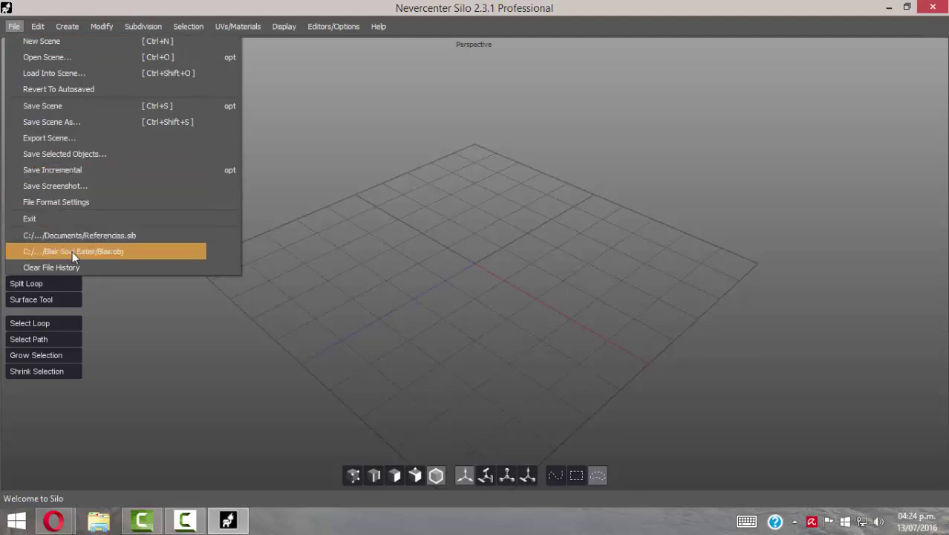
Open the recent scene Referencias.sib and show it in the four-view layout
left_click(138, 235)
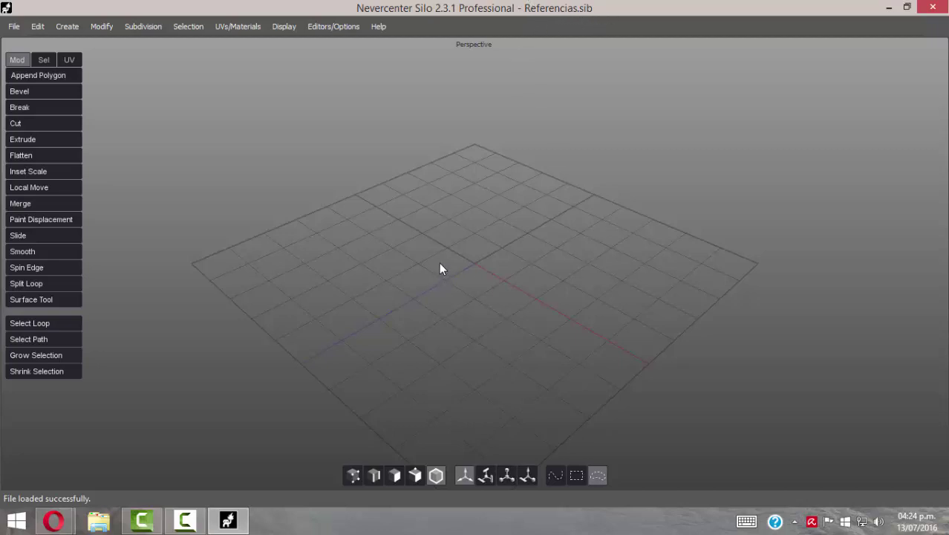
key("space")
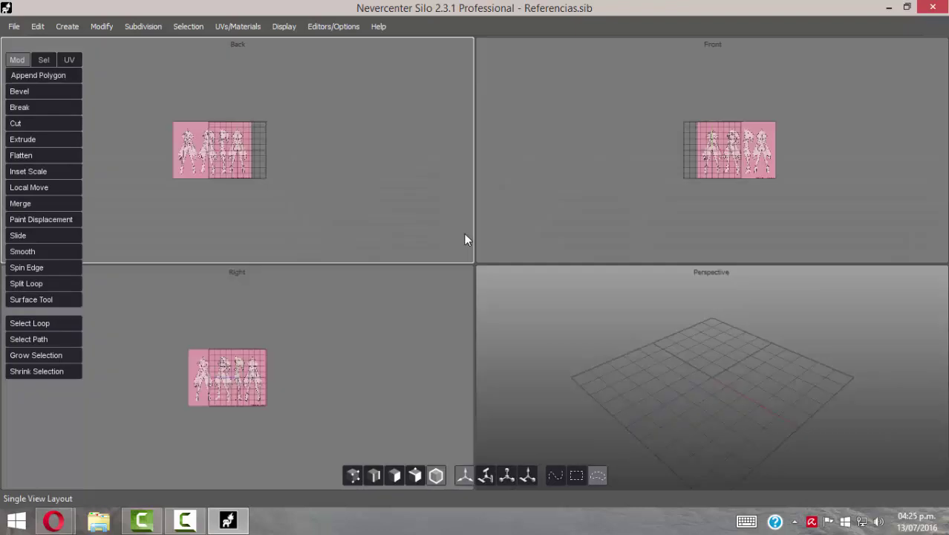
key("space")
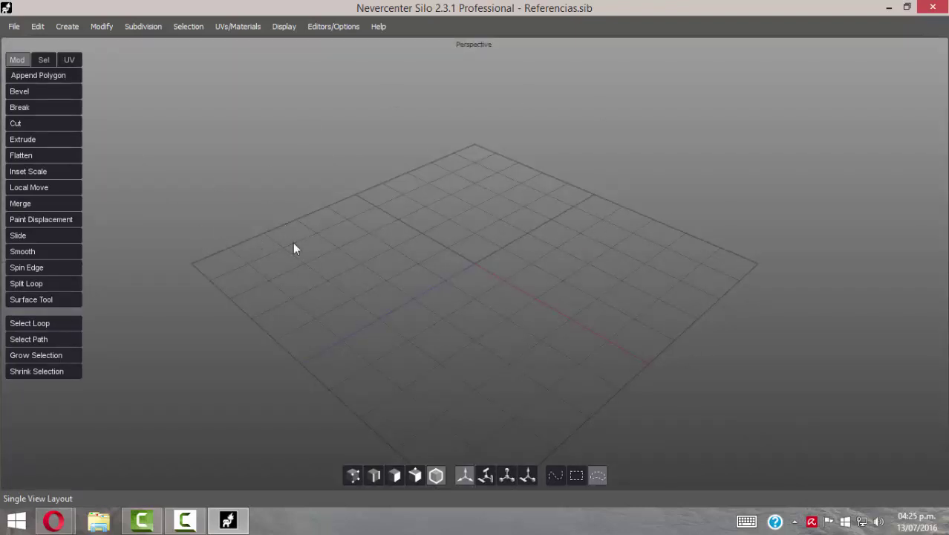
key("space")
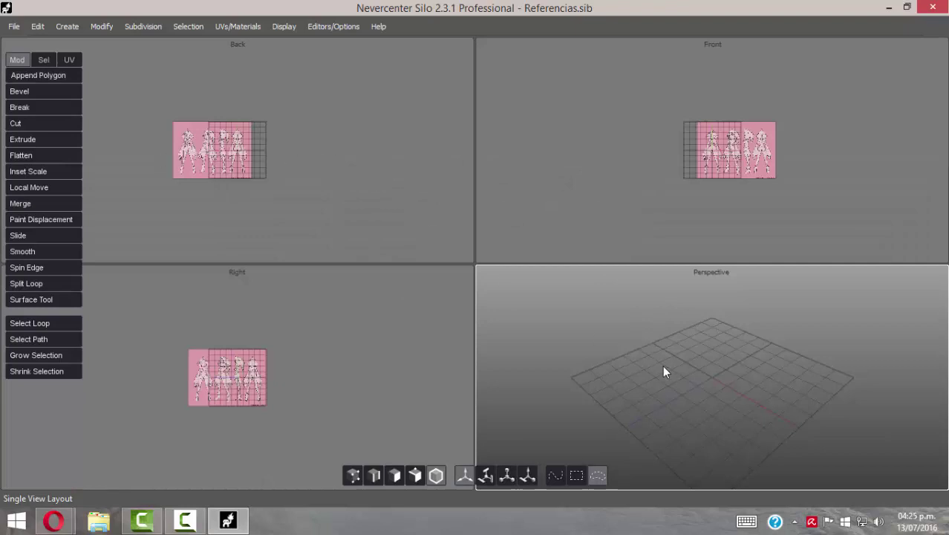
key("space")
key("space")
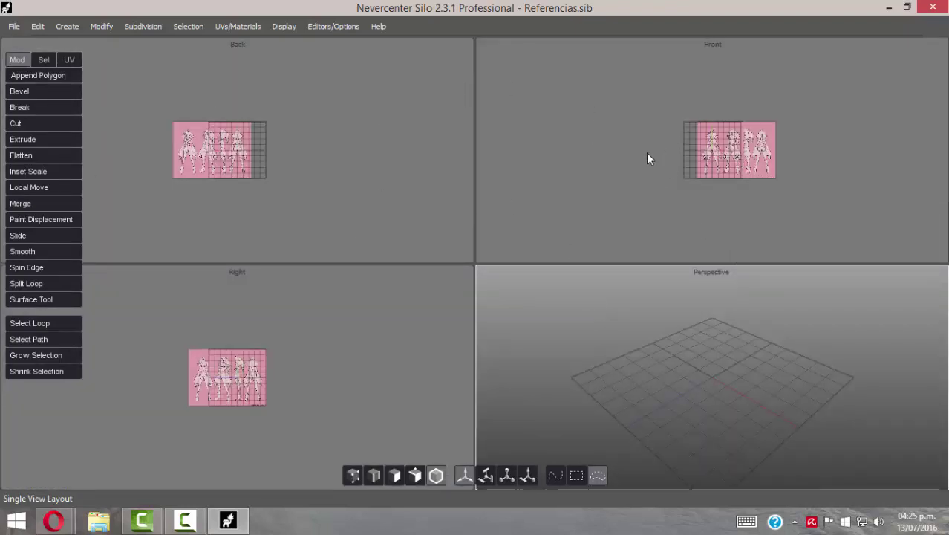
Enlarge the character reference sheets in the Front, Back and Right views
scroll(646, 159, "up", 5)
scroll(282, 148, "up", 4)
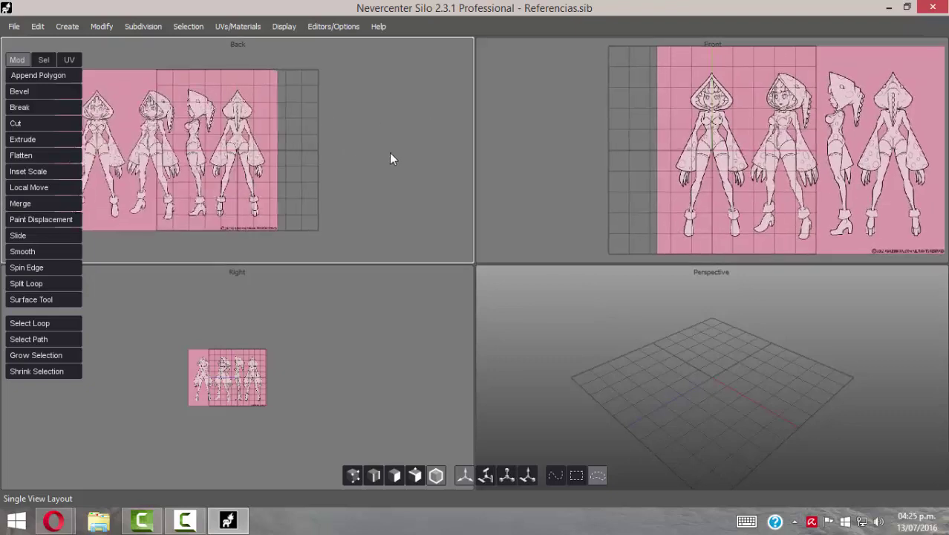
scroll(401, 153, "up", 3)
scroll(272, 239, "up", 2)
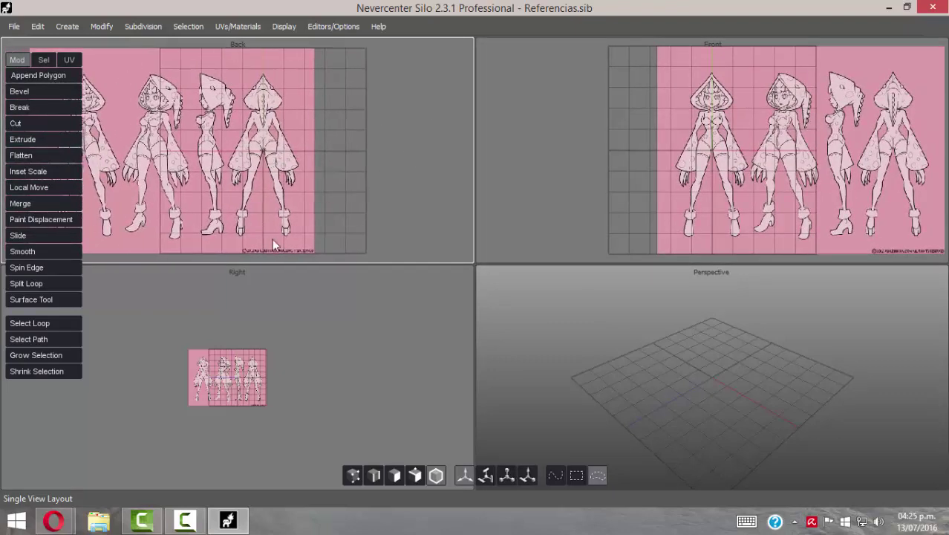
scroll(273, 357, "up", 8)
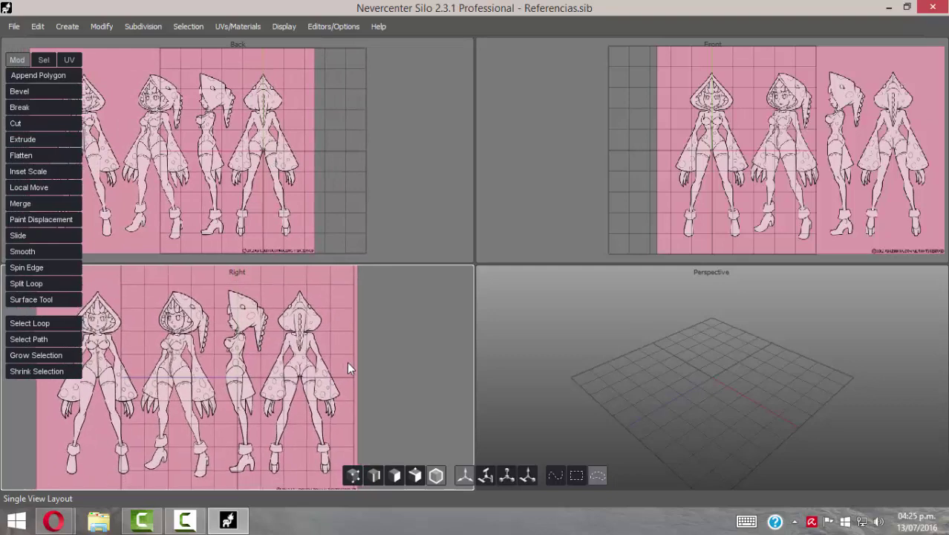
scroll(347, 362, "up", 1)
middle_click_drag(354, 342, 361, 346, "alt")
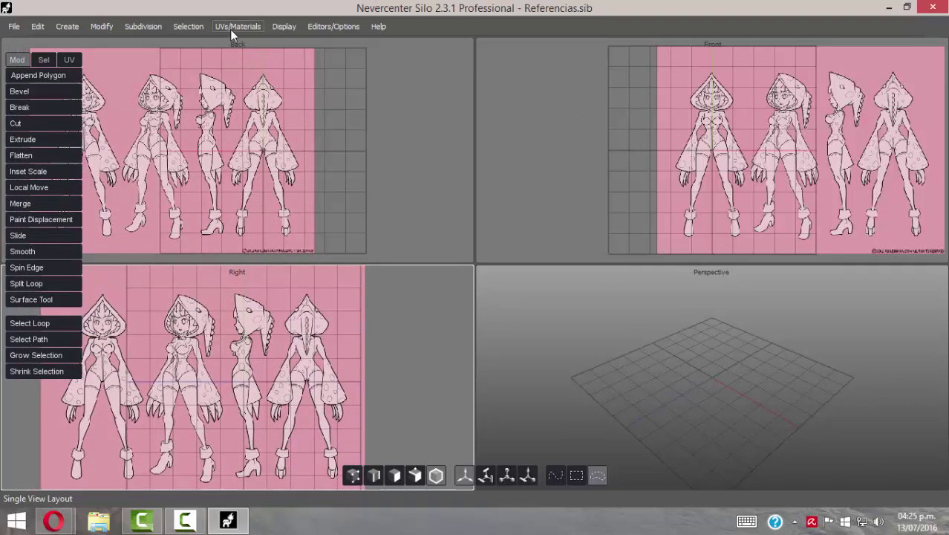
Try the Horizontal Split Layout and the 3 View Layout (Right) for the viewports
left_click(288, 27)
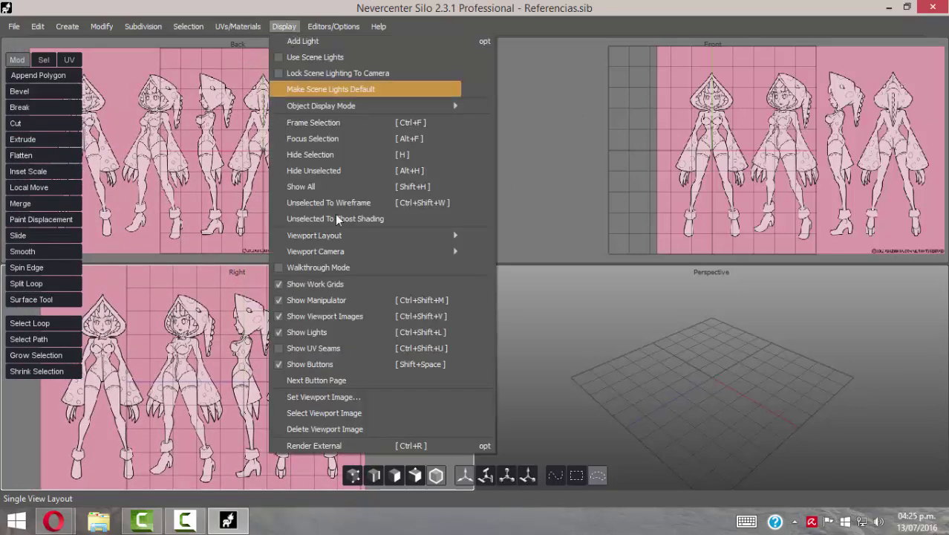
mouse_move(303, 239)
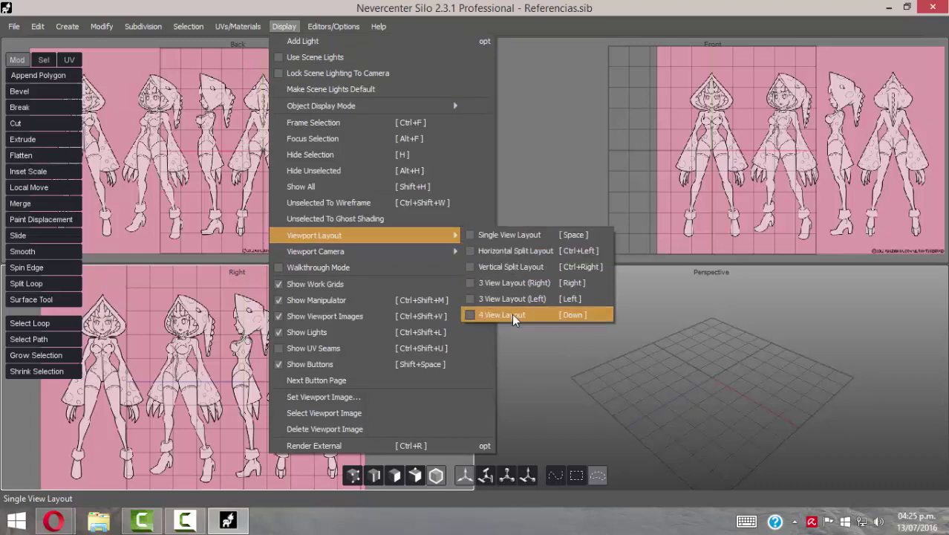
left_click(489, 252)
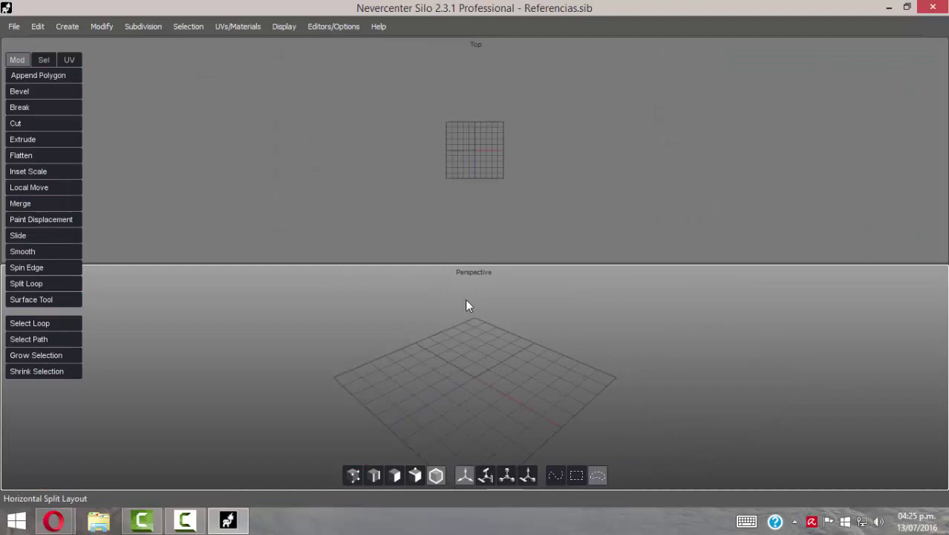
left_click(284, 26)
mouse_move(394, 236)
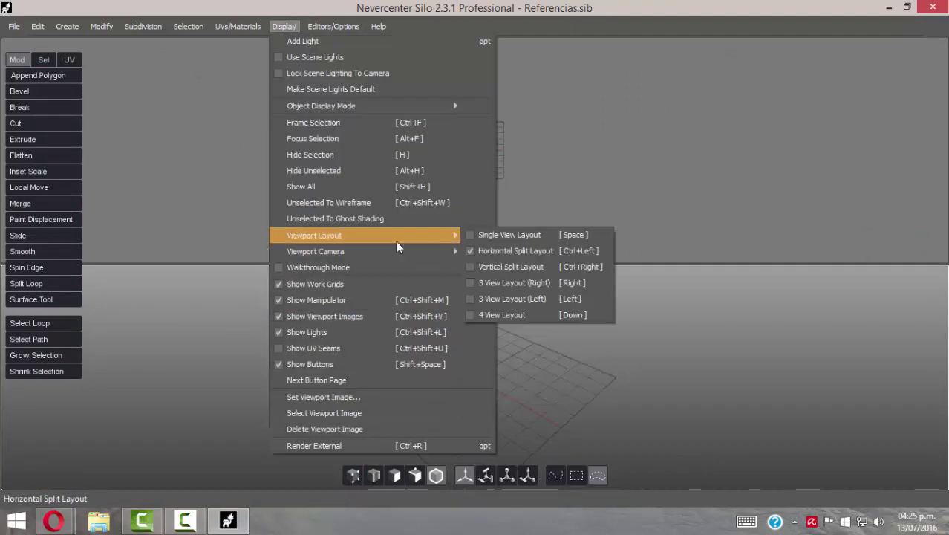
left_click(541, 283)
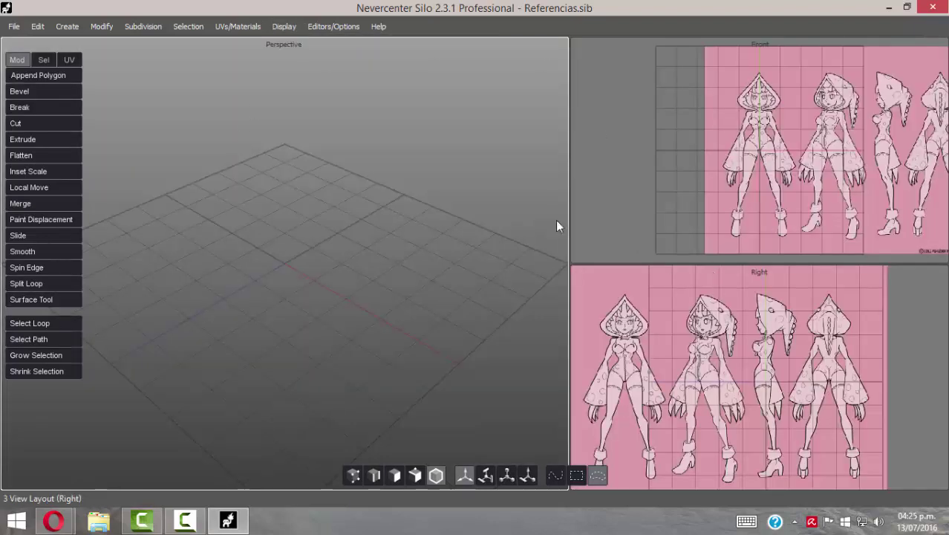
Set the viewport layout to 4 View Layout
left_click(283, 27)
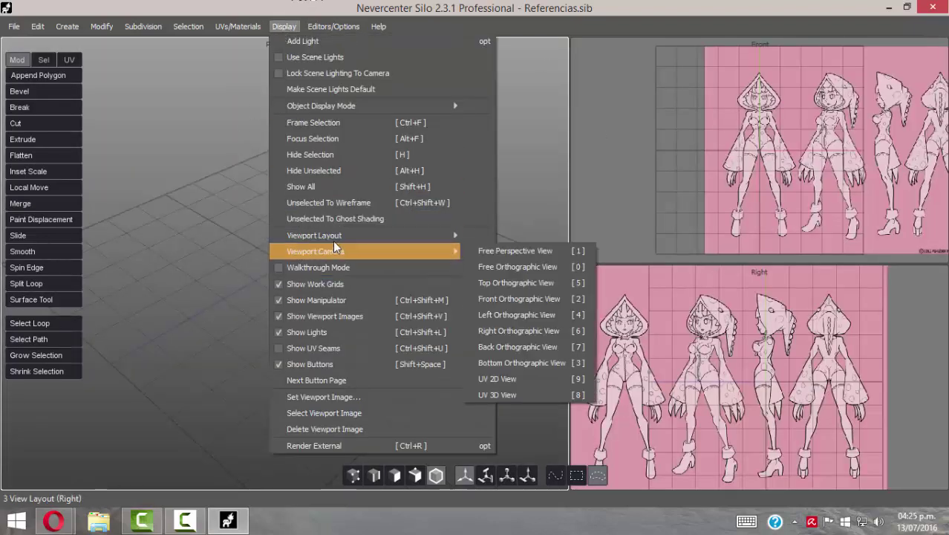
mouse_move(365, 235)
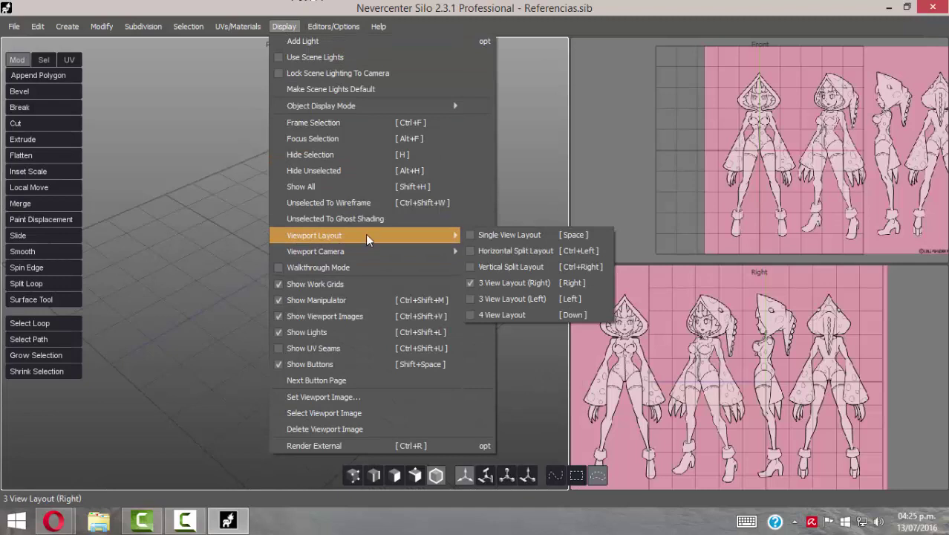
left_click(533, 316)
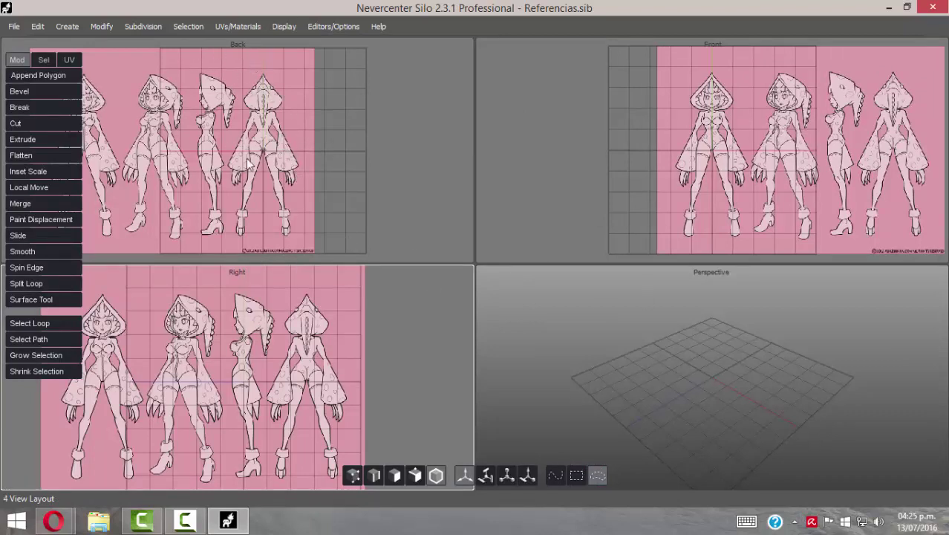
Frame the character drawings more closely in the Back, Front and Right views and adjust the Perspective view
scroll(250, 156, "up", 3)
middle_click_drag(315, 142, 285, 138, "alt")
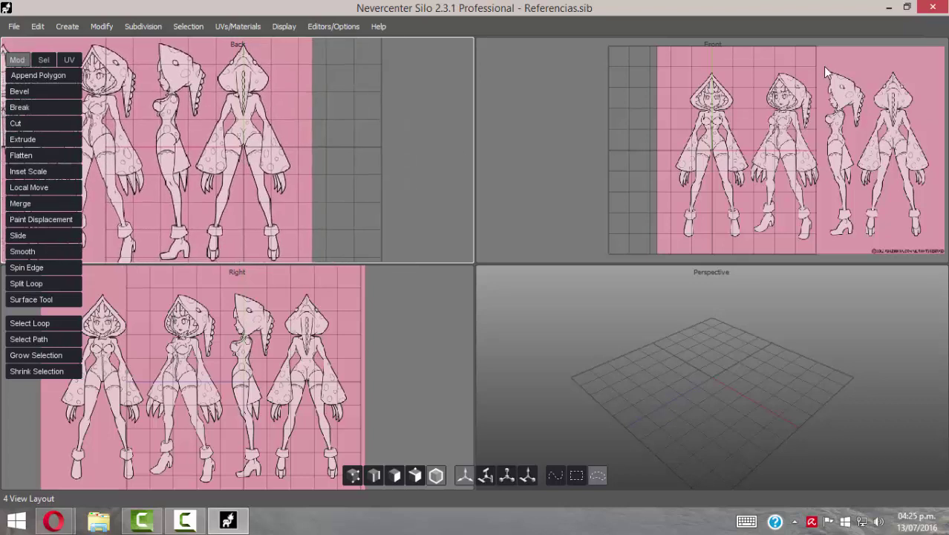
scroll(717, 140, "up", 4)
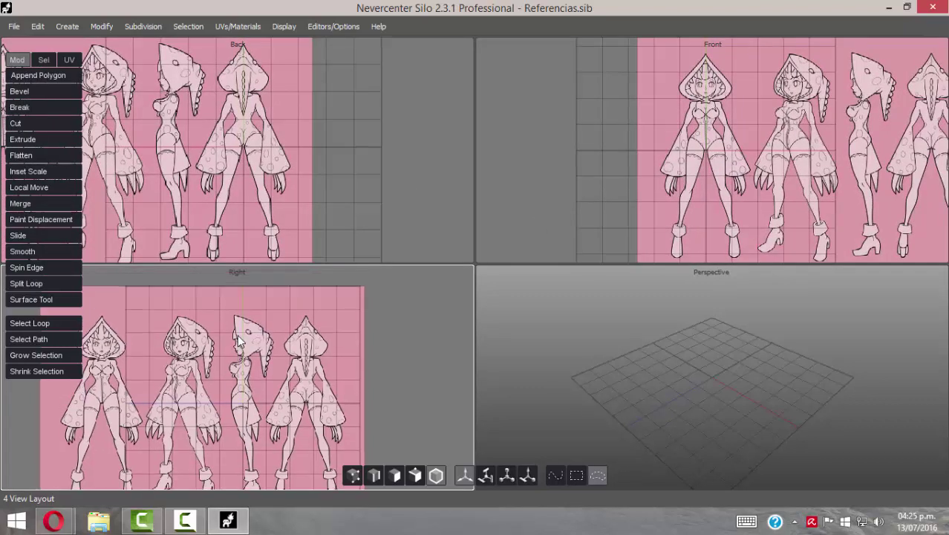
scroll(252, 338, "up", 3)
middle_click_drag(267, 341, 266, 320, "alt")
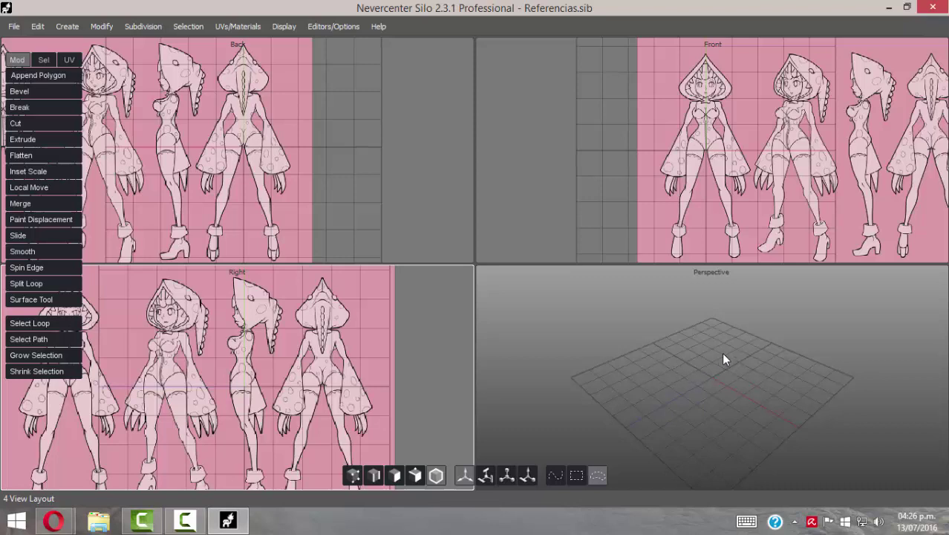
mouse_move(716, 371)
right_mouse_down("alt")
mouse_move(701, 372)
mouse_move(714, 371)
right_mouse_up("alt")
middle_click_drag(674, 333, 669, 328, "alt")
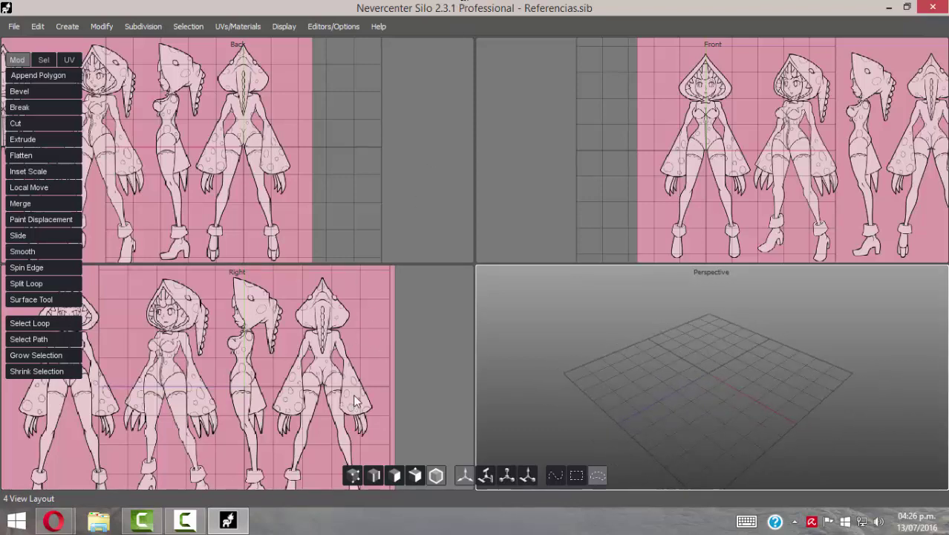
Look through individual viewports at full size, including Front, and finish with the Perspective view alone
key("space")
key("space")
key("space")
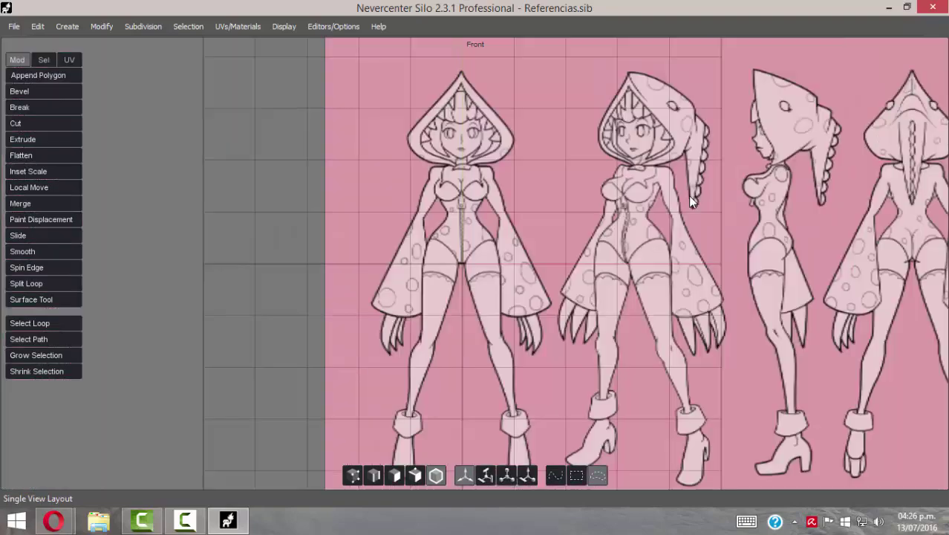
key("space")
key("space")
key("space")
key("space")
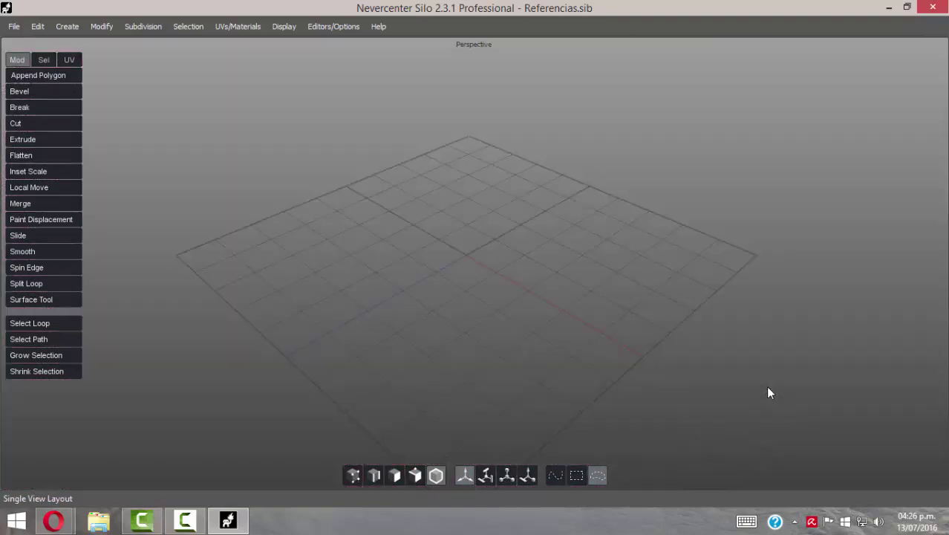
key("space")
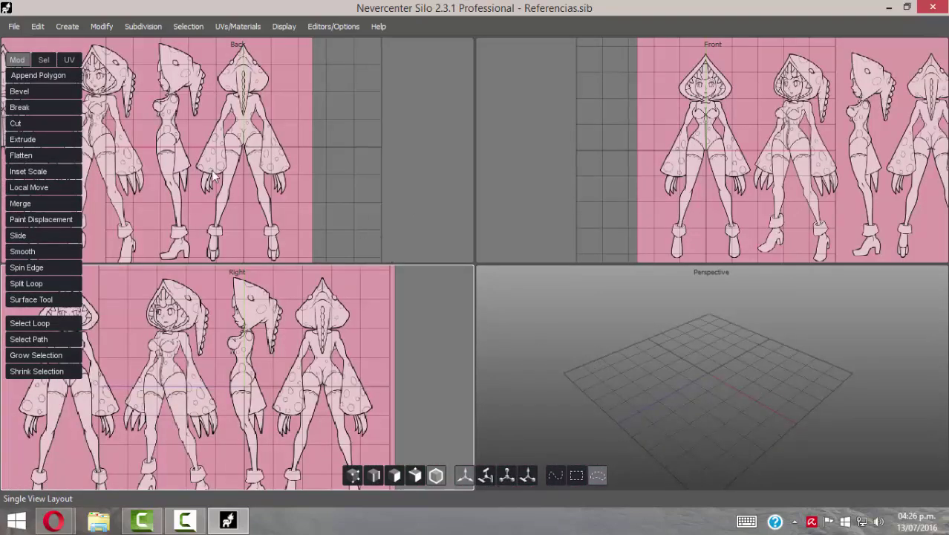
key("space")
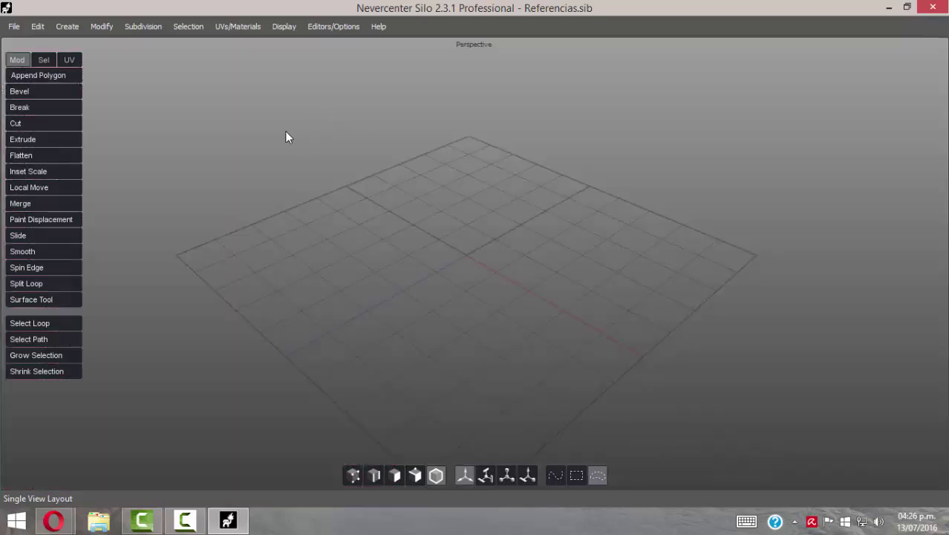
middle_click_drag(501, 234, 435, 208)
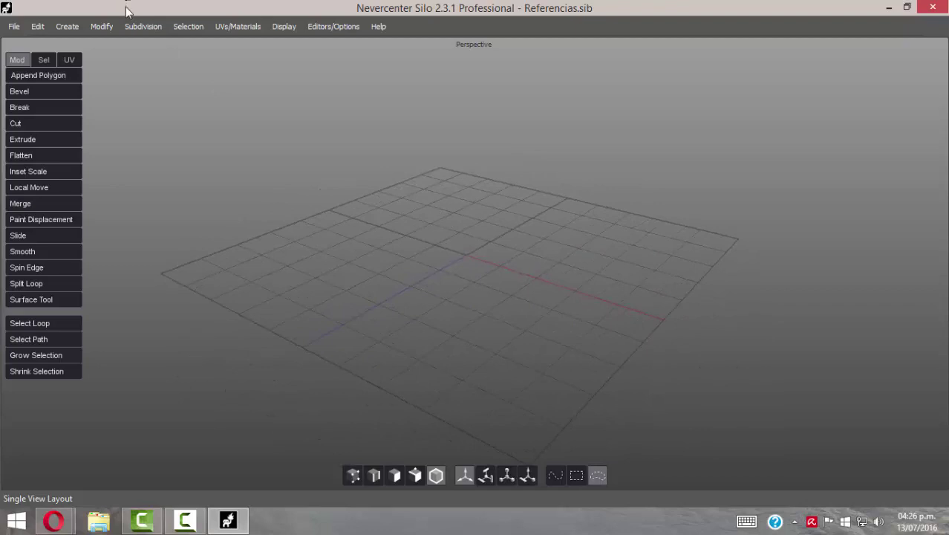
Add the Base Bust custom primitive and delete it after inspecting it from several angles
left_click(65, 28)
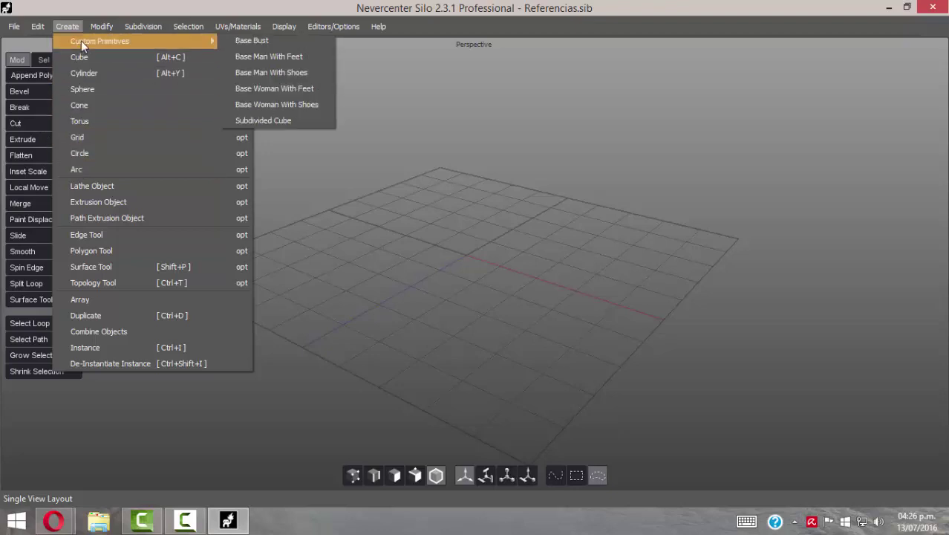
mouse_move(84, 41)
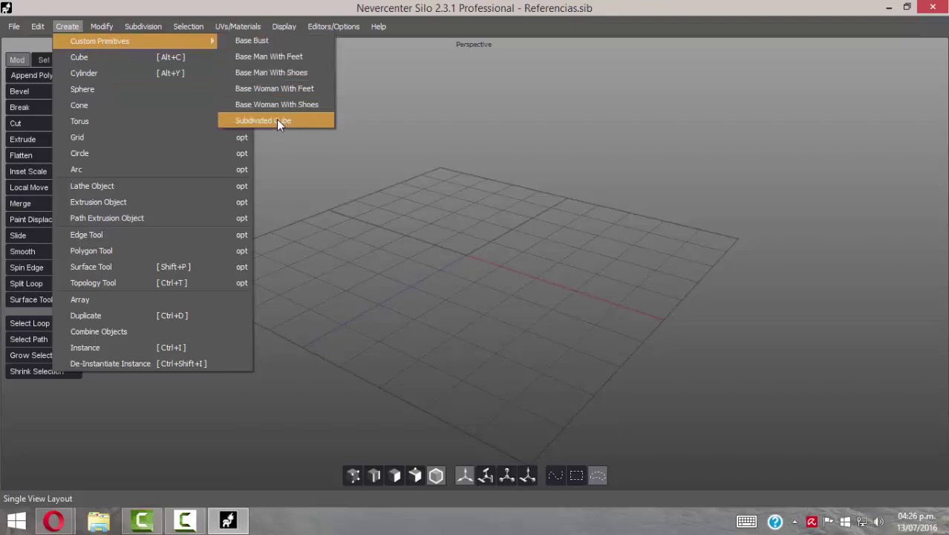
left_click(274, 45)
middle_click_drag(544, 197, 525, 176)
right_click_drag(525, 174, 553, 199, "alt")
middle_click_drag(525, 166, 527, 289, "alt")
right_click_drag(563, 212, 529, 197, "alt")
middle_click_drag(530, 202, 479, 131)
middle_click_drag(640, 181, 580, 207)
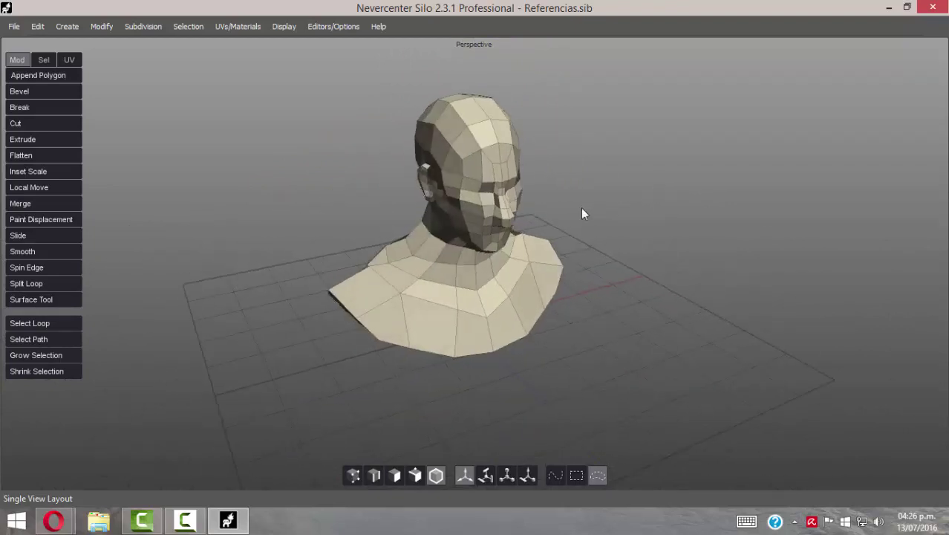
left_click(481, 186)
key("Delete")
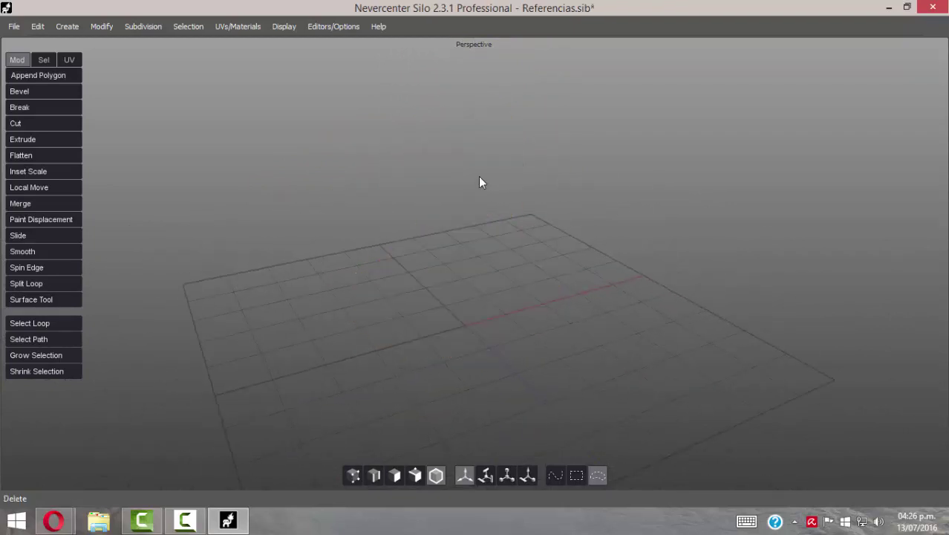
Add the Base Woman With Feet custom primitive to the scene
left_click(68, 26)
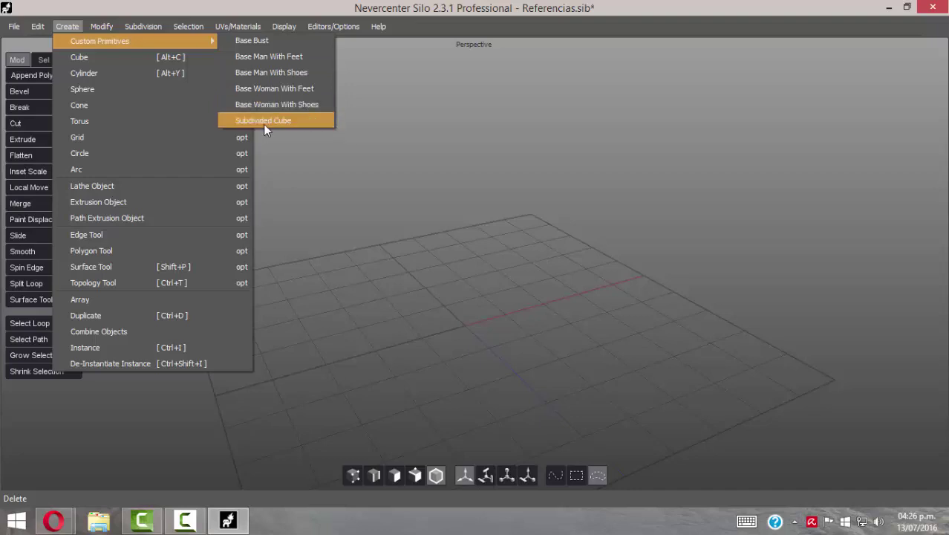
left_click(281, 89)
middle_click_drag(476, 223, 275, 197)
left_click_drag(273, 196, 474, 175, "alt")
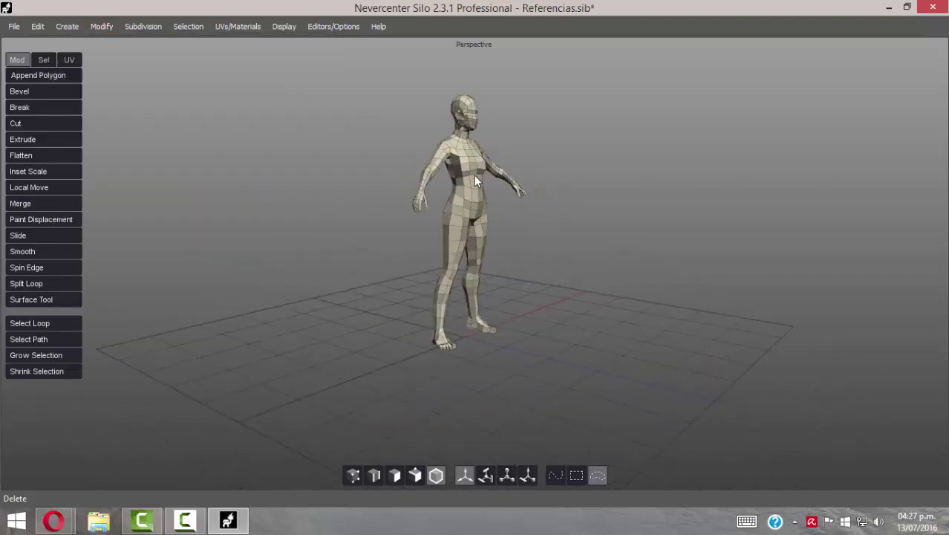
right_click_drag(474, 176, 504, 178, "alt")
middle_click_drag(505, 184, 364, 134)
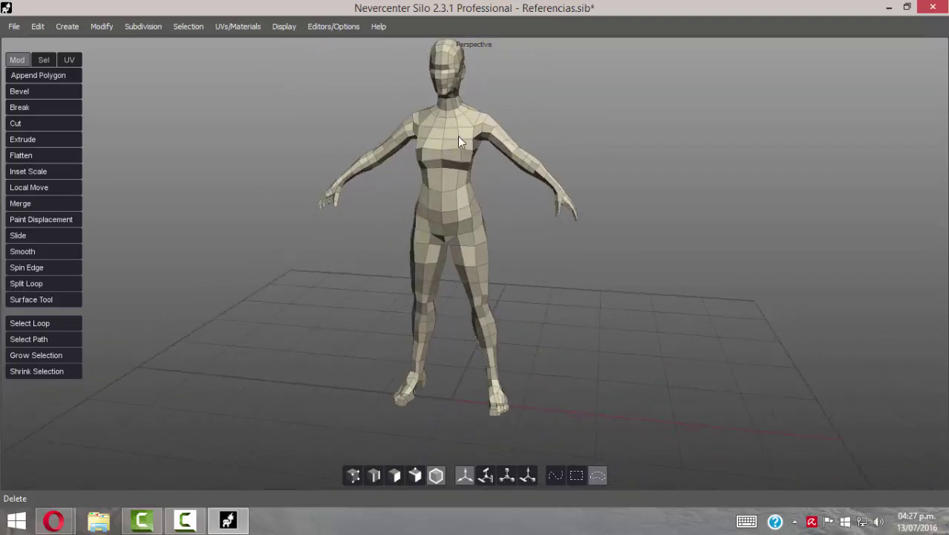
Show the Front view at full size to compare the base woman with the front reference drawing
key("space")
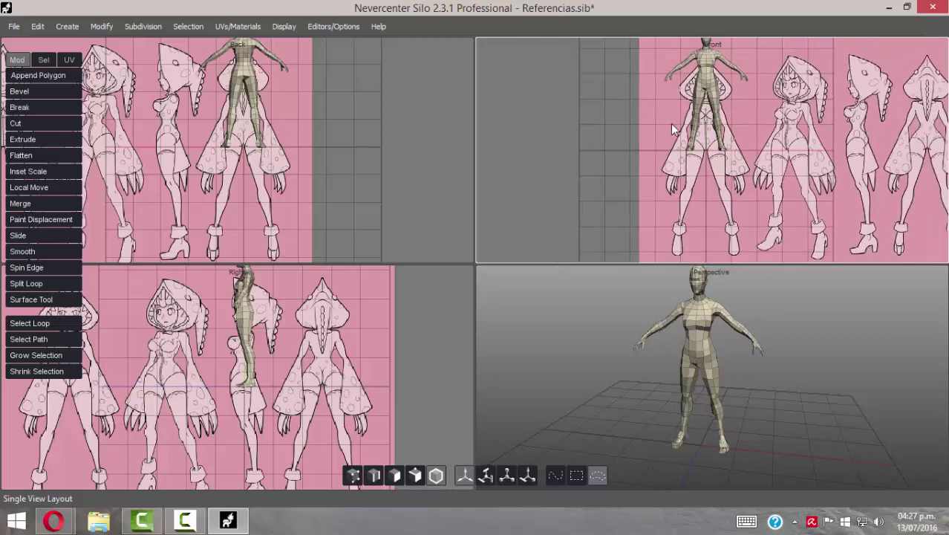
key("space")
scroll(472, 195, "up", 3)
right_click_drag(471, 194, 442, 154, "alt")
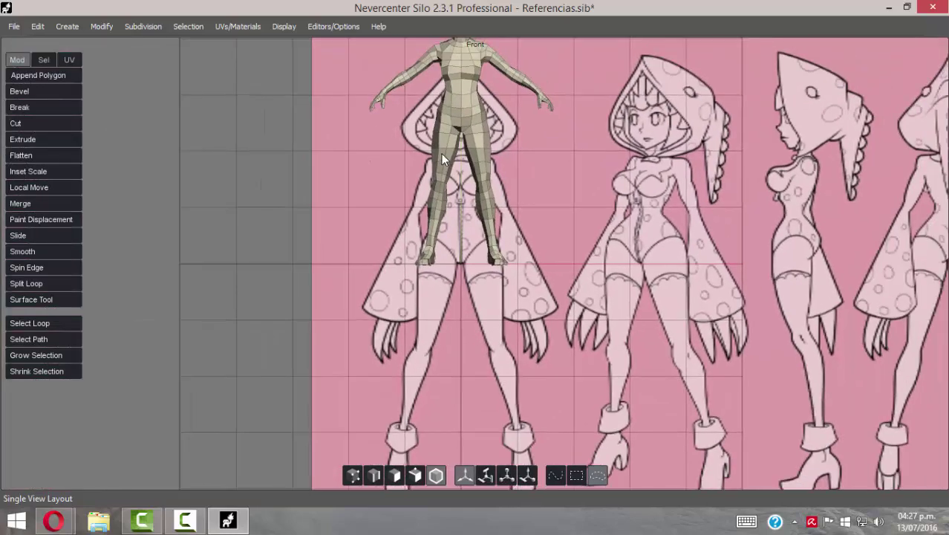
Move the base woman straight down so her body lies over the torso of the front reference drawing
middle_click_drag(524, 128, 525, 150, "alt")
left_click(455, 101)
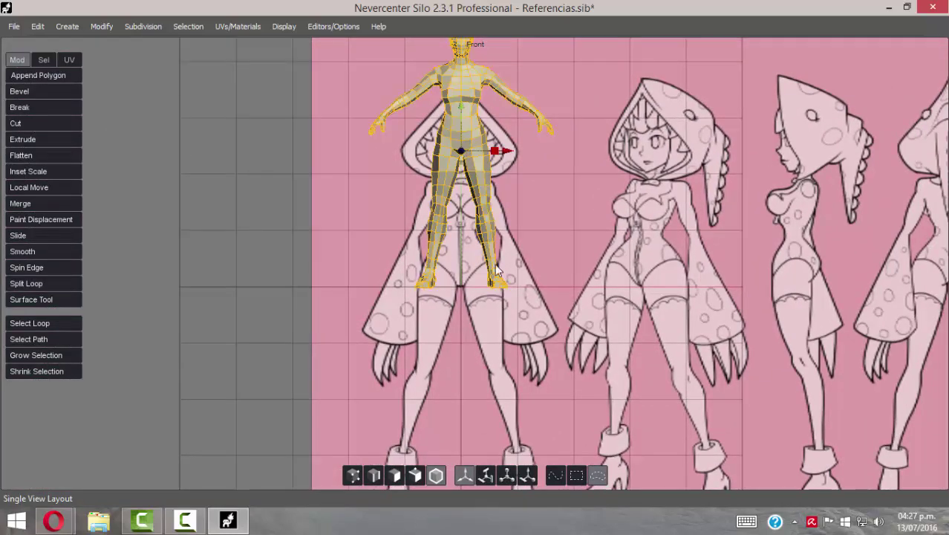
left_click_drag(459, 108, 454, 226)
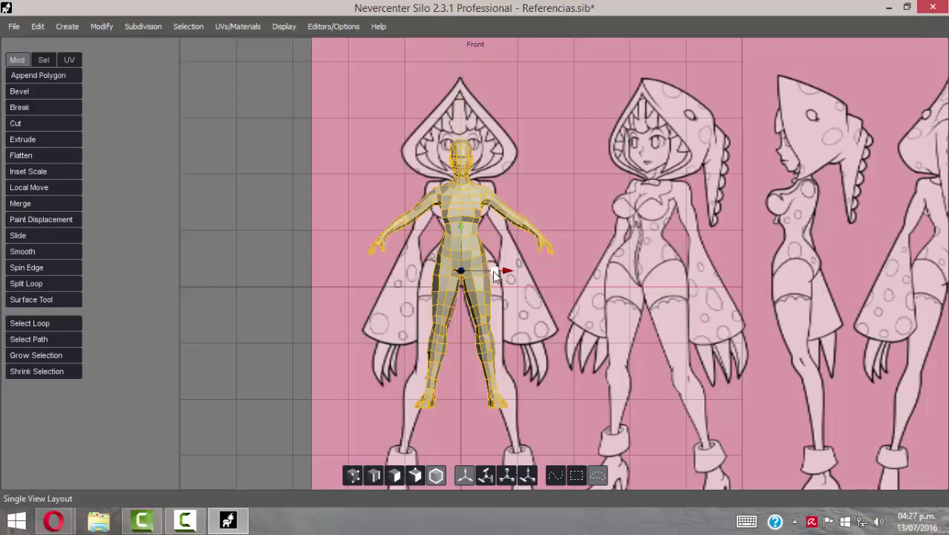
Display the base woman in Ghosted Shade Mode so the reference drawing shows through the body
scroll(521, 330, "up", 5)
middle_click_drag(502, 332, 494, 205, "alt")
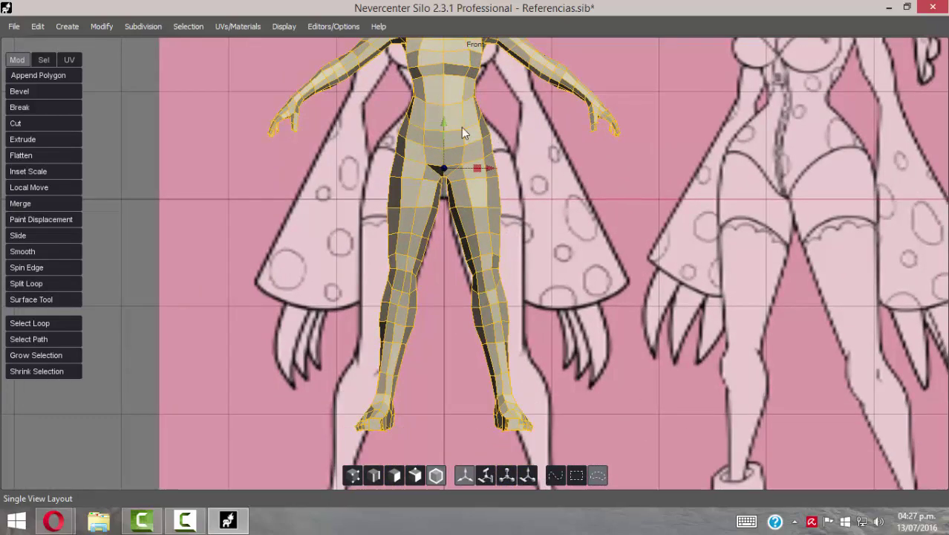
right_click(498, 255)
left_click(516, 204)
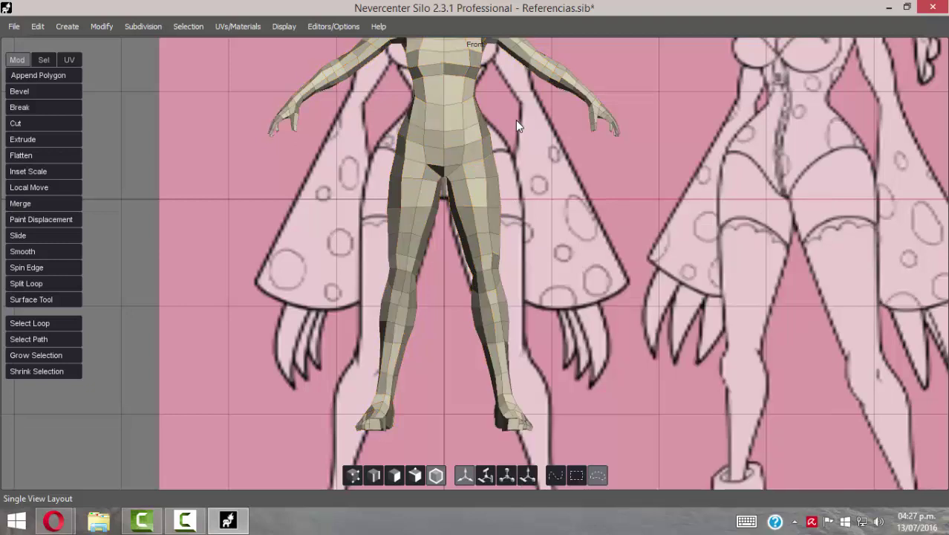
left_click(473, 130)
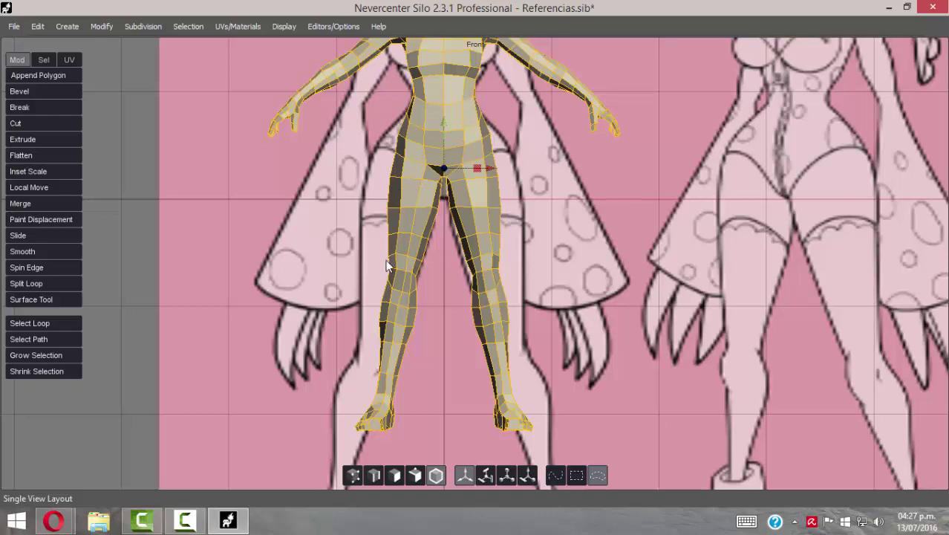
middle_click_drag(499, 199, 499, 287, "alt")
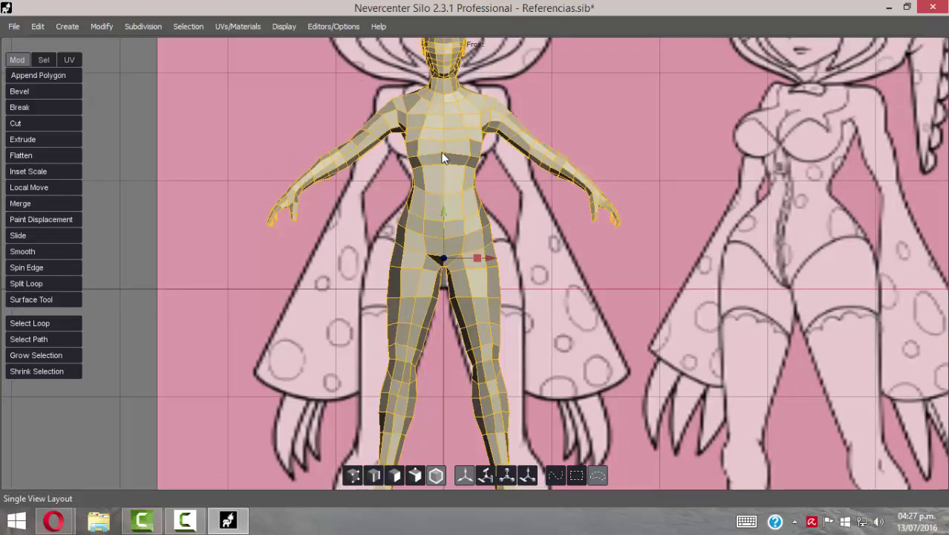
right_click_drag(443, 154, 459, 165, "alt")
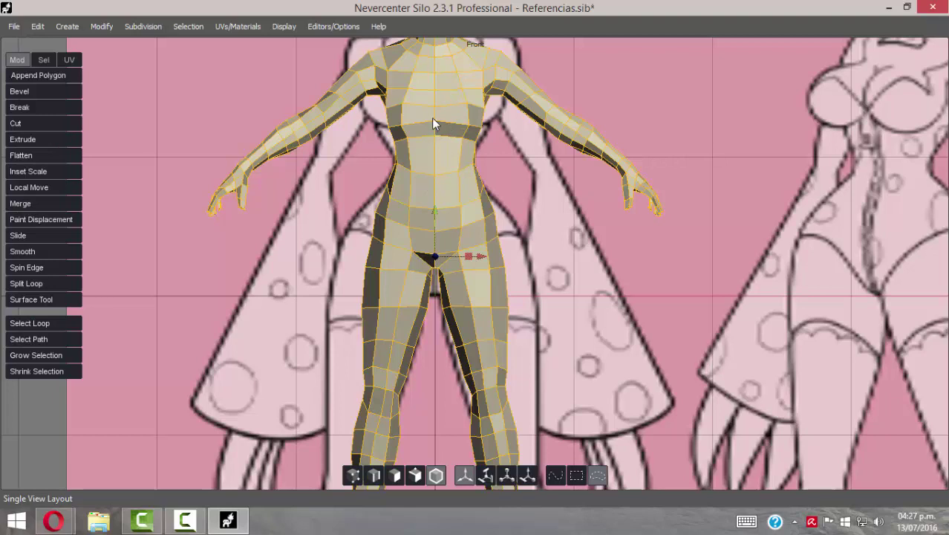
right_click(446, 186)
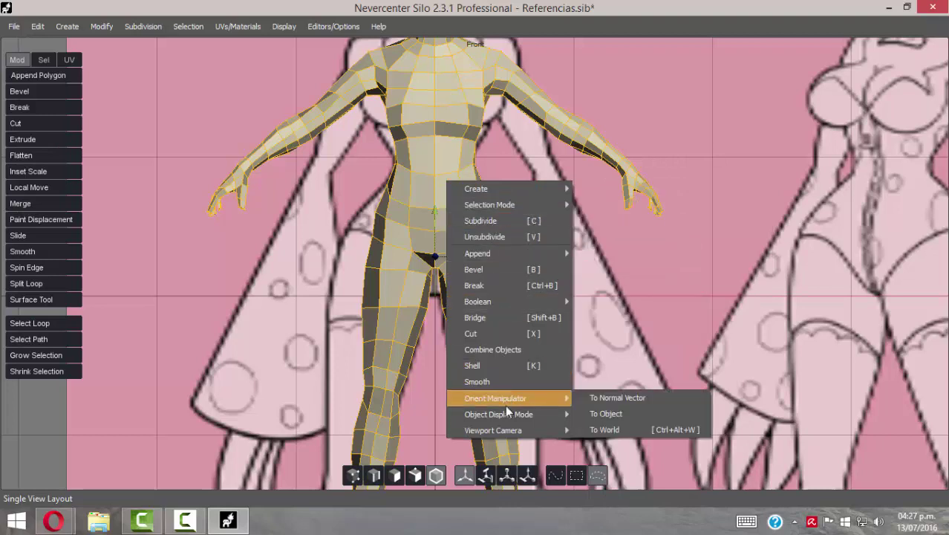
mouse_move(500, 415)
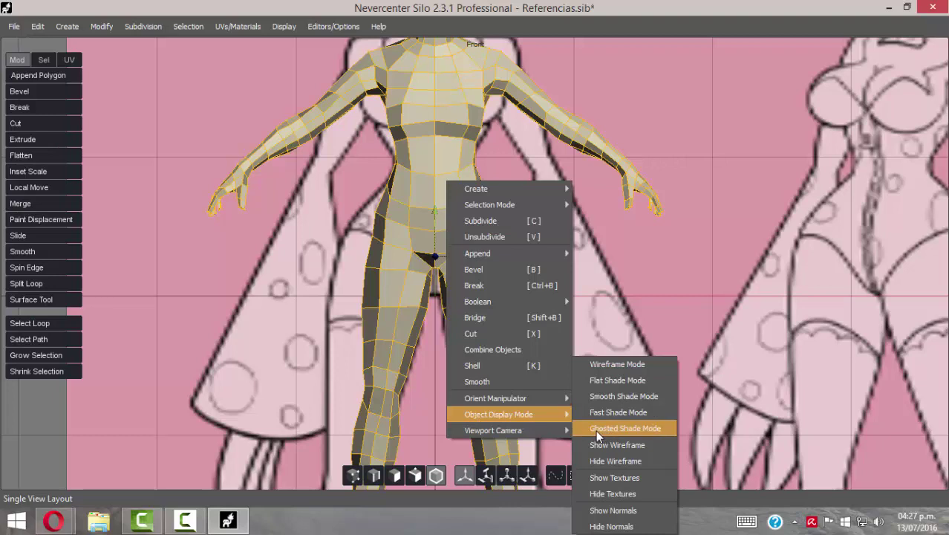
left_click(650, 432)
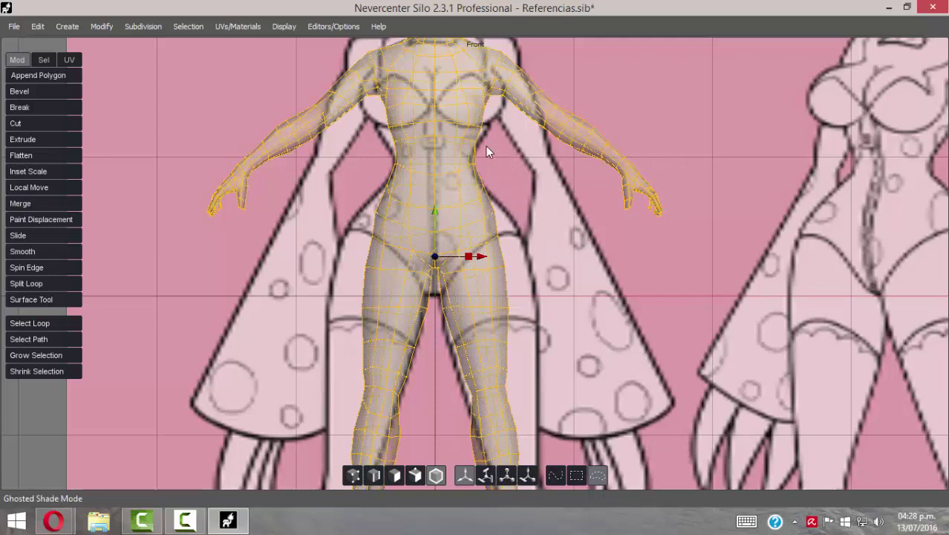
Check the ghosted body against the front reference and open the Color Settings editor
scroll(486, 152, "up", 3)
middle_click_drag(459, 187, 439, 164)
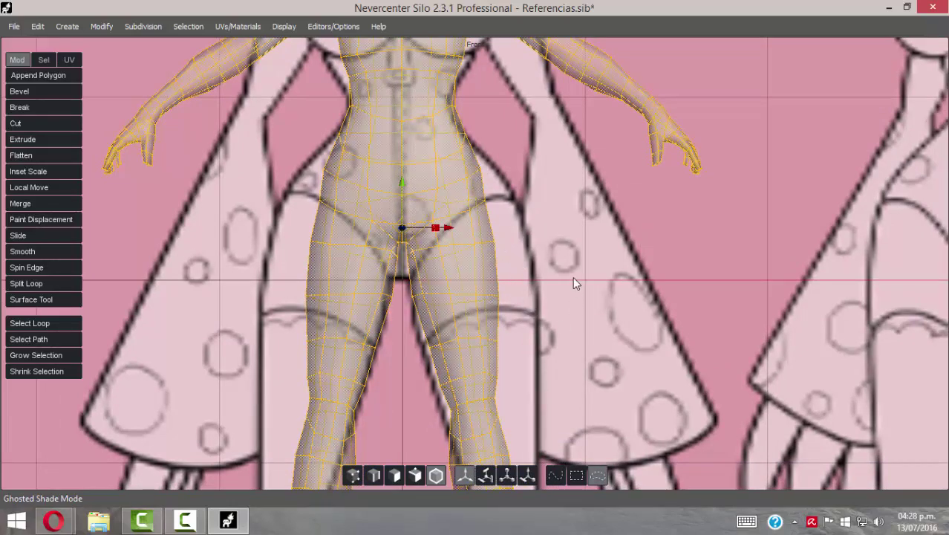
scroll(488, 235, "down", 5)
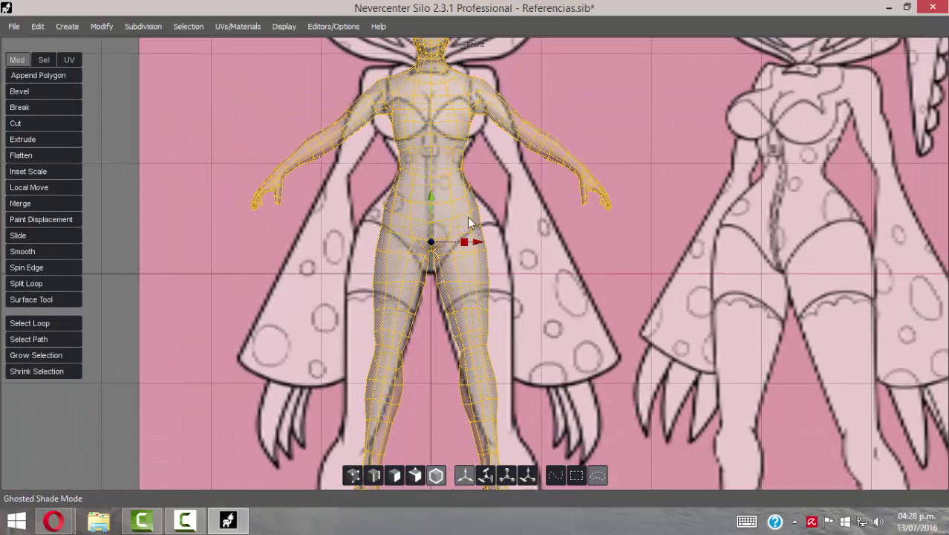
scroll(411, 169, "up", 5)
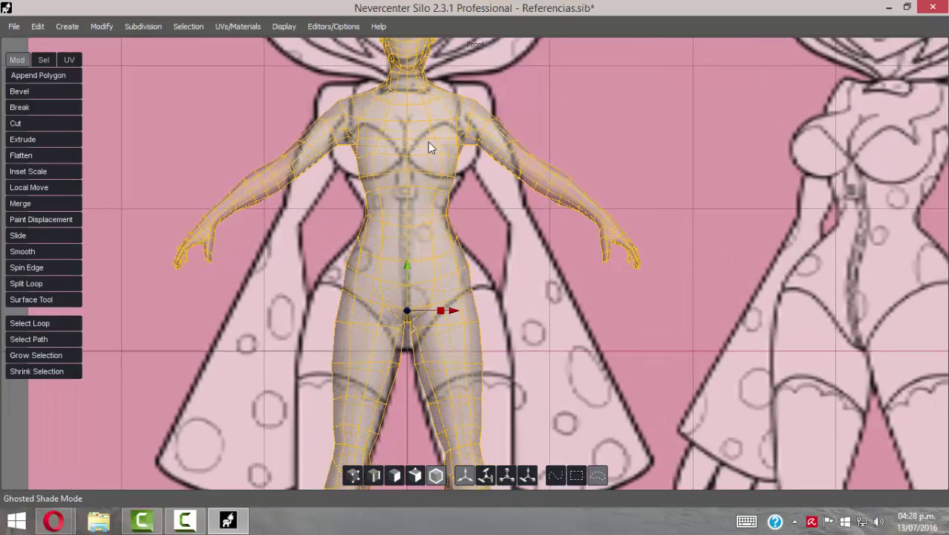
scroll(428, 146, "down", 3)
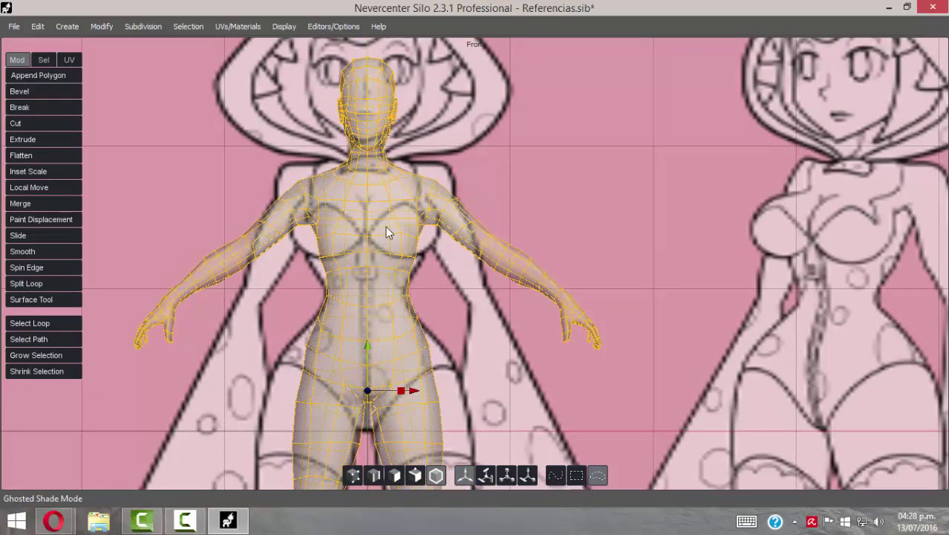
left_click(288, 27)
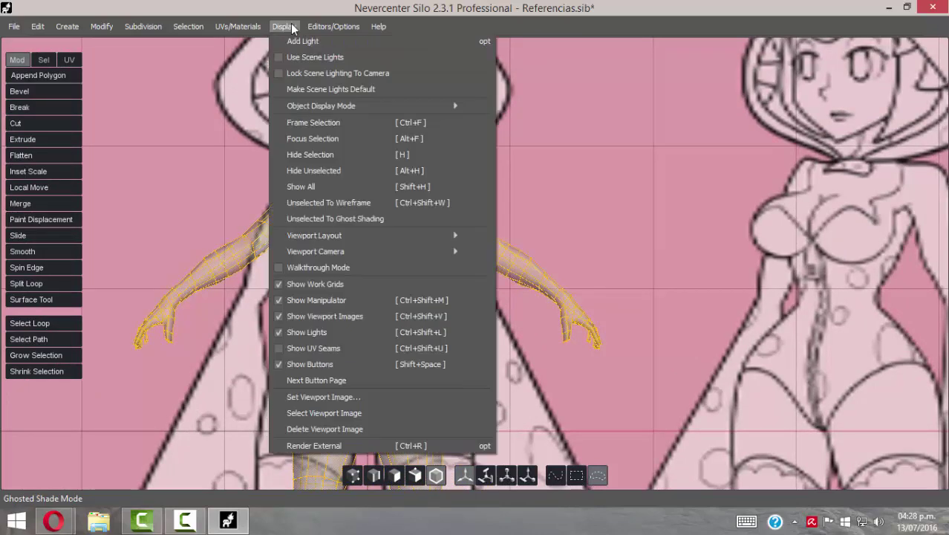
left_click(291, 28)
left_click(289, 26)
left_click(288, 27)
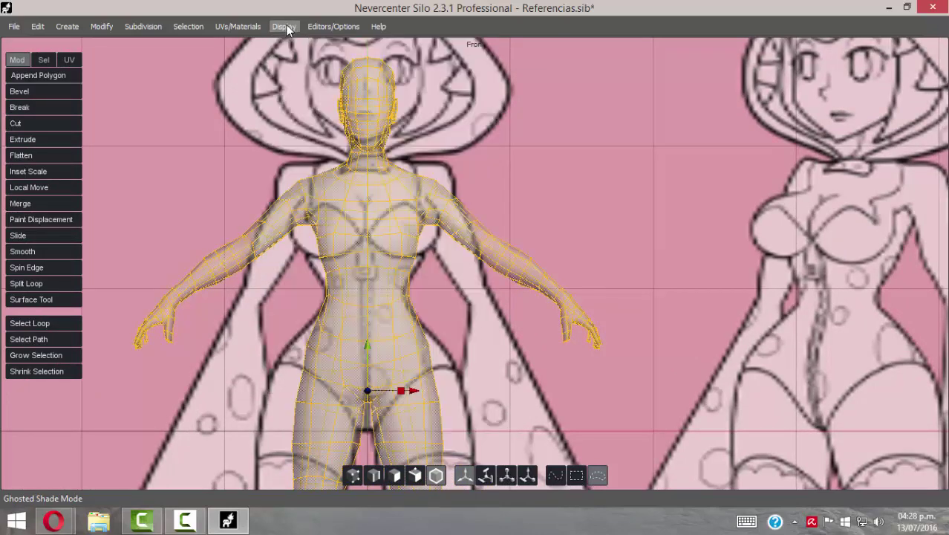
left_click(288, 27)
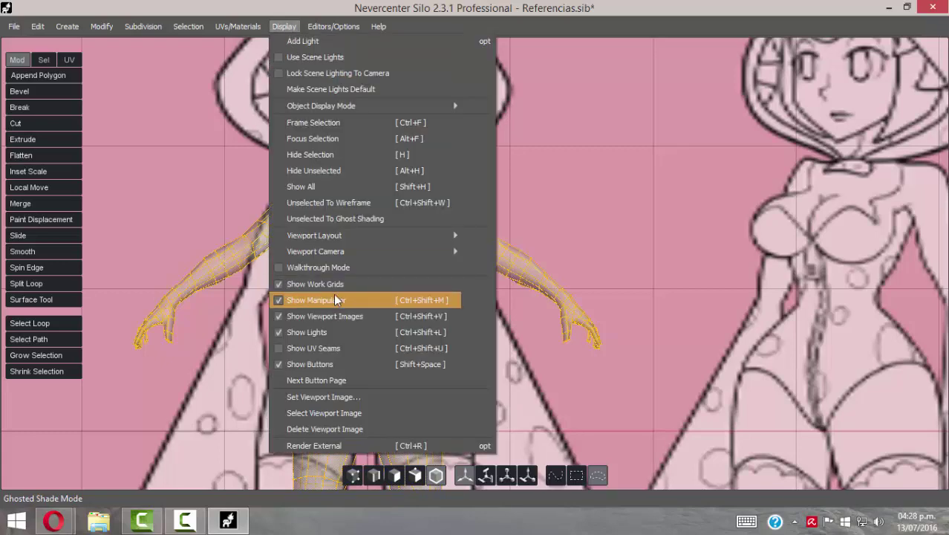
mouse_move(331, 25)
mouse_move(292, 28)
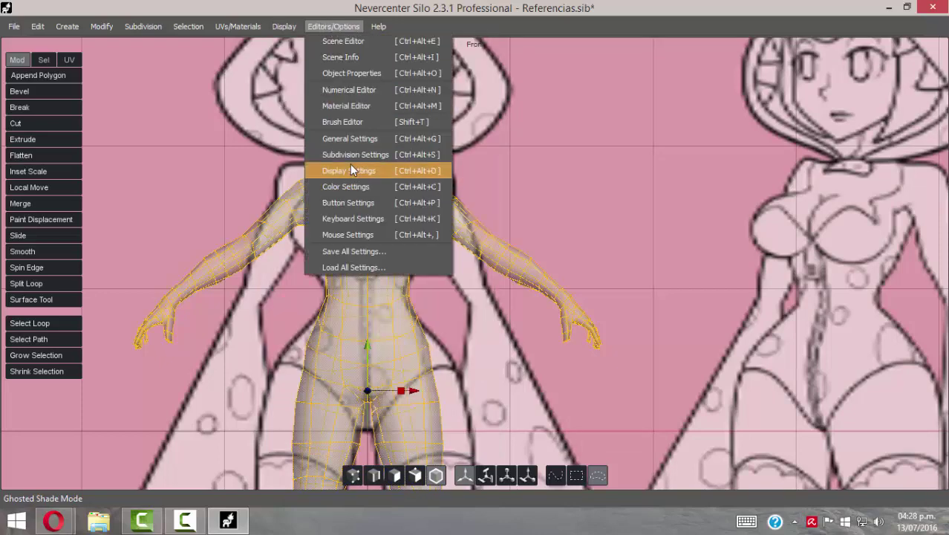
left_click(346, 186)
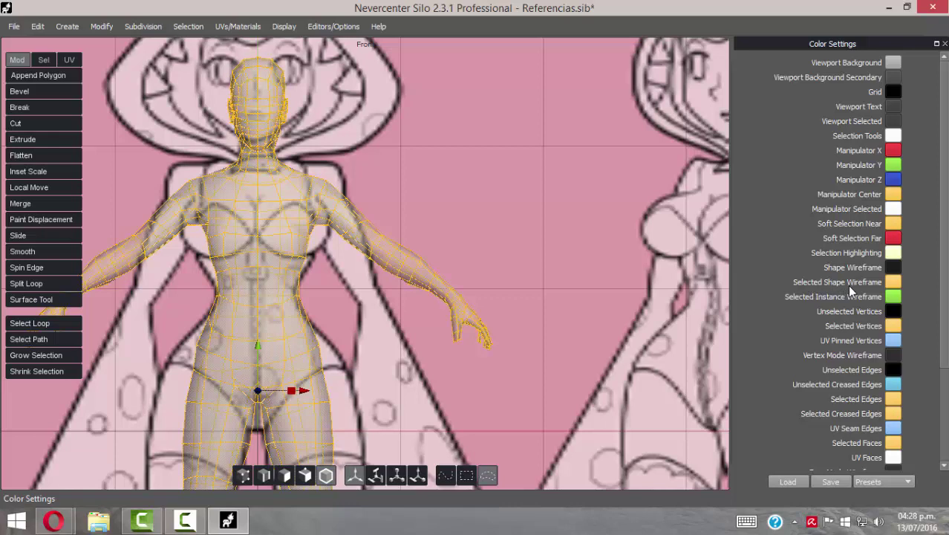
Set the Selected Shape Wireframe color to pure blue (#0000ff) and check it against the front reference
left_click(893, 283)
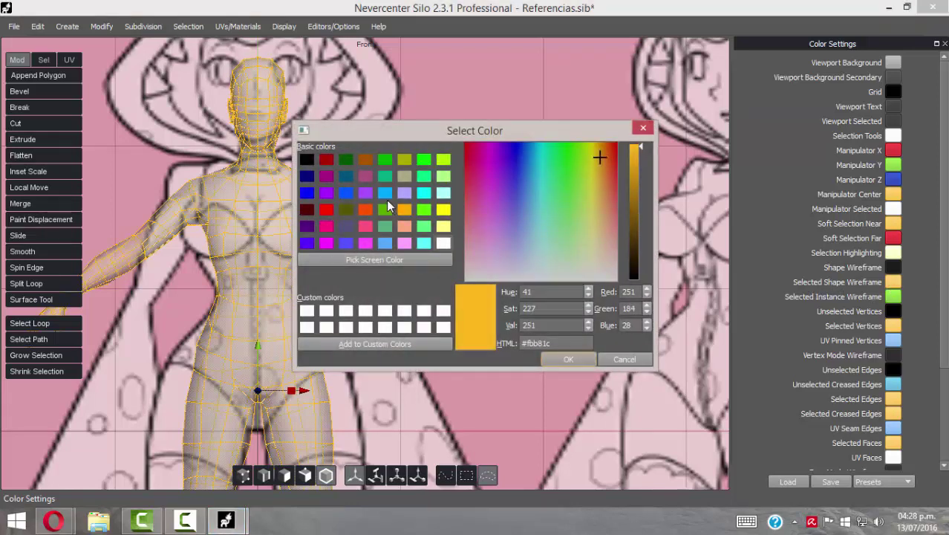
left_click(307, 192)
left_click(568, 360)
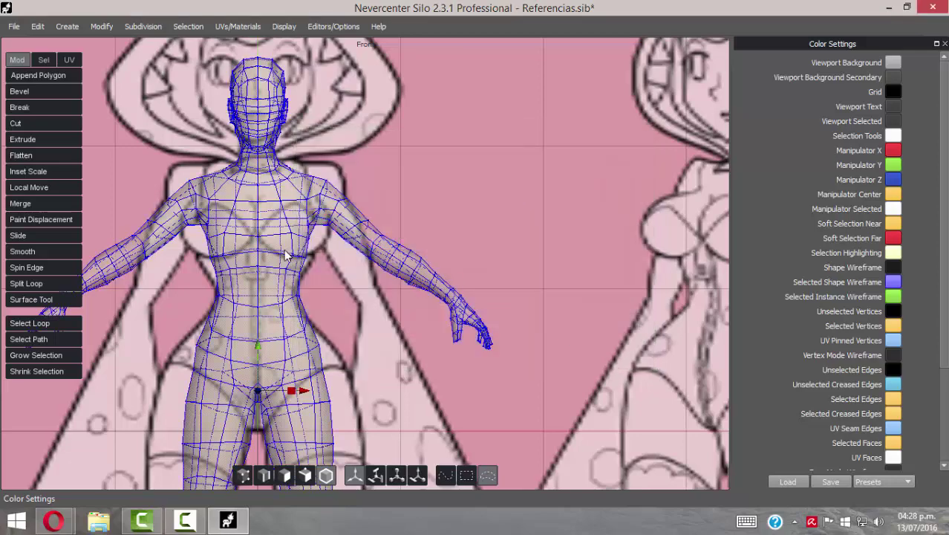
scroll(286, 248, "up", 4)
middle_click_drag(280, 238, 414, 217, "alt")
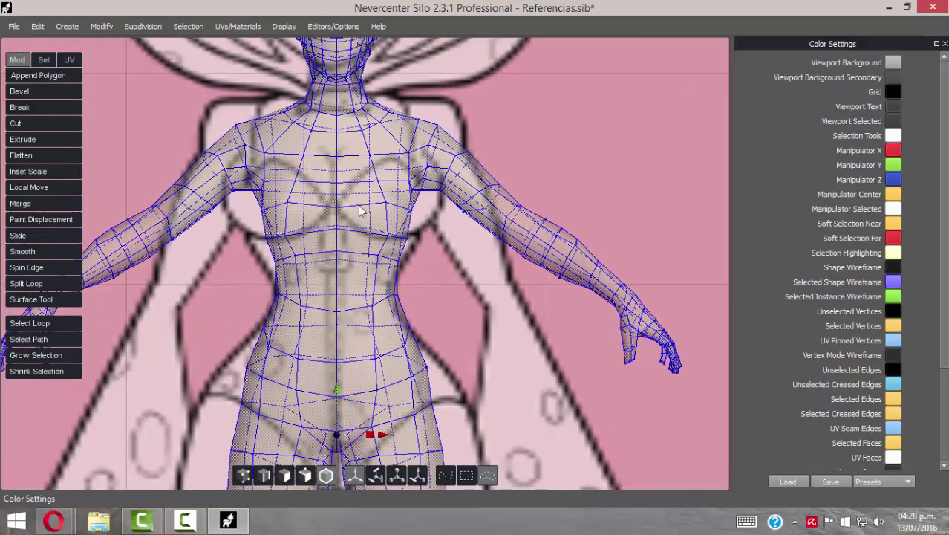
right_click_drag(358, 207, 432, 242, "alt")
scroll(433, 249, "down", 3)
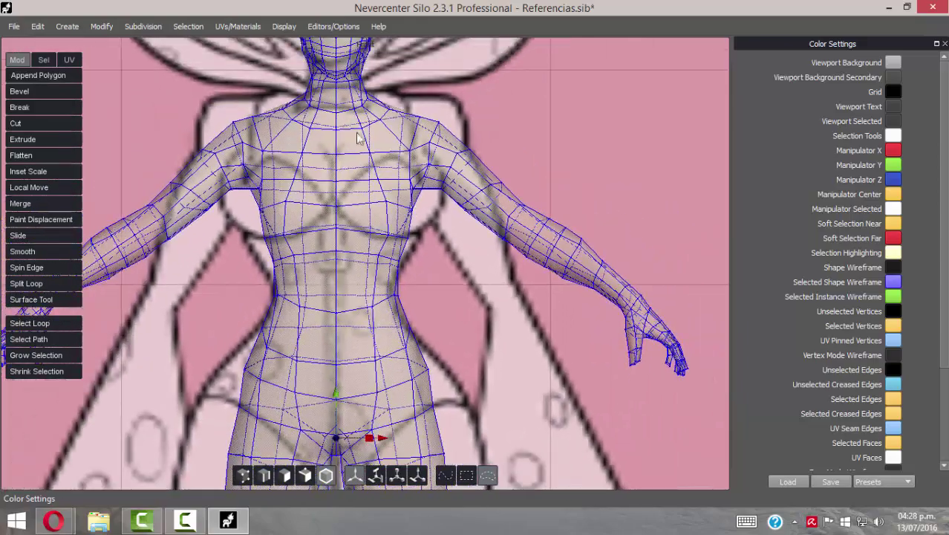
scroll(494, 182, "down", 1)
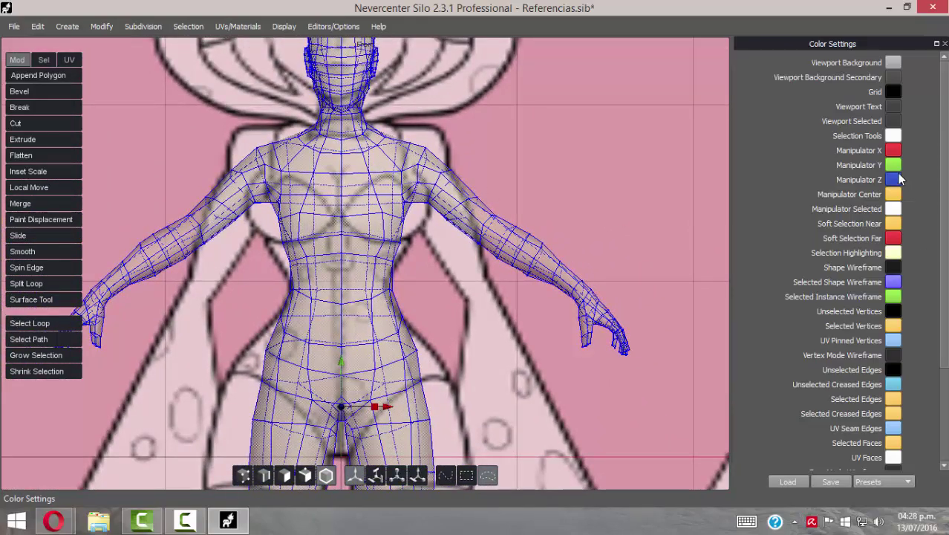
Set the Selected Shape Wireframe color to the dark blue basic color and close the Color Settings
left_click(894, 281)
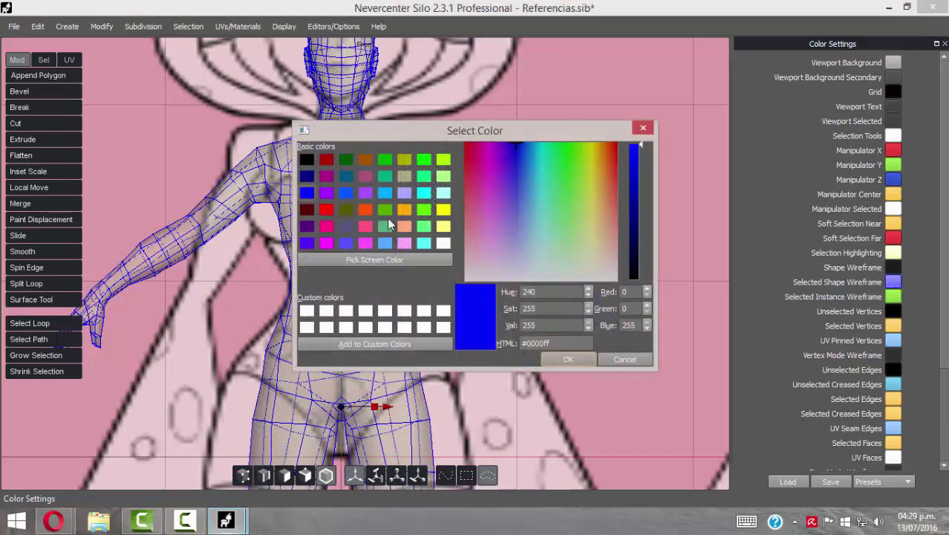
left_click(307, 175)
left_click(569, 359)
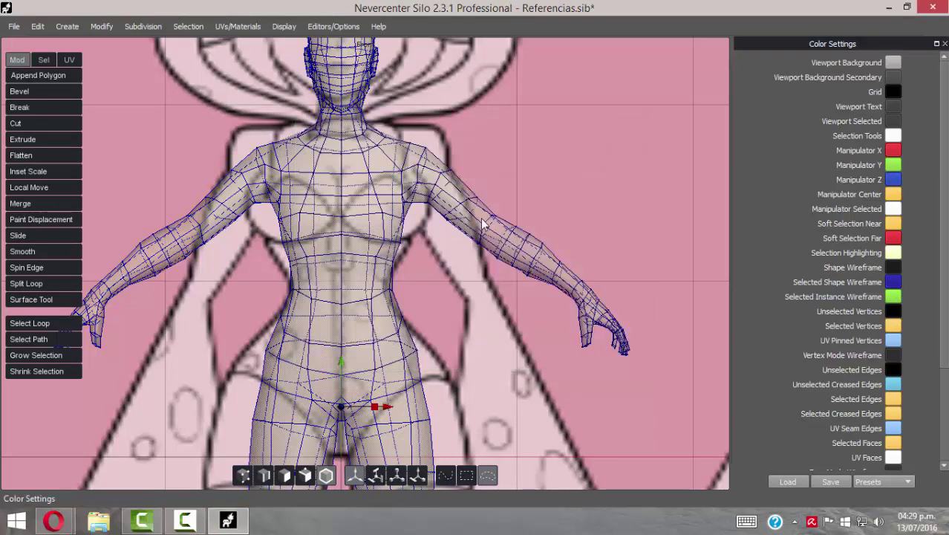
scroll(435, 270, "up", 3)
scroll(435, 270, "down", 5)
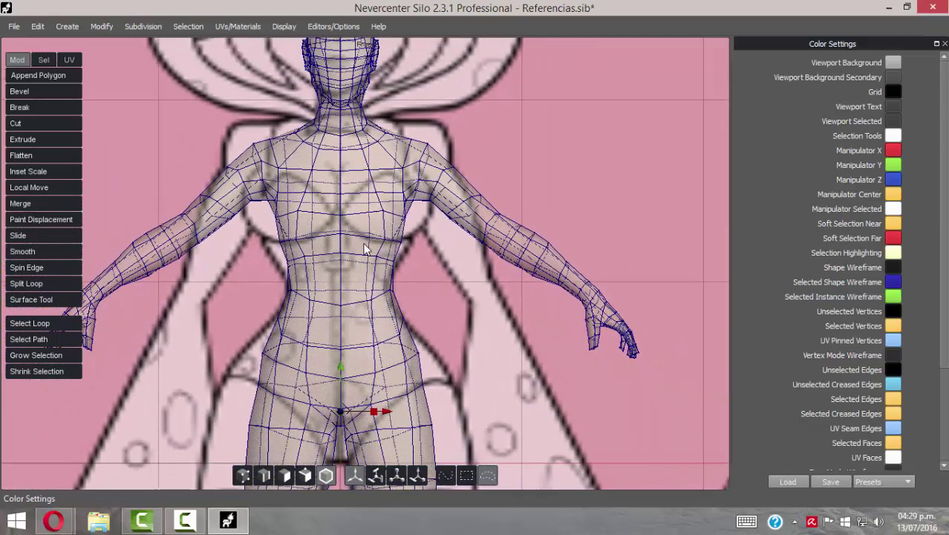
middle_click_drag(393, 236, 413, 204)
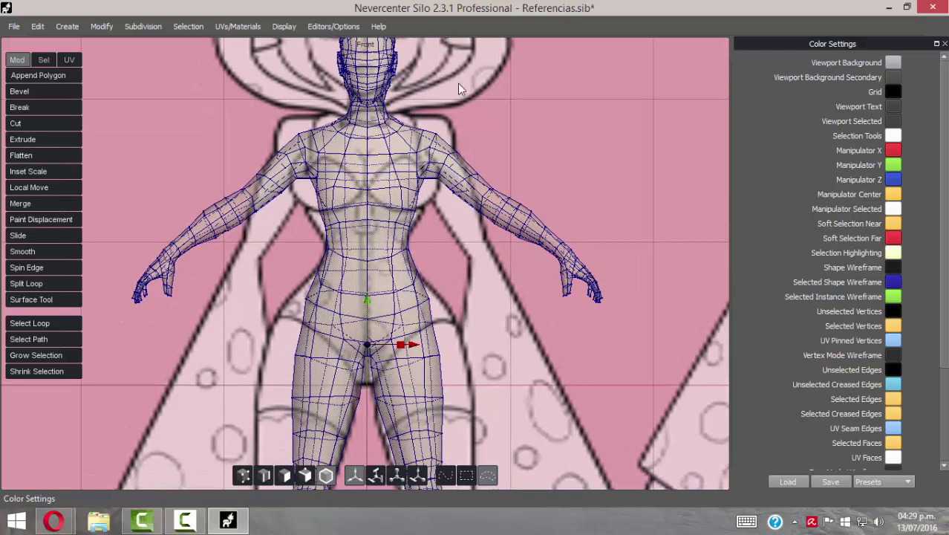
scroll(438, 178, "down", 3)
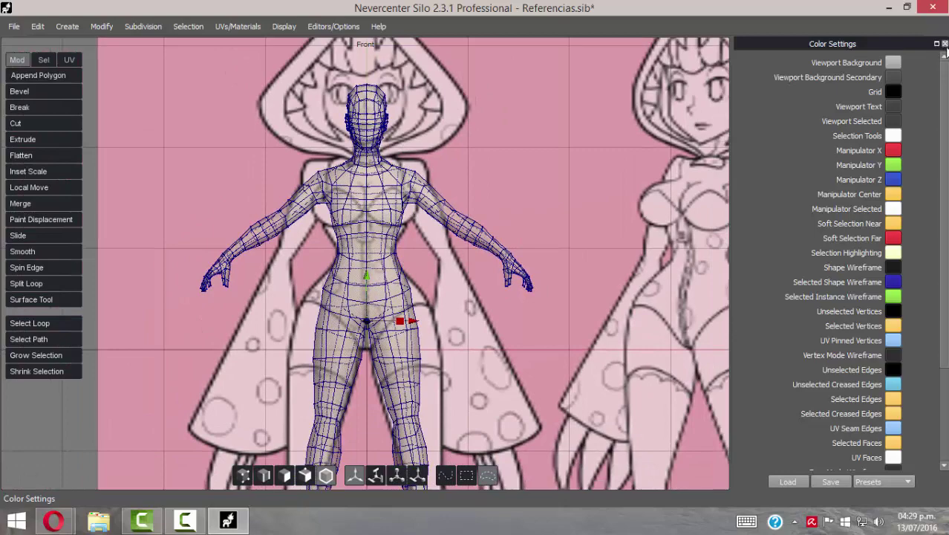
left_click(945, 44)
Switch to vertex selection mode with the rectangular area-style selection for editing the base woman's legs
middle_click_drag(502, 297, 477, 196)
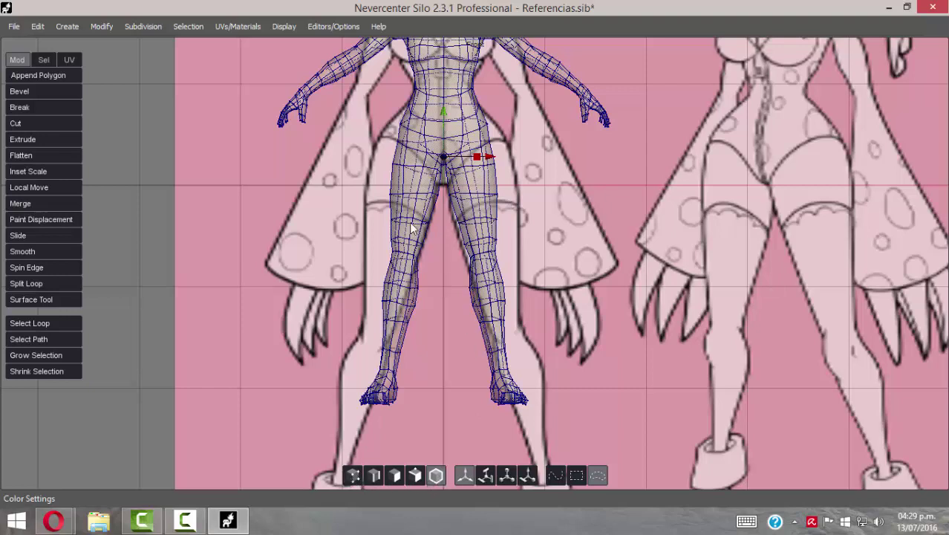
left_click(352, 479)
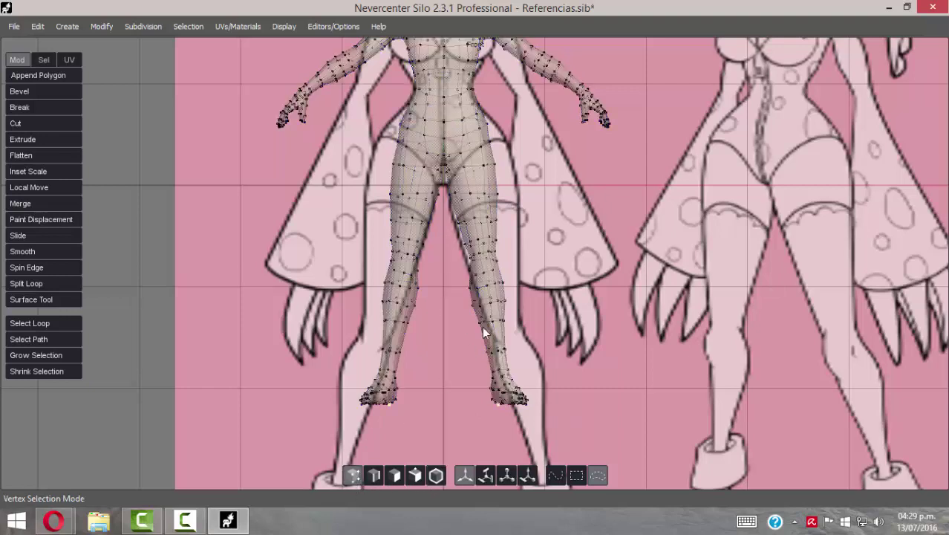
left_click(478, 355)
left_click(578, 476)
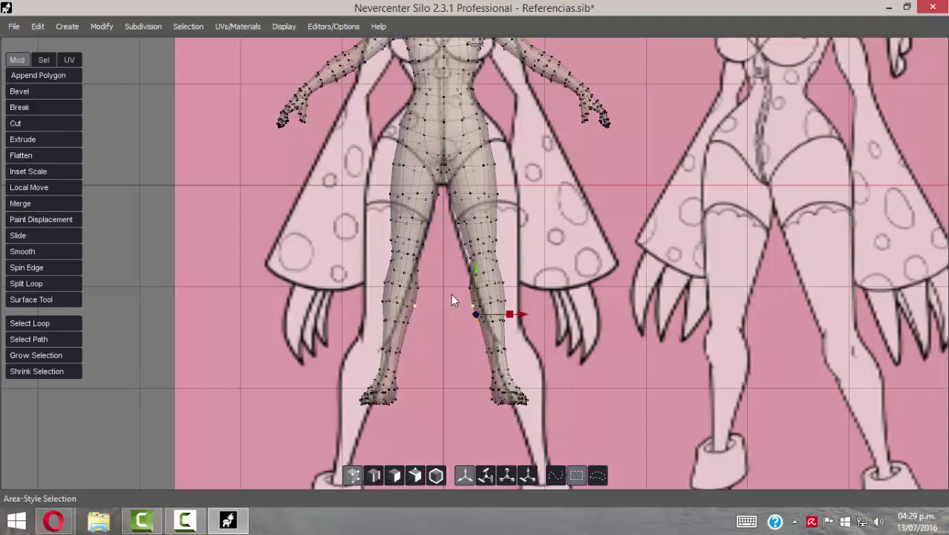
Try selecting vertices around one knee and shifting them sideways, and undo the move
left_click_drag(445, 255, 492, 303)
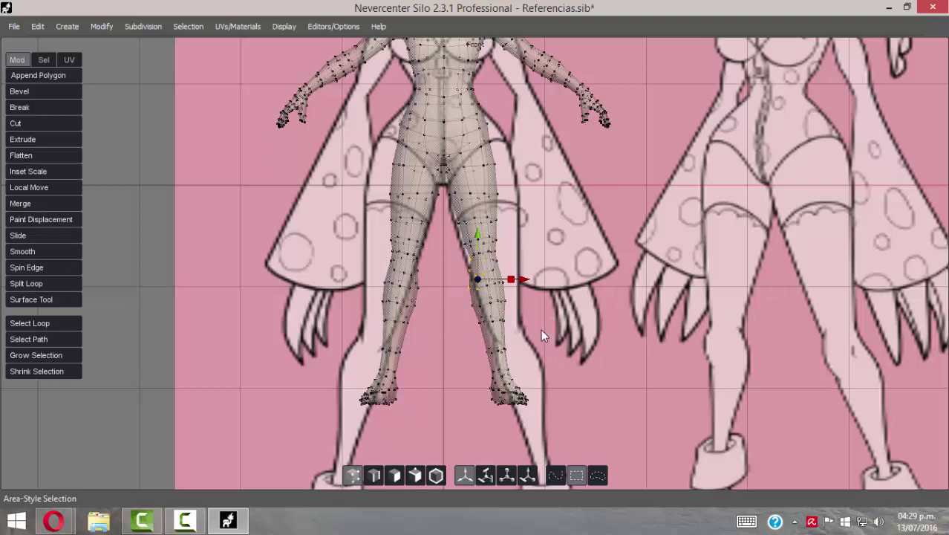
left_click_drag(535, 330, 486, 259)
left_click_drag(541, 292, 572, 290)
key("ctrl+z")
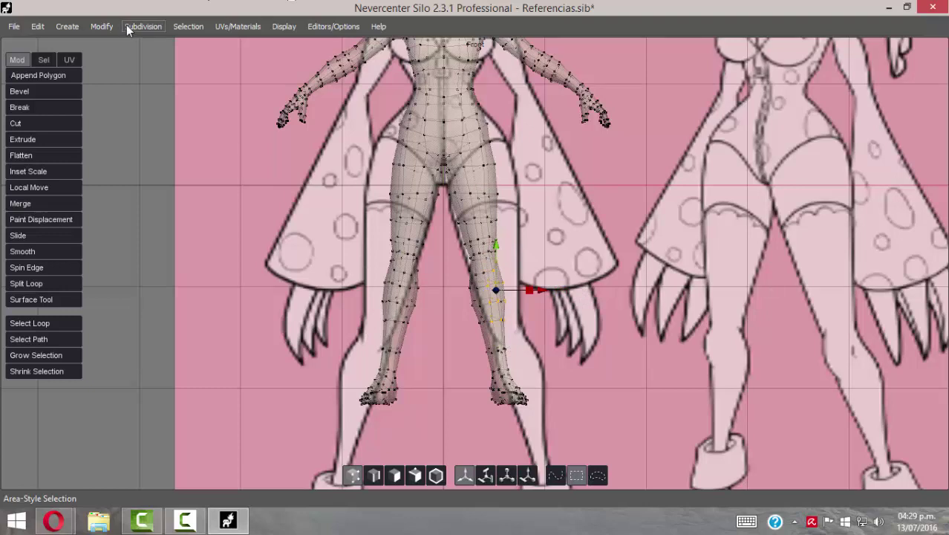
Toggle Symmetry Mode, try shifting the selected knee vertices outward, and undo the move
left_click(102, 26)
mouse_move(153, 252)
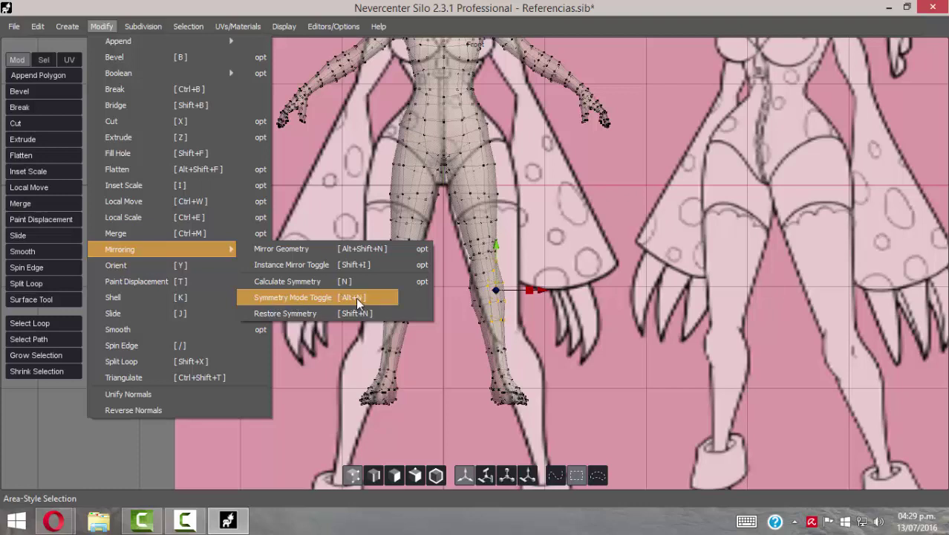
left_click(315, 297)
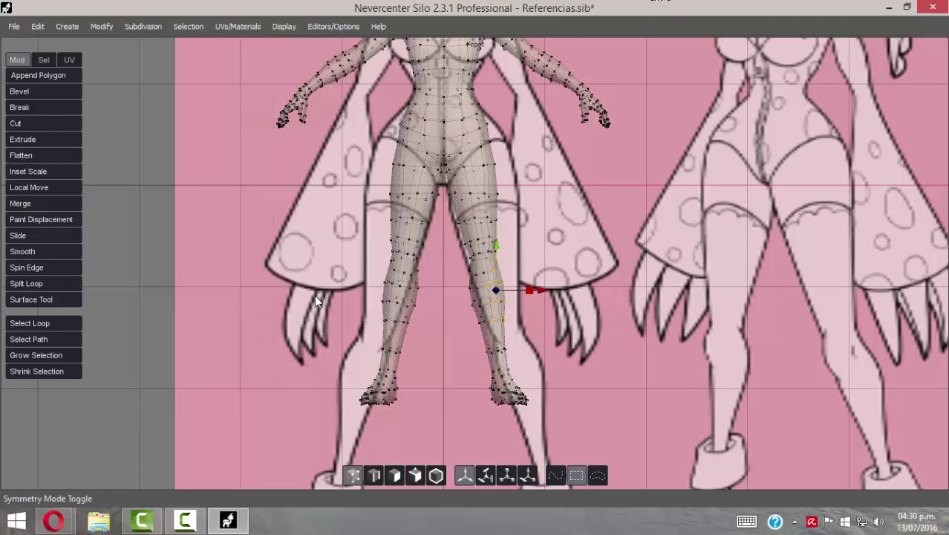
left_click_drag(540, 294, 589, 289)
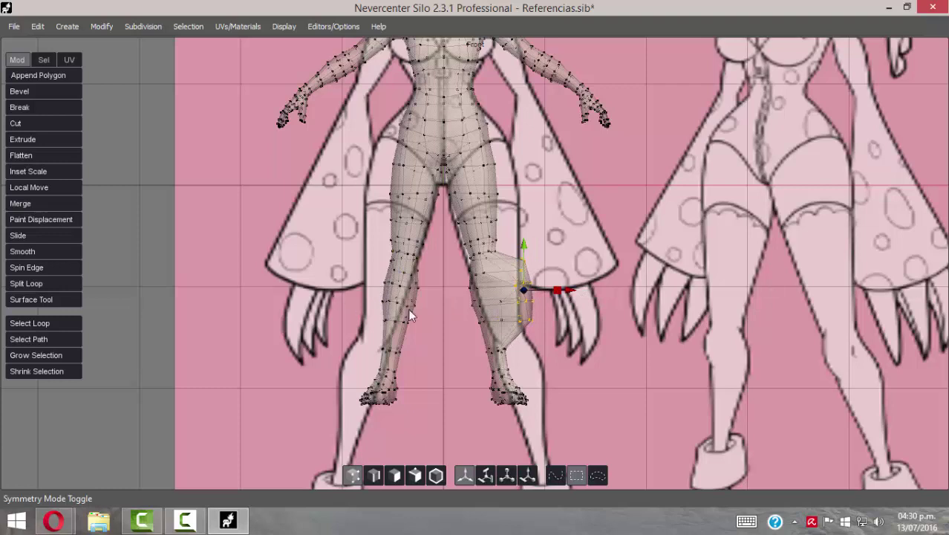
key("ctrl+z")
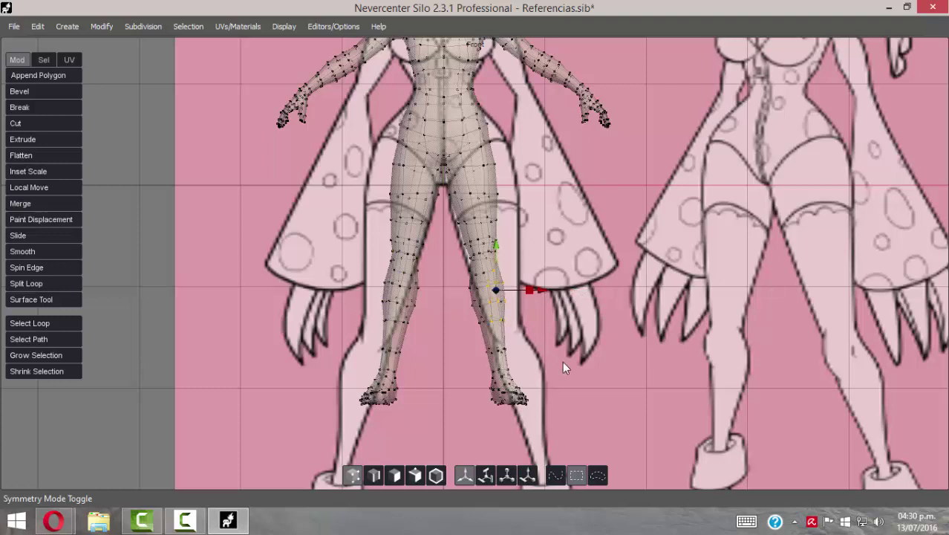
Try moving a smaller group of vertices on the outer side of the knee, and undo the move
left_click(530, 294)
left_click(493, 266)
mouse_move(538, 266)
left_mouse_down()
mouse_move(559, 267)
mouse_move(545, 267)
mouse_move(550, 255)
left_mouse_up()
key("ctrl+z")
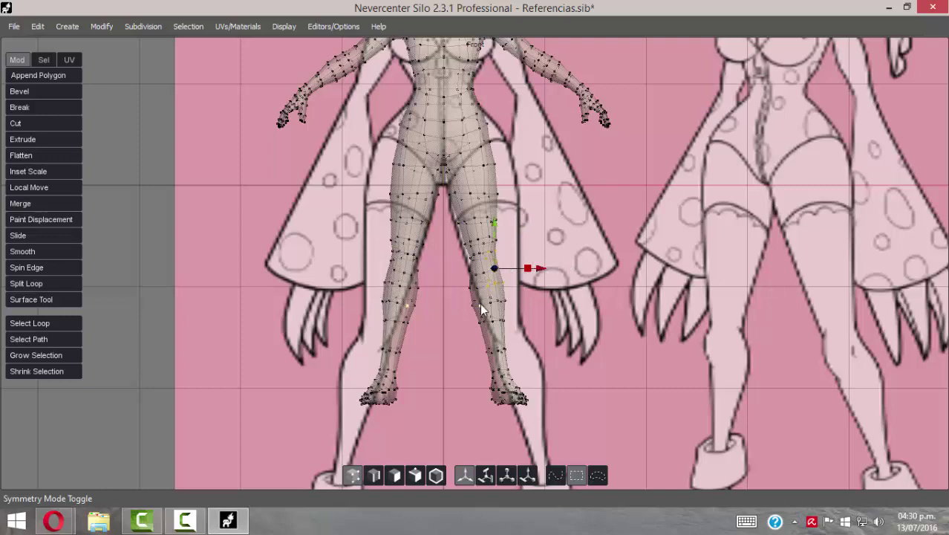
Switch to edge selection mode and select individual edges on the thigh, knee and calf of one leg
scroll(640, 320, "up", 2)
middle_click_drag(592, 284, 587, 260, "alt")
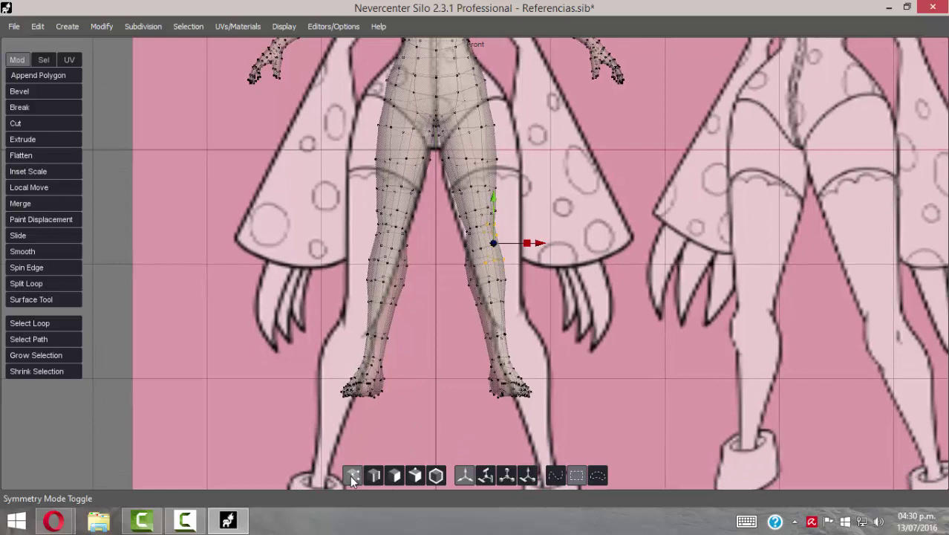
left_click(374, 475)
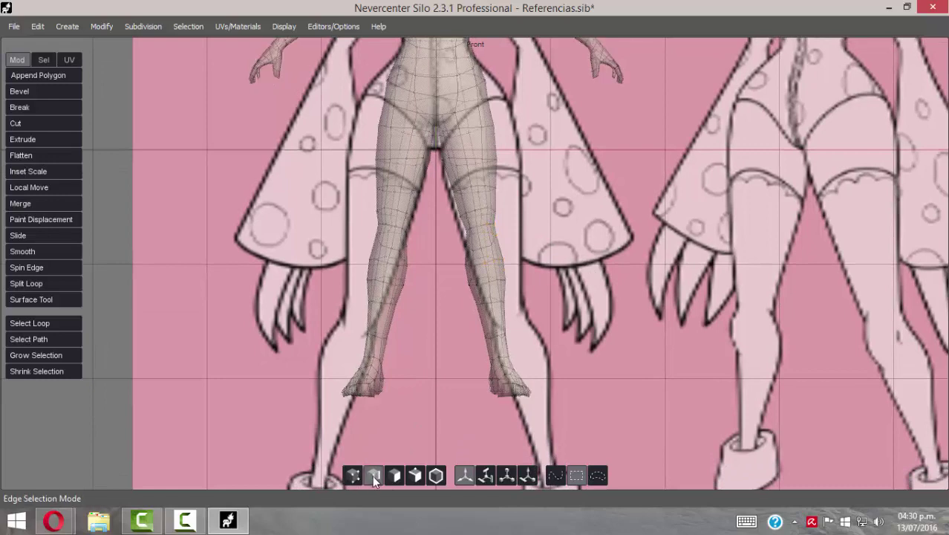
left_click(477, 182)
scroll(557, 266, "up", 4)
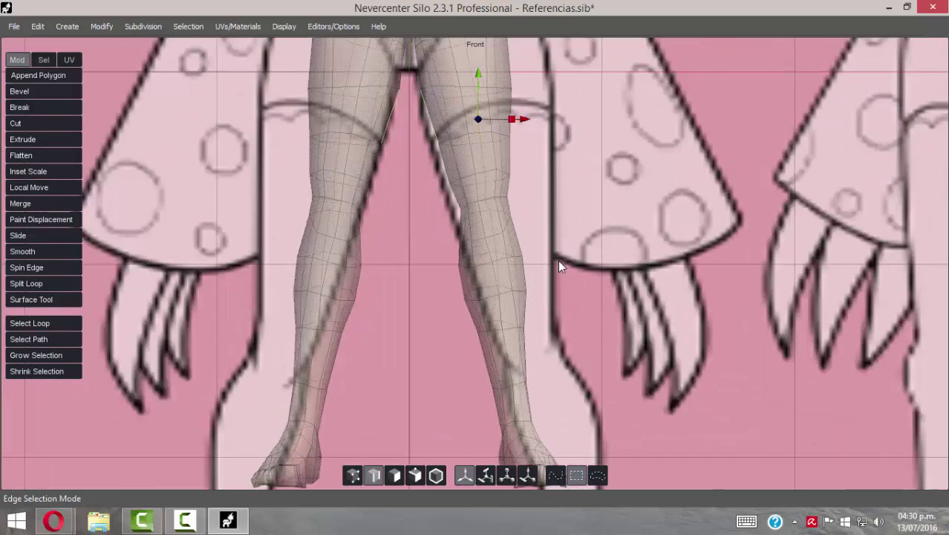
left_click(487, 199)
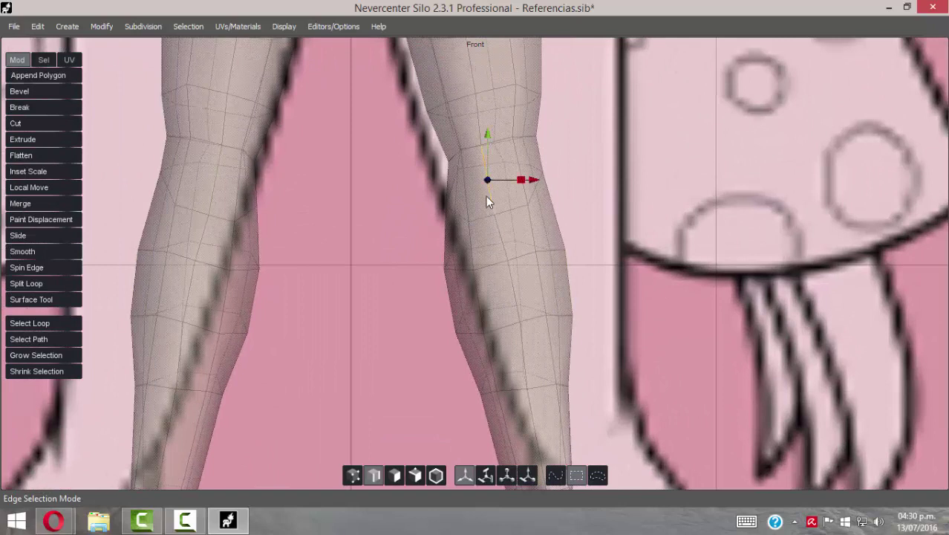
left_click(505, 234)
left_click(496, 262)
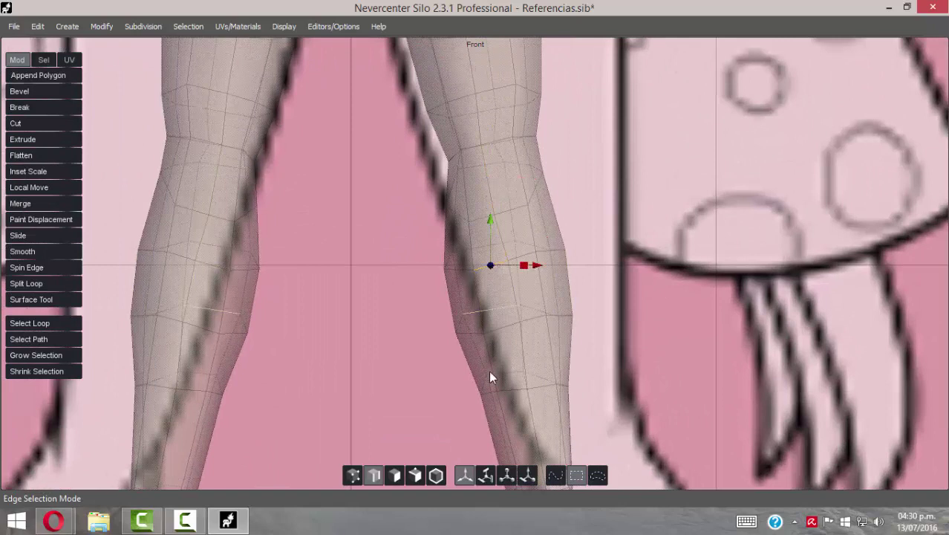
Switch to face selection mode and select a single face on the inner front of the calf
left_click(394, 475)
left_click(483, 237)
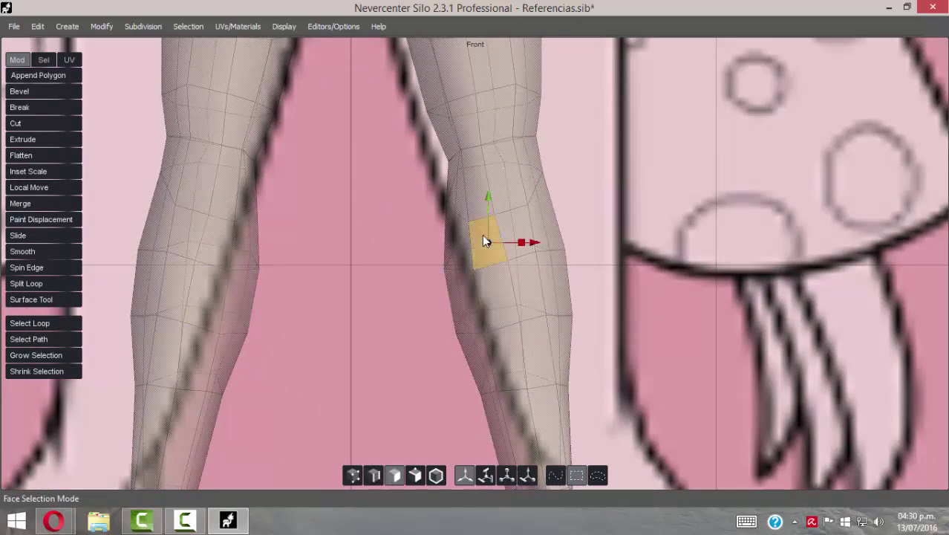
key("alt+Tab")
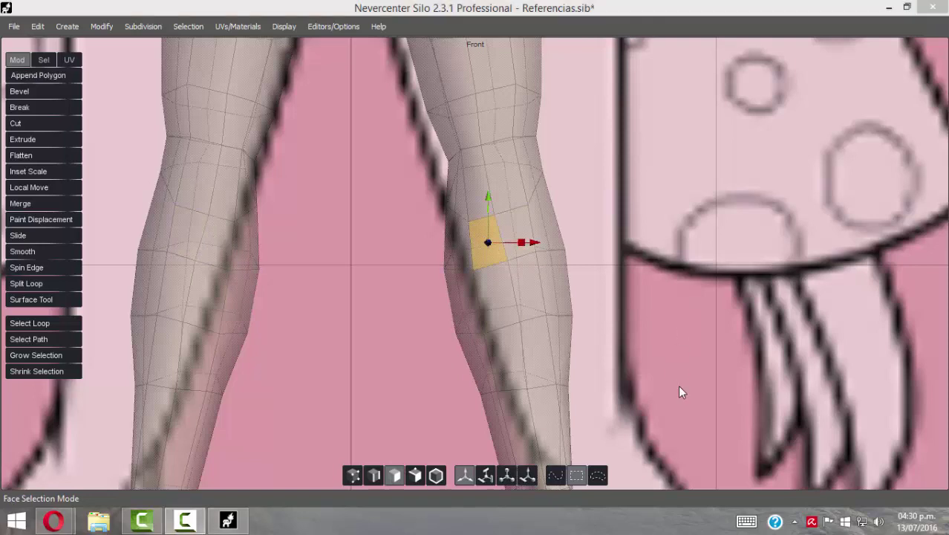
Switch to multi selection mode and pick vertices and then an edge around the knee and calf of one leg
left_click(416, 478)
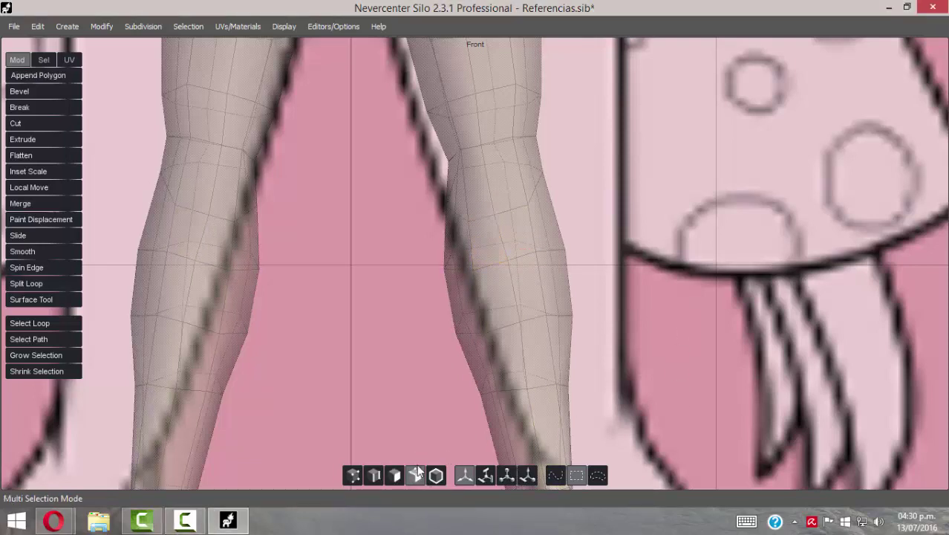
left_click(508, 261)
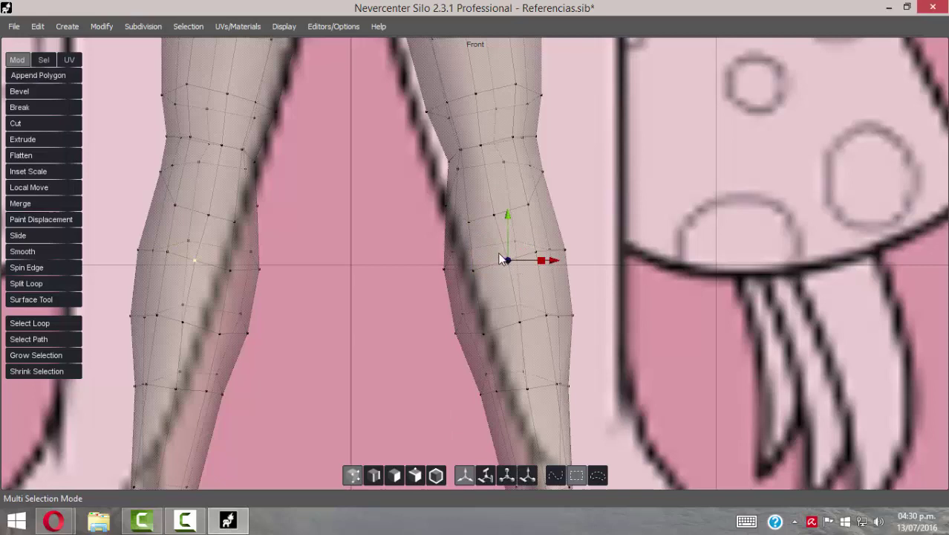
left_click(476, 221, "shift")
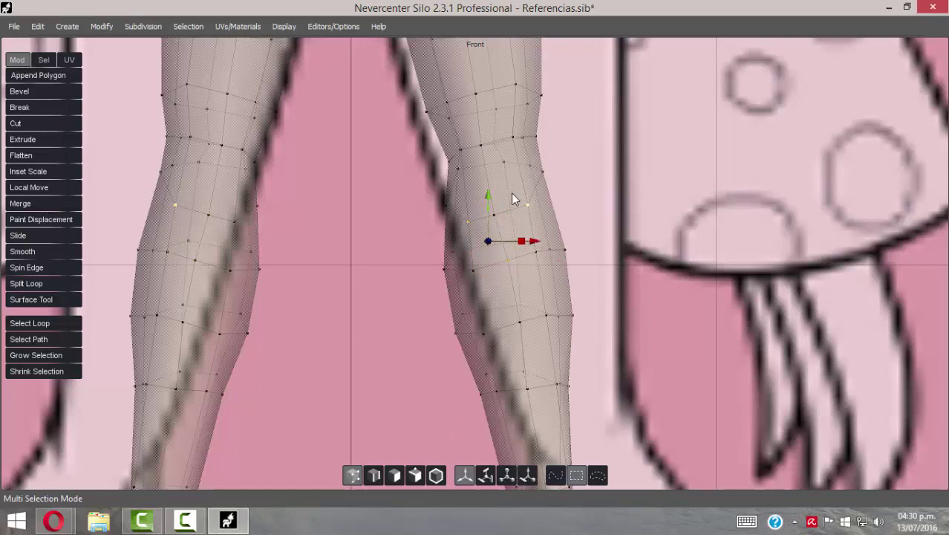
left_click(413, 484)
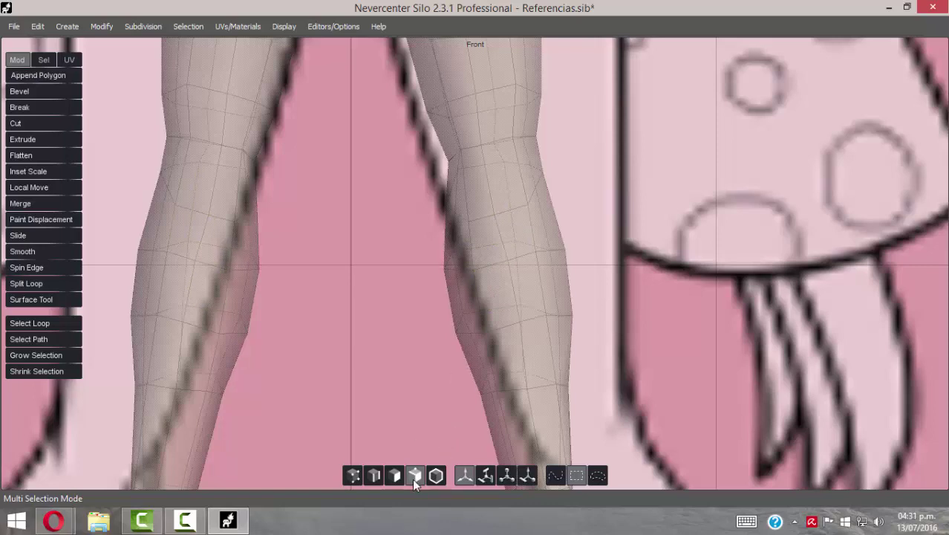
left_click(505, 162)
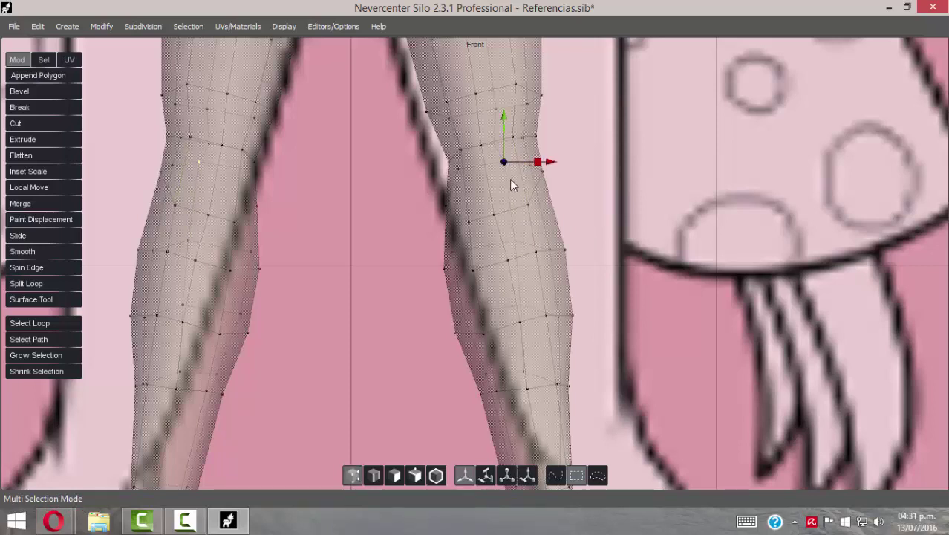
left_click(417, 476)
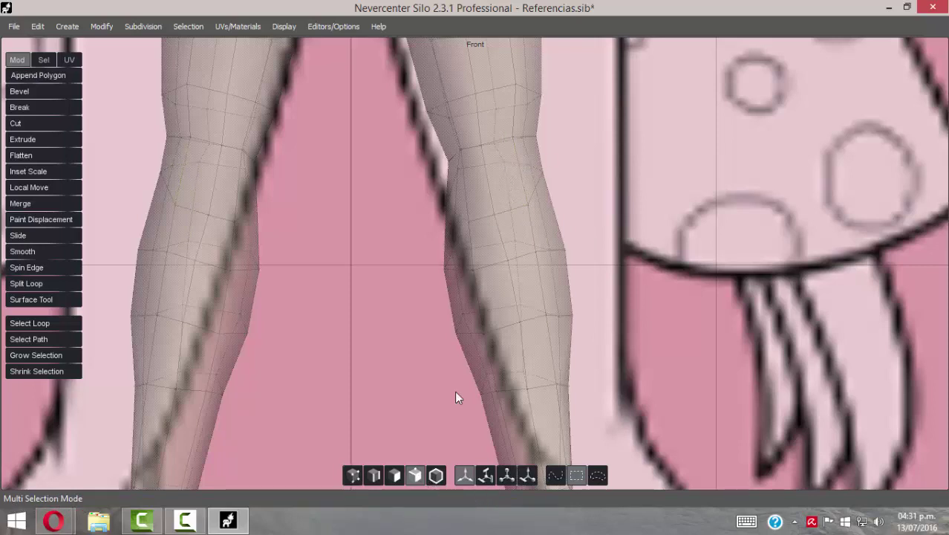
left_click(506, 190)
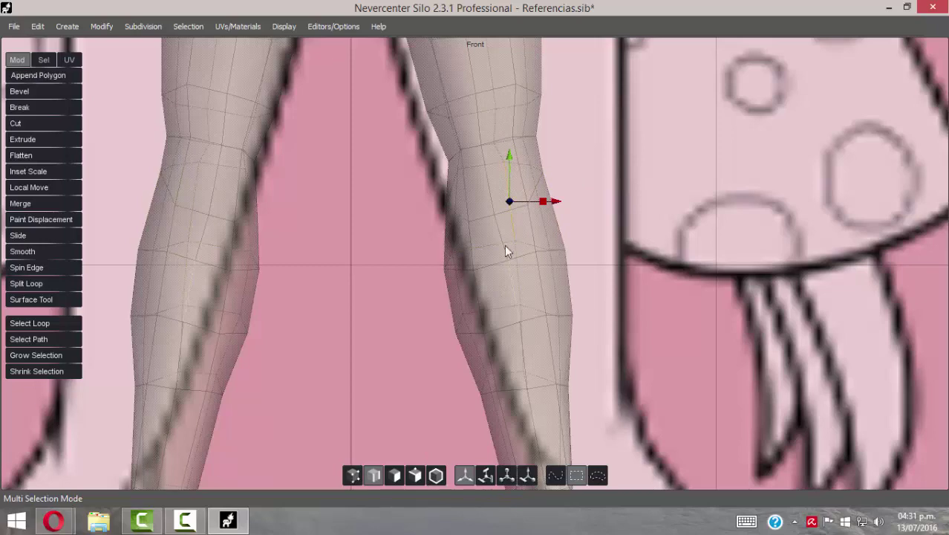
Switch to object selection mode and move the whole body down so its crotch lines up with the front reference
left_click(435, 477)
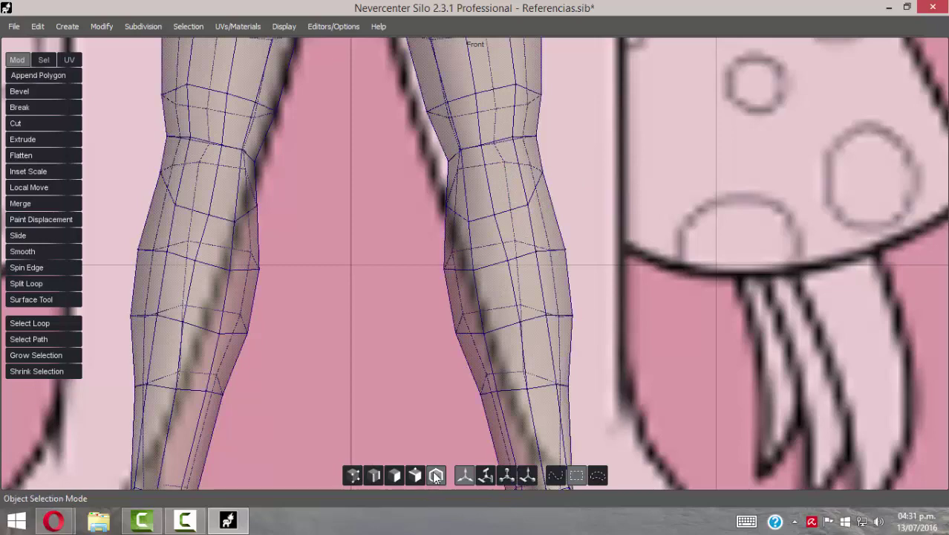
right_click_drag(683, 229, 462, 122, "alt")
scroll(405, 171, "up", 5)
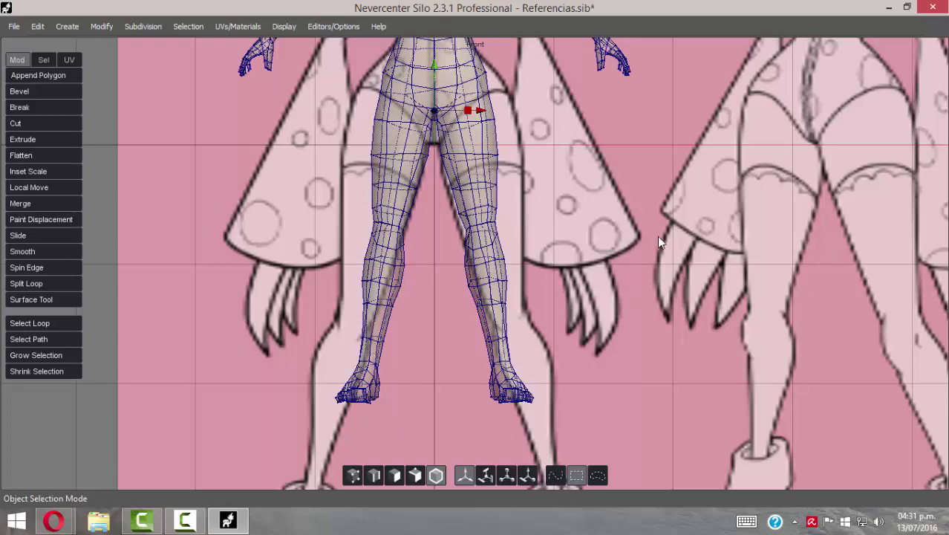
scroll(657, 236, "down", 5)
scroll(546, 209, "up", 2)
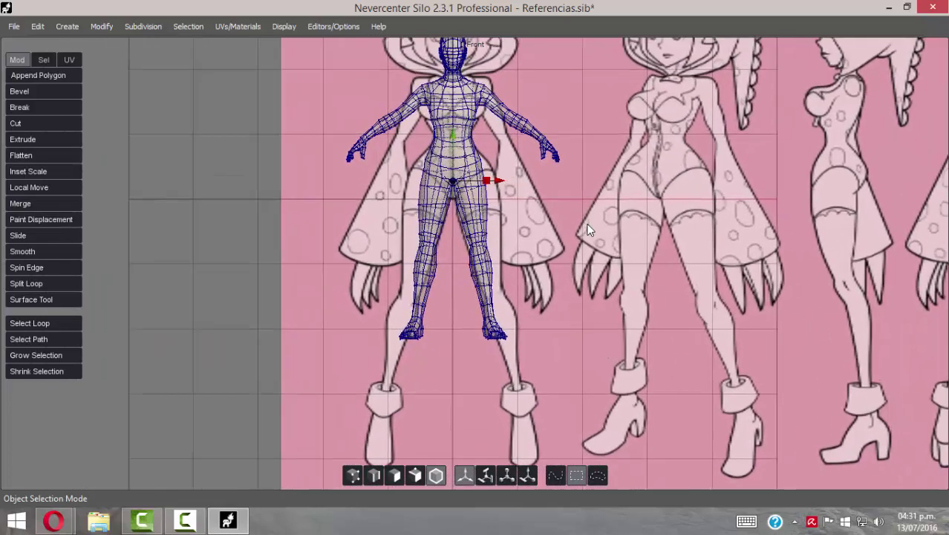
scroll(532, 209, "up", 3)
scroll(464, 123, "down", 2)
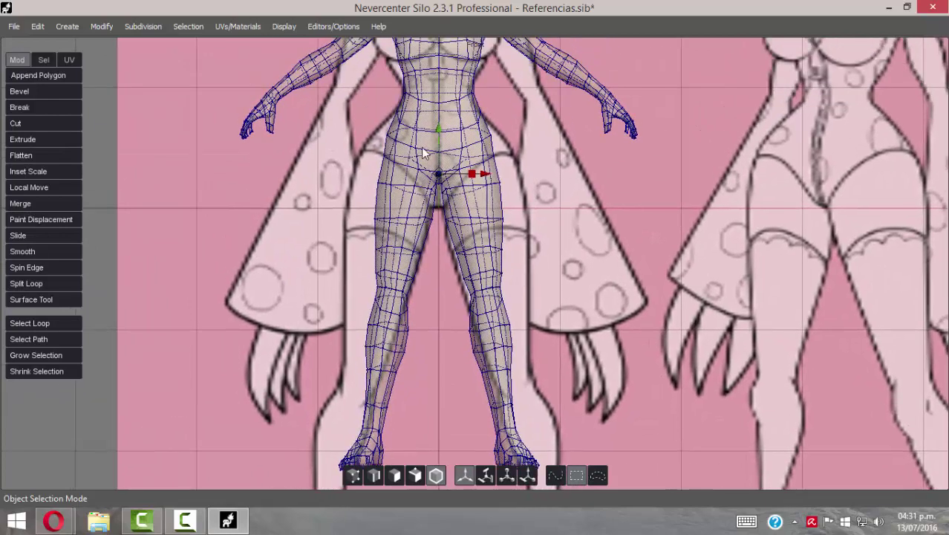
scroll(446, 148, "up", 5)
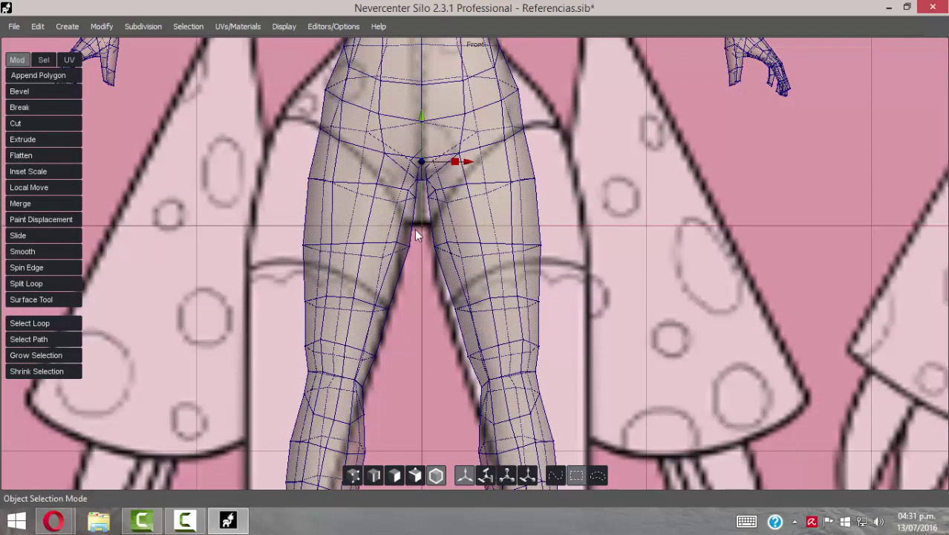
left_click_drag(421, 115, 413, 154)
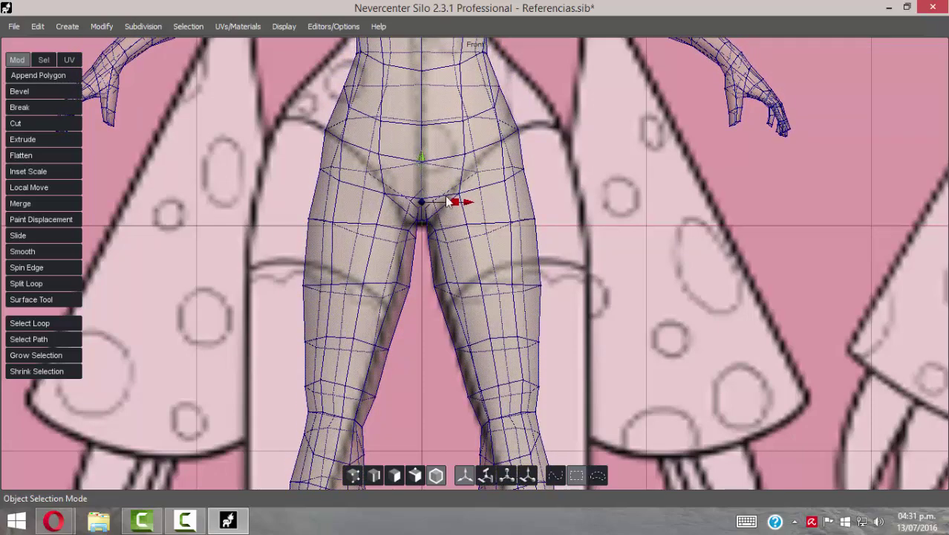
Examine how the torso, arms, legs and feet of the base woman line up with the front reference
right_click_drag(652, 207, 556, 163, "alt")
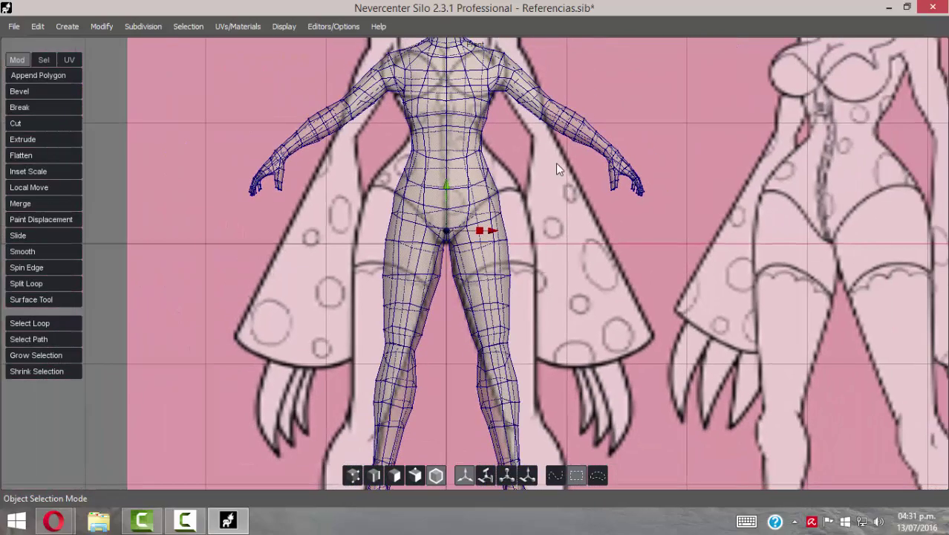
middle_click_drag(515, 127, 511, 179, "alt")
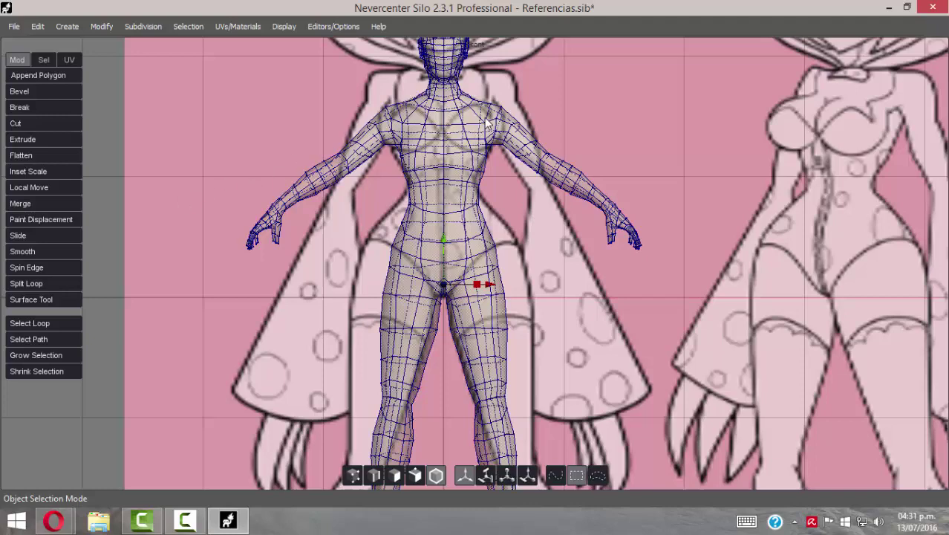
middle_click_drag(501, 298, 505, 180, "alt")
middle_click_drag(589, 354, 572, 319, "alt")
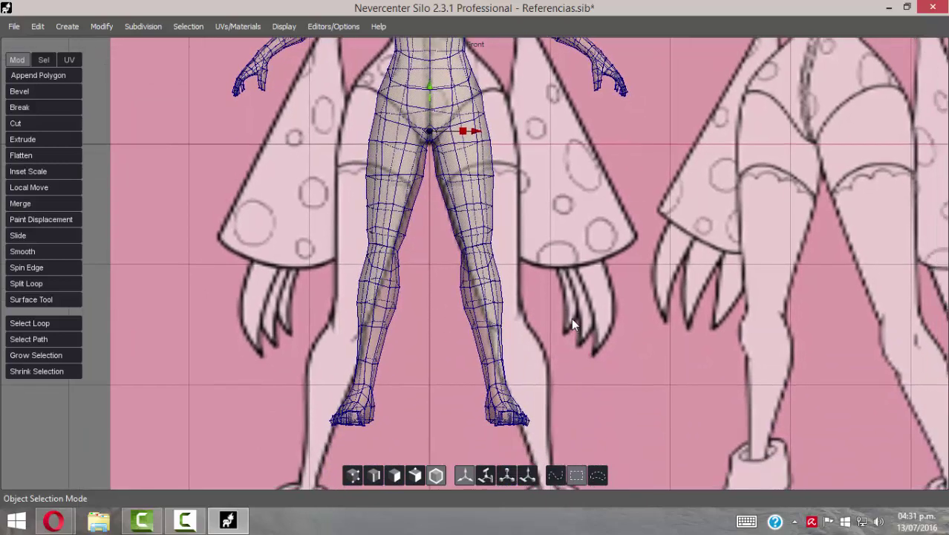
scroll(607, 381, "down", 2)
scroll(605, 380, "down", 1)
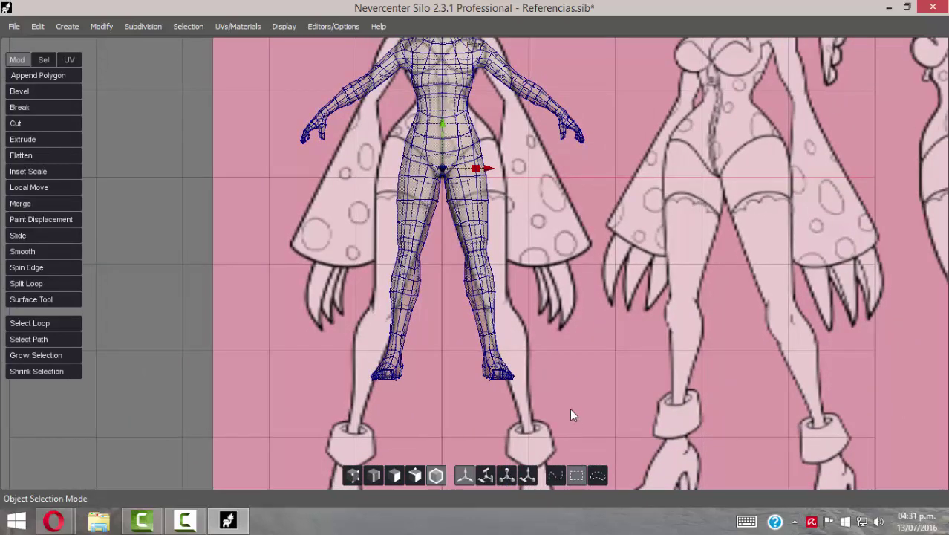
middle_click_drag(559, 395, 543, 322, "alt")
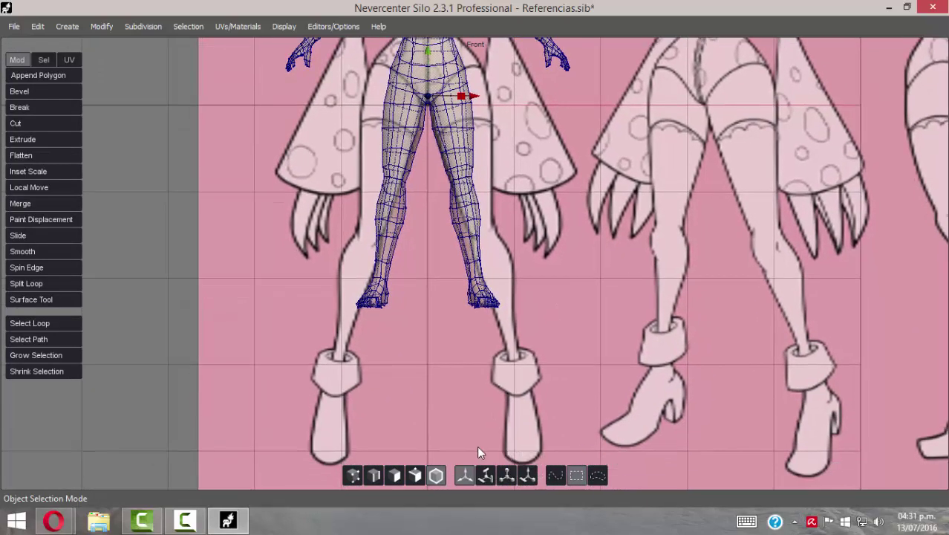
middle_click_drag(474, 236, 474, 262)
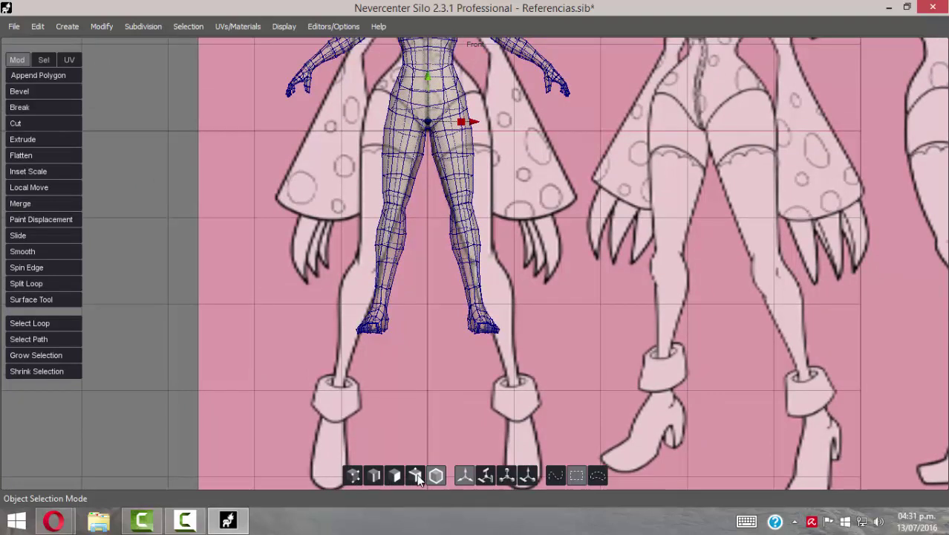
Cycle through the vertex, edge, face and multi selection modes and return to object selection mode
left_click(354, 480)
key("s")
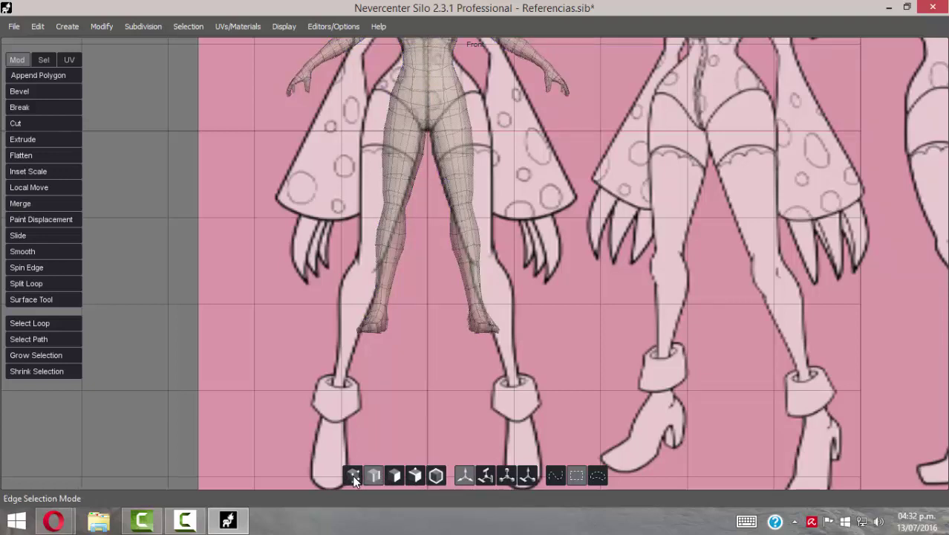
key("1")
key("2")
key("3")
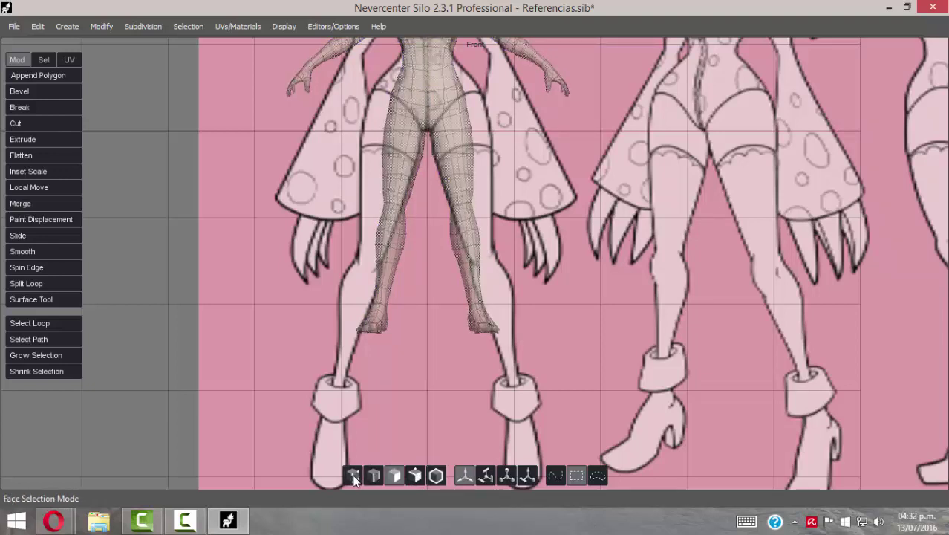
key("4")
key("5")
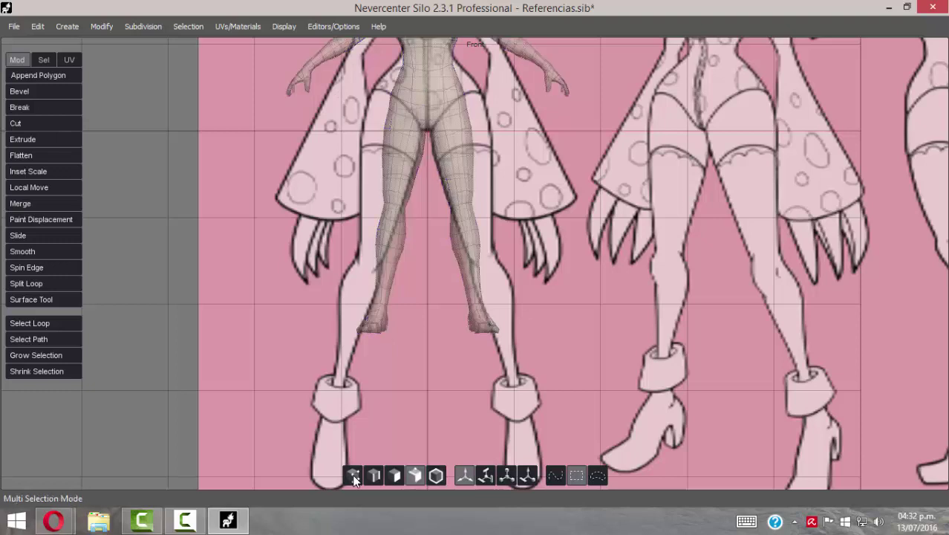
key("1")
key("2")
key("3")
key("4")
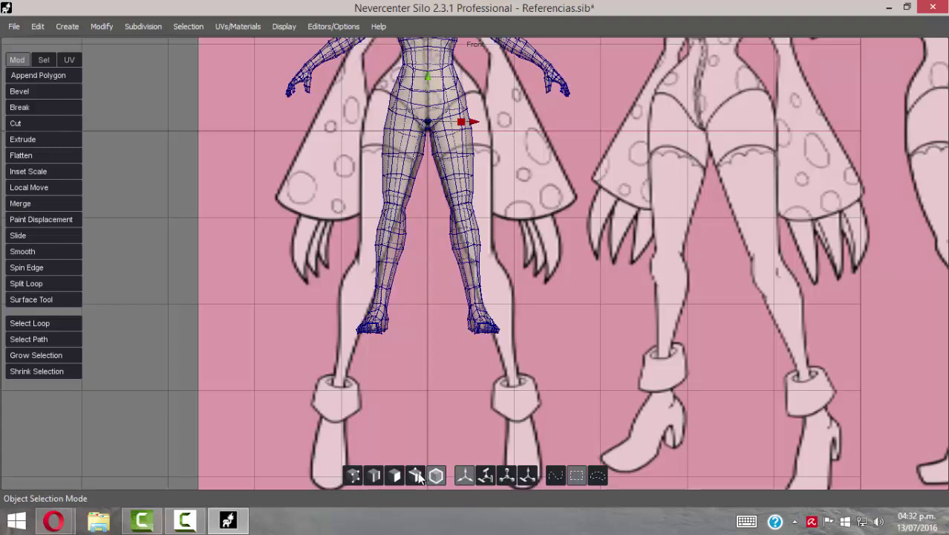
Cycle through the vertex, edge and face selection modes and return to vertex selection mode
key("1")
key("2")
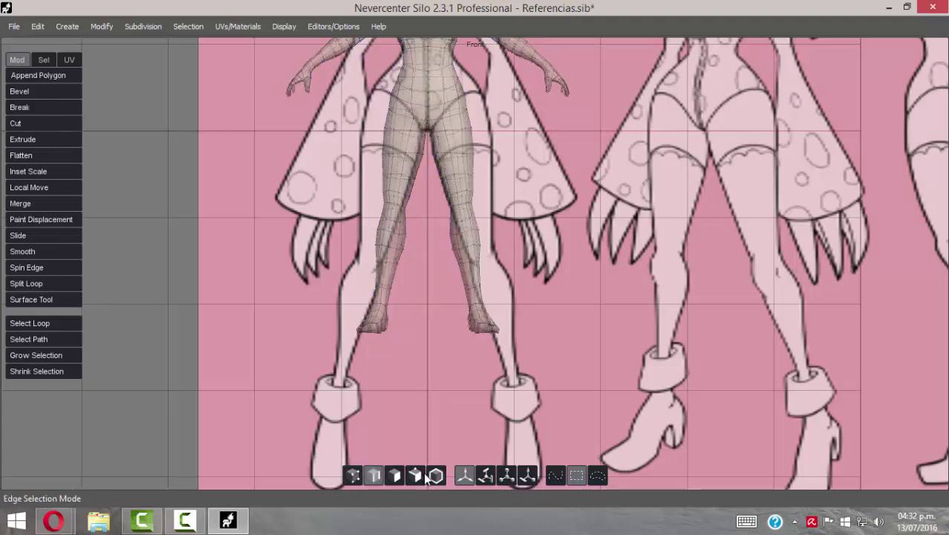
key("3")
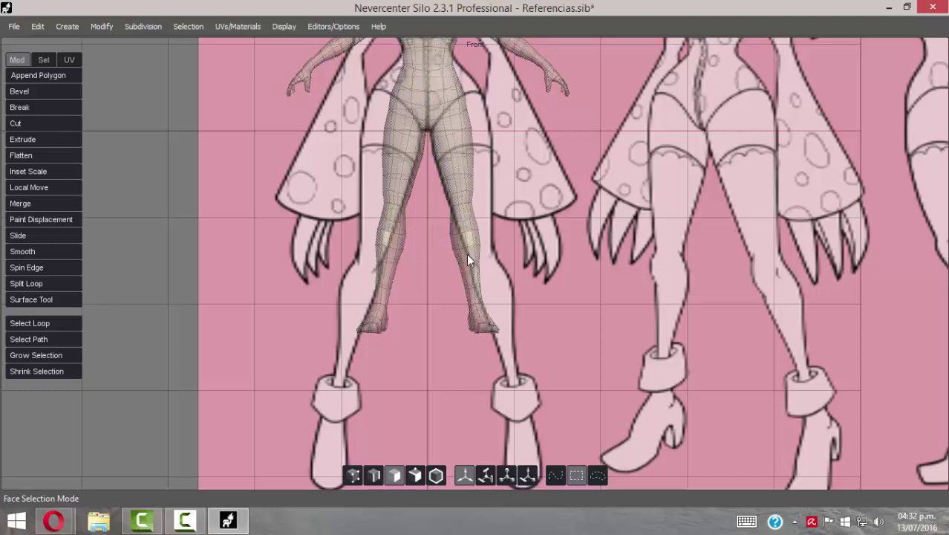
key("1")
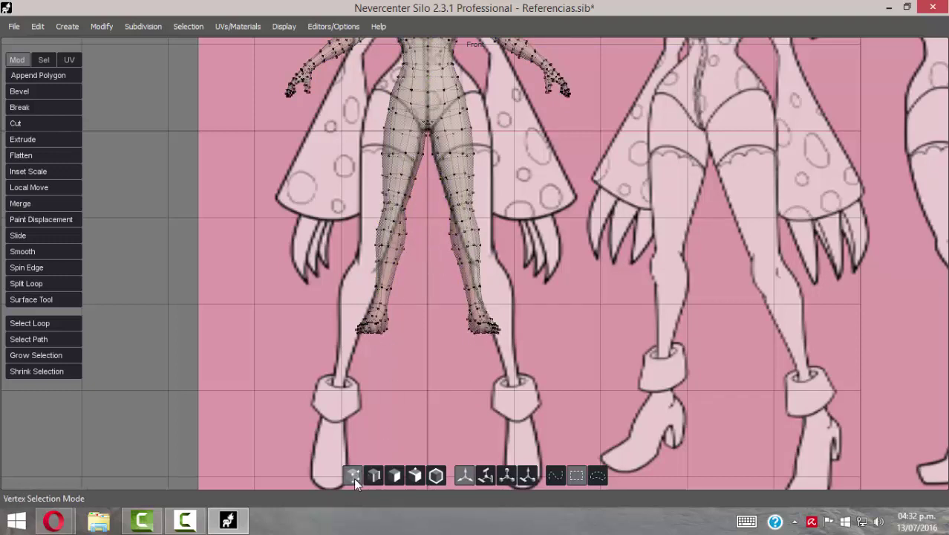
Area-select the vertices on the inner side of one ankle and heel in the front view, and clear the selection
middle_click_drag(495, 186, 508, 232, "alt")
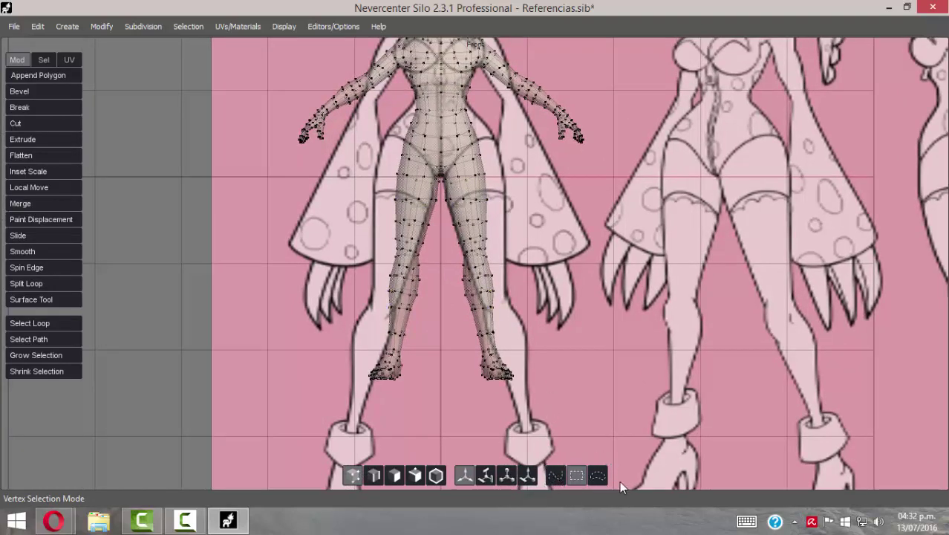
scroll(483, 359, "up", 6)
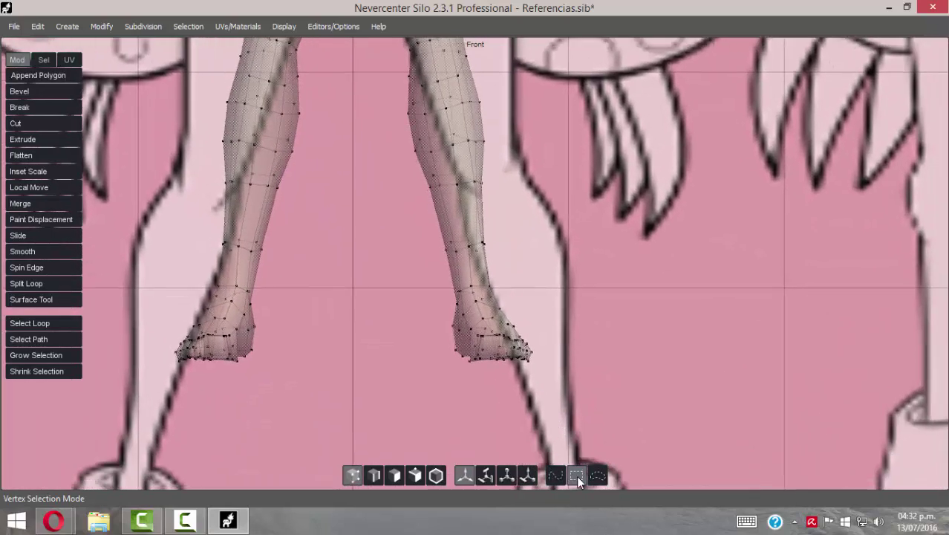
left_click(579, 481)
left_click_drag(365, 213, 479, 387)
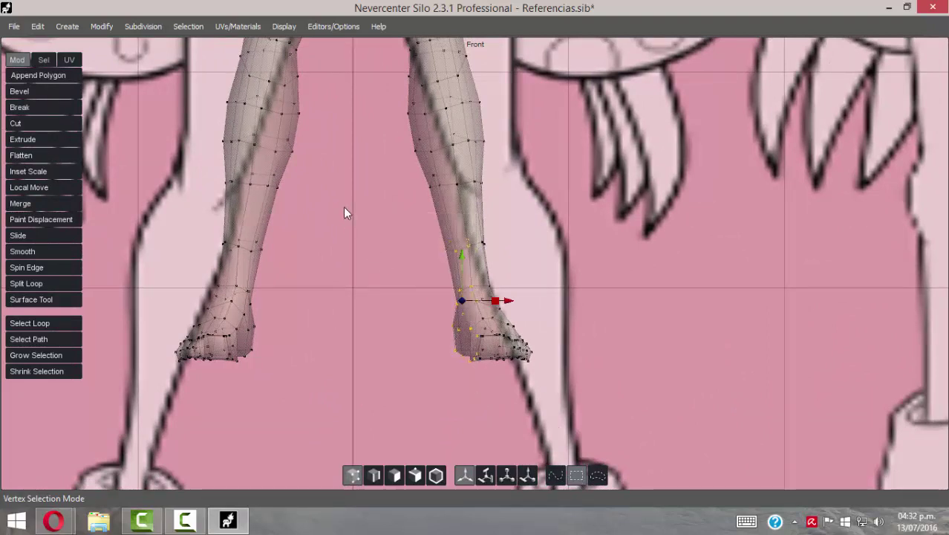
mouse_move(344, 212)
left_mouse_down()
mouse_move(475, 377)
mouse_move(479, 401)
mouse_move(625, 328)
mouse_move(551, 158)
mouse_move(449, 141)
mouse_move(379, 273)
left_mouse_up()
Switch to lasso-style selection and lasso the vertices of the same foot and ankle
left_click(598, 476)
mouse_move(409, 371)
left_mouse_down()
mouse_move(455, 394)
mouse_move(497, 433)
mouse_move(640, 275)
left_mouse_up()
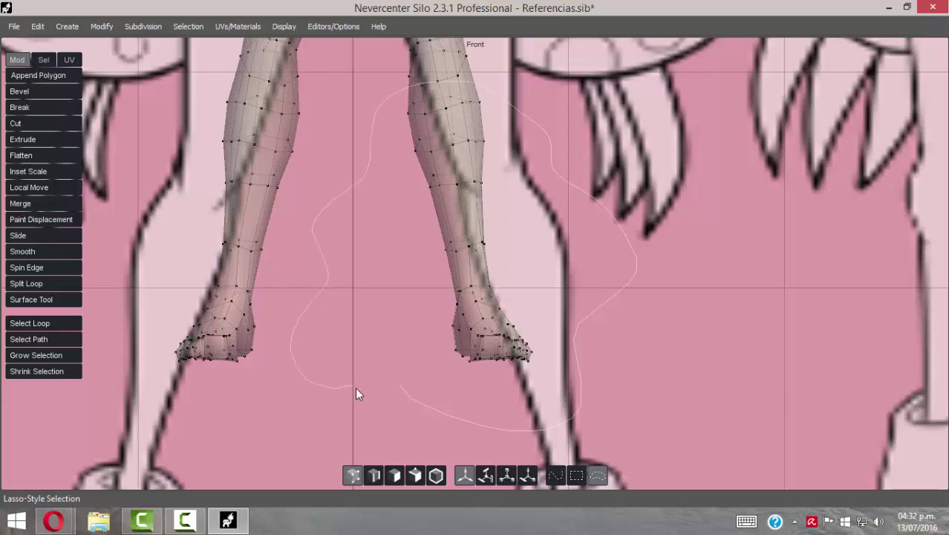
left_click_drag(356, 394, 366, 391)
left_click(457, 379)
left_click_drag(440, 242, 403, 435)
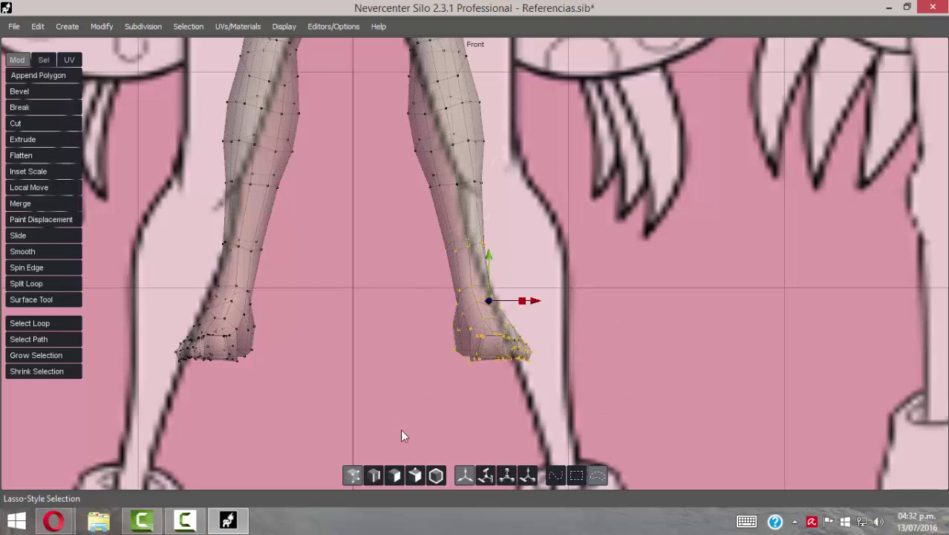
Switch to paint-style selection and paint over the vertices of the same leg from above the knee to the lower shin
left_click(556, 477)
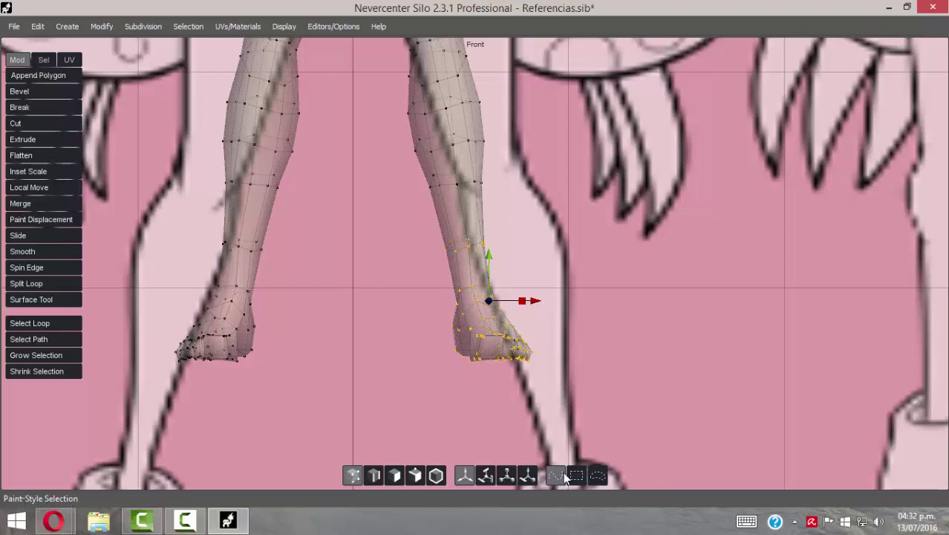
middle_click_drag(544, 165, 548, 270)
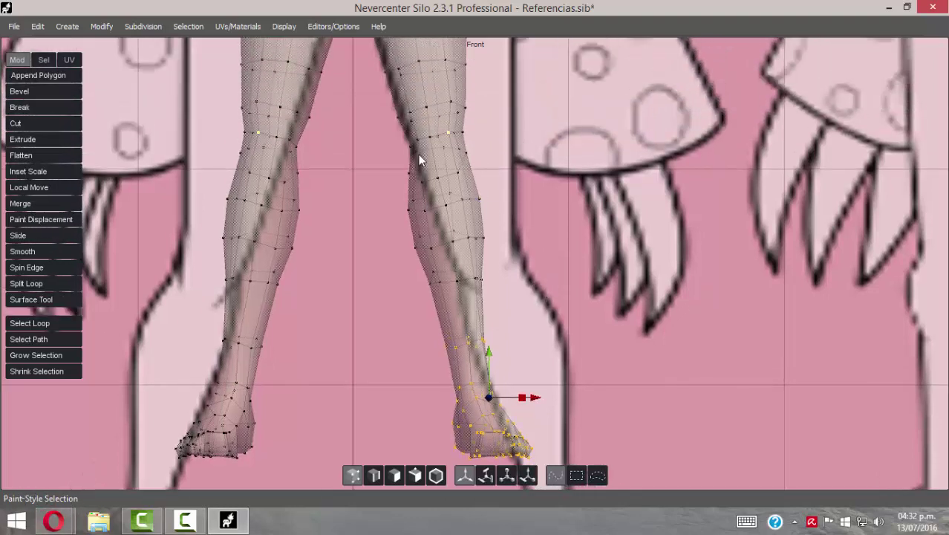
left_click(446, 182)
mouse_move(439, 213)
left_mouse_down()
mouse_move(468, 239)
mouse_move(441, 114)
mouse_move(420, 207)
mouse_move(445, 281)
mouse_move(470, 232)
mouse_move(449, 110)
mouse_move(414, 128)
left_mouse_up()
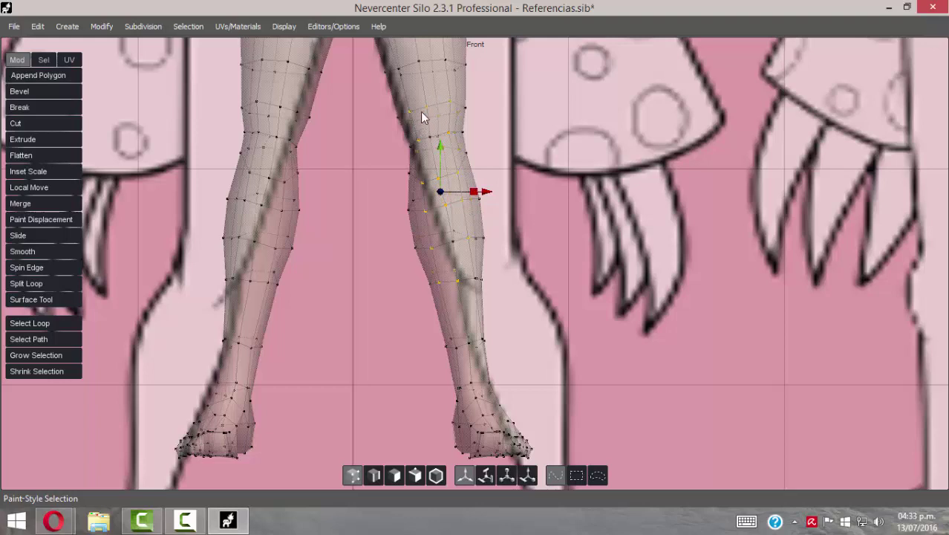
left_click_drag(465, 204, 475, 330)
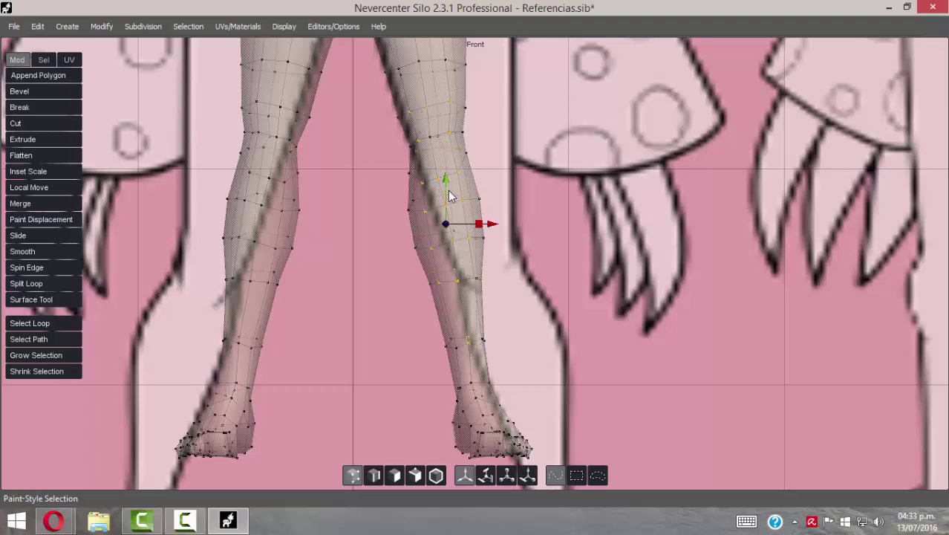
mouse_move(407, 221)
left_mouse_down()
mouse_move(456, 365)
mouse_move(485, 308)
mouse_move(460, 128)
mouse_move(466, 65)
mouse_move(436, 56)
mouse_move(394, 63)
mouse_move(419, 79)
mouse_move(448, 154)
mouse_move(436, 290)
left_mouse_up()
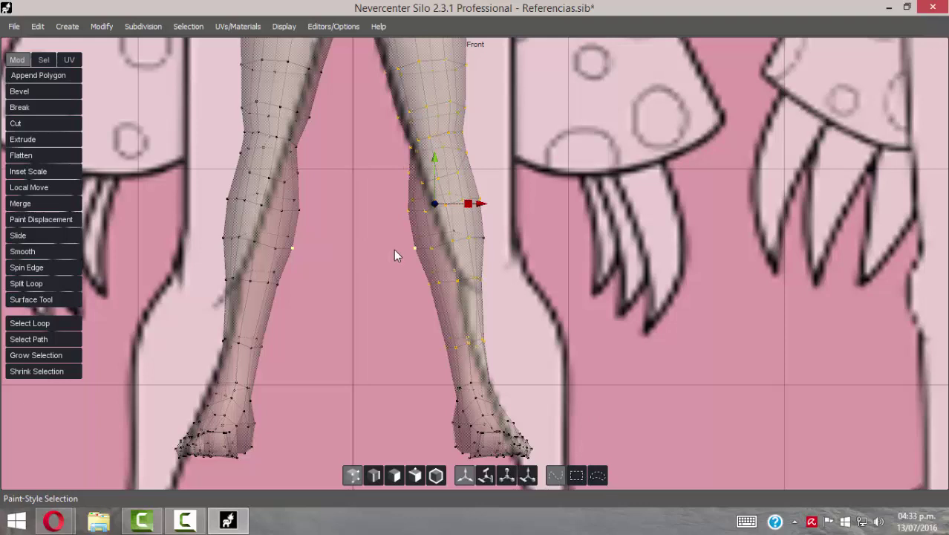
Switch to area-style selection and clear the painted vertex selection on the leg
left_click(576, 476)
left_click(586, 182)
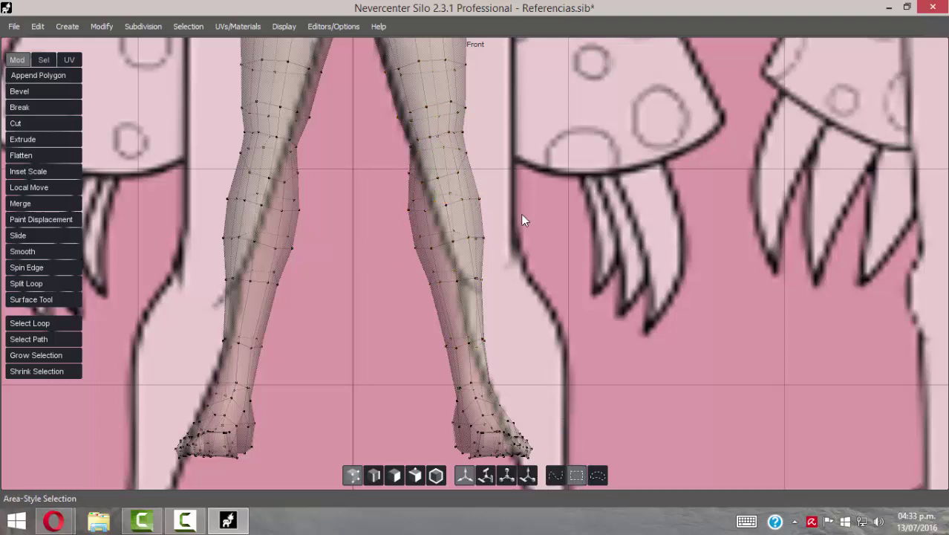
middle_click_drag(512, 188, 512, 158, "alt")
right_click_drag(567, 185, 464, 221, "alt")
middle_click_drag(438, 228, 438, 173, "alt")
right_click_drag(438, 173, 491, 248, "alt")
middle_click_drag(480, 180, 479, 228, "alt")
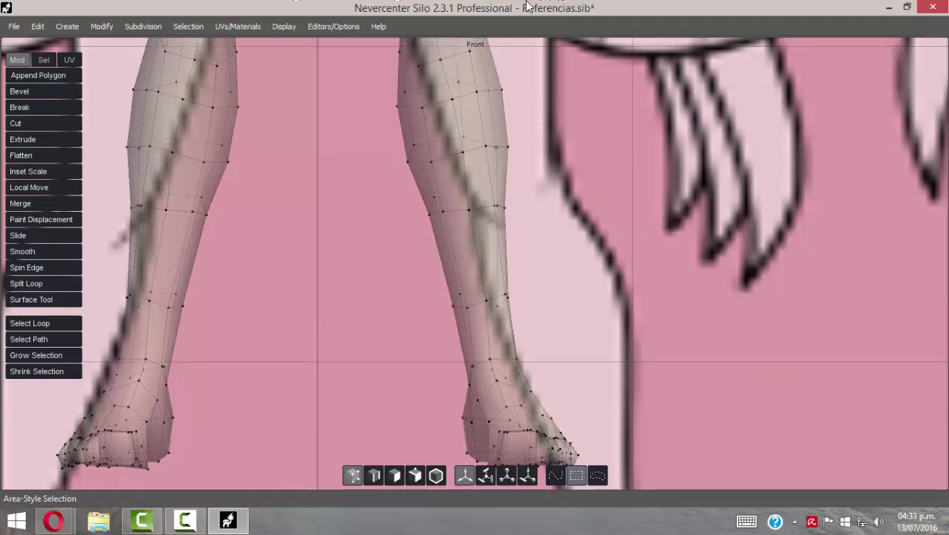
Area-select the row of vertices across the lower calf of one leg through the ghosted mesh in the front view
left_click(450, 193)
left_click(401, 200)
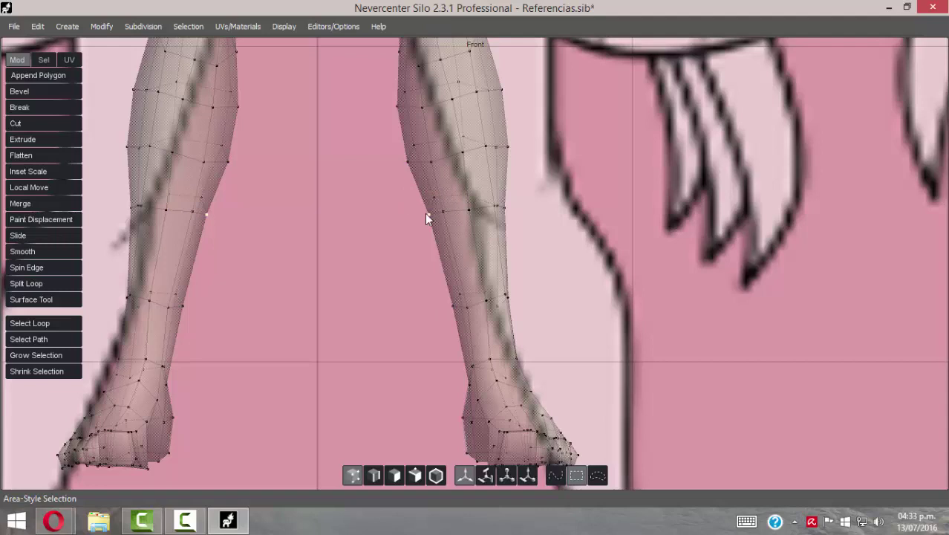
left_click(446, 199)
left_click(427, 222)
left_click(433, 196, "shift")
left_click_drag(396, 189, 534, 250)
Change the body's display from ghosted to Smooth Shade Mode
scroll(416, 198, "up", 3)
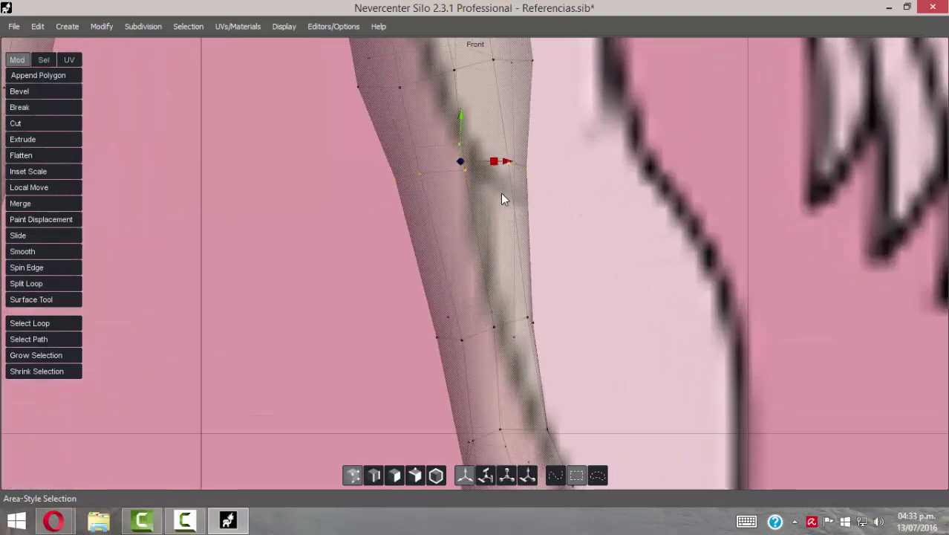
middle_click_drag(481, 170, 481, 215, "alt")
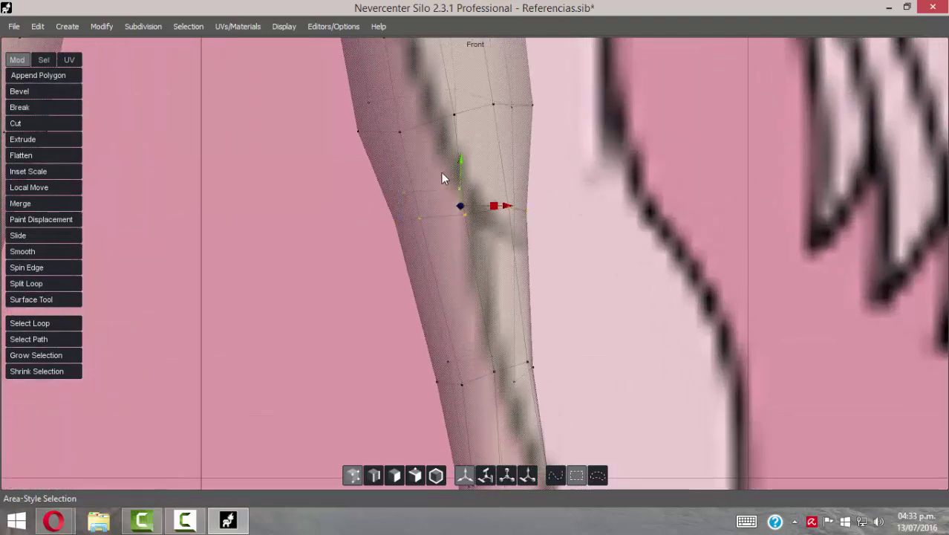
scroll(587, 249, "down", 2)
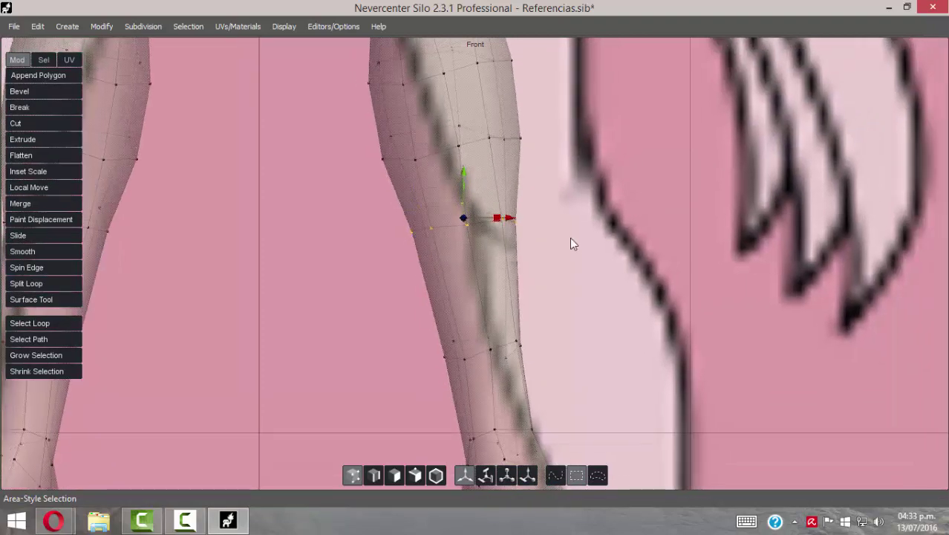
right_click(498, 152)
mouse_move(546, 384)
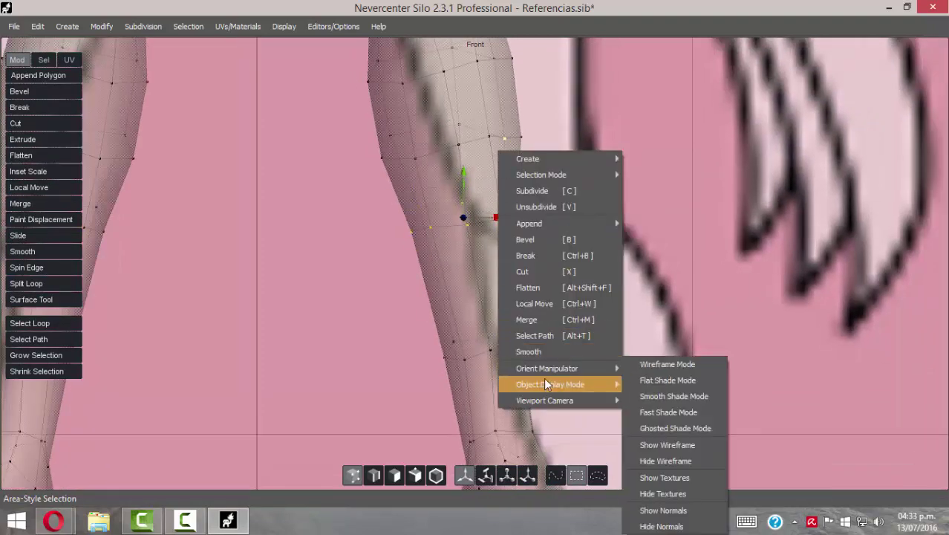
left_click(651, 396)
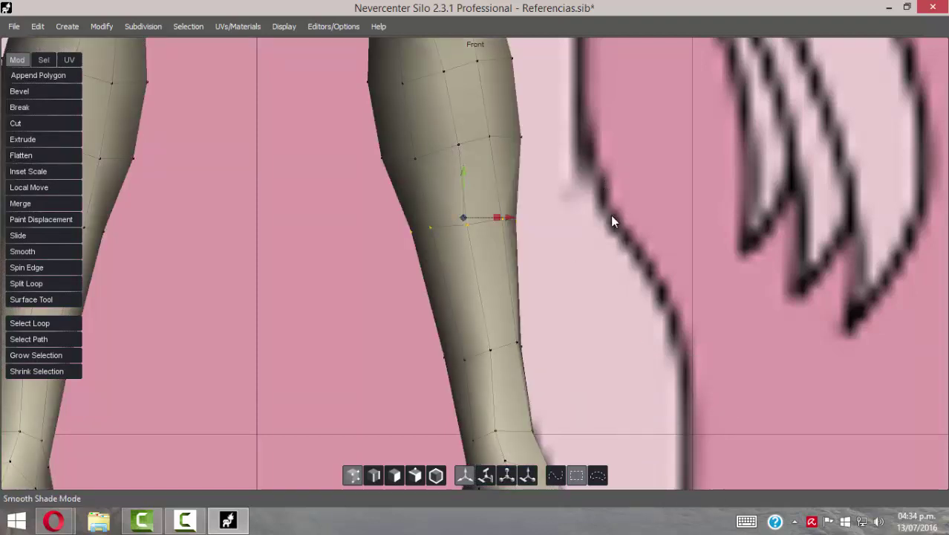
Area-select the lower-calf vertex row on the shaded leg and inspect the selection around the leg in the perspective view
left_click_drag(364, 205, 539, 244)
key("space")
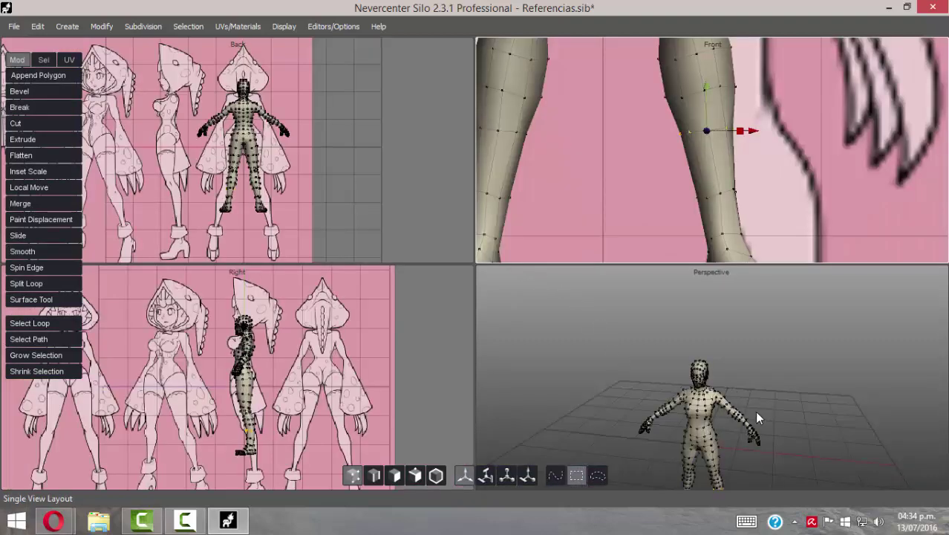
middle_click_drag(747, 388, 733, 329, "alt")
key("space")
left_click_drag(734, 380, 441, 314, "alt")
right_click_drag(441, 314, 515, 347, "alt")
middle_click_drag(515, 346, 515, 237, "alt")
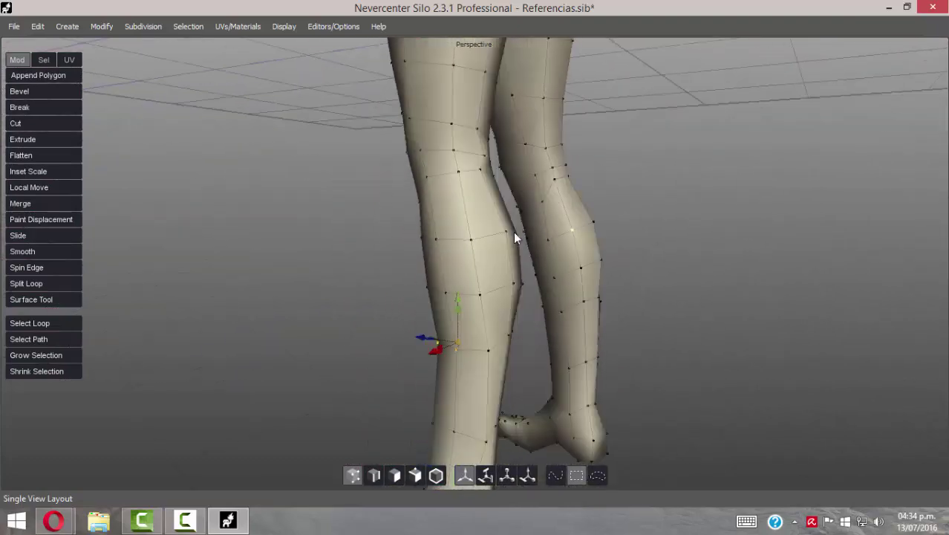
left_click_drag(515, 237, 514, 310, "alt")
middle_click_drag(515, 316, 633, 304)
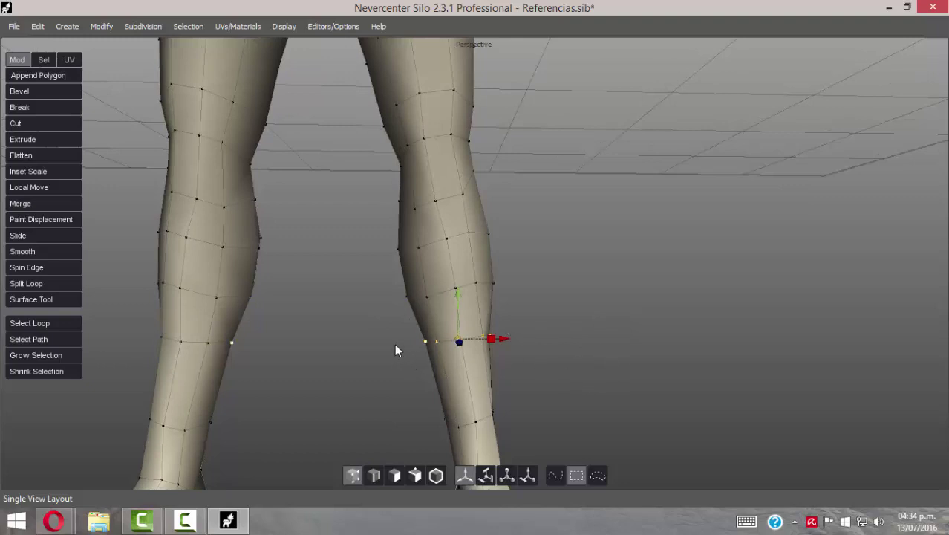
Area-select the same calf vertex row in the perspective view, inspect it, and clear the selection
left_click(576, 288)
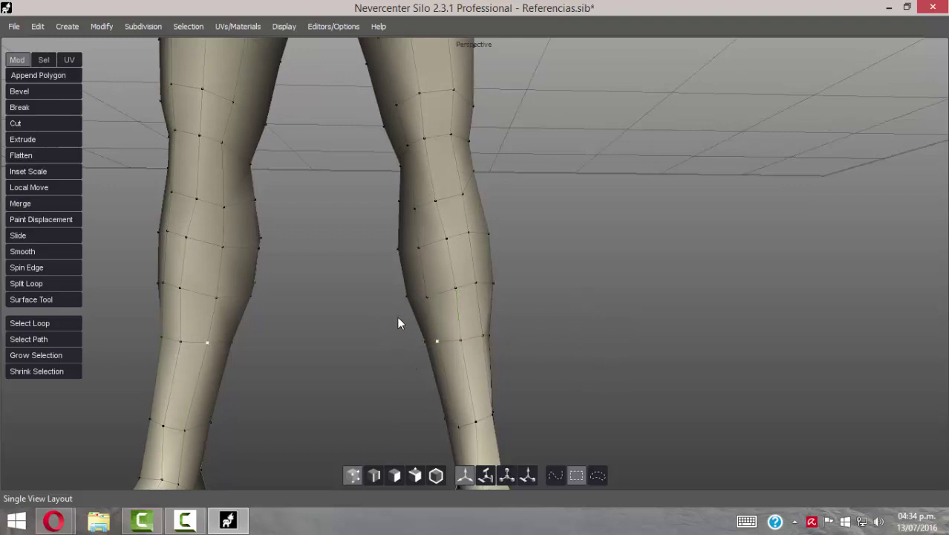
left_click(497, 356)
left_click_drag(378, 321, 550, 364)
middle_click_drag(550, 364, 534, 319)
mouse_move(534, 313)
right_mouse_down("alt")
mouse_move(508, 309)
mouse_move(536, 318)
right_mouse_up("alt")
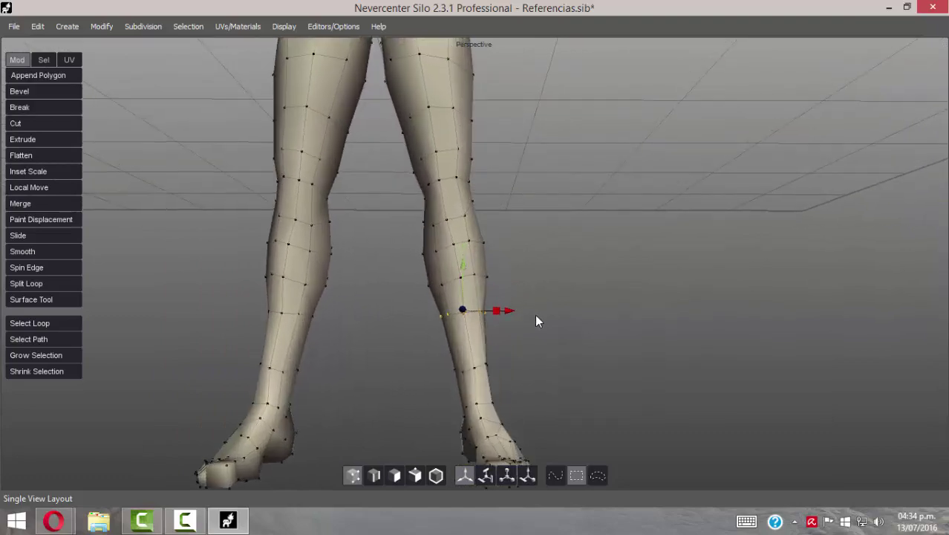
middle_click_drag(537, 318, 541, 236)
left_click(535, 264)
Lasso-select the vertices of one whole leg from the upper thigh to the toes in the front view and show all four views
key("space")
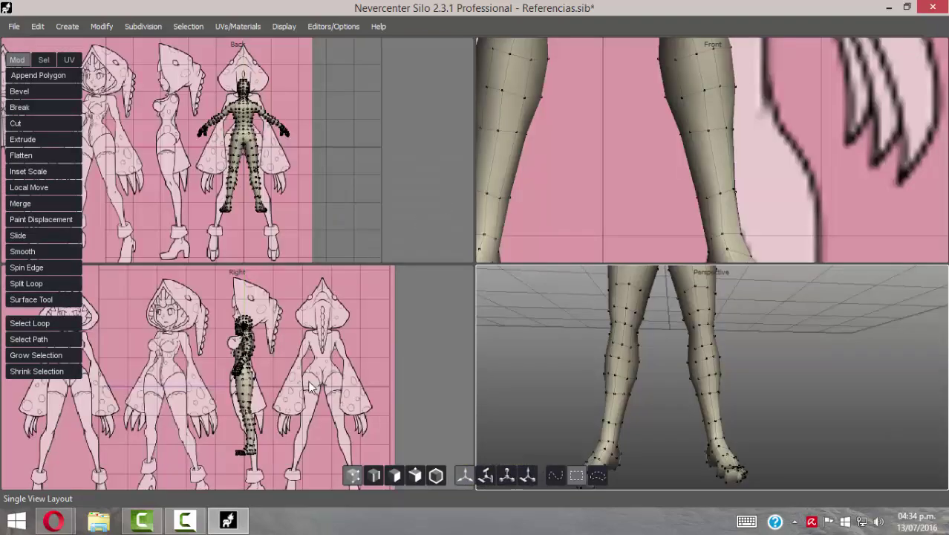
key("space")
scroll(547, 275, "down", 4)
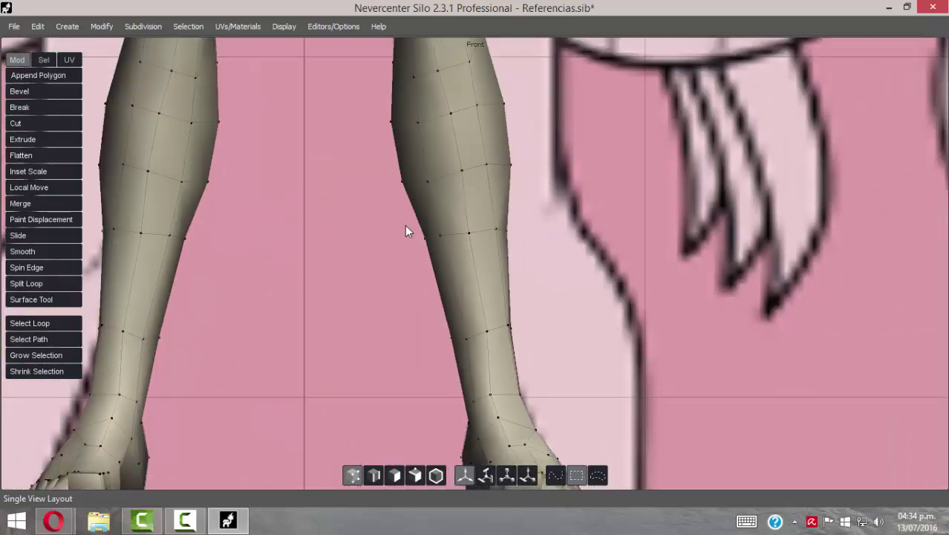
scroll(413, 166, "up", 1)
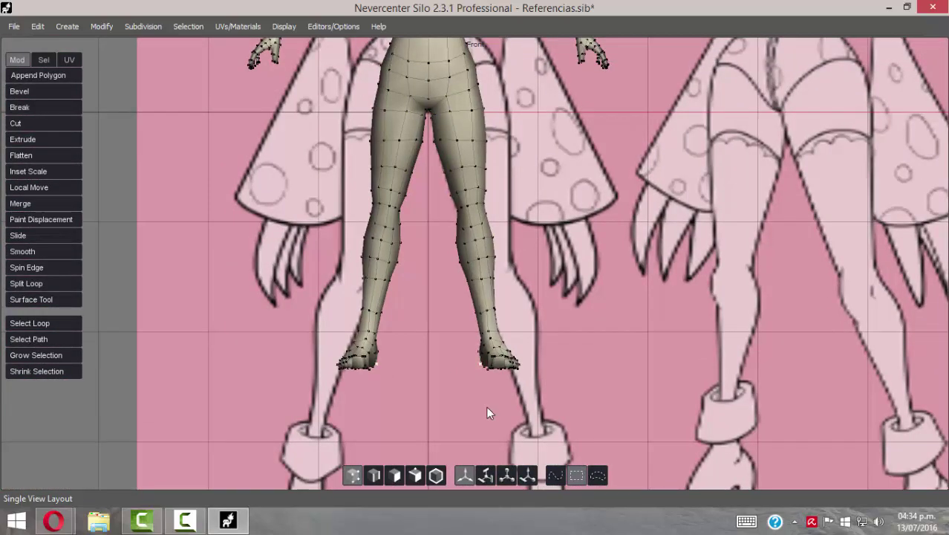
left_click(429, 168)
left_click(353, 476)
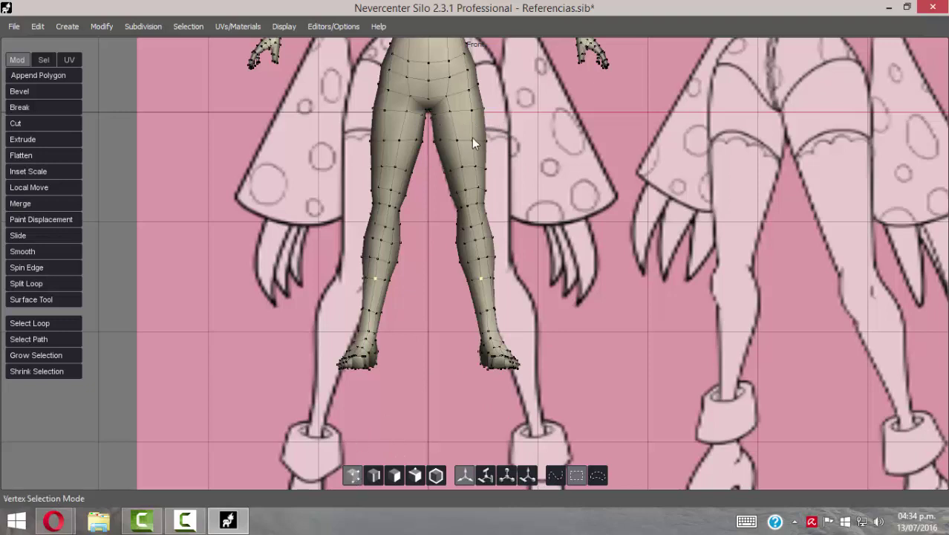
left_click(598, 478)
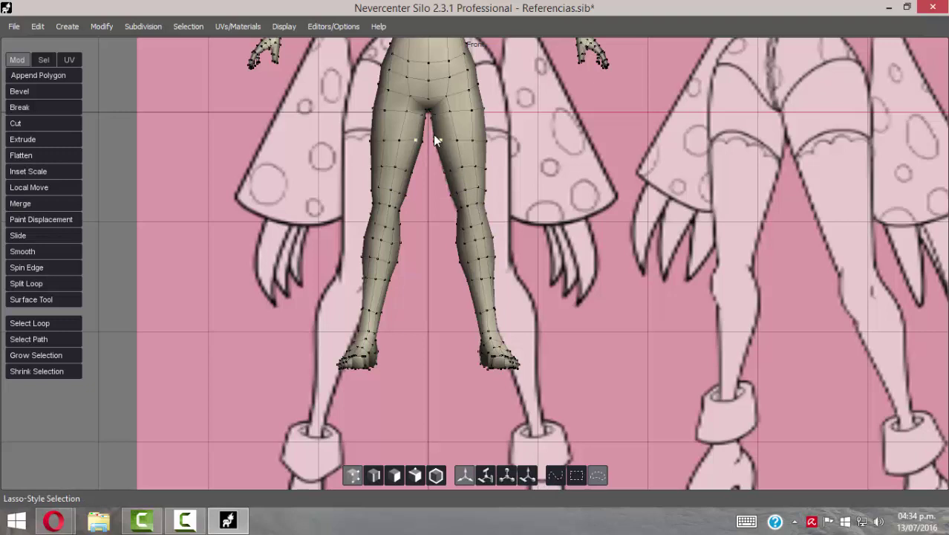
mouse_move(429, 138)
left_mouse_down()
mouse_move(461, 391)
mouse_move(564, 362)
mouse_move(557, 165)
left_mouse_up()
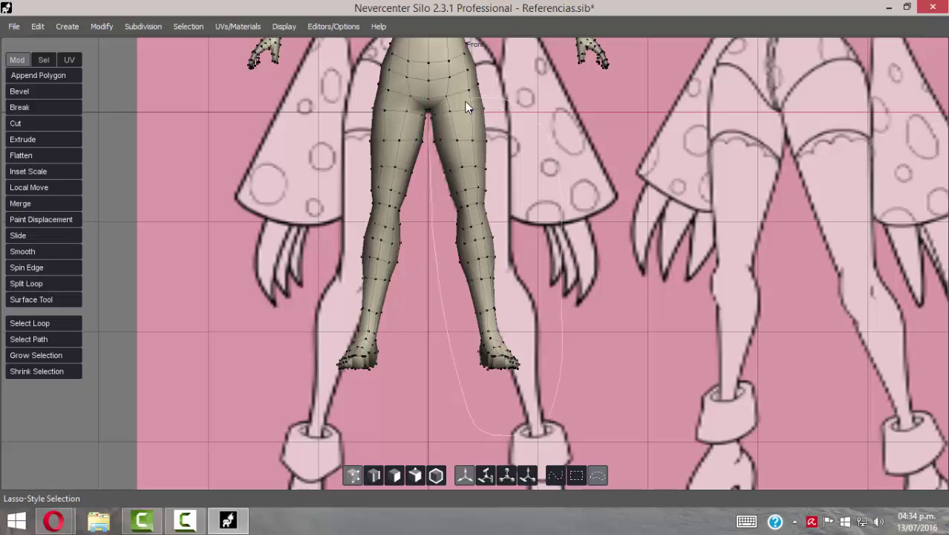
left_click_drag(467, 107, 430, 112)
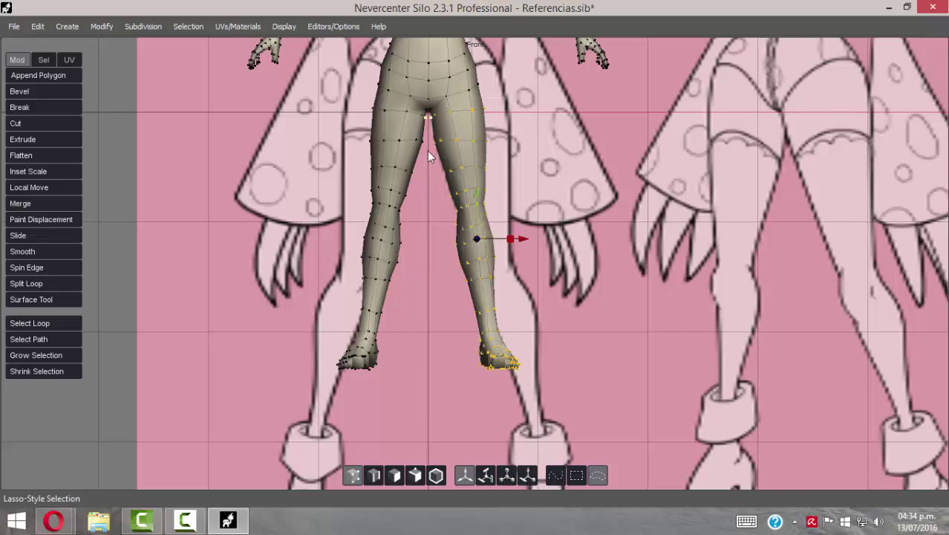
scroll(490, 225, "up", 4)
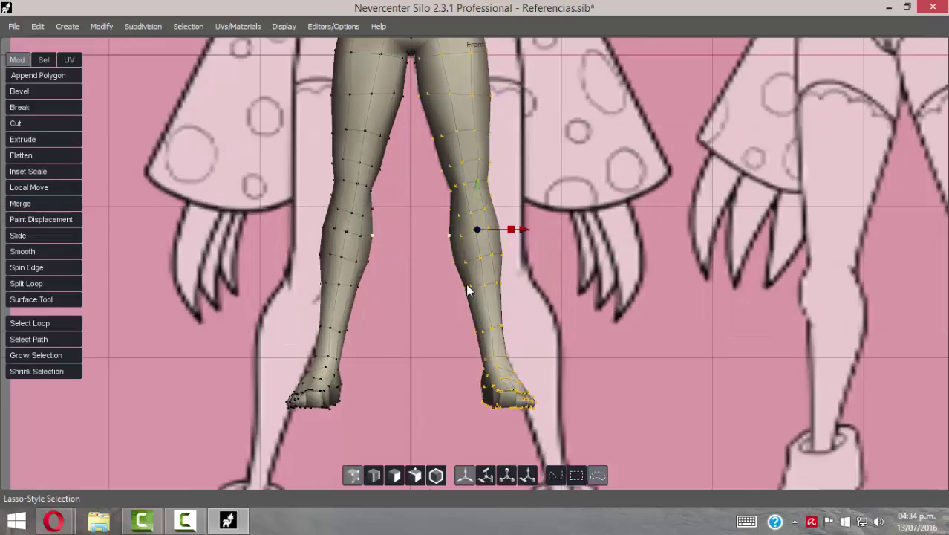
key("space")
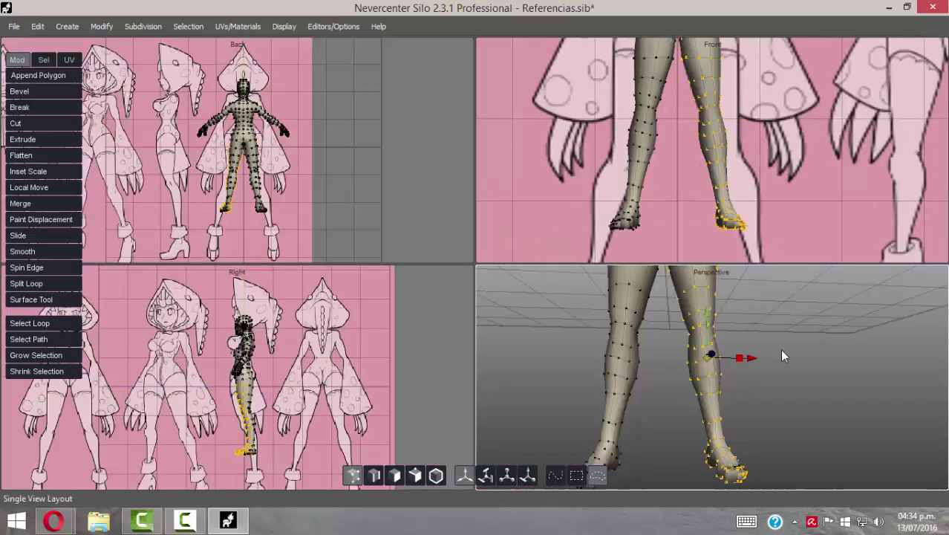
Maximize the front view on the legs and clear the leg vertex selection
key("space")
middle_click_drag(672, 239, 625, 267)
key("space")
key("space")
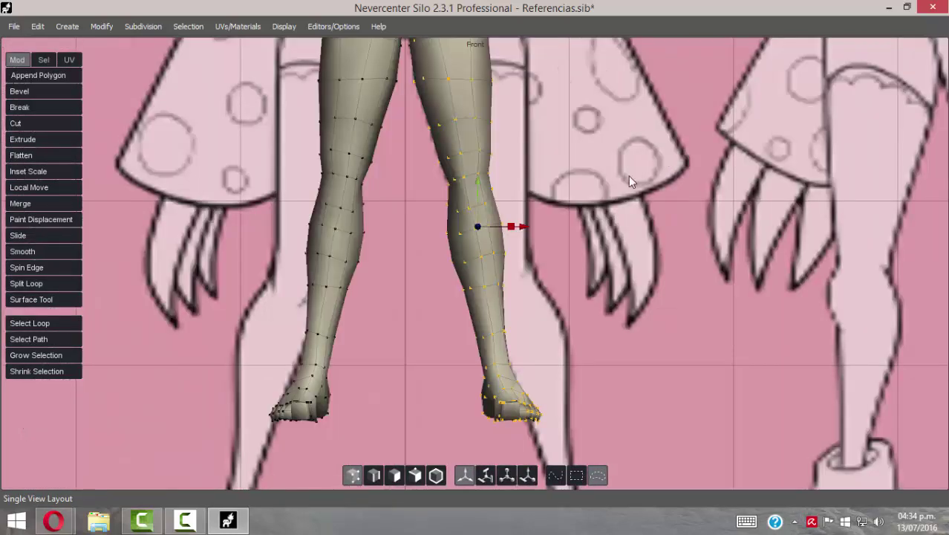
left_click(582, 181)
middle_click_drag(569, 162, 563, 203)
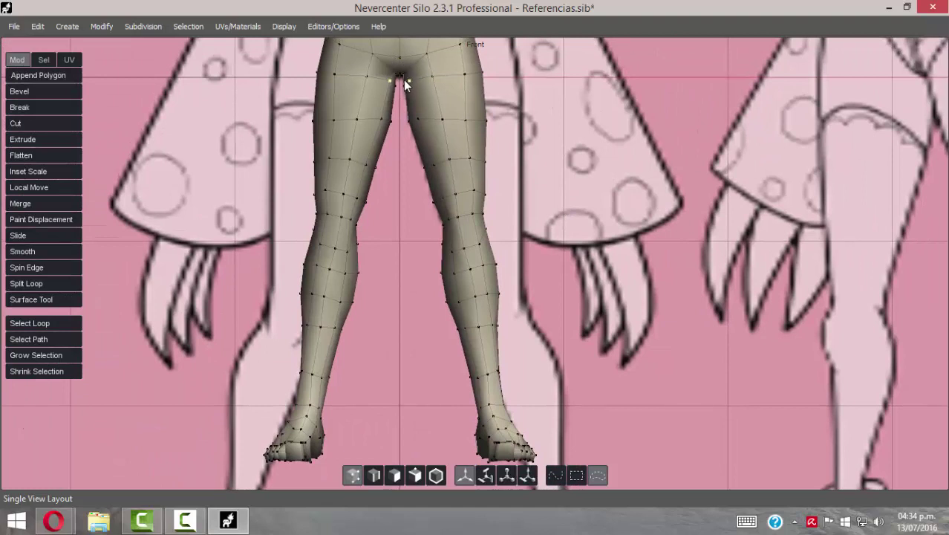
Lasso-select the vertices of one leg from just below the crotch down to the toes
key("w")
left_click_drag(402, 152, 407, 274)
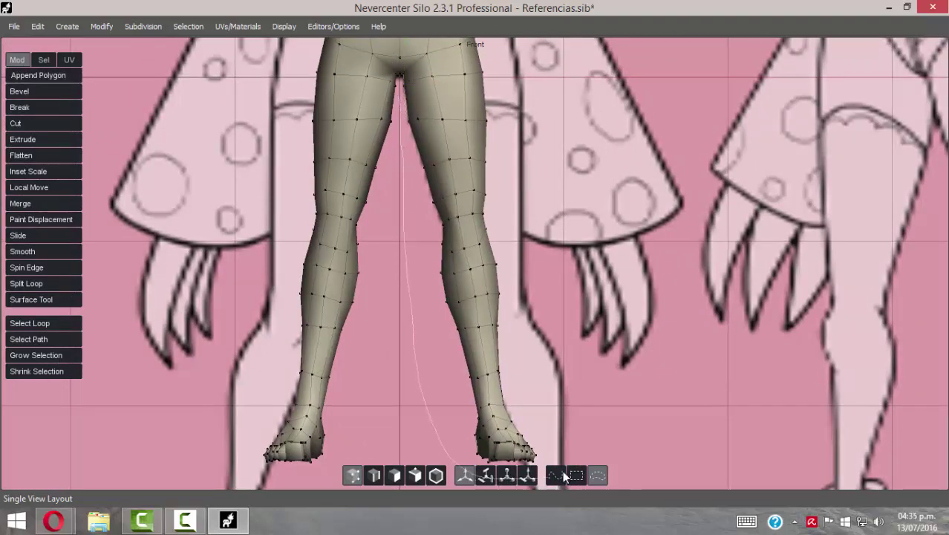
mouse_move(564, 472)
left_mouse_down()
mouse_move(527, 159)
mouse_move(504, 72)
mouse_move(477, 53)
left_mouse_up()
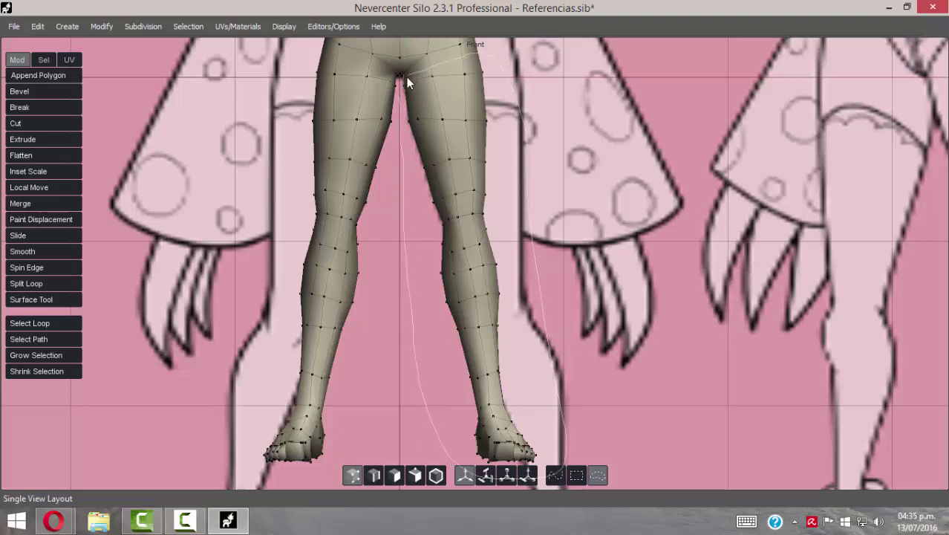
left_click_drag(401, 87, 400, 87)
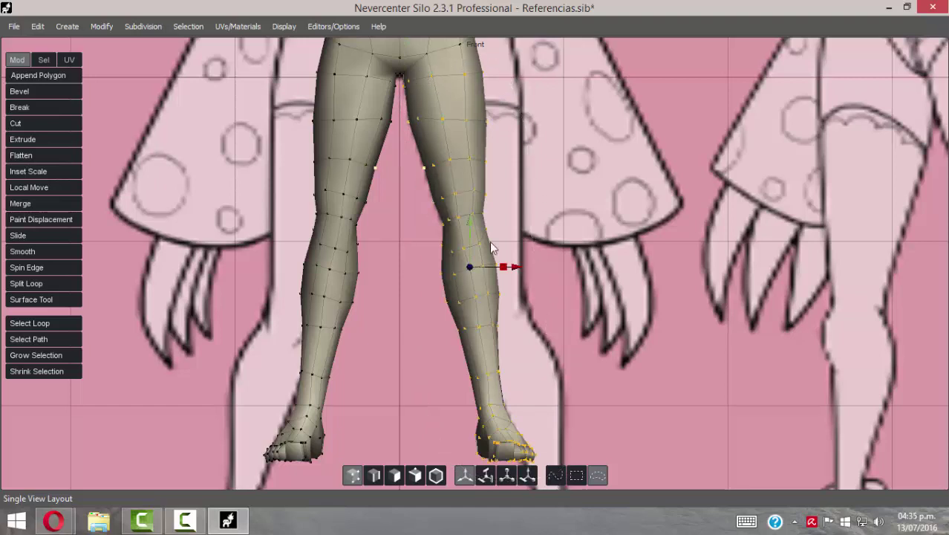
Compare the selected leg's length and proportions with the legs and boots in the front reference drawing
scroll(597, 236, "down", 3)
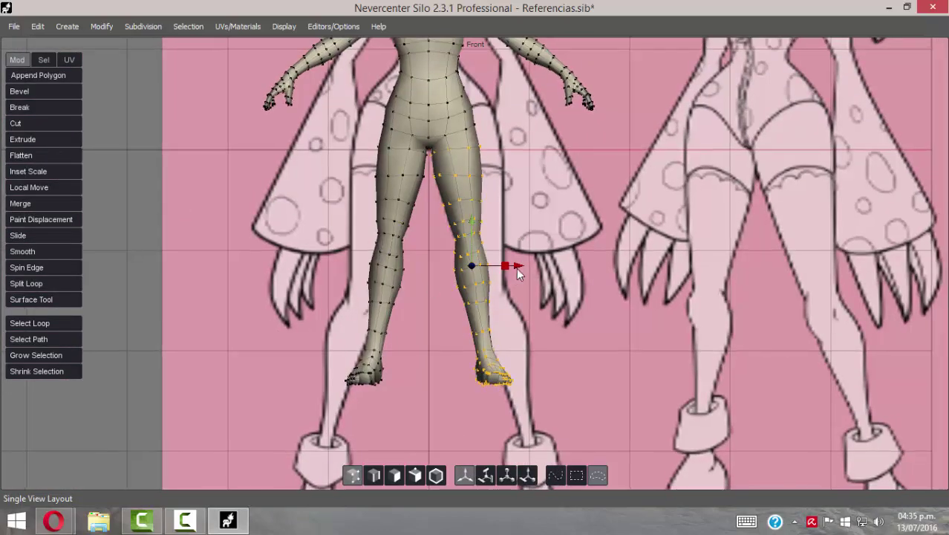
middle_click_drag(434, 272, 455, 265)
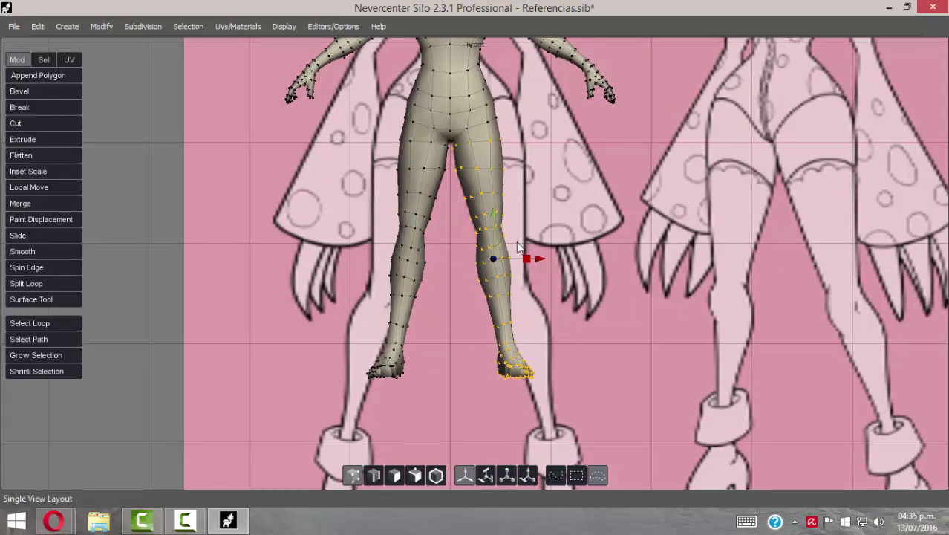
middle_click_drag(520, 236, 497, 202)
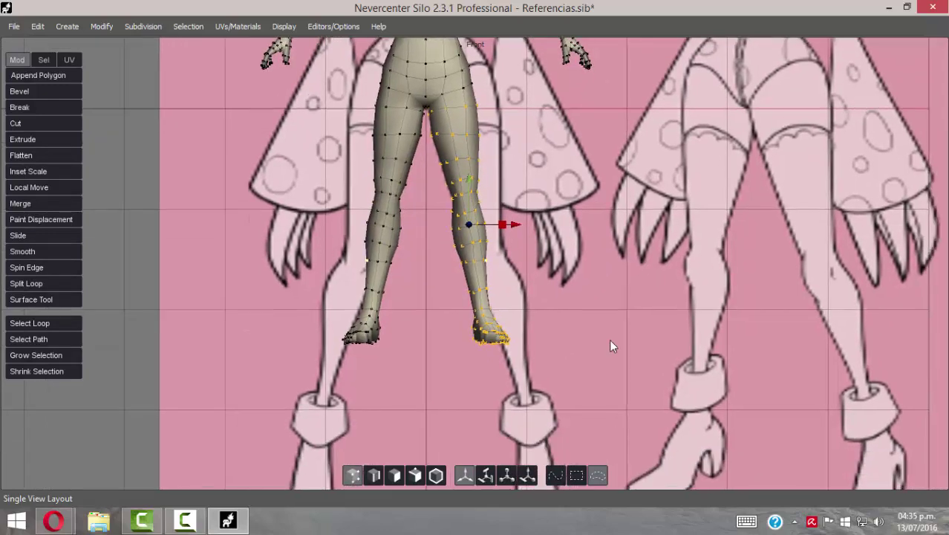
scroll(580, 312, "down", 2)
middle_click_drag(539, 313, 521, 265)
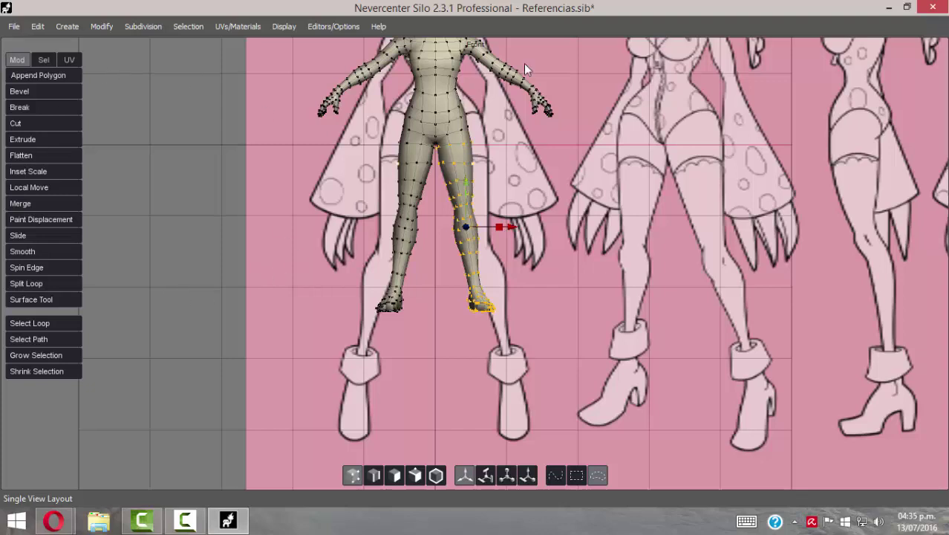
scroll(468, 175, "up", 2)
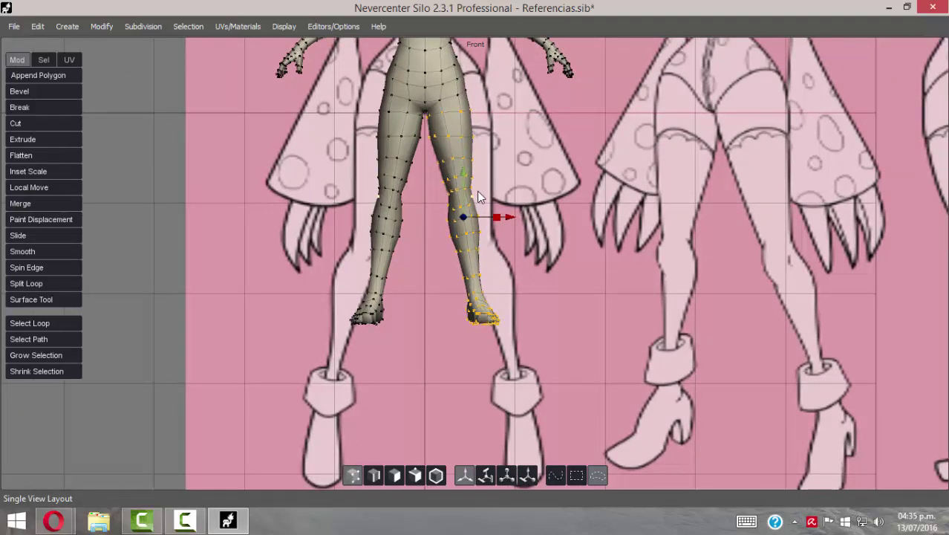
middle_click_drag(452, 227, 458, 247)
scroll(478, 271, "up", 2)
scroll(503, 281, "up", 1)
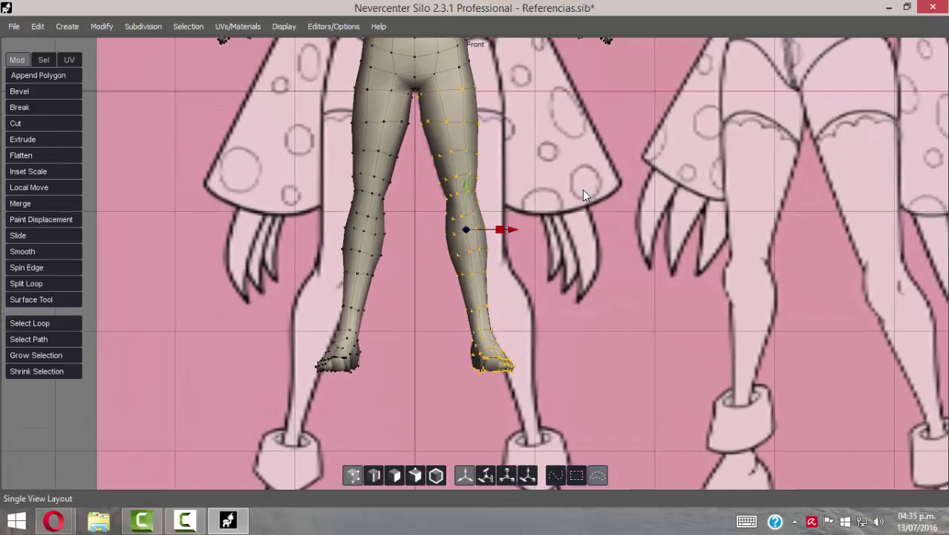
middle_click_drag(588, 187, 603, 220)
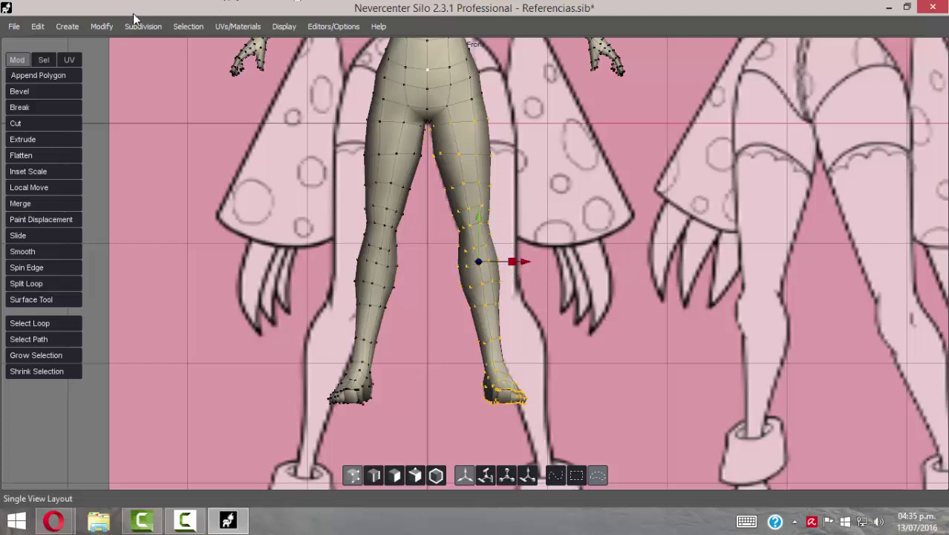
Use Manipulator Edit Mode to move the selection's pivot from the calf up to the top of the thigh
left_click(101, 27)
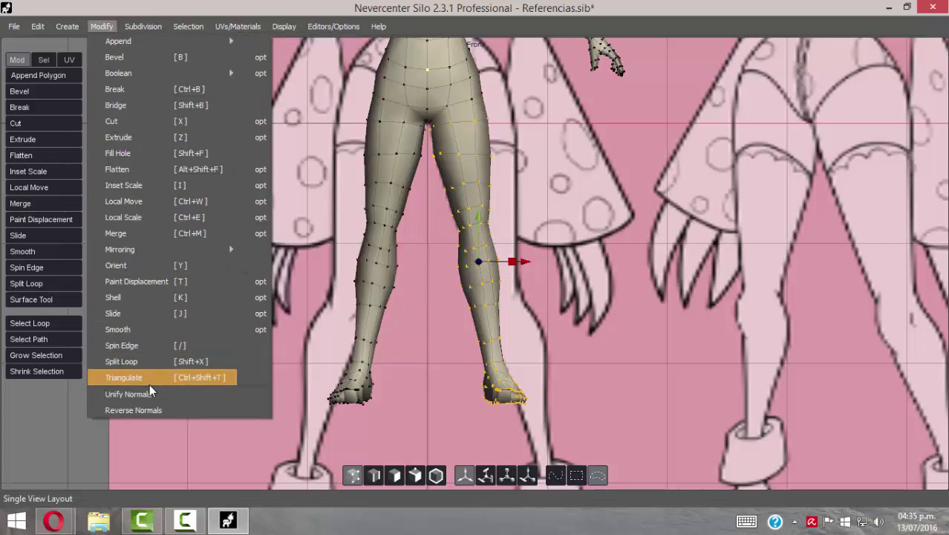
mouse_move(195, 30)
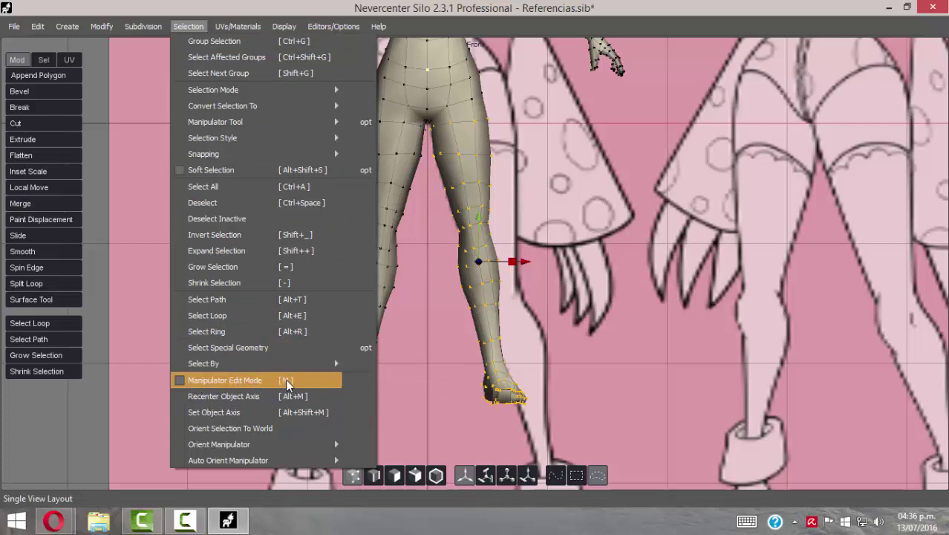
left_click(667, 4)
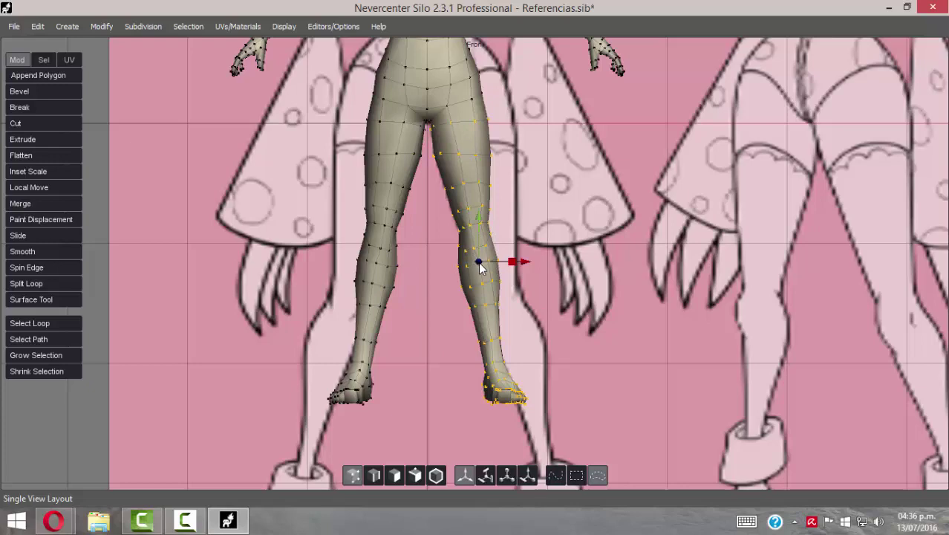
key("Insert")
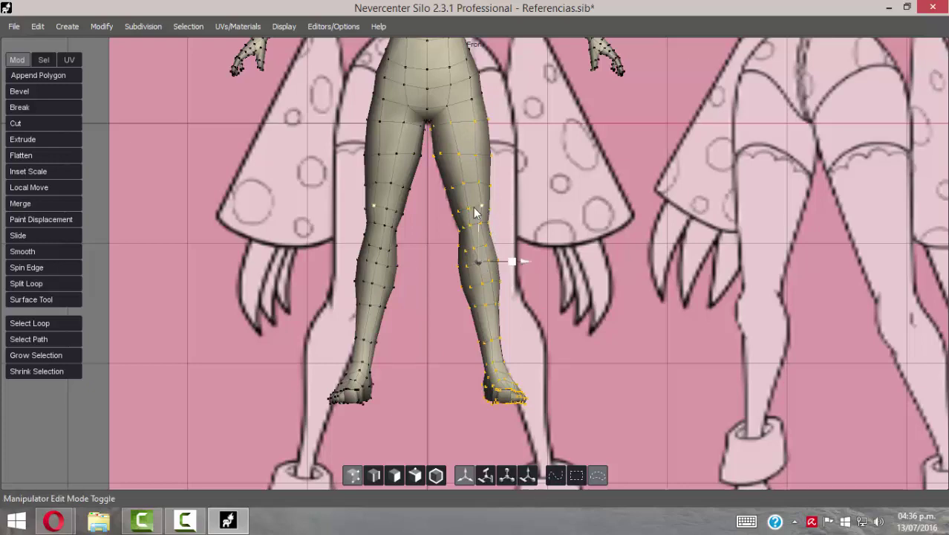
scroll(456, 257, "up", 4)
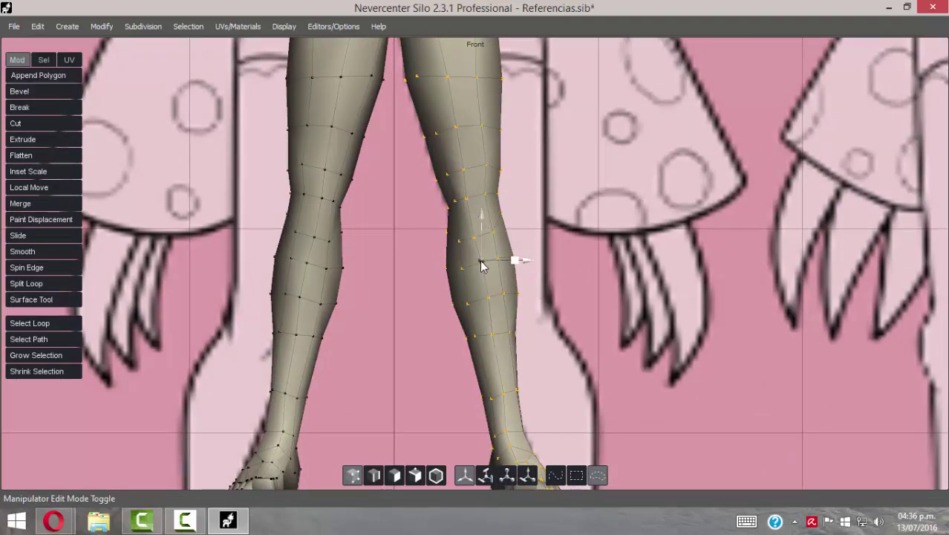
left_click_drag(481, 260, 456, 77)
scroll(445, 92, "up", 1)
scroll(453, 138, "down", 2)
scroll(461, 242, "up", 4)
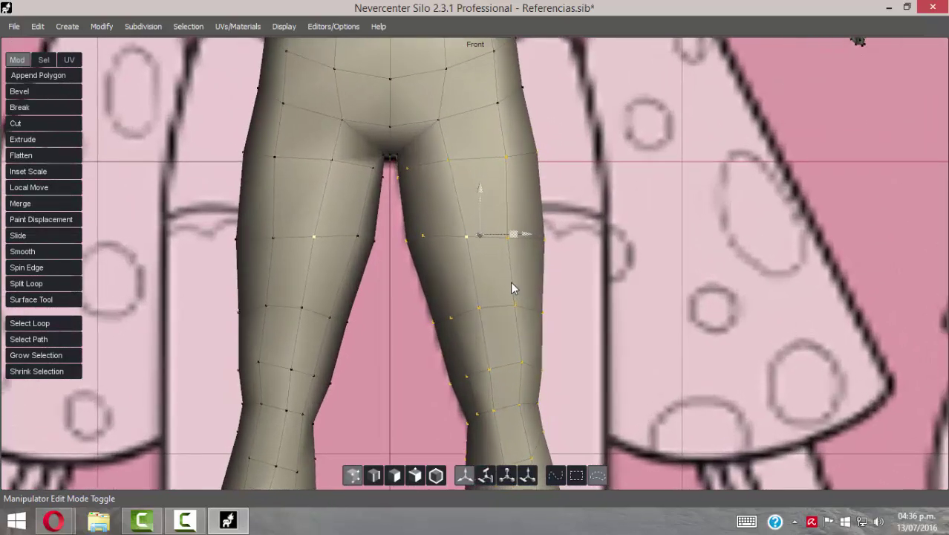
left_click_drag(481, 235, 469, 154)
key("Insert")
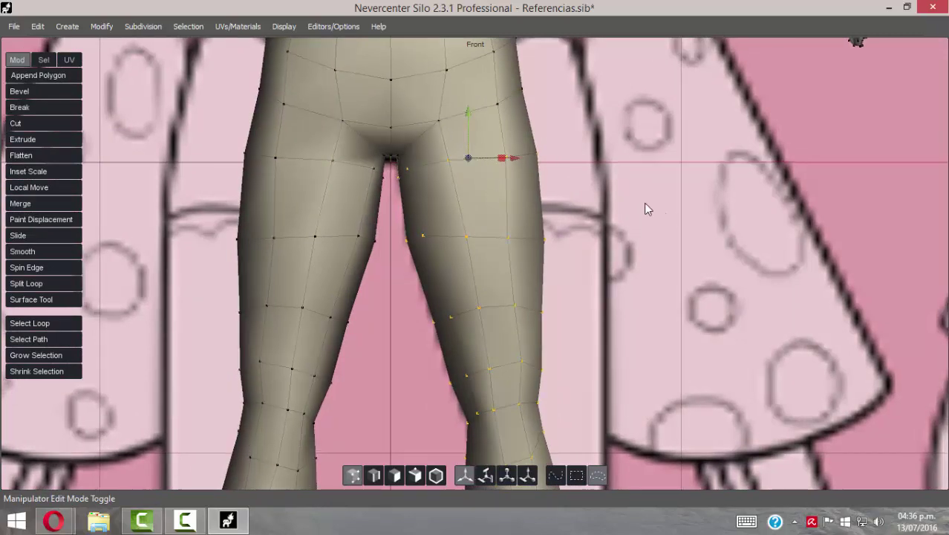
Scale the selected leg vertically from the upper-thigh pivot so it lengthens down toward the reference boots
scroll(644, 202, "down", 5)
scroll(488, 248, "up", 3)
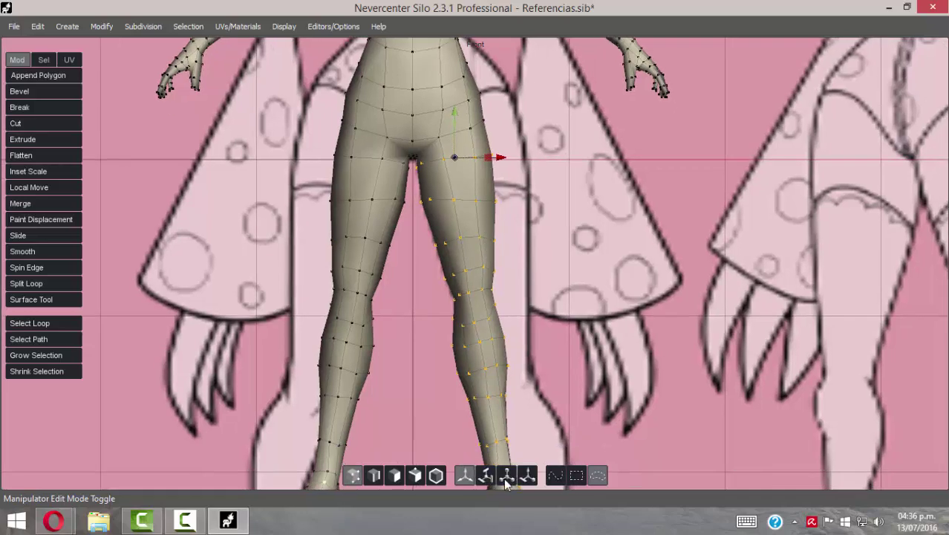
left_click(506, 475)
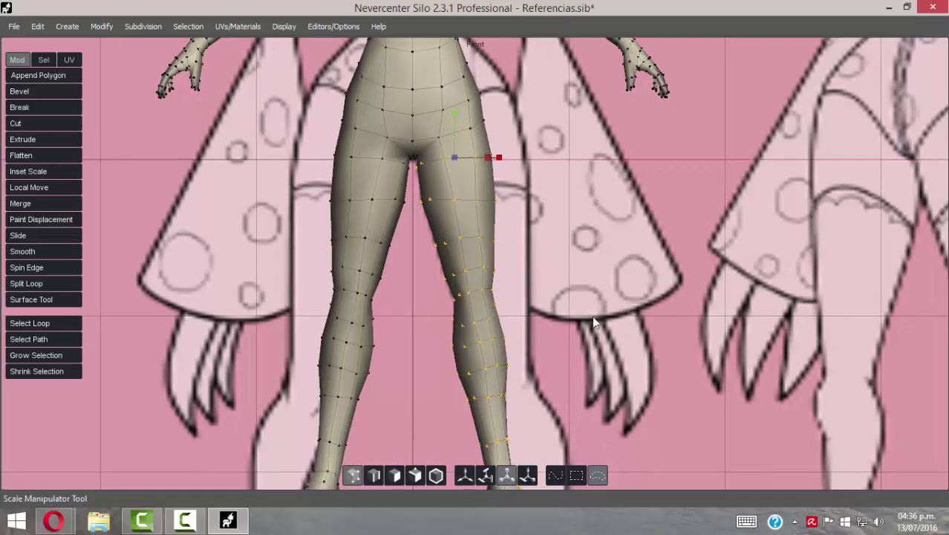
scroll(504, 275, "down", 2)
scroll(498, 263, "down", 3)
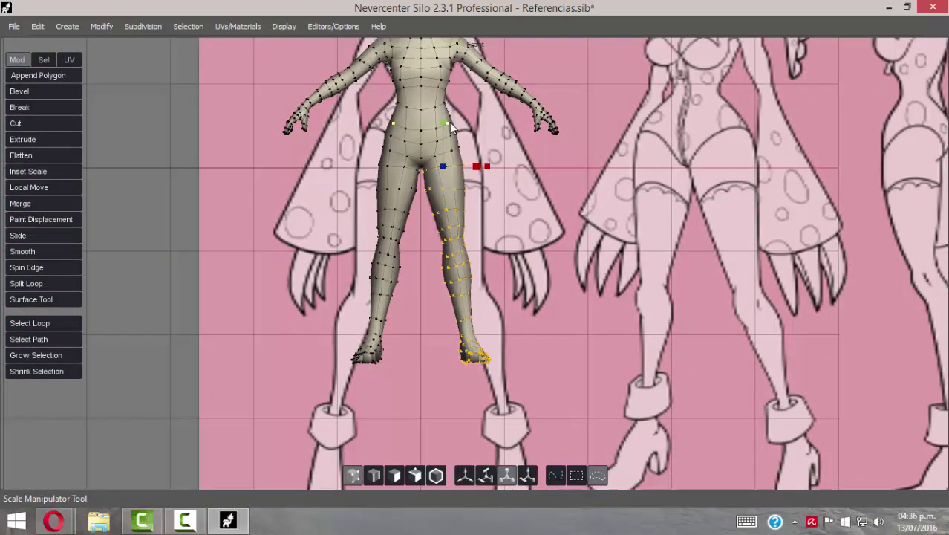
left_click_drag(445, 126, 443, 95)
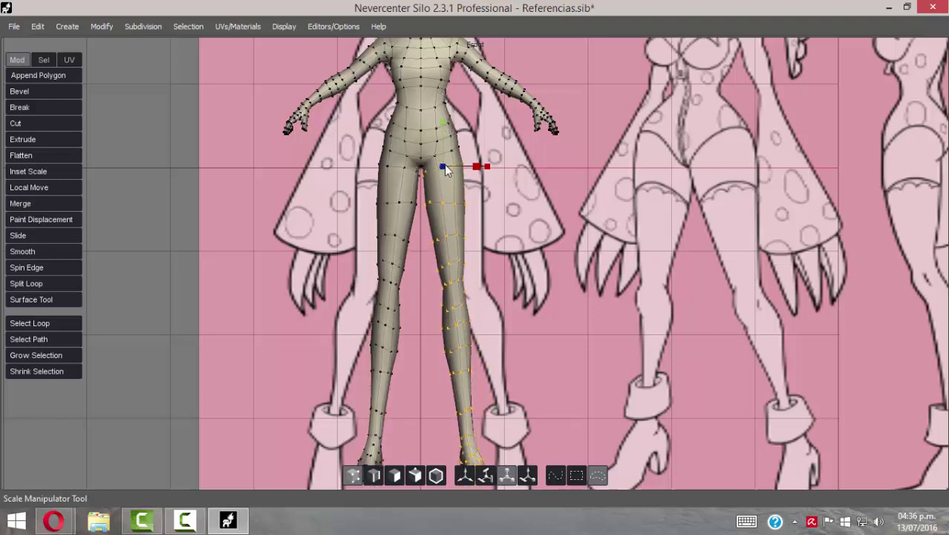
Fine-tune the leg's vertical scale until the feet reach the sole level of the reference boots
middle_click_drag(570, 350, 557, 266)
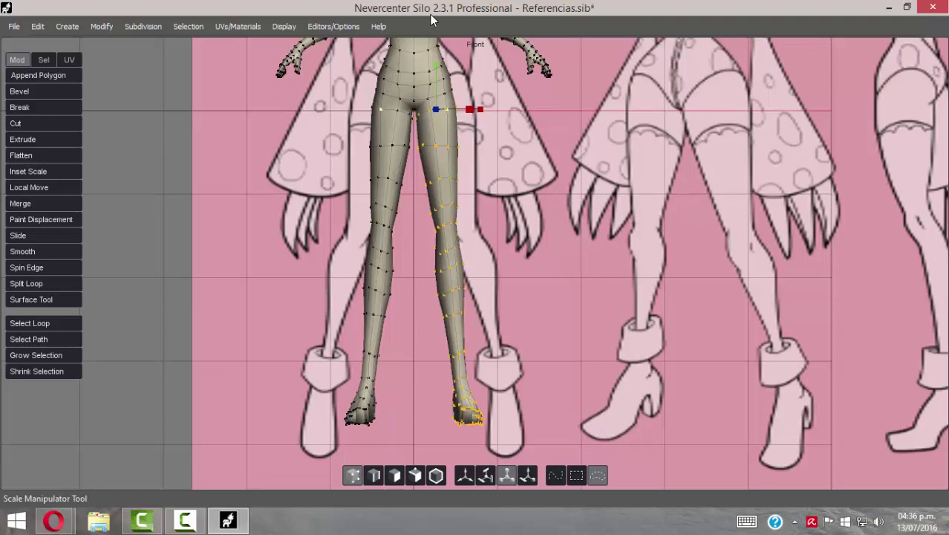
left_click_drag(438, 64, 436, 68)
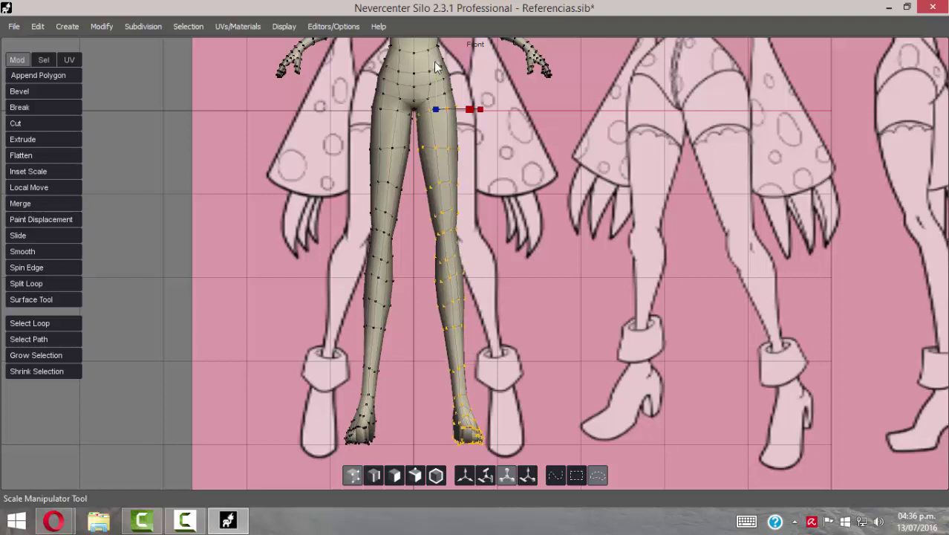
middle_click_drag(663, 249, 595, 246)
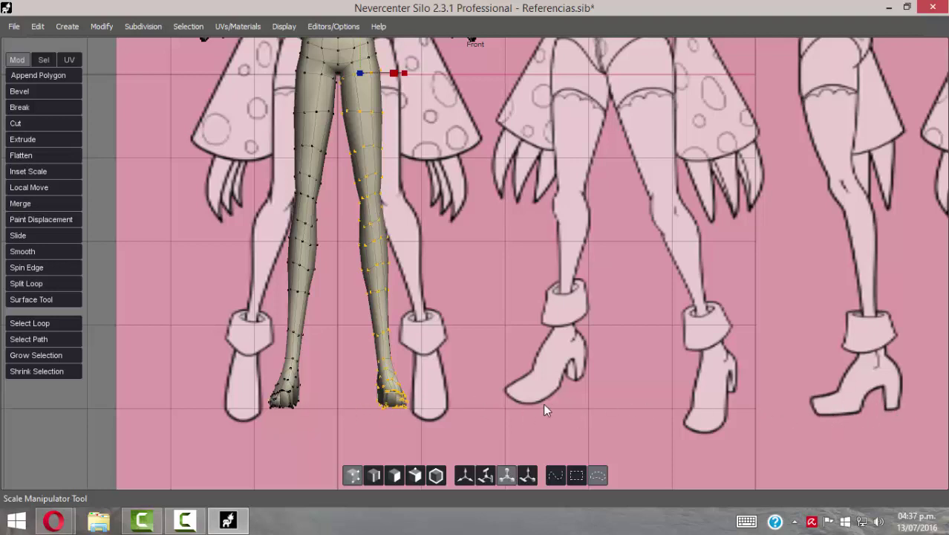
middle_click_drag(427, 140, 470, 207)
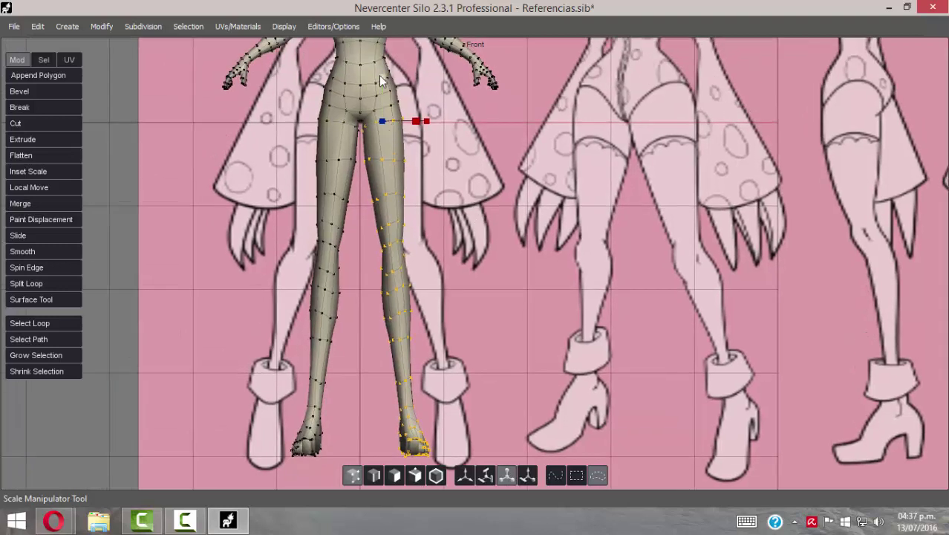
left_click_drag(381, 77, 381, 81)
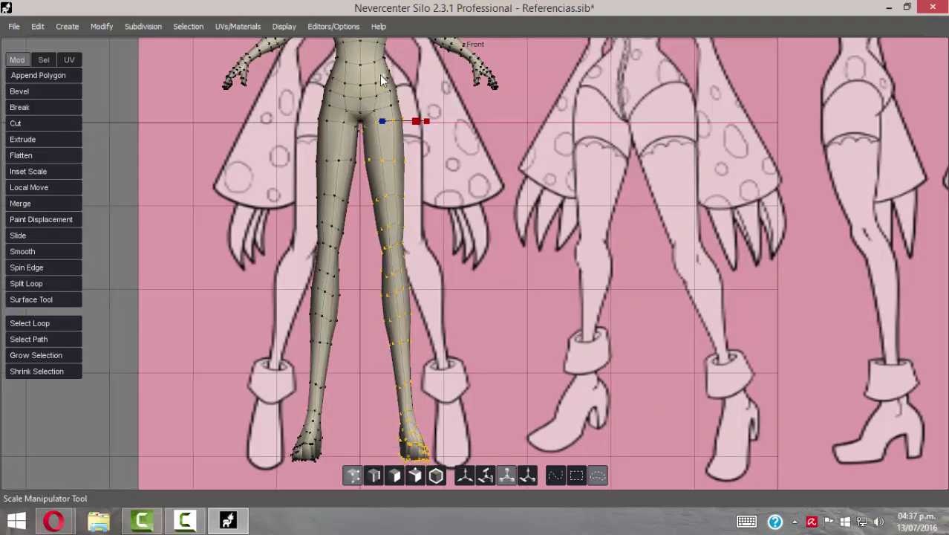
Lasso-select the vertices of one arm from the middle of the upper arm to the fingertips
middle_click_drag(468, 202, 580, 192)
scroll(582, 191, "down", 2)
middle_click_drag(554, 94, 566, 242)
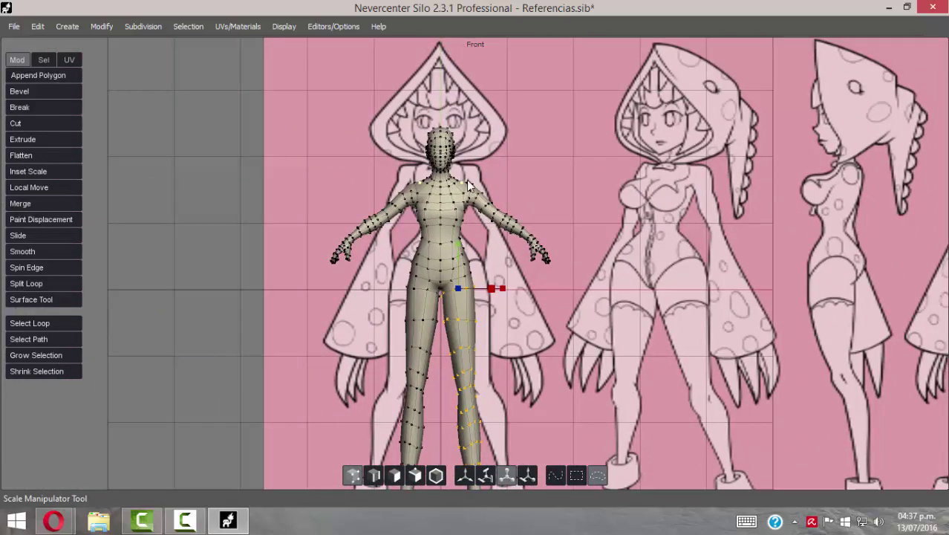
middle_click_drag(469, 145, 476, 156)
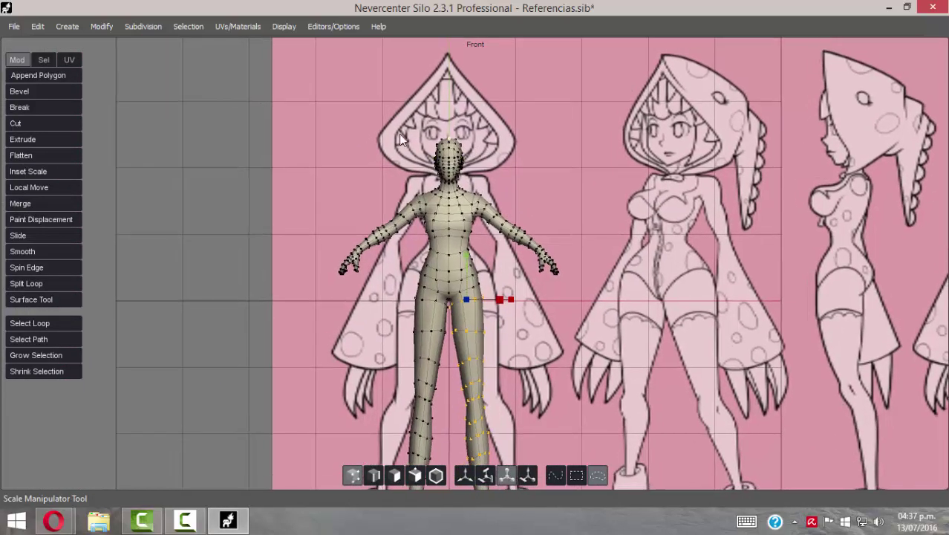
scroll(523, 230, "up", 5)
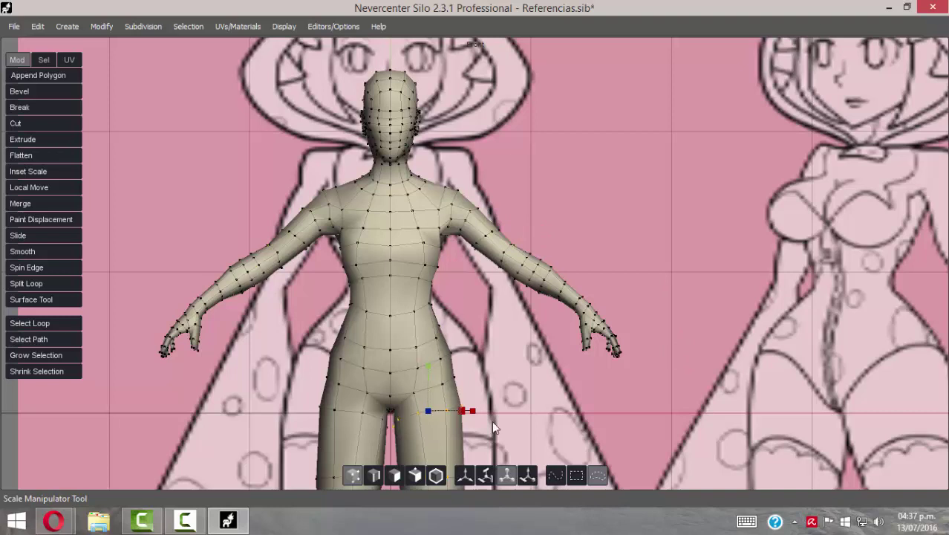
left_click(555, 475)
left_click_drag(525, 196, 463, 240)
left_click_drag(668, 302, 488, 210)
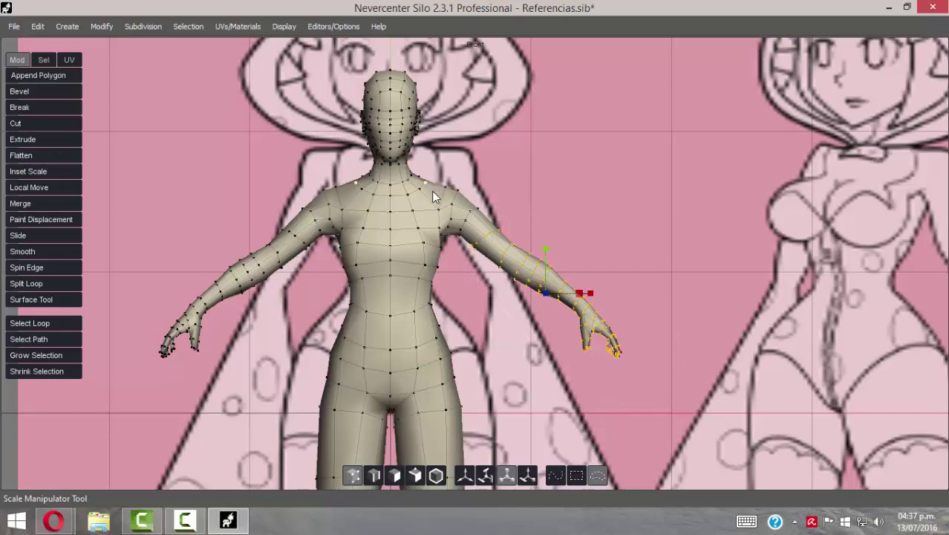
Reselect the arm's vertices with a lasso running from the shoulder joint to the fingertips
scroll(434, 195, "up", 4)
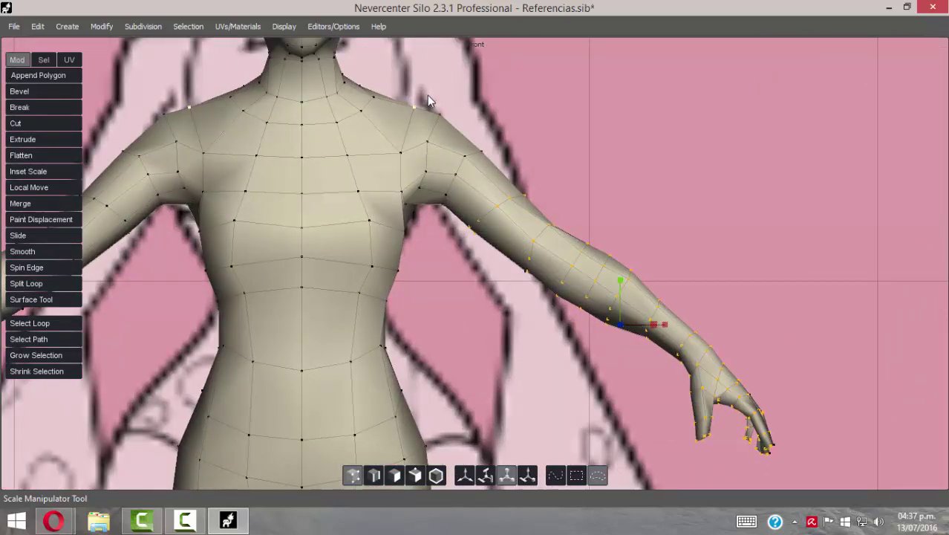
left_click_drag(428, 99, 414, 202)
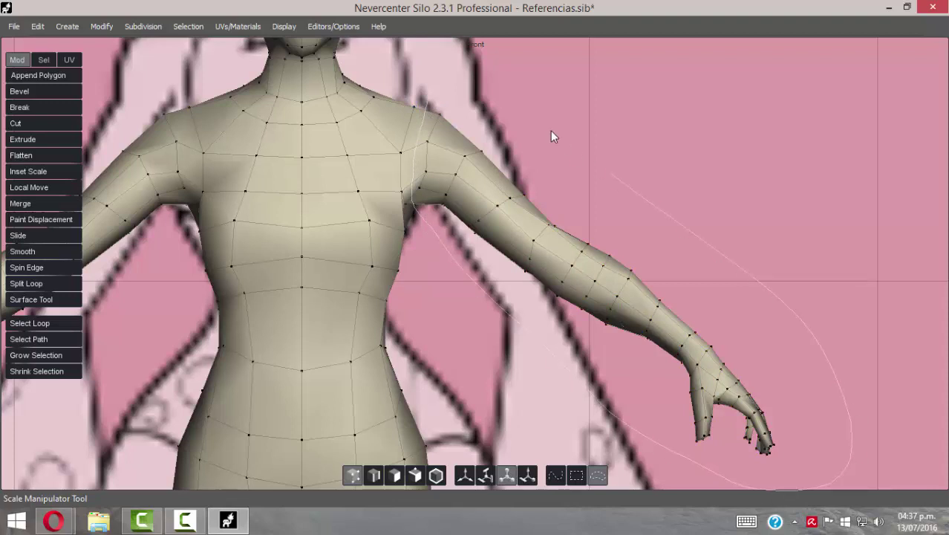
left_click_drag(551, 132, 422, 136)
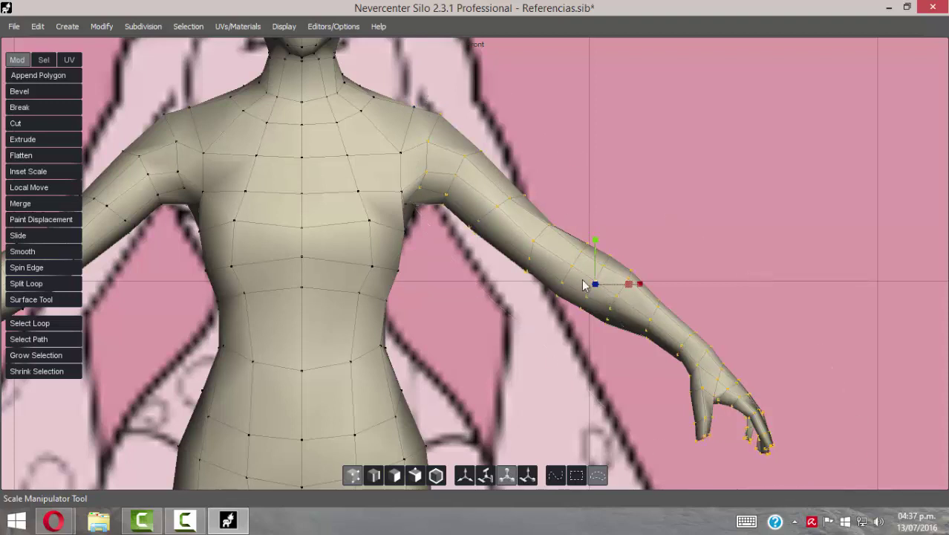
Reposition the selected arm's pivot to the shoulder joint and rotate the arm downward to follow the reference sleeve
key("Insert")
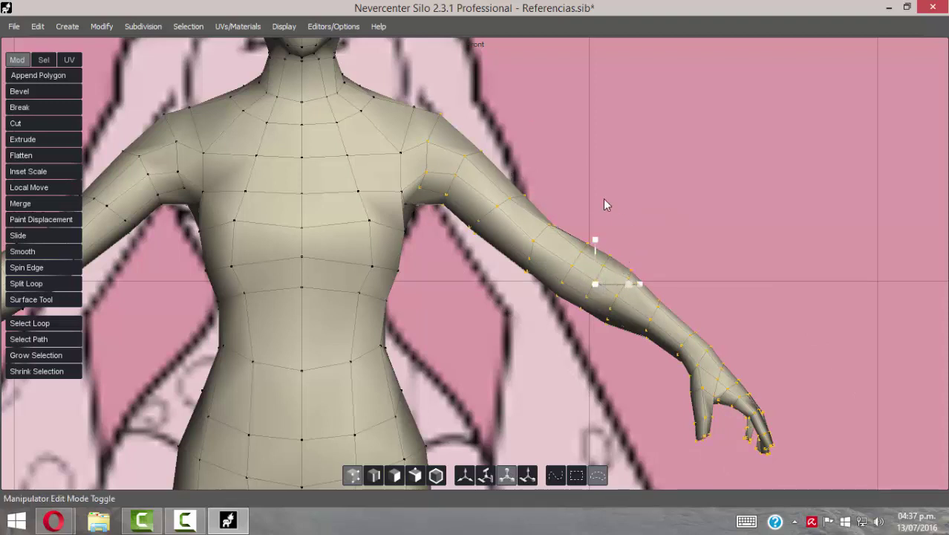
left_click(465, 479)
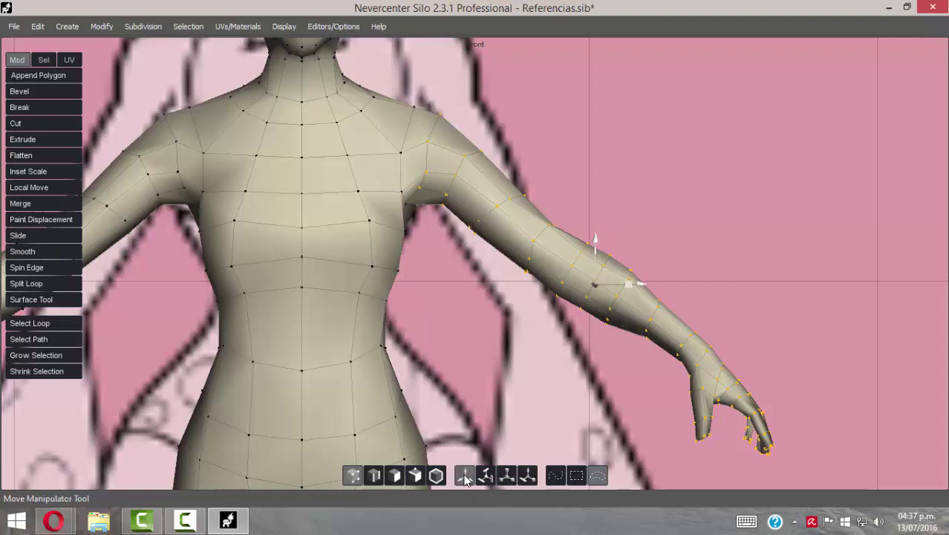
left_click(506, 475)
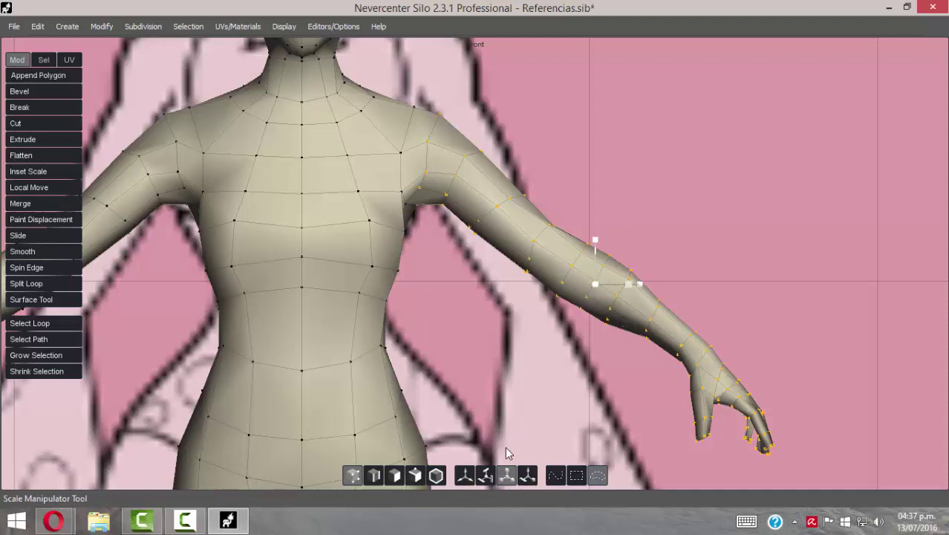
left_click(465, 476)
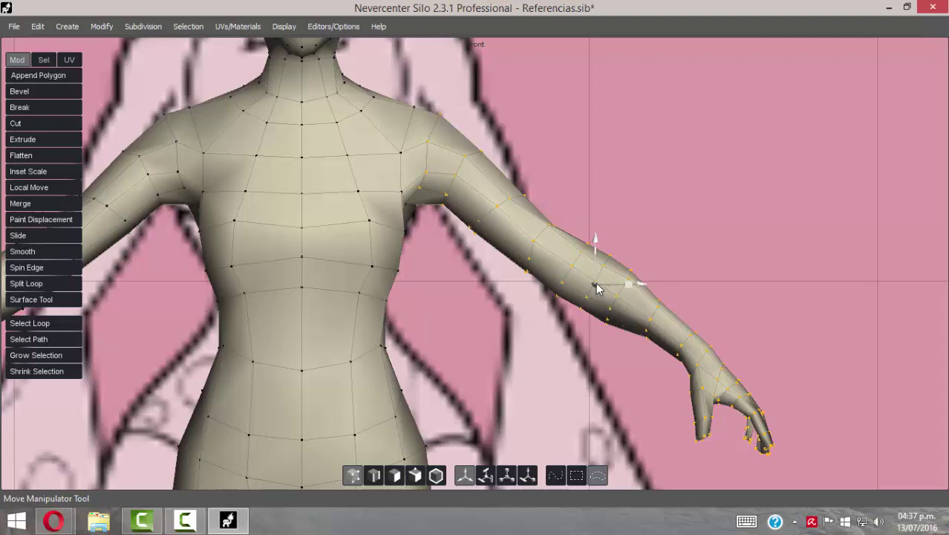
left_click_drag(598, 289, 425, 149)
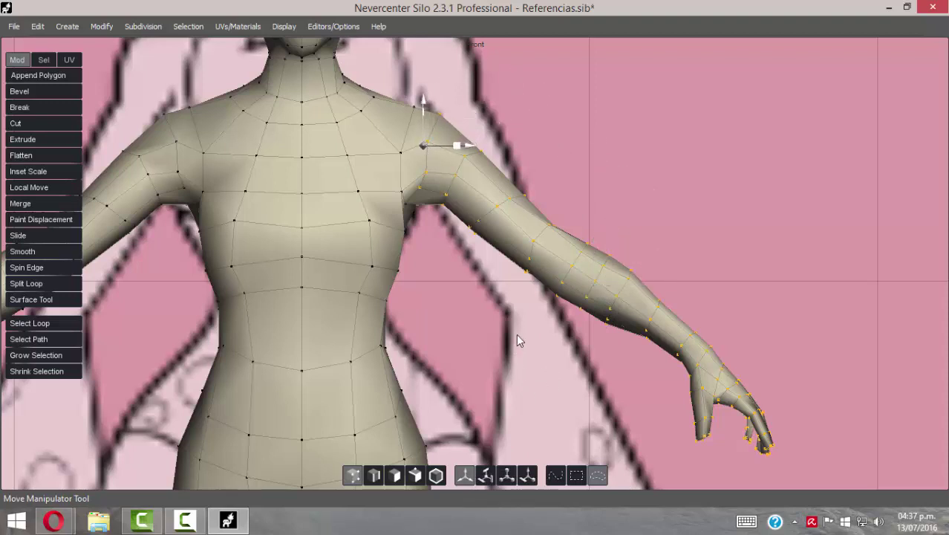
key("Insert")
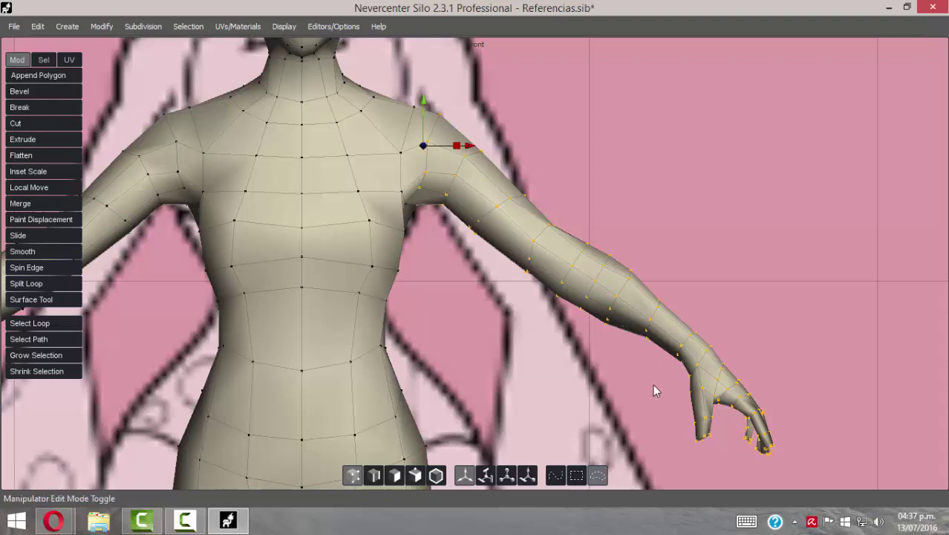
left_click(487, 478)
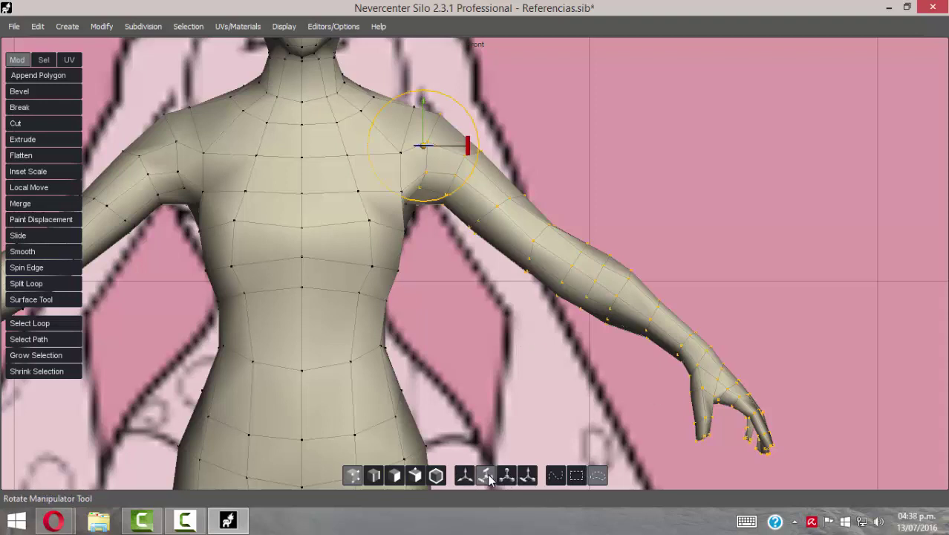
left_click_drag(469, 145, 463, 161)
Try to move the selected arm up and outward toward the reference shoulder
left_click(465, 479)
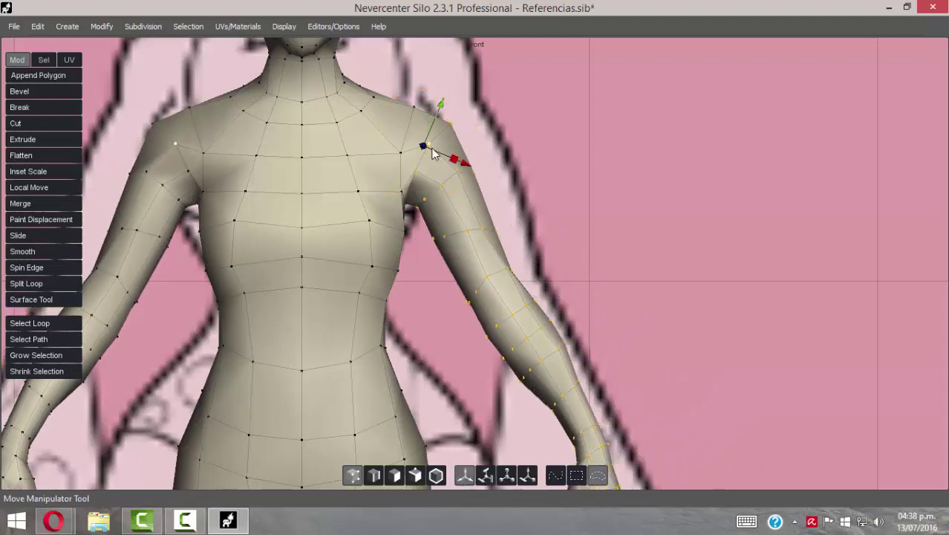
left_click_drag(442, 101, 446, 92)
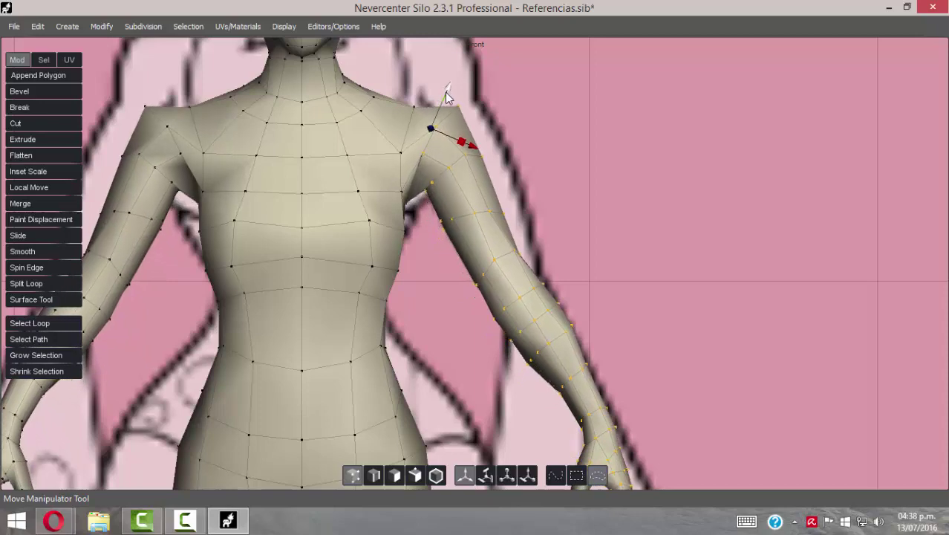
left_click_drag(431, 129, 442, 115)
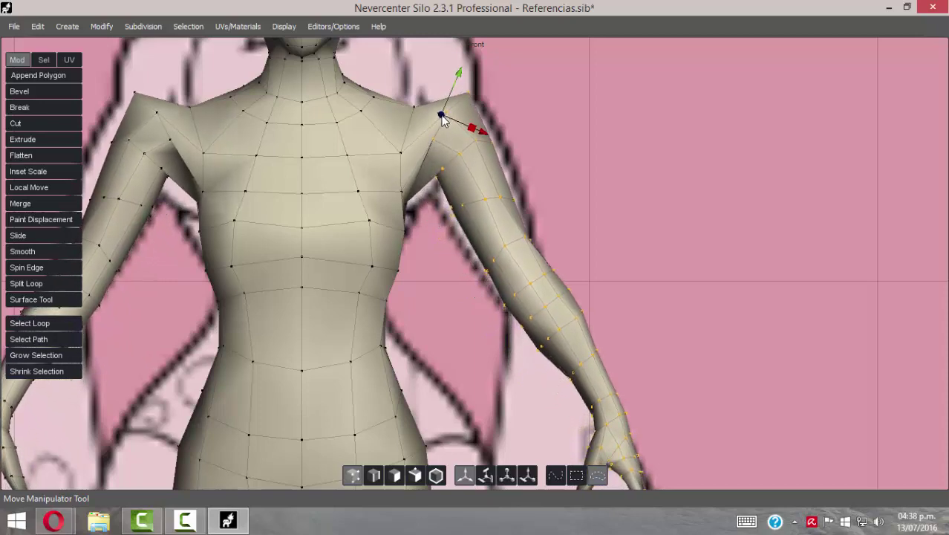
right_click_drag(675, 254, 628, 236, "alt")
middle_click_drag(572, 249, 595, 129, "alt")
right_click_drag(610, 196, 654, 186, "alt")
scroll(639, 182, "down", 3)
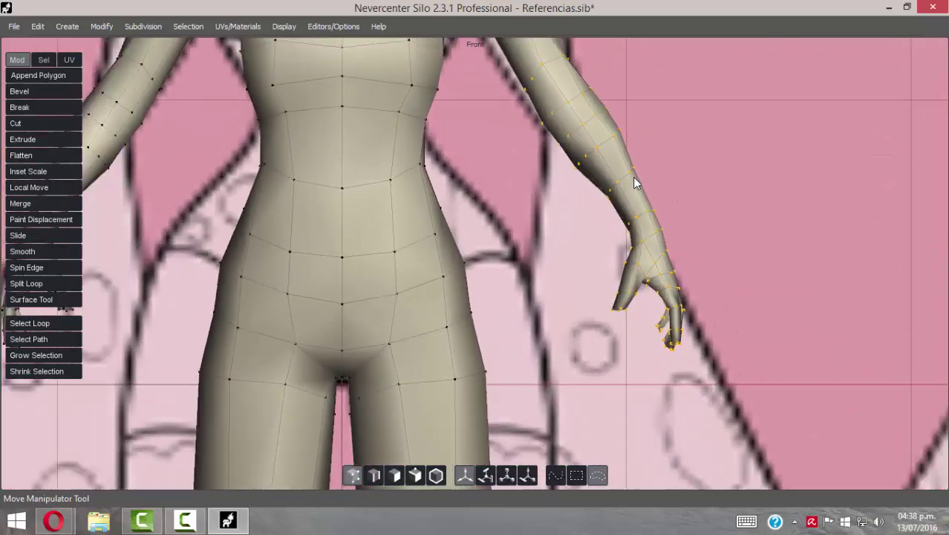
scroll(565, 164, "up", 3)
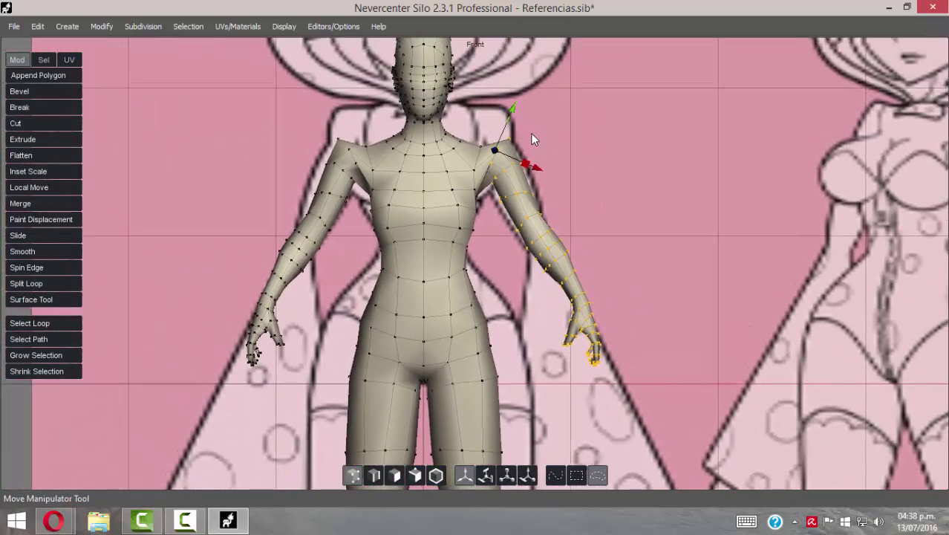
key("ctrl+z")
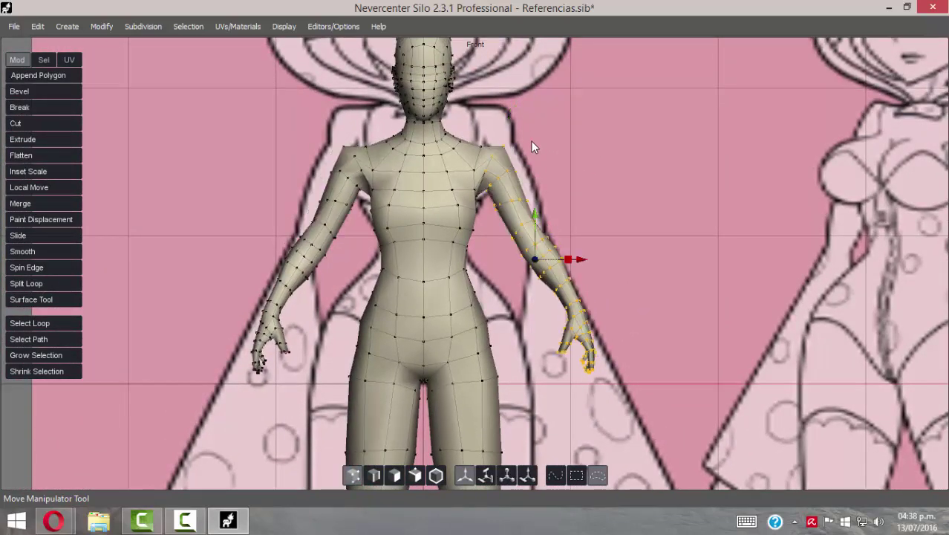
key("ctrl+z")
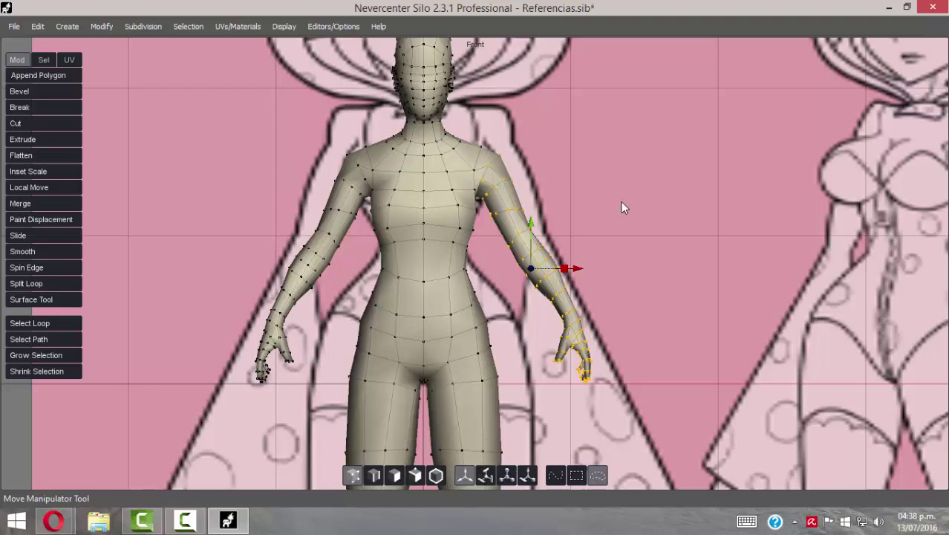
Deselect the arm, start Paint Displacement on the whole body object and open the Brush Editor
left_click(571, 215)
left_click(436, 476)
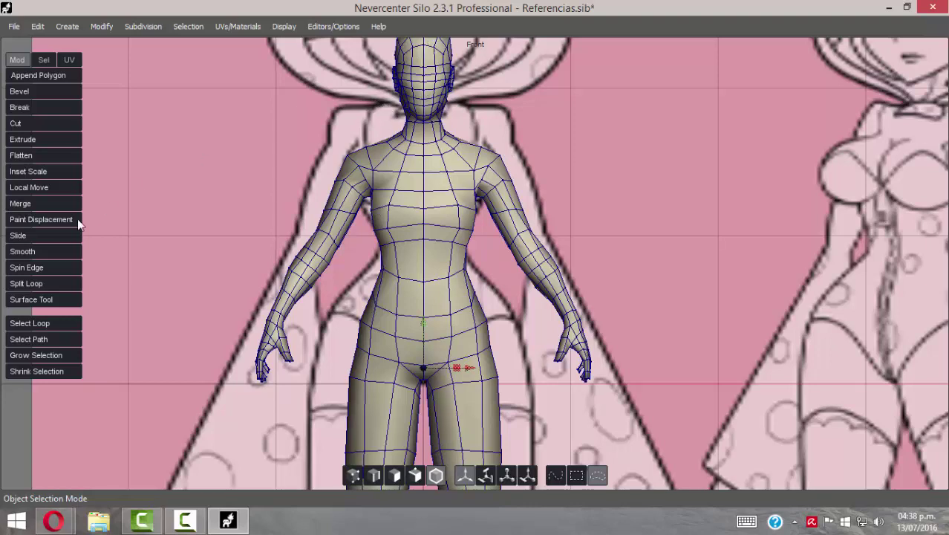
left_click(32, 220)
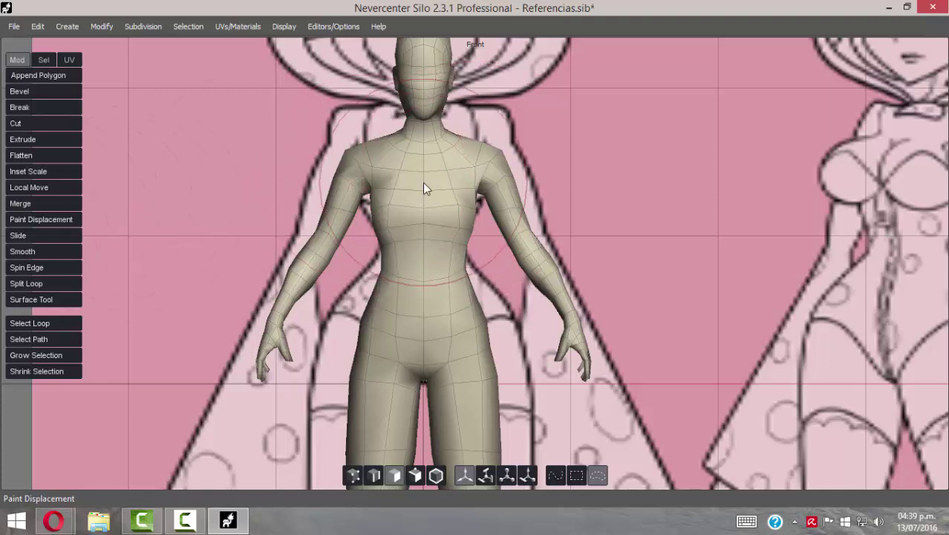
left_click(324, 28)
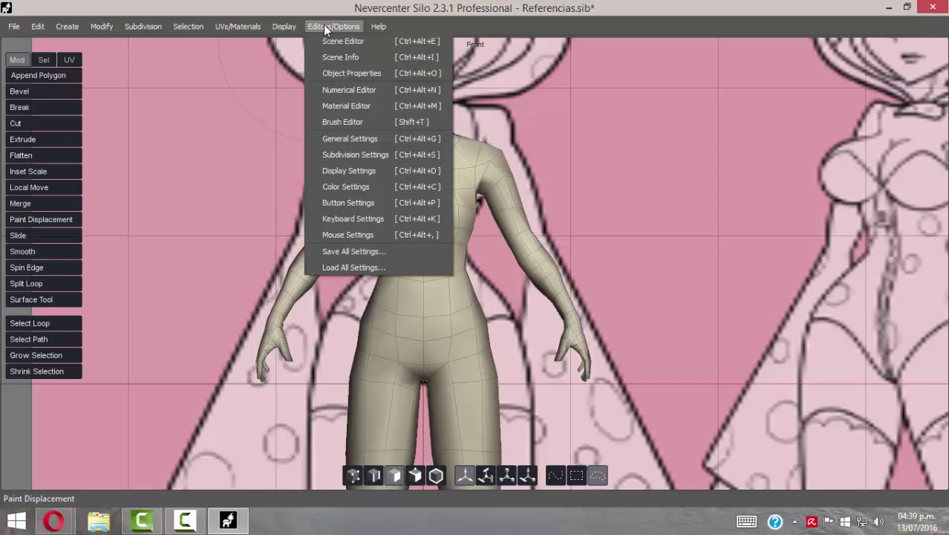
left_click(350, 122)
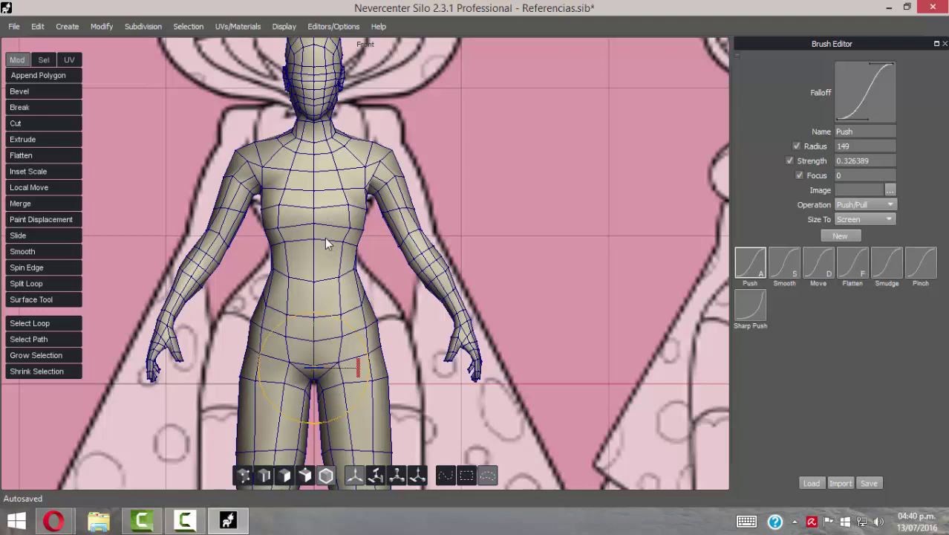
Examine the settings of the Smooth, Move, Flatten, Smudge, Pinch, Sharp Push and Push brush presets
left_click(783, 275)
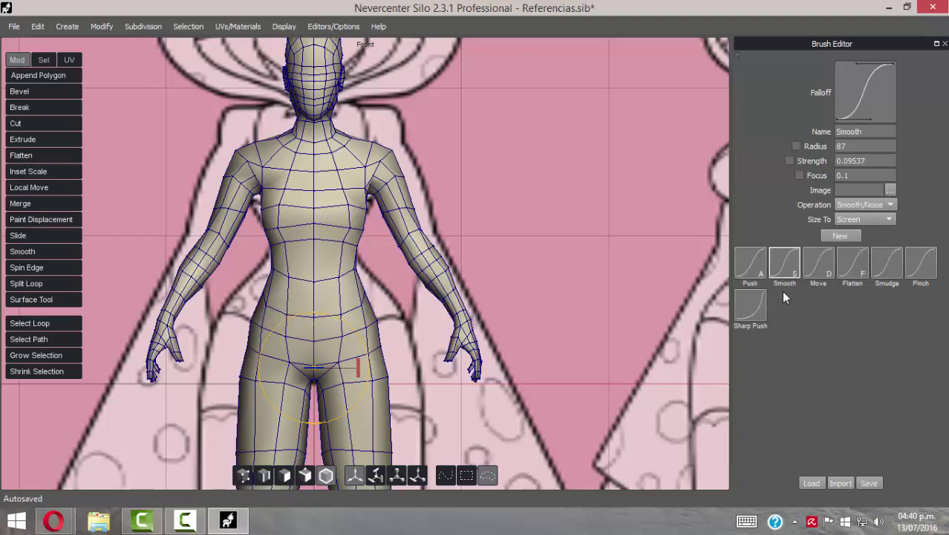
left_click(817, 269)
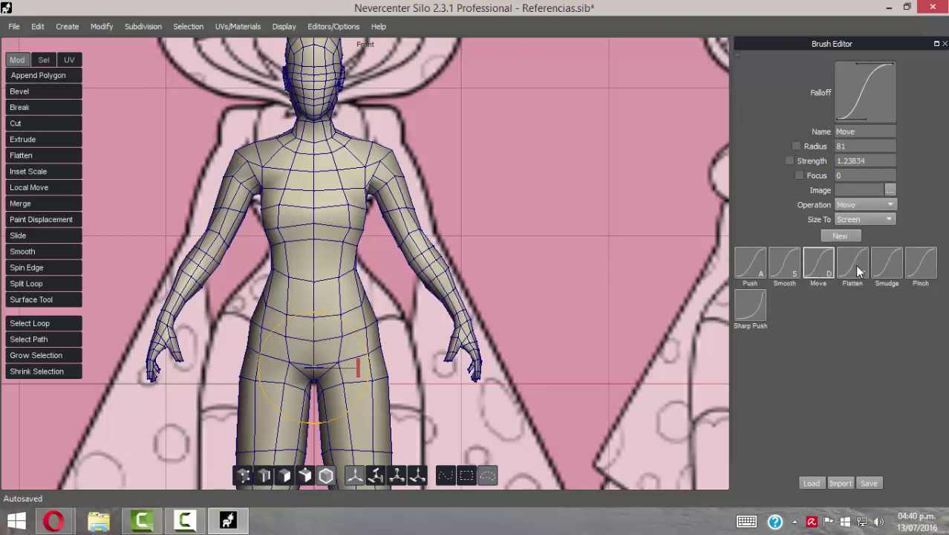
left_click(857, 272)
left_click(888, 267)
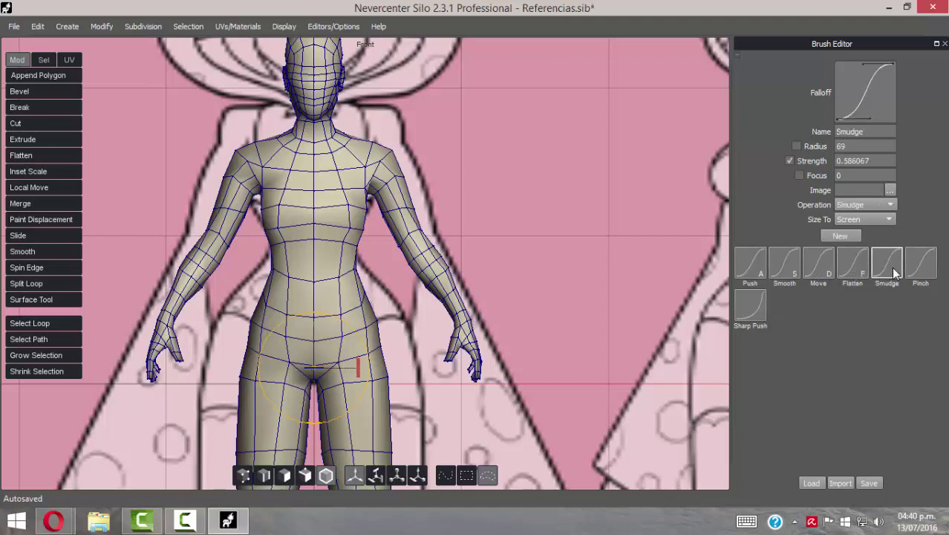
left_click(921, 266)
left_click(750, 306)
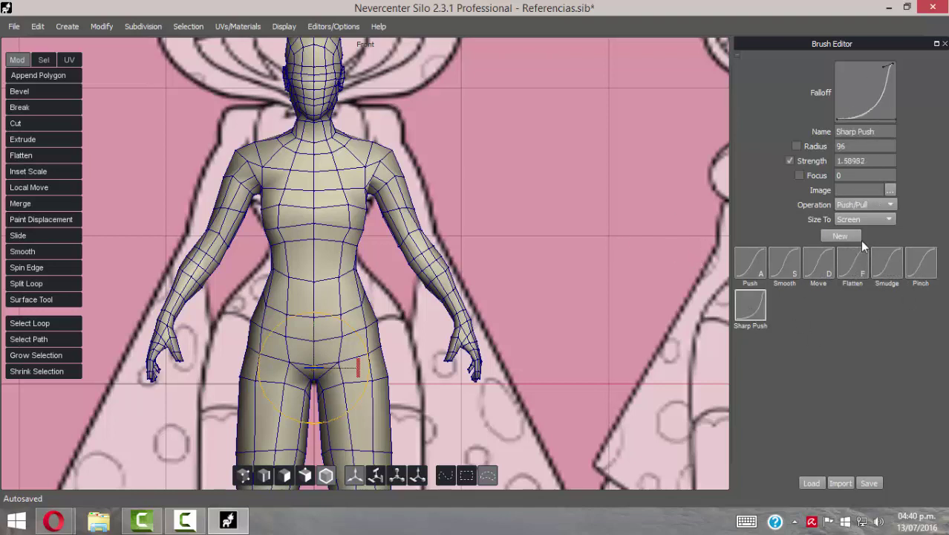
left_click(820, 262)
left_click(754, 268)
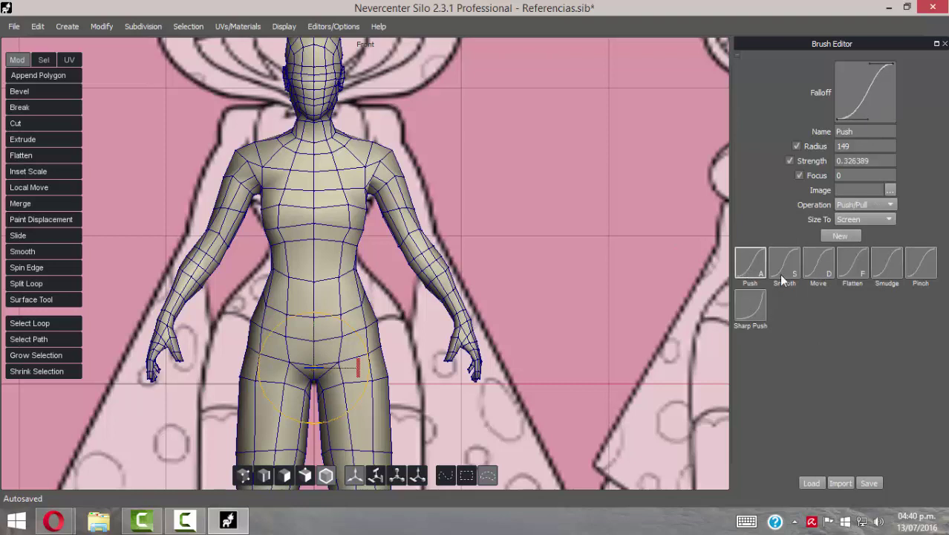
left_click(790, 273)
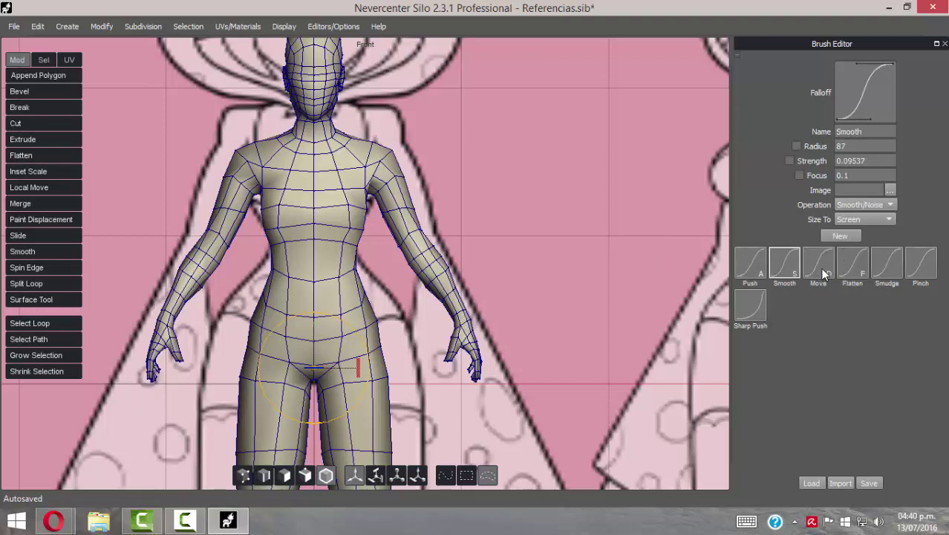
Raise both shoulders toward the reference shoulder line with the Move brush of Paint Displacement
left_click(820, 266)
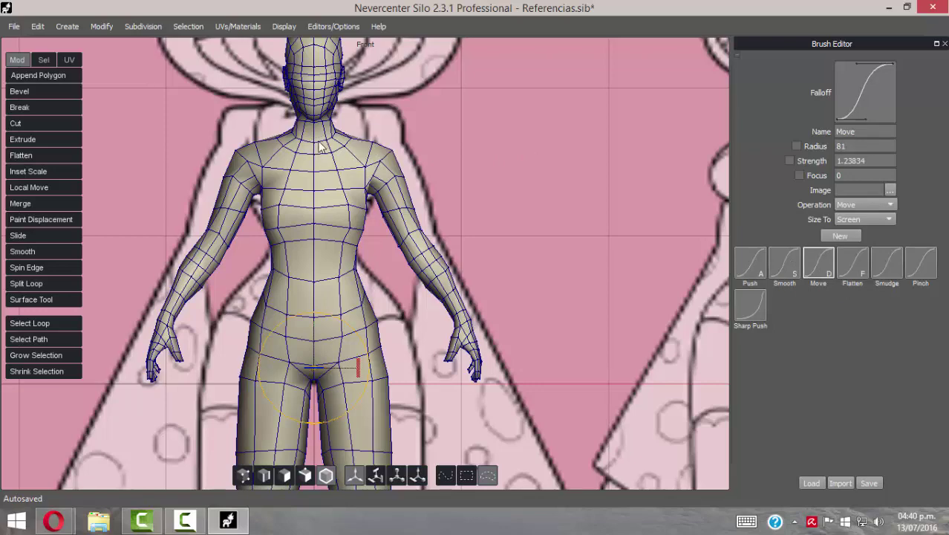
scroll(355, 145, "up", 2)
middle_click_drag(358, 144, 393, 184, "alt")
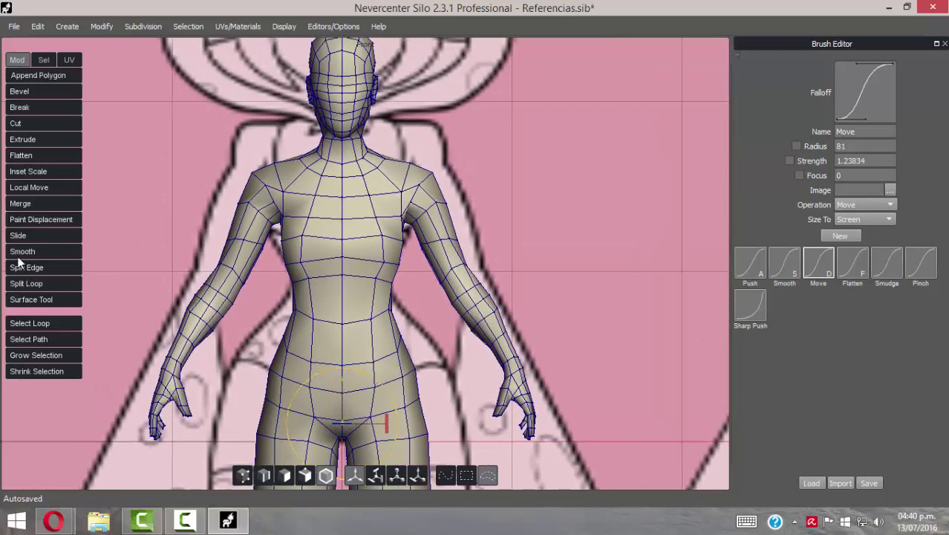
left_click(24, 219)
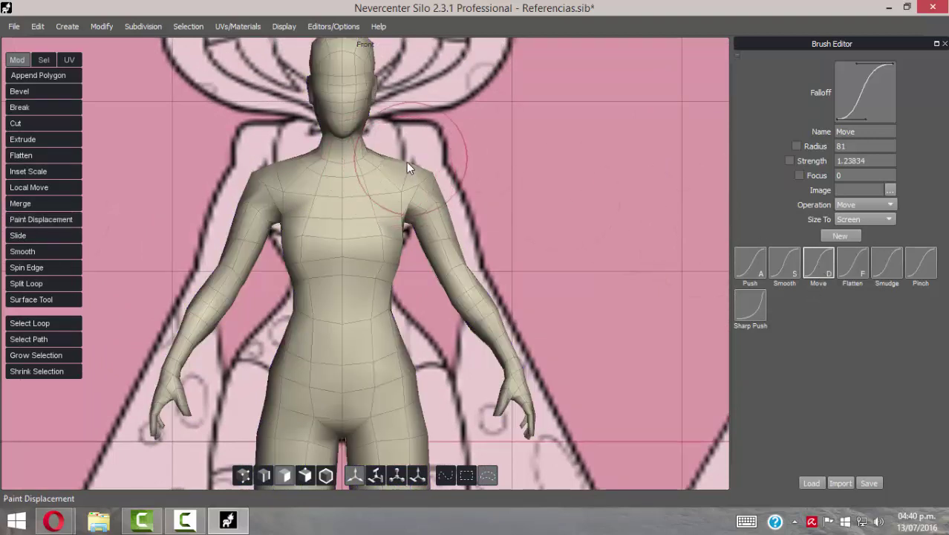
mouse_move(394, 170)
left_mouse_down()
mouse_move(403, 159)
mouse_move(422, 163)
mouse_move(387, 149)
mouse_move(482, 175)
mouse_move(433, 194)
mouse_move(419, 187)
mouse_move(490, 217)
mouse_move(422, 201)
left_mouse_up()
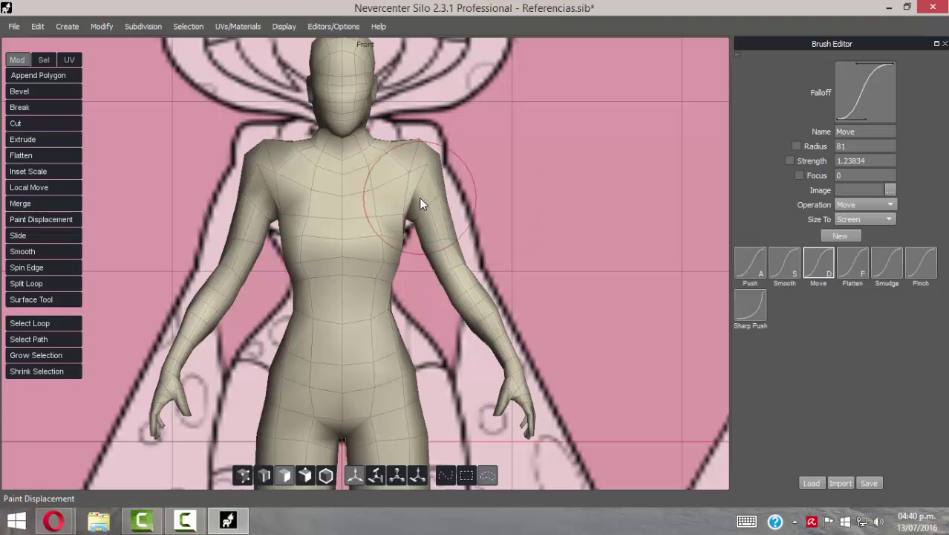
Adjust the Move brush to radius 90 and strength 1.00531
right_click_drag(420, 198, 462, 197)
mouse_move(462, 197)
left_mouse_down()
mouse_move(412, 190)
mouse_move(451, 192)
mouse_move(427, 197)
left_mouse_up()
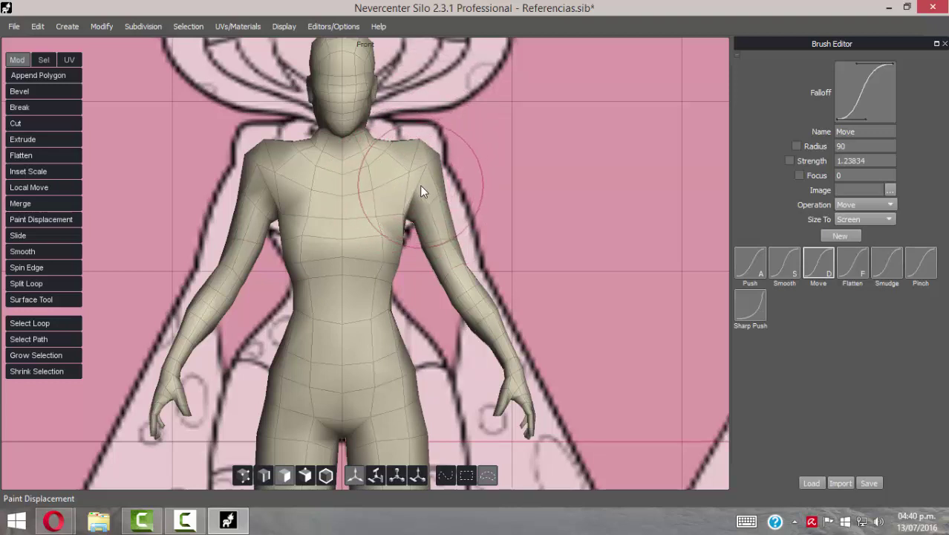
right_click_drag(421, 173, 421, 157)
middle_click_drag(429, 216, 429, 230)
middle_click_drag(425, 214, 424, 136)
middle_click_drag(427, 180, 426, 215)
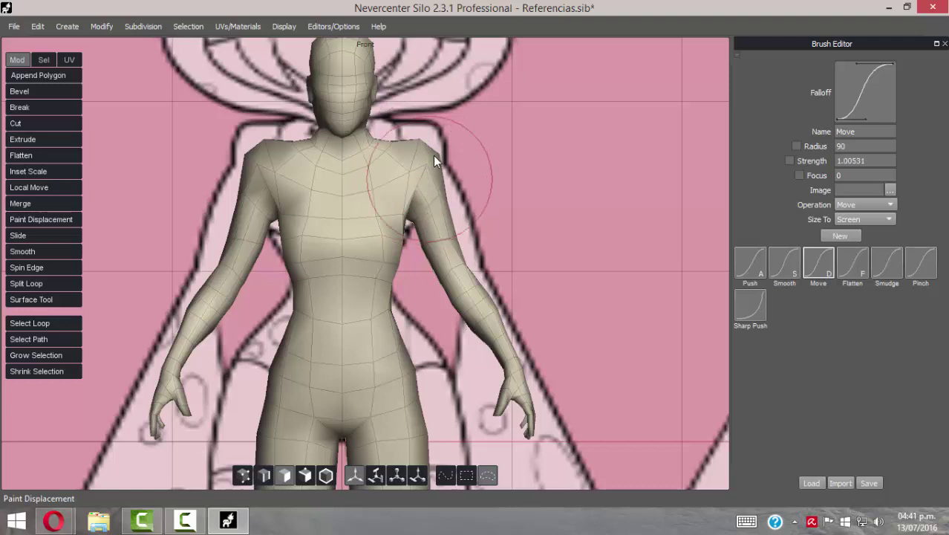
Raise the shoulders further to the reference outline with the Move brush at radius 102, and smooth the shoulder tops with the Smooth brush
mouse_move(426, 160)
left_mouse_down()
mouse_move(373, 149)
mouse_move(381, 140)
mouse_move(427, 145)
mouse_move(394, 136)
mouse_move(442, 196)
mouse_move(423, 220)
mouse_move(441, 257)
mouse_move(459, 261)
mouse_move(440, 250)
mouse_move(468, 318)
mouse_move(478, 323)
mouse_move(463, 258)
left_mouse_up()
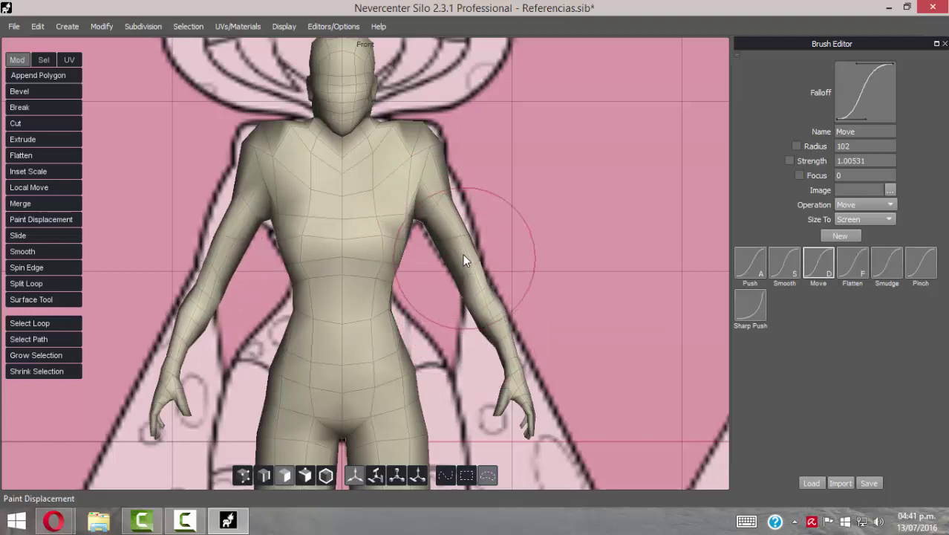
left_click(784, 261)
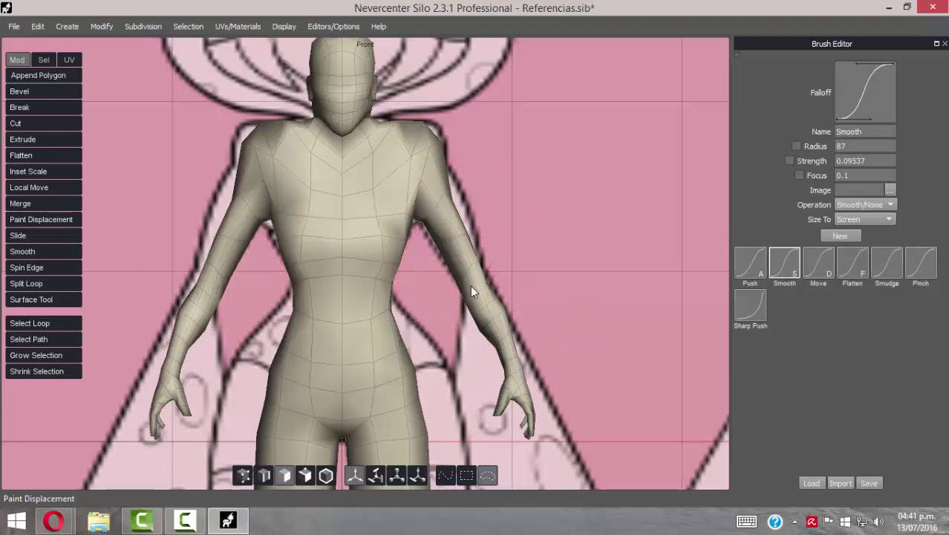
left_click_drag(380, 124, 410, 158)
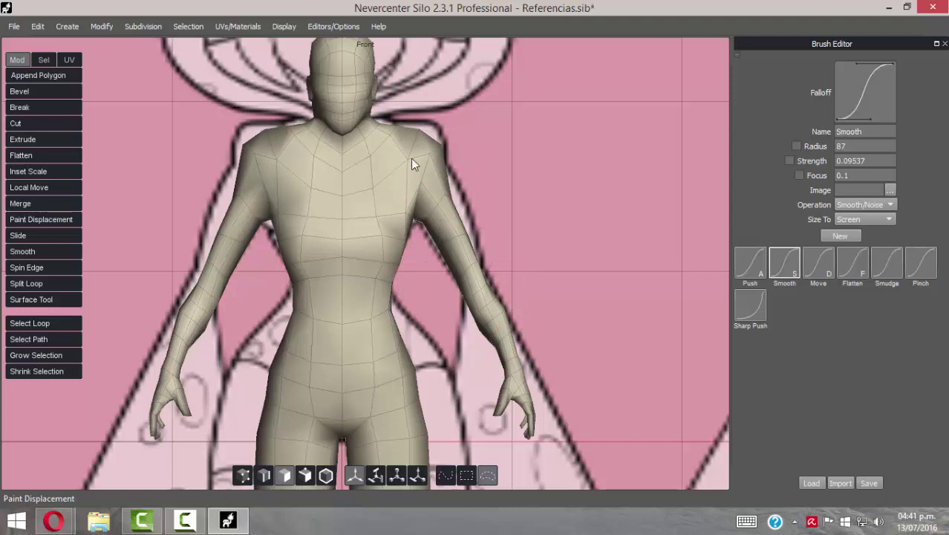
Reshape the upper chest, shoulders and upper arms with the Move brush to follow the reference outline
left_click(818, 262)
mouse_move(355, 190)
left_mouse_down()
mouse_move(355, 176)
mouse_move(339, 192)
mouse_move(344, 207)
left_mouse_up()
mouse_move(405, 161)
left_mouse_down()
mouse_move(424, 143)
mouse_move(427, 152)
left_mouse_up()
left_click_drag(448, 194, 465, 248)
left_click_drag(478, 300, 481, 289)
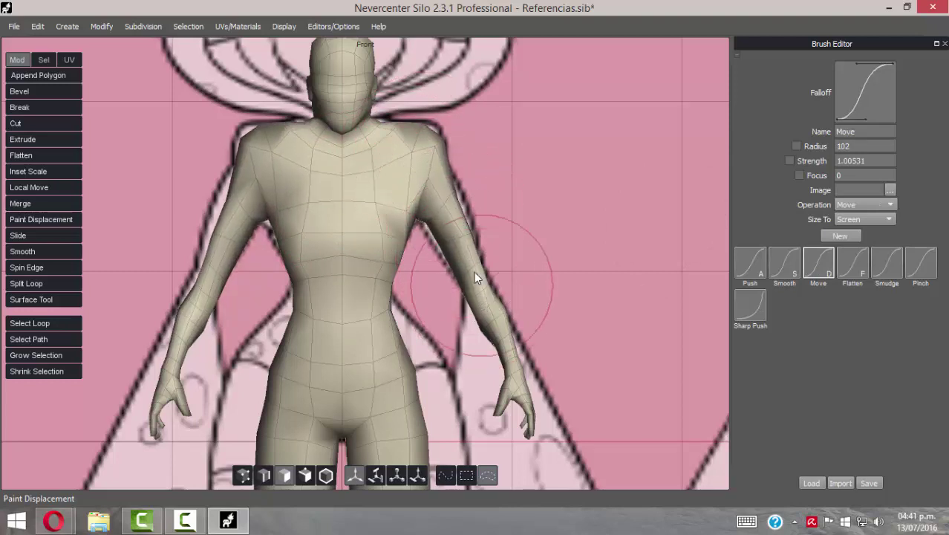
middle_click_drag(563, 247, 559, 129, "alt")
mouse_move(546, 371)
middle_mouse_down()
mouse_move(535, 155)
mouse_move(532, 167)
mouse_move(512, 163)
middle_mouse_up()
left_click_drag(407, 139, 439, 233)
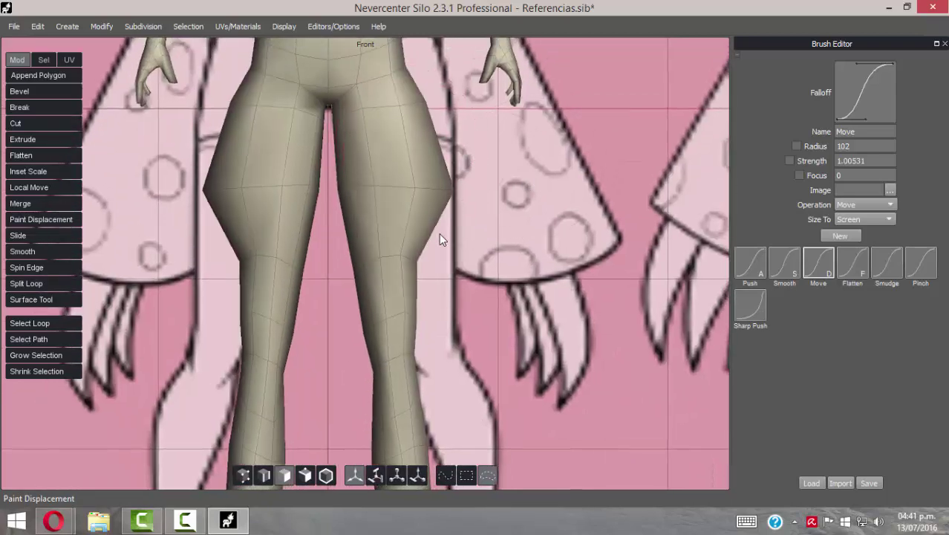
key("ctrl+z")
middle_click_drag(455, 167, 479, 270)
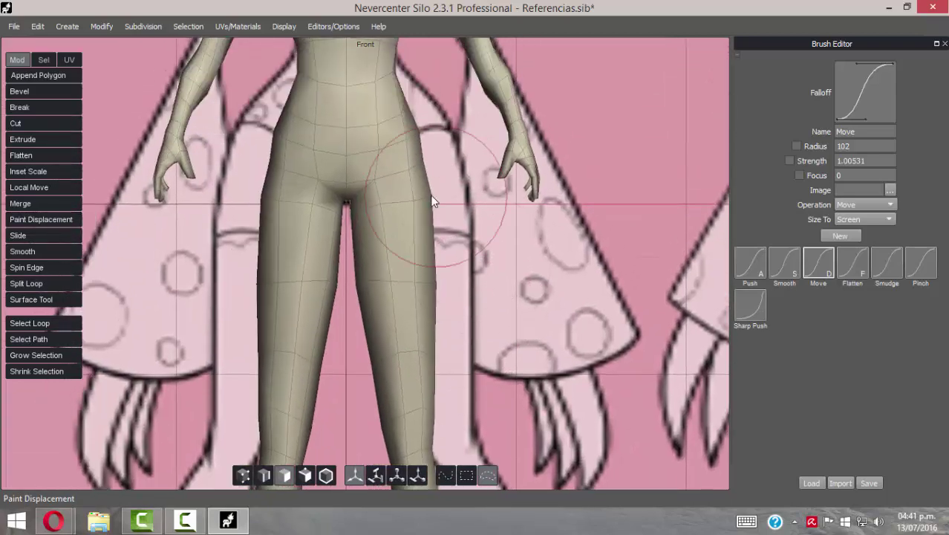
middle_click_drag(483, 194, 474, 245)
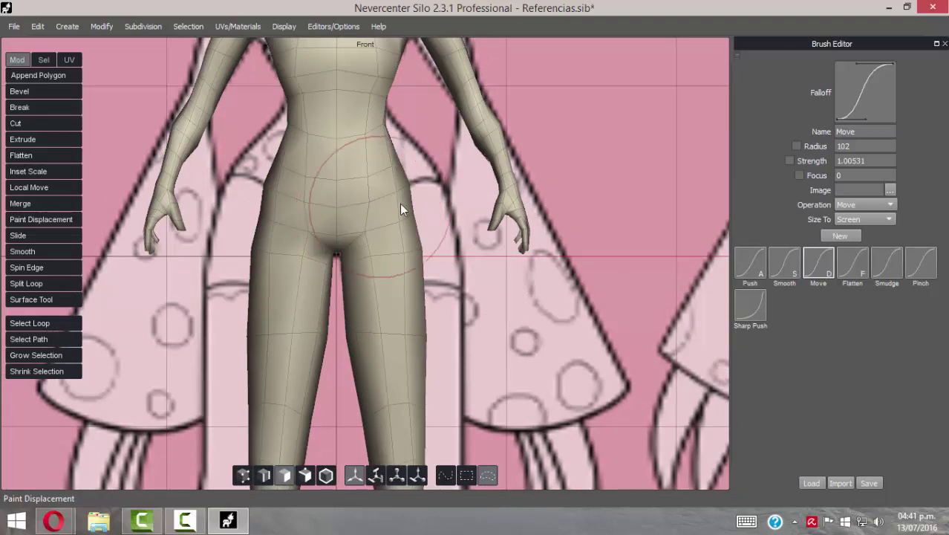
mouse_move(400, 203)
left_mouse_down()
mouse_move(402, 250)
mouse_move(403, 177)
mouse_move(405, 230)
mouse_move(395, 214)
left_mouse_up()
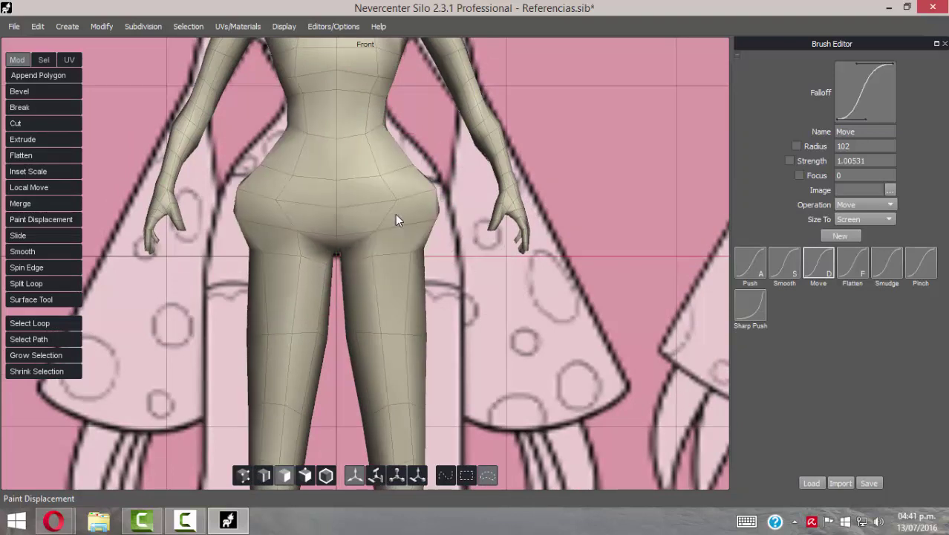
key("ctrl+z")
key("ctrl+z")
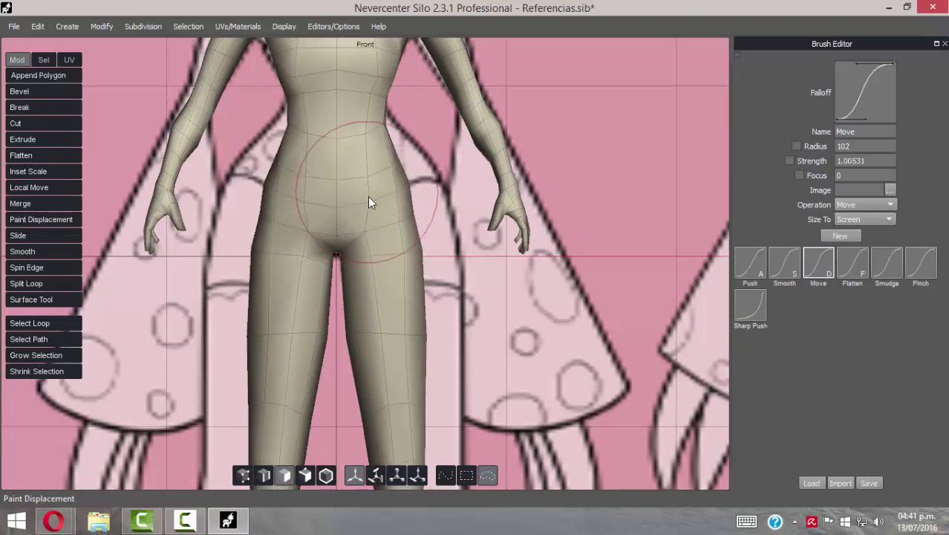
mouse_move(359, 176)
left_mouse_down()
mouse_move(376, 205)
mouse_move(370, 166)
left_mouse_up()
key("ctrl+z")
mouse_move(316, 217)
left_mouse_down()
mouse_move(322, 183)
mouse_move(361, 209)
mouse_move(379, 182)
mouse_move(385, 199)
mouse_move(367, 148)
mouse_move(362, 195)
mouse_move(321, 186)
left_mouse_up()
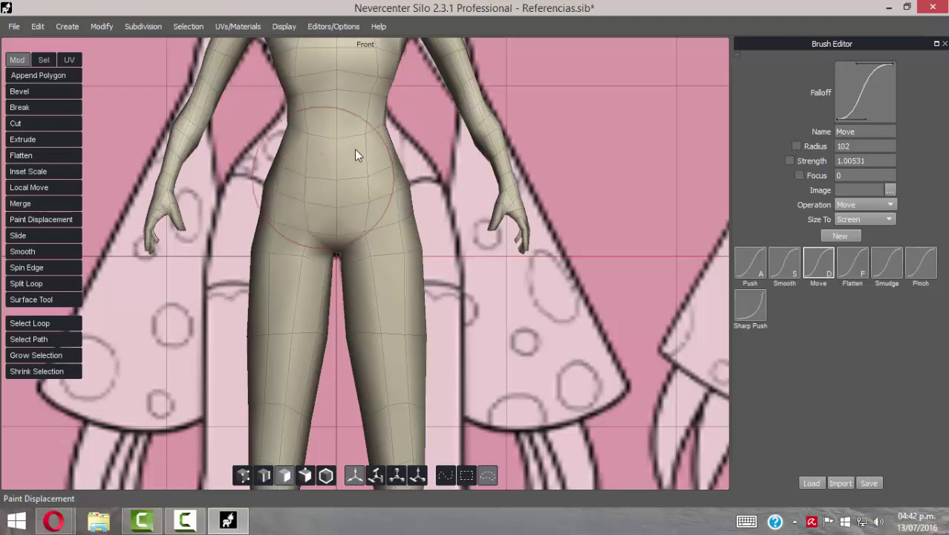
key("ctrl+z")
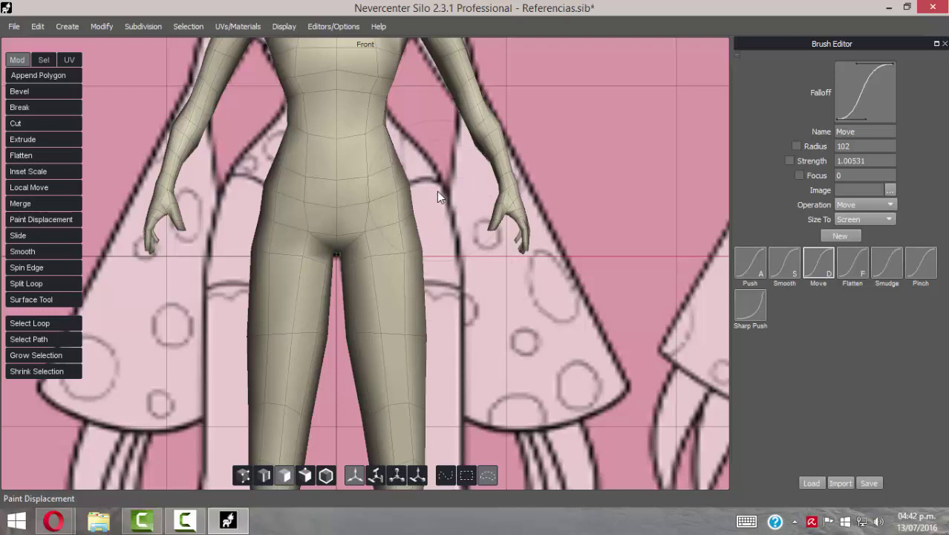
Widen the hips and upper thighs toward the reference outline with the Move brush
mouse_move(431, 183)
middle_mouse_down("alt")
mouse_move(623, 258)
mouse_move(363, 64)
mouse_move(407, 84)
middle_mouse_up("alt")
scroll(470, 220, "down", 2)
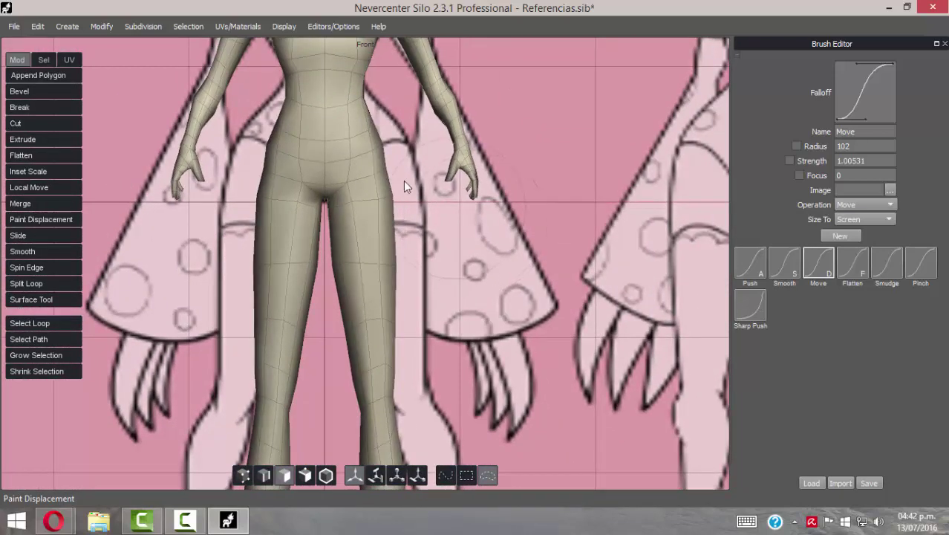
mouse_move(361, 136)
left_mouse_down()
mouse_move(379, 165)
mouse_move(388, 217)
mouse_move(379, 251)
mouse_move(338, 240)
mouse_move(338, 227)
mouse_move(362, 334)
mouse_move(383, 312)
mouse_move(394, 263)
mouse_move(378, 119)
mouse_move(394, 153)
mouse_move(410, 247)
mouse_move(403, 313)
mouse_move(384, 349)
mouse_move(390, 362)
left_mouse_up()
right_click_drag(537, 244, 391, 260, "alt")
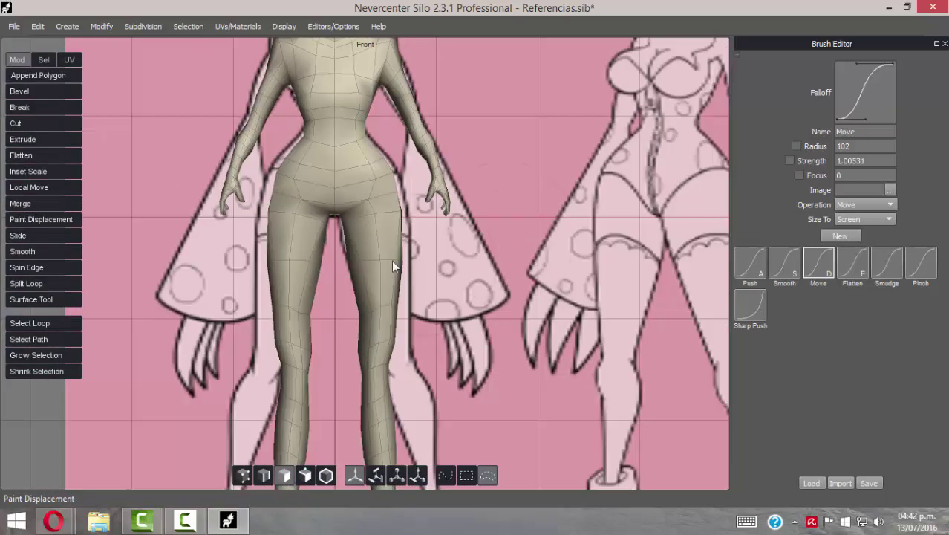
Push the thighs and knees outward with the Move brush of Paint Displacement to follow the reference leg outline
left_click(785, 266)
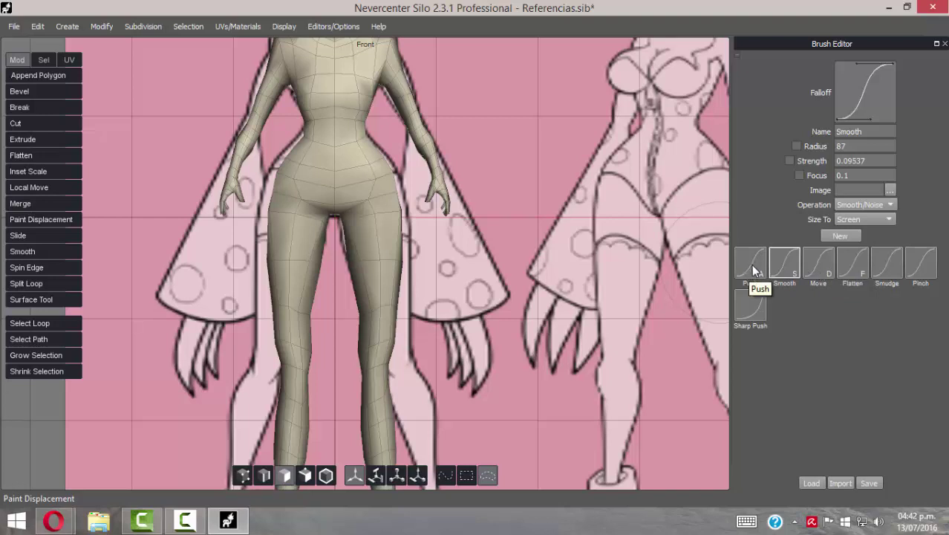
key("1")
left_click(37, 219)
left_click(817, 263)
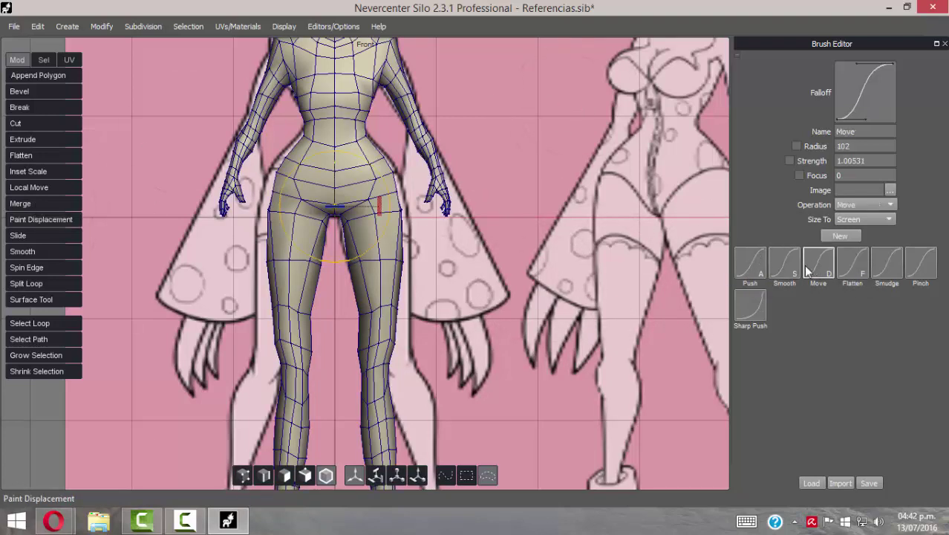
left_click(43, 219)
left_click_drag(376, 314, 381, 316)
left_click_drag(371, 357, 400, 210)
mouse_move(395, 254)
left_mouse_down()
mouse_move(403, 325)
mouse_move(367, 307)
left_mouse_up()
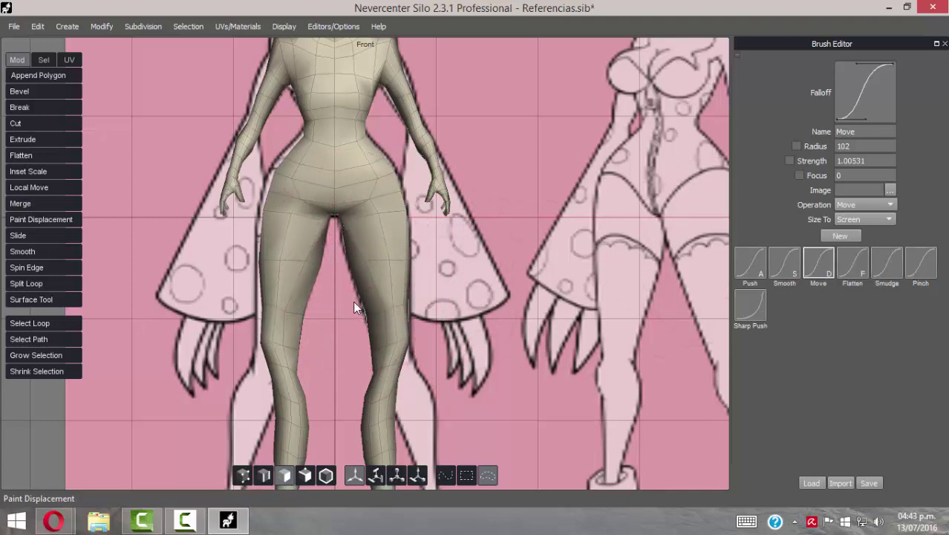
left_click_drag(408, 324, 395, 360)
Raise the head above the shoulder line with the Move brush to lengthen the neck
mouse_move(444, 82)
middle_mouse_down("alt")
mouse_move(442, 134)
mouse_move(426, 170)
middle_mouse_up("alt")
left_click_drag(337, 170, 347, 129)
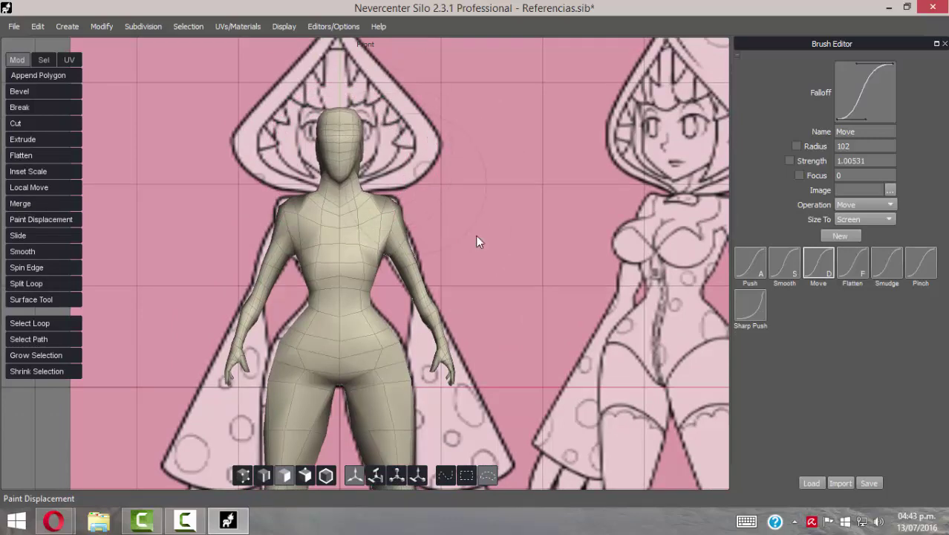
scroll(524, 245, "up", 1)
middle_click_drag(466, 246, 426, 172, "alt")
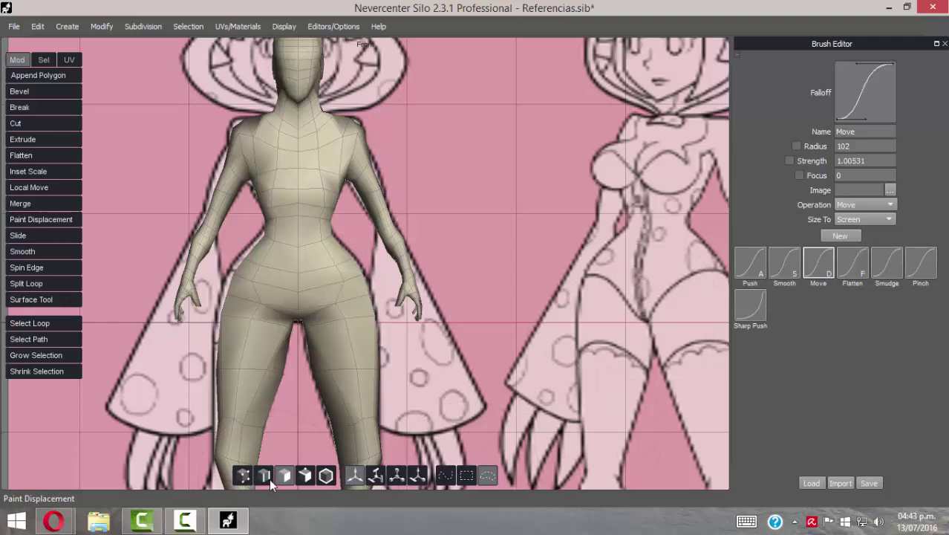
Select the vertices of one arm from the upper arm to the hand and relocate the manipulator pivot to the shoulder joint
left_click(243, 475)
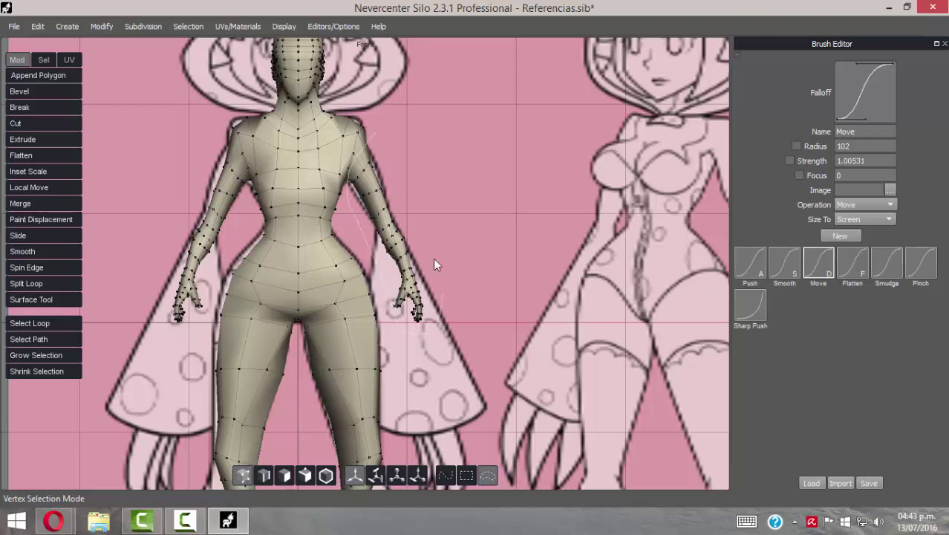
left_click_drag(376, 151, 427, 254)
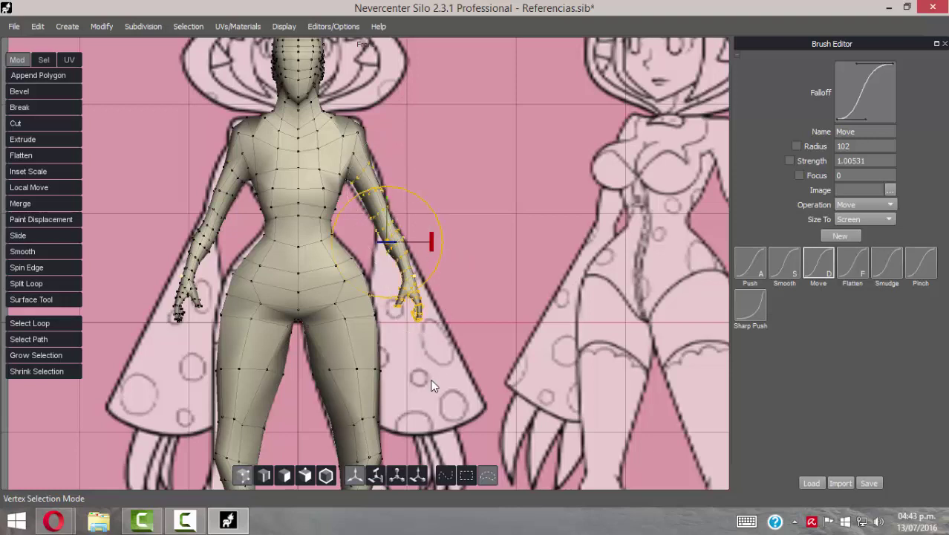
left_click(355, 477)
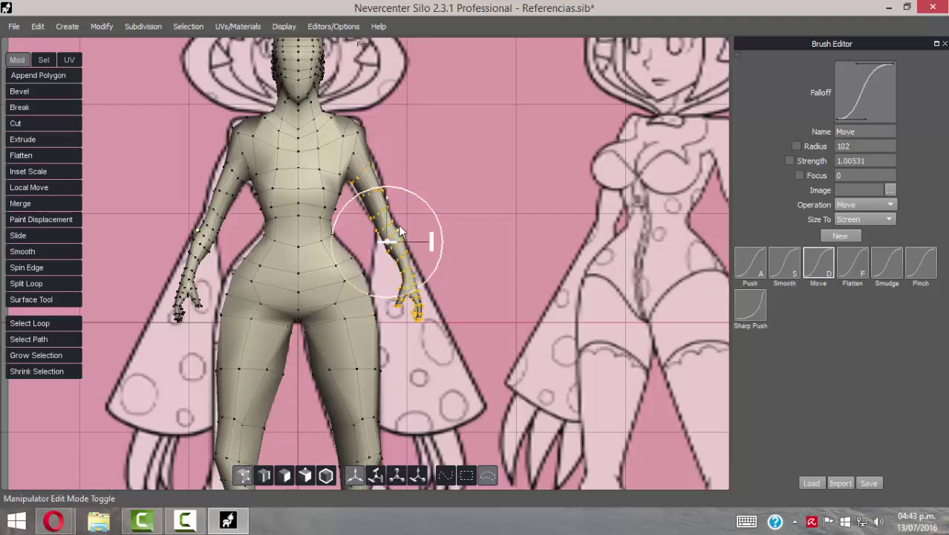
key("w")
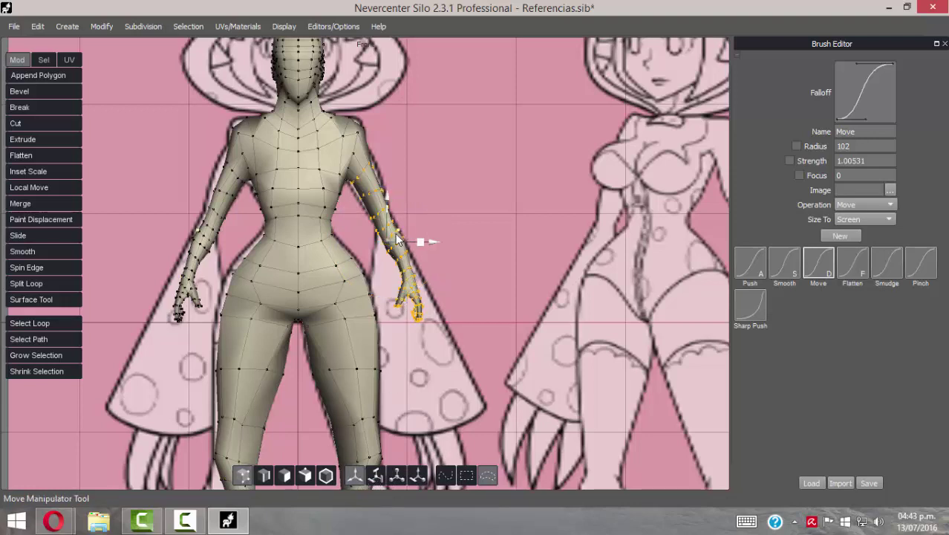
left_click_drag(386, 245, 369, 180)
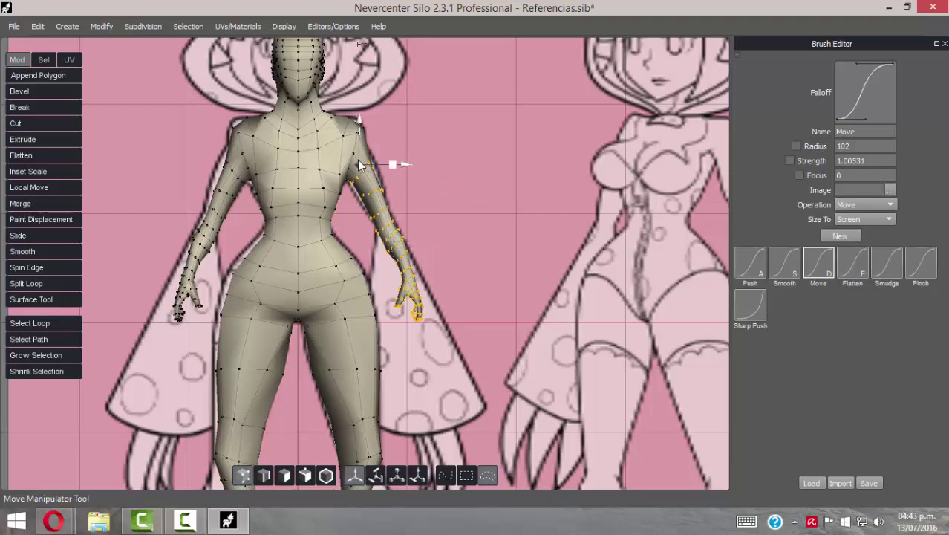
key("Insert")
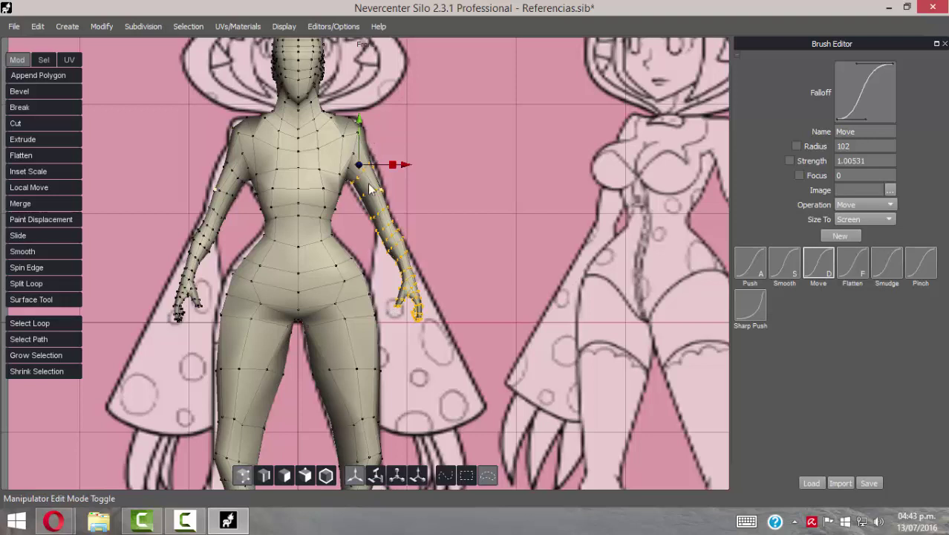
left_click(178, 26)
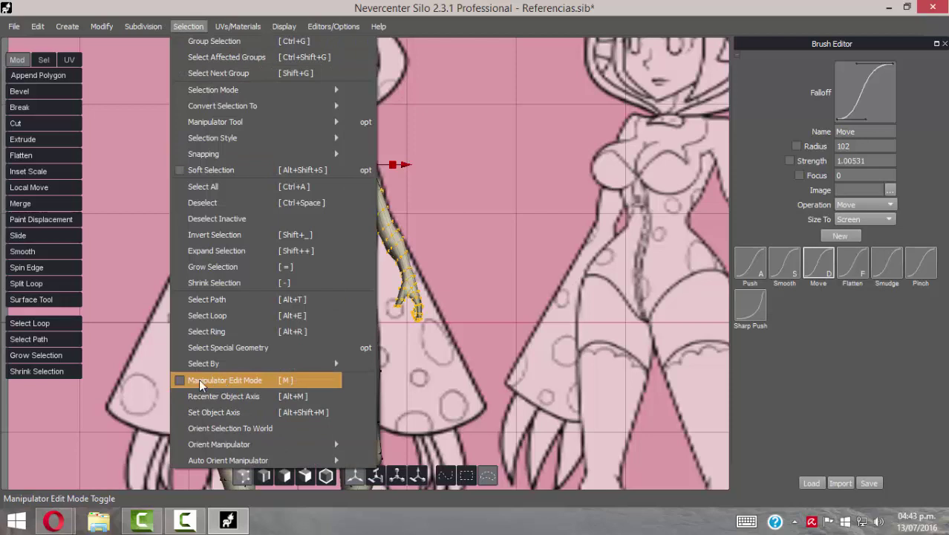
left_click(386, 138)
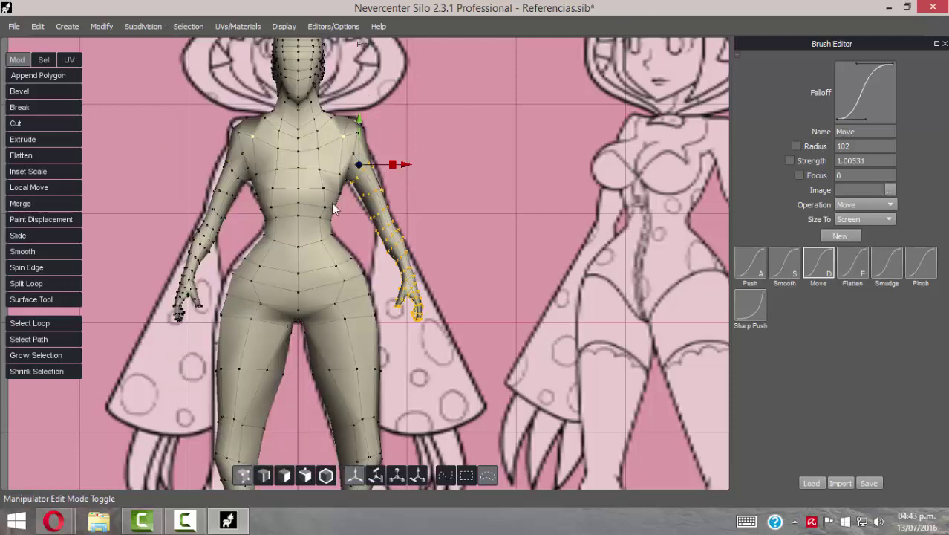
Lengthen the arms by scaling them vertically from the shoulder pivot, rotate them slightly outward and enlarge them uniformly
left_click(397, 476)
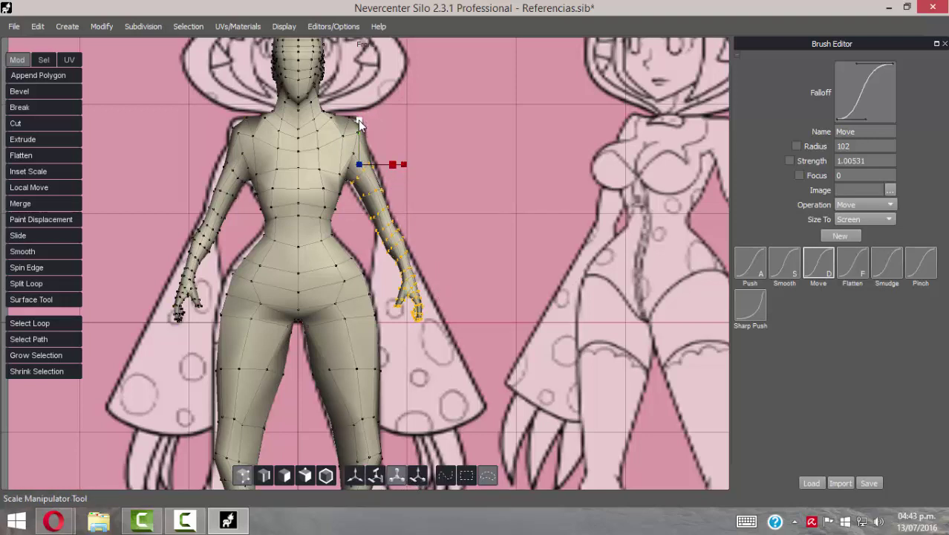
left_click_drag(358, 119, 345, 85)
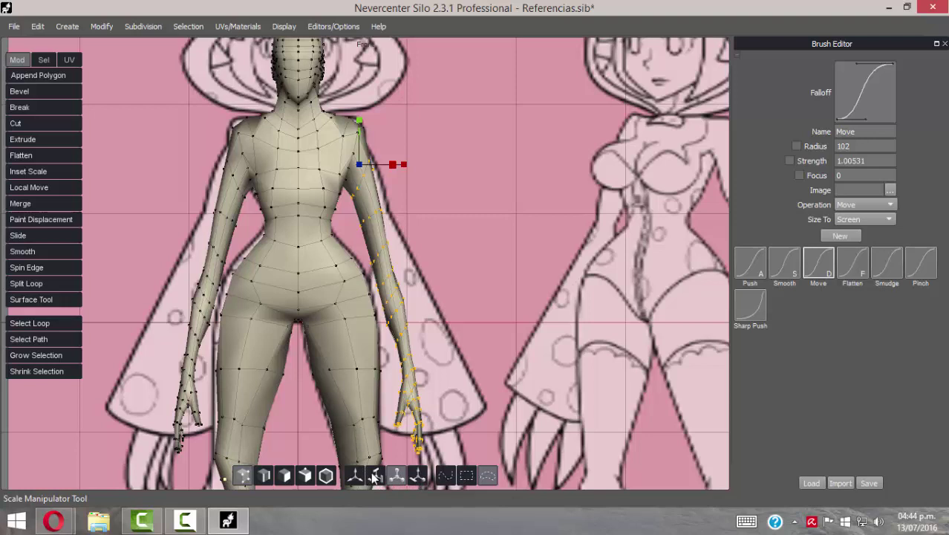
left_click(375, 476)
left_click_drag(403, 165, 403, 156)
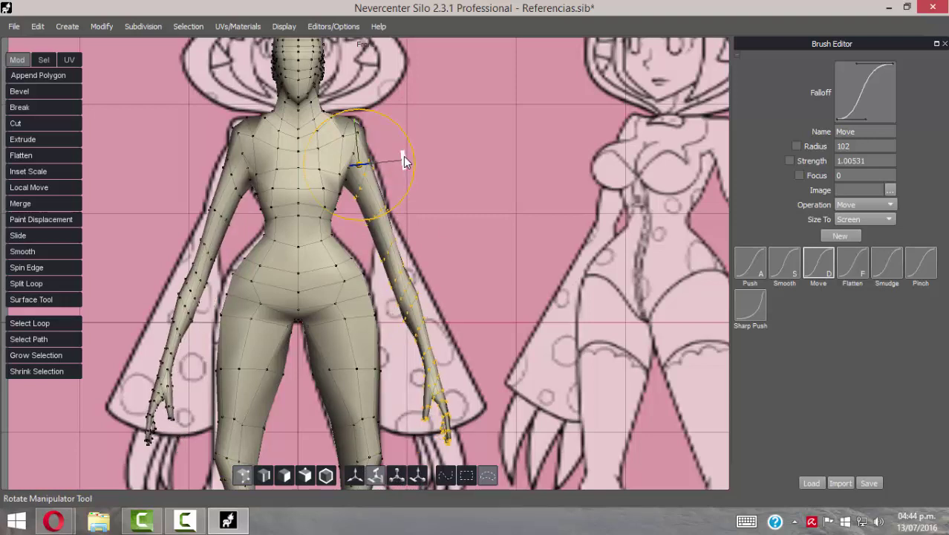
left_click(395, 479)
left_click_drag(359, 166, 369, 165)
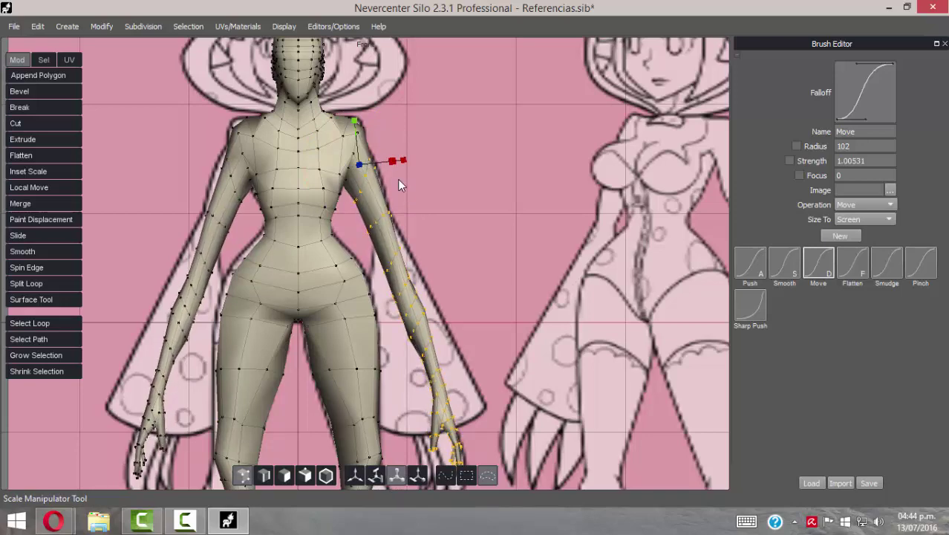
Rotate the arms further away from the torso about the shoulder pivot
middle_click_drag(402, 203, 403, 243, "alt")
right_click_drag(387, 215, 456, 208, "alt")
middle_click_drag(426, 178, 439, 245, "alt")
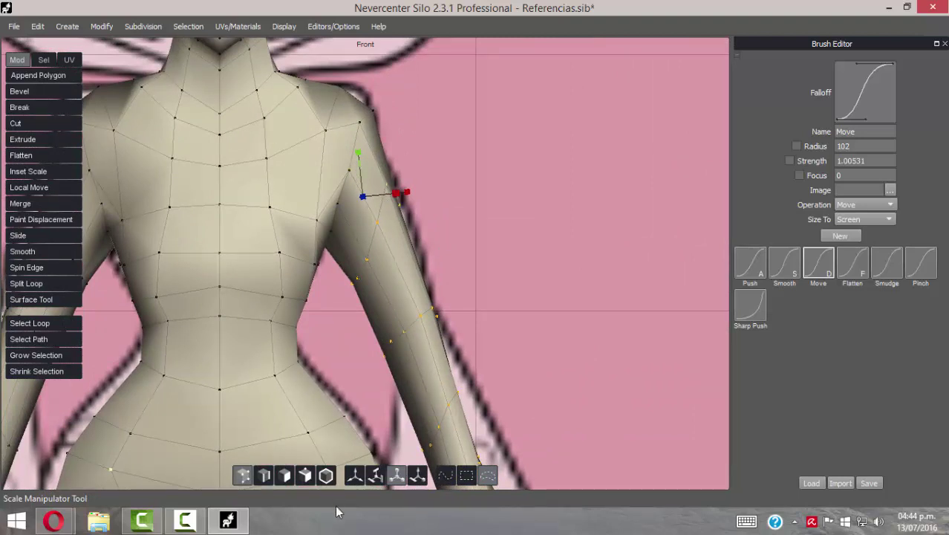
left_click(376, 478)
left_click_drag(419, 177, 410, 156)
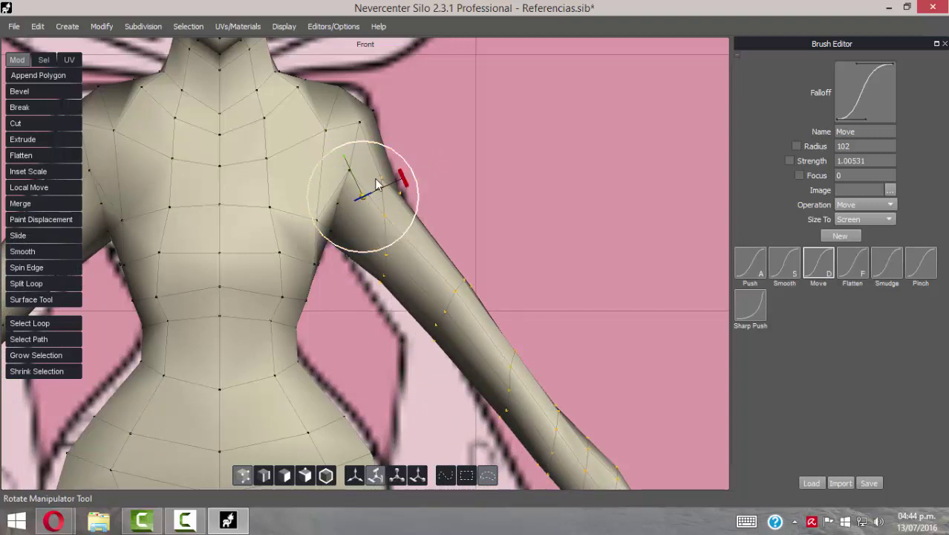
scroll(520, 238, "down", 3)
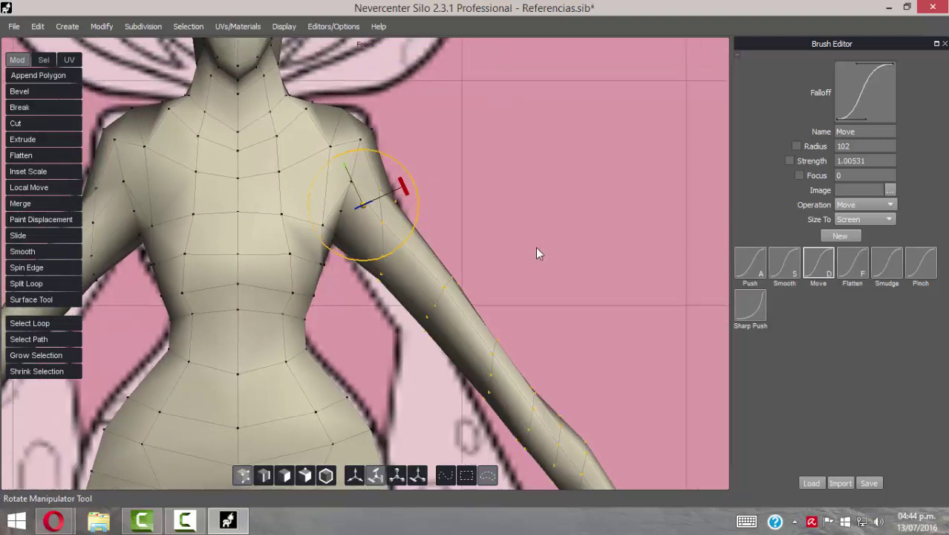
scroll(460, 238, "up", 2)
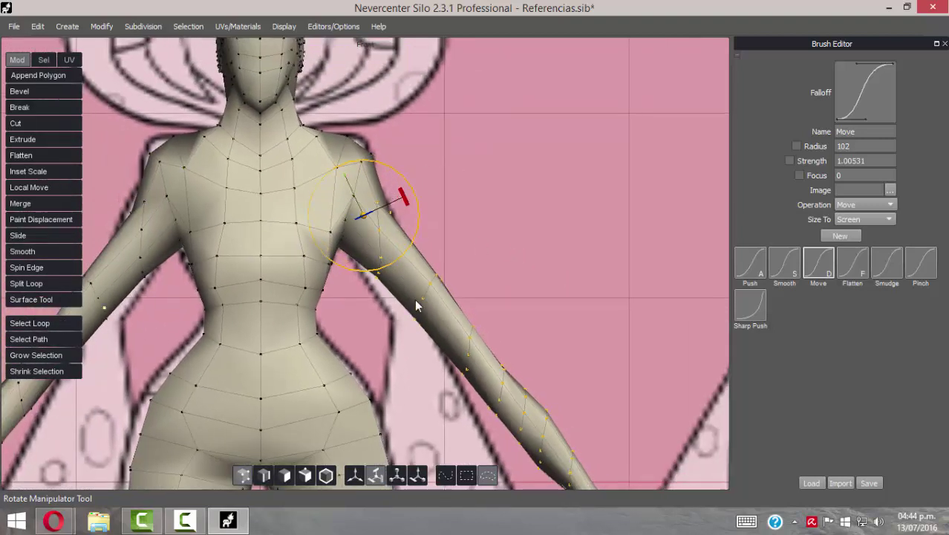
Reduce the selection to the upper-arm vertices and relocate the manipulator pivot to the top of the arm near the shoulder
left_click(355, 476)
left_click(376, 476)
key("ctrl+z")
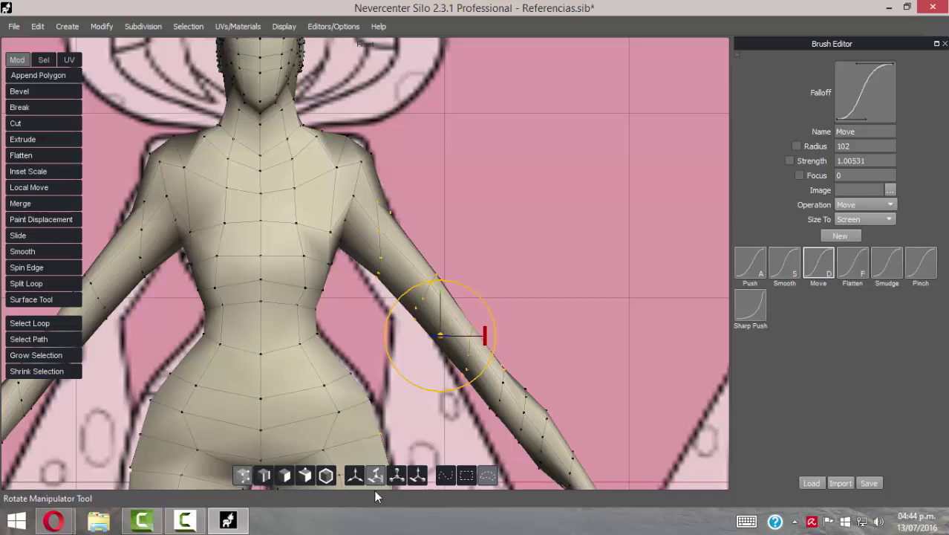
left_click(397, 476)
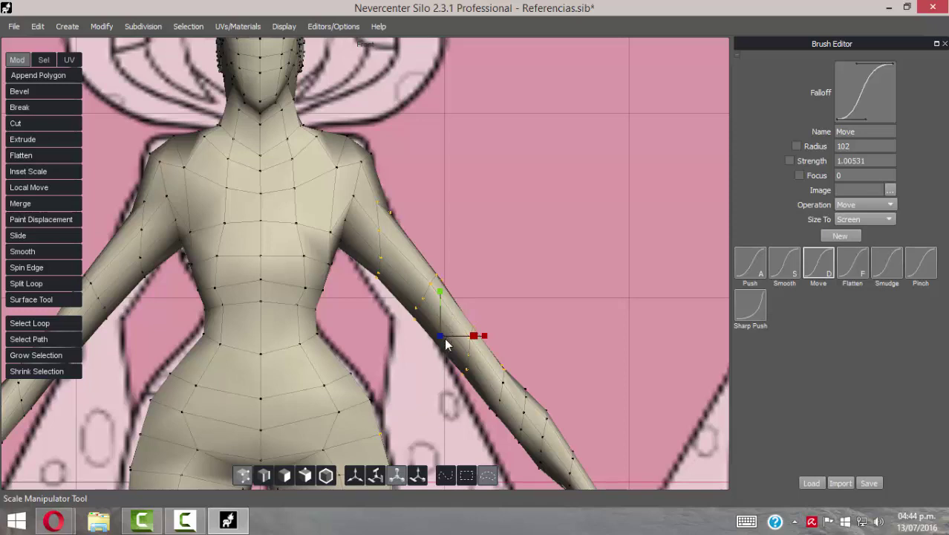
key("Insert")
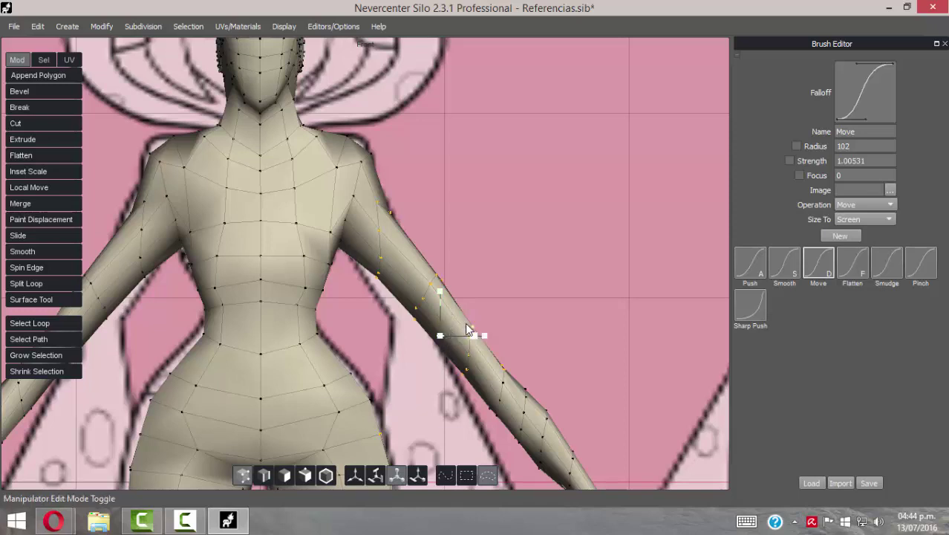
left_click(355, 477)
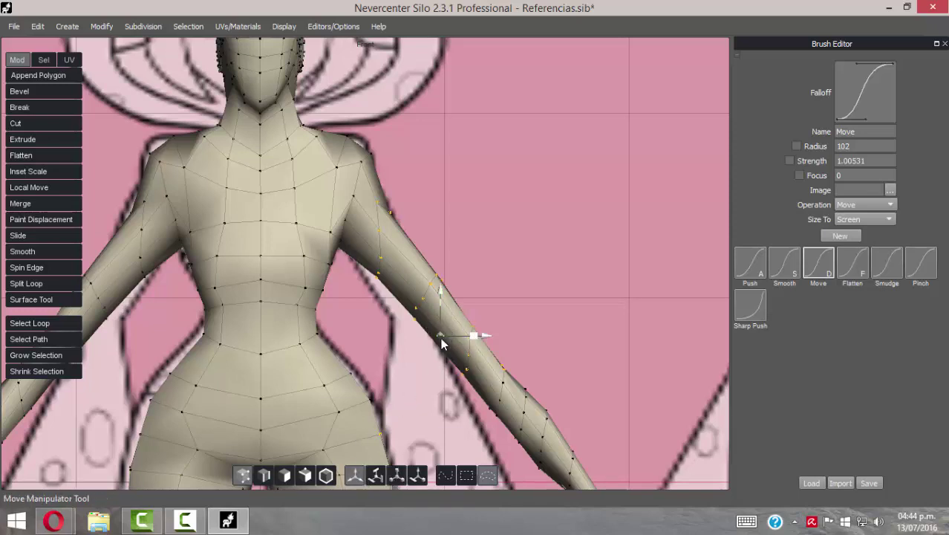
left_click_drag(439, 336, 372, 233)
key("Insert")
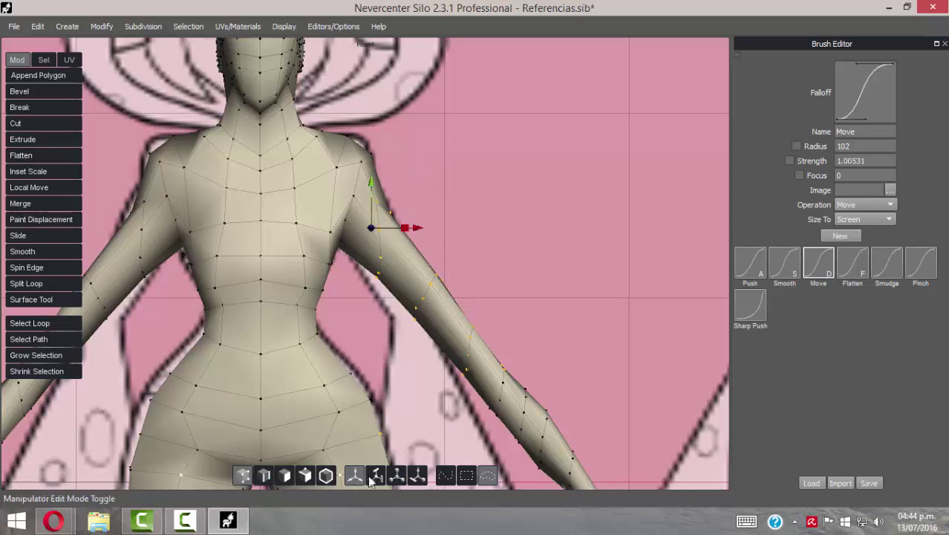
Rotate the selected upper-arm vertices outward about the pivot near the shoulder
left_click(396, 476)
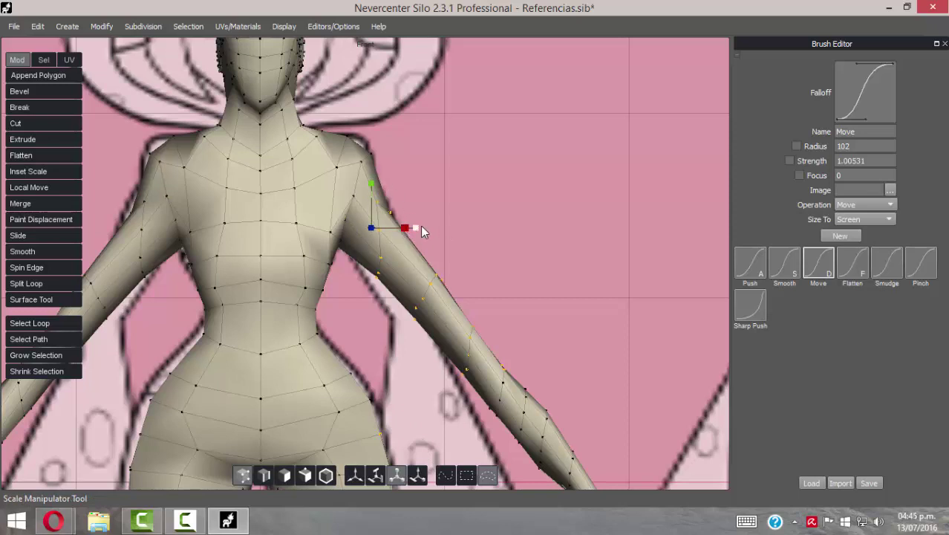
left_click(375, 476)
left_click_drag(410, 258, 392, 231)
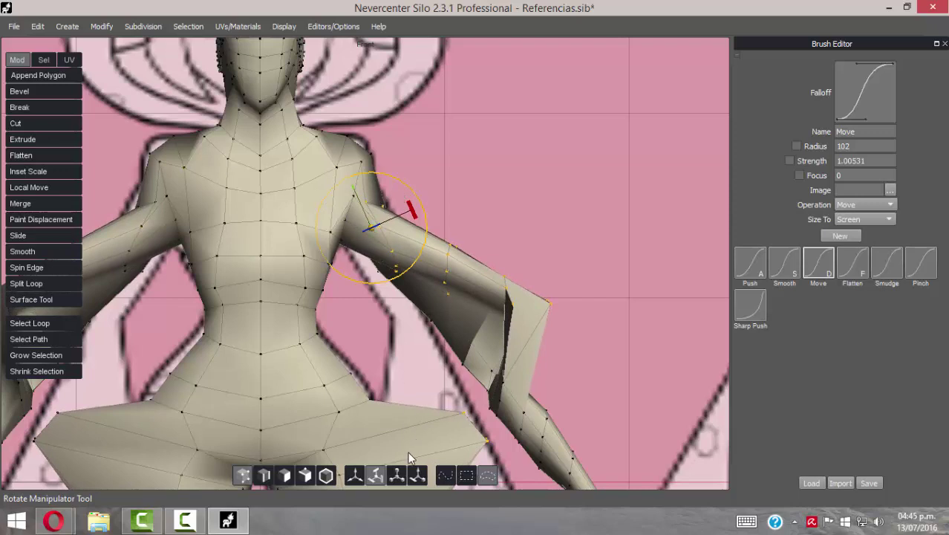
left_click(393, 477)
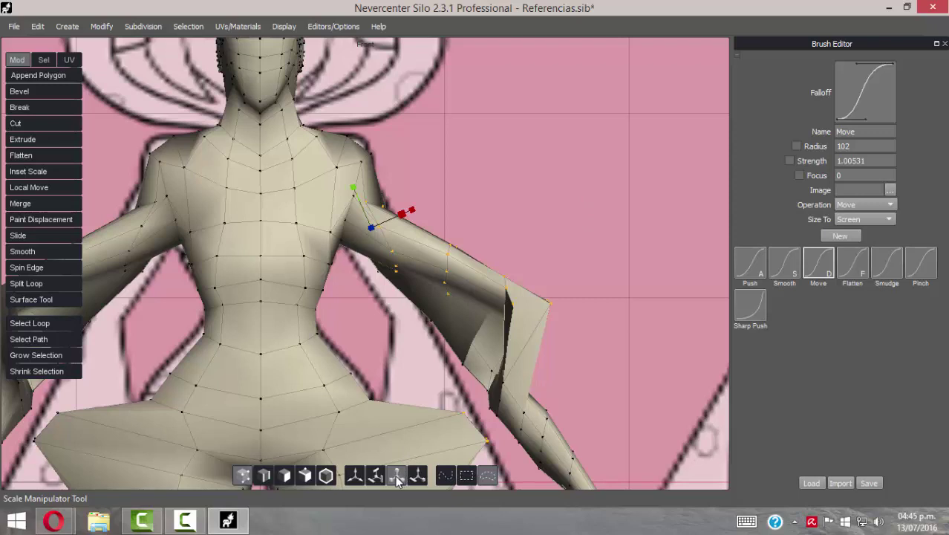
left_click(354, 476)
left_click(395, 476)
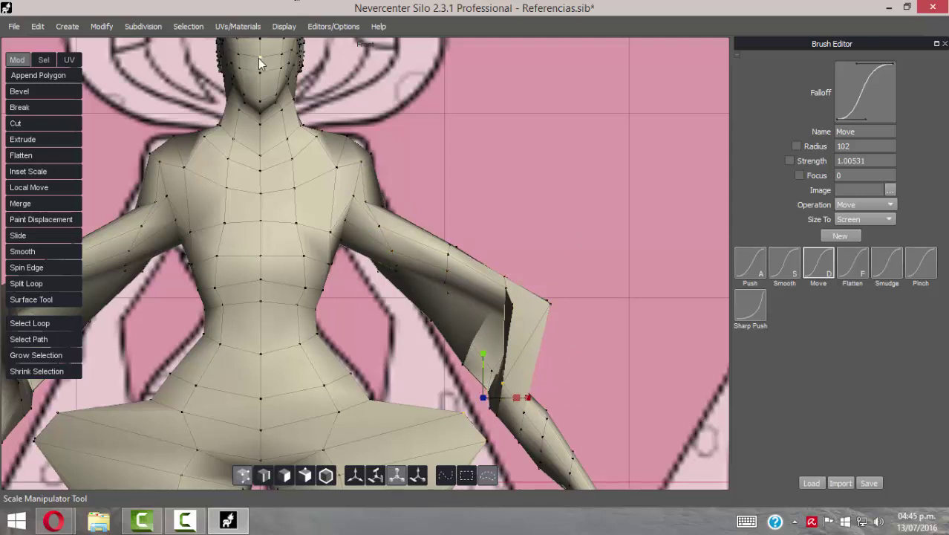
left_click(102, 27)
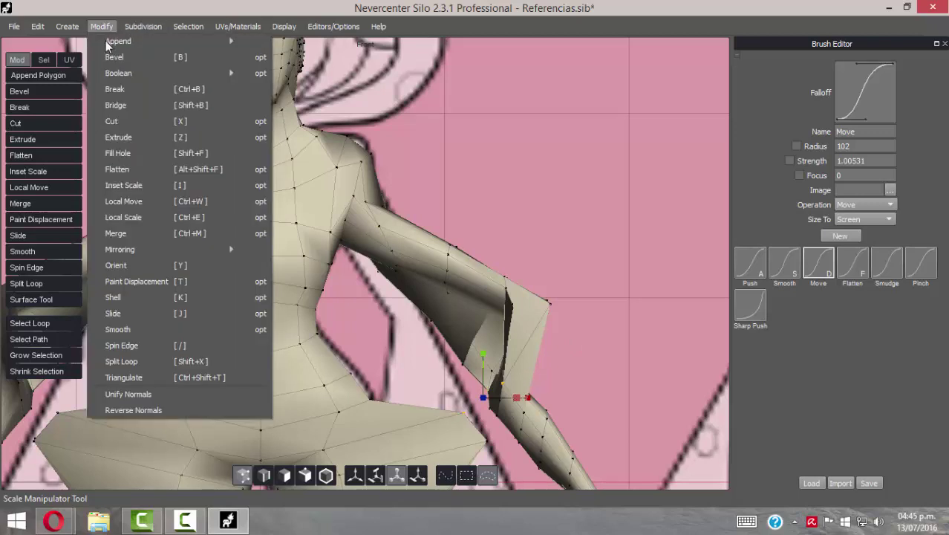
mouse_move(116, 247)
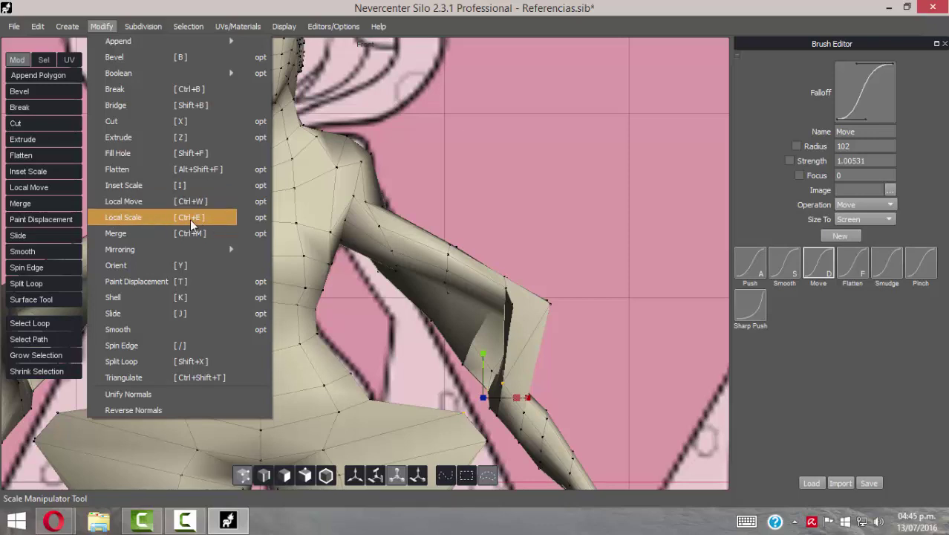
left_click(546, 174)
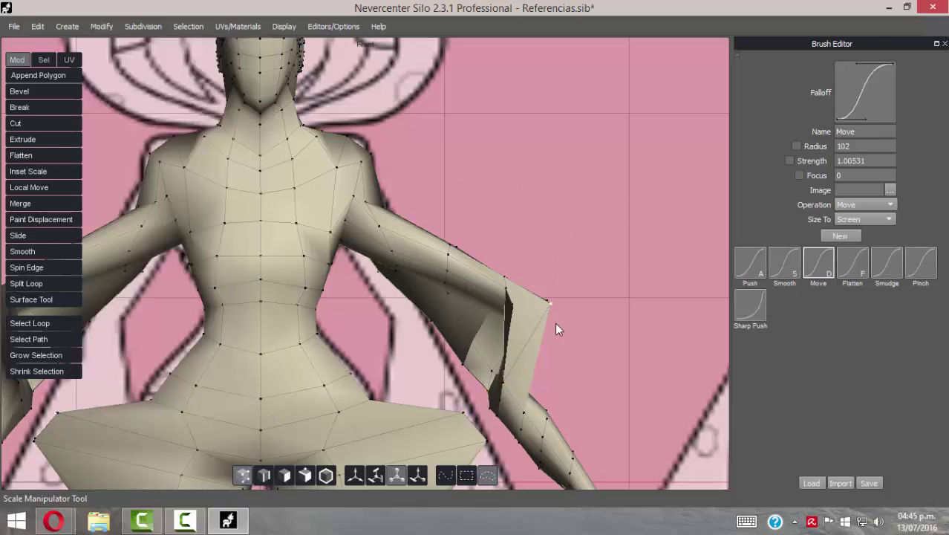
right_click_drag(607, 338, 432, 388, "alt")
middle_click_drag(375, 374, 389, 268, "alt")
left_click(393, 265)
left_click(410, 250)
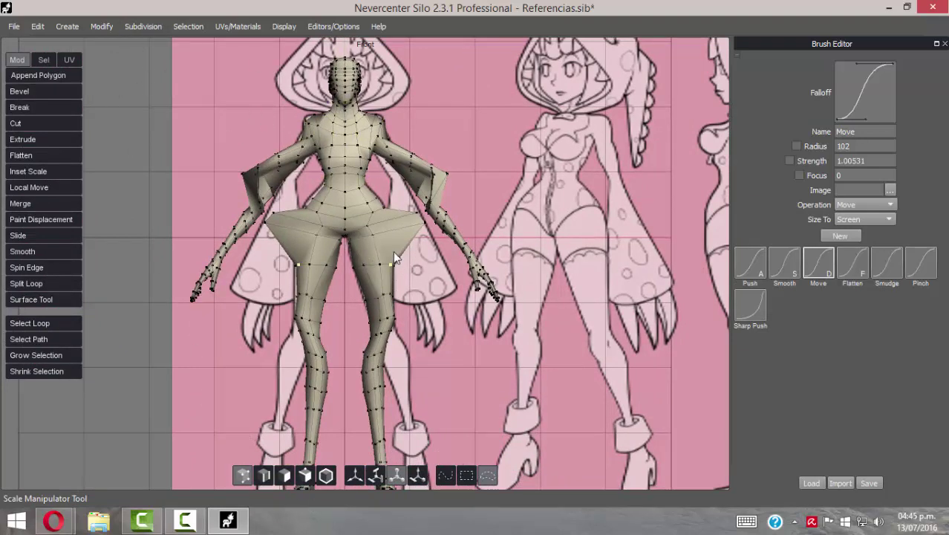
left_click(101, 26)
mouse_move(236, 46)
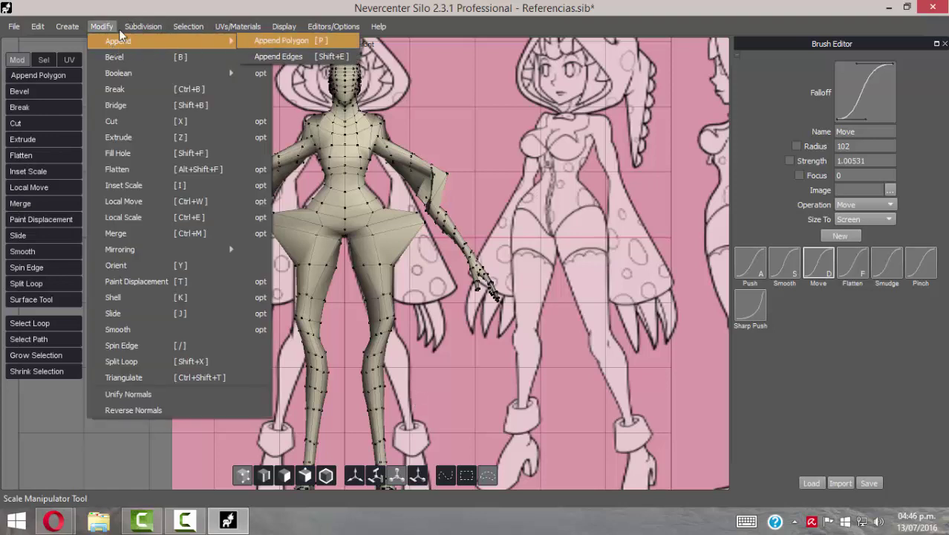
mouse_move(62, 28)
mouse_move(168, 41)
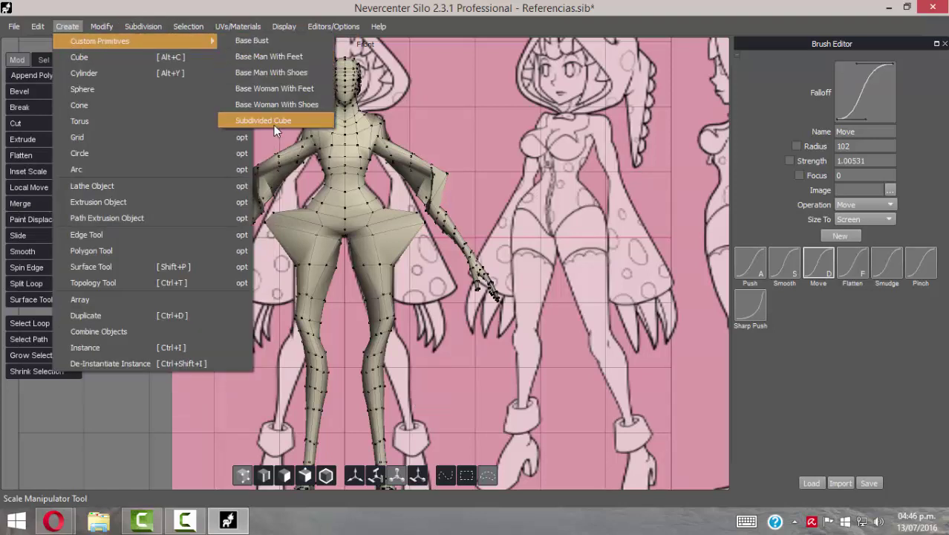
Select the base woman as a whole object and delete it from the scene
left_click(609, 4)
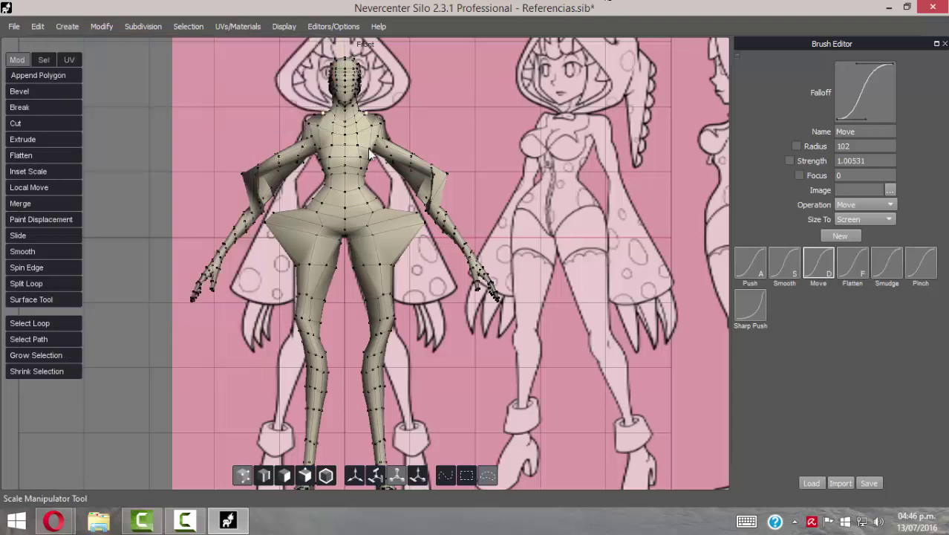
left_click(323, 477)
key("Delete")
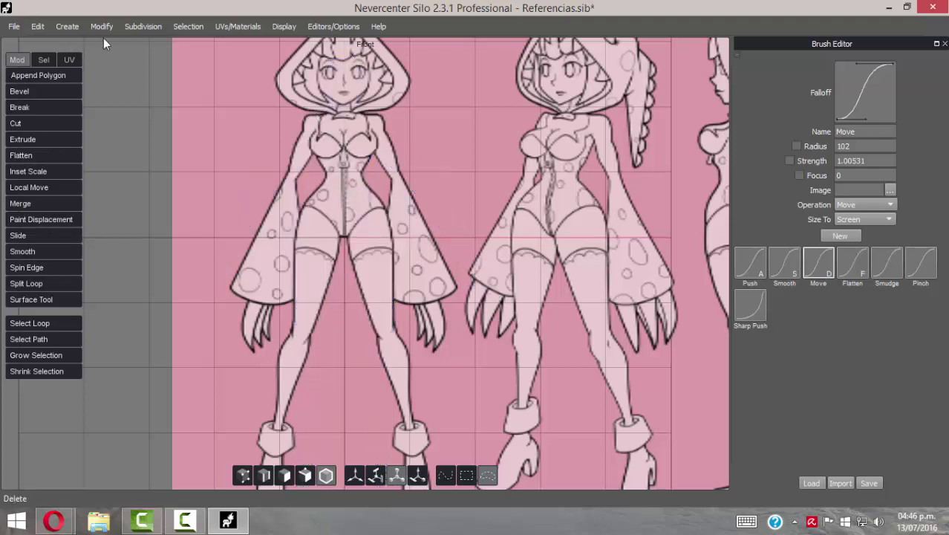
Add a cube primitive at the character's hips and display it in the four-view layout
left_click(69, 27)
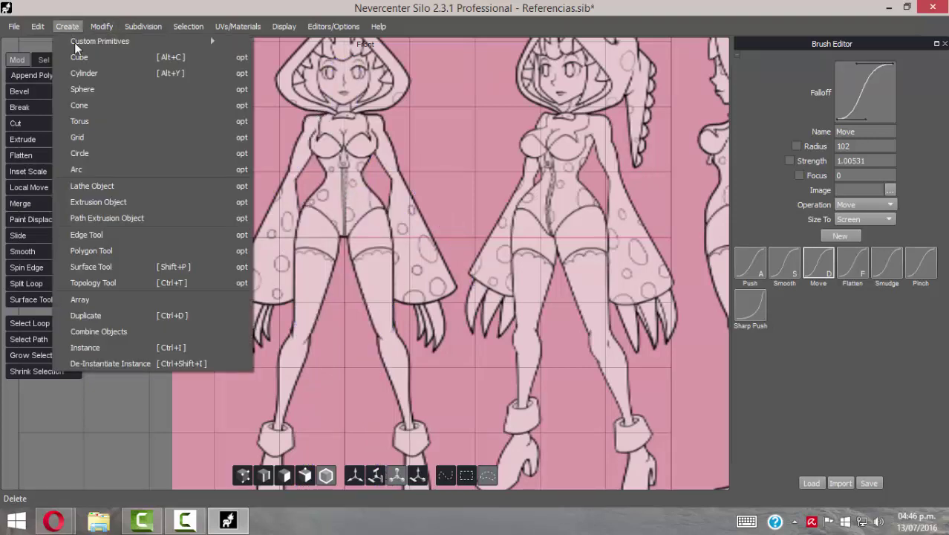
left_click(81, 58)
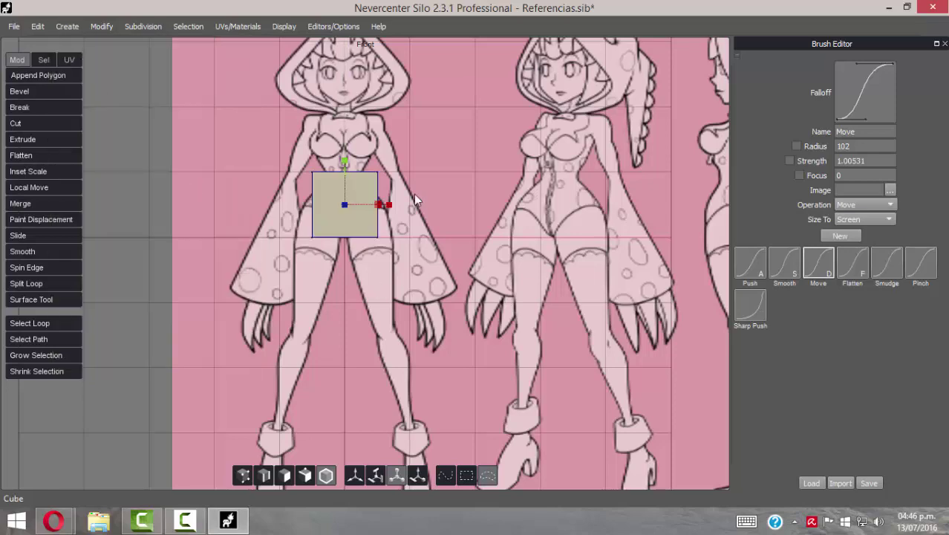
scroll(325, 196, "up", 3)
middle_click_drag(377, 179, 414, 229)
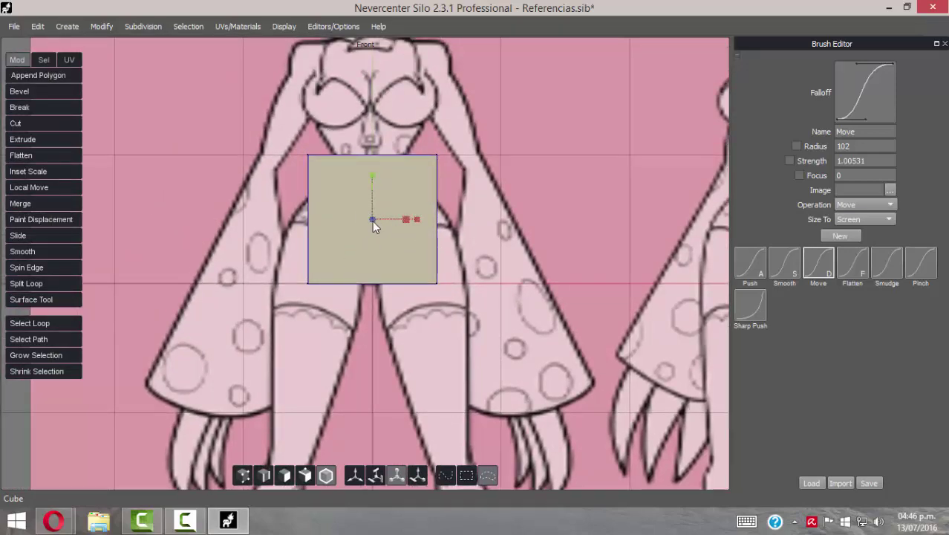
key("space")
key("space")
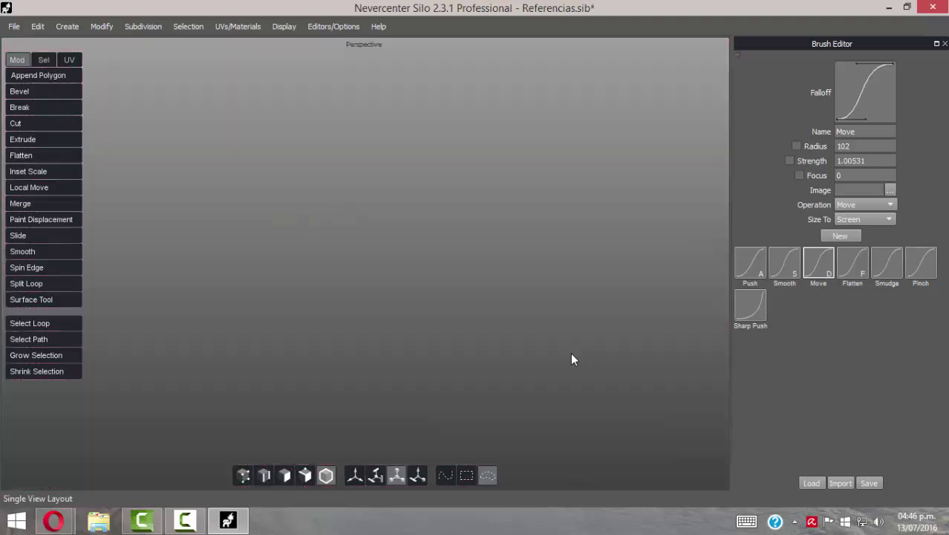
key("space")
Inspect the cube in the perspective view and frame it in all four viewports
left_click_drag(598, 360, 584, 343, "alt")
right_click_drag(584, 343, 489, 346, "alt")
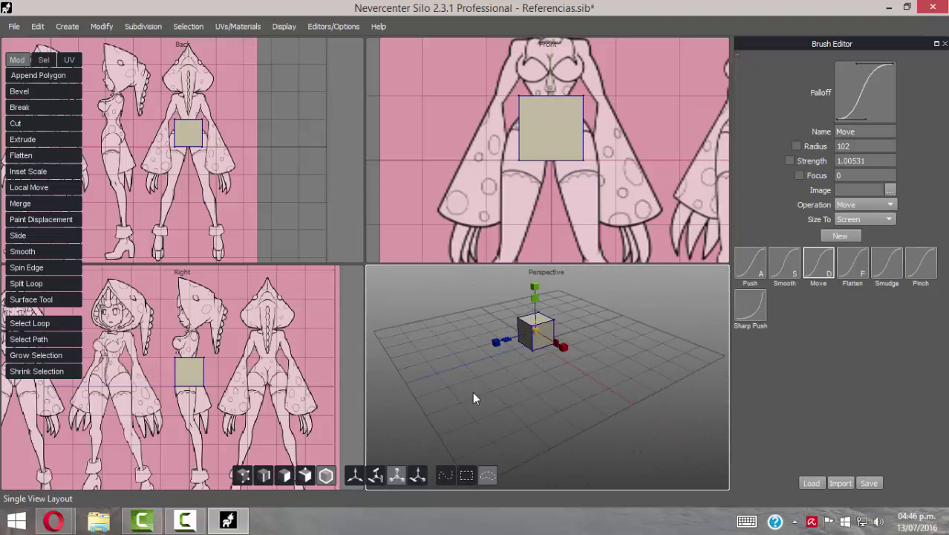
middle_click_drag(469, 371, 625, 364)
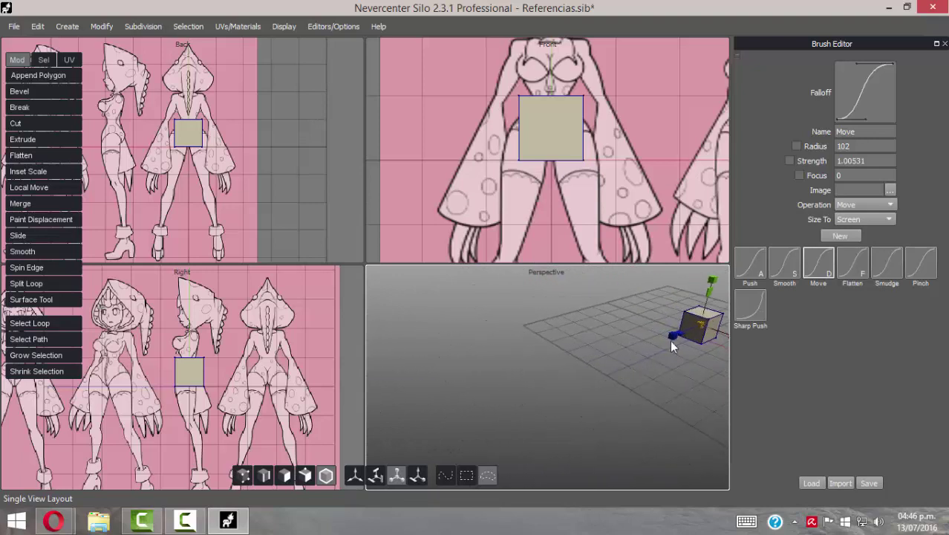
middle_click_drag(518, 379, 598, 385)
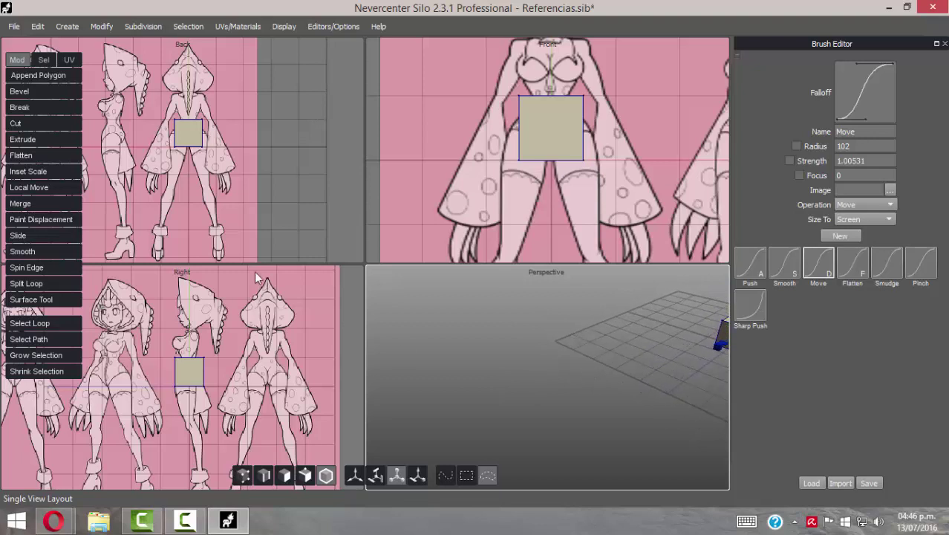
left_click(100, 27)
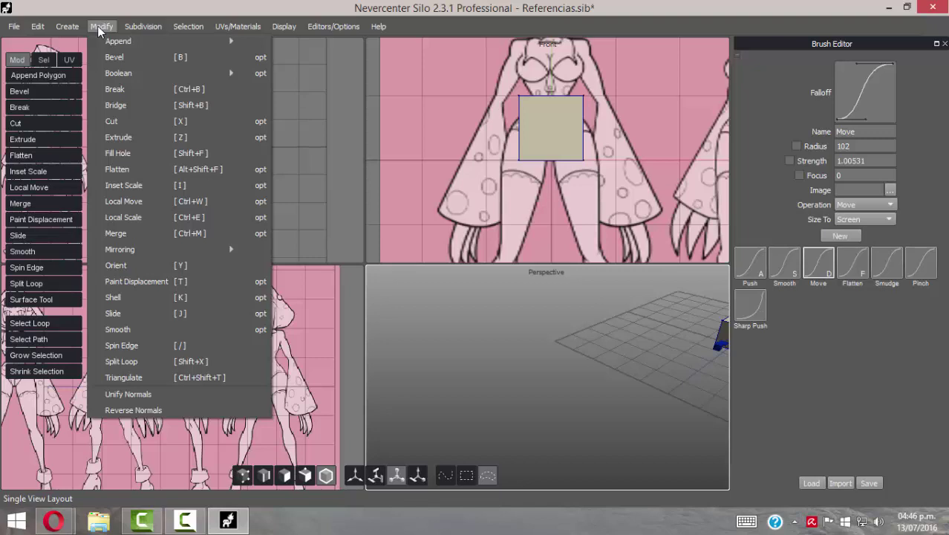
mouse_move(189, 30)
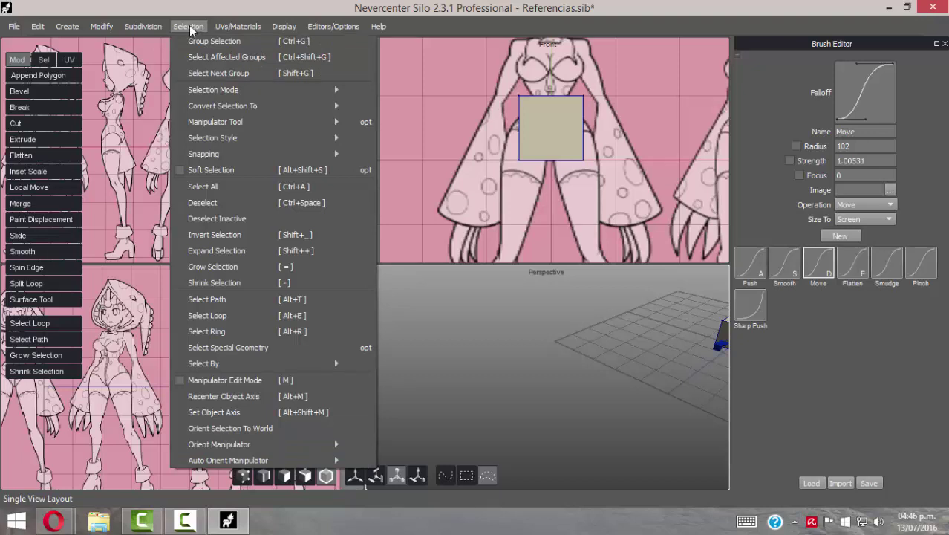
mouse_move(284, 30)
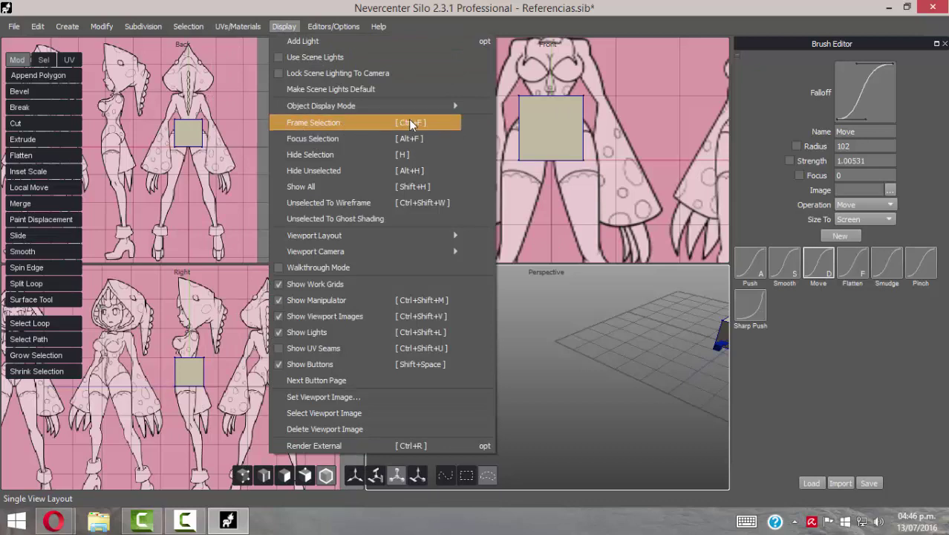
left_click(711, 394)
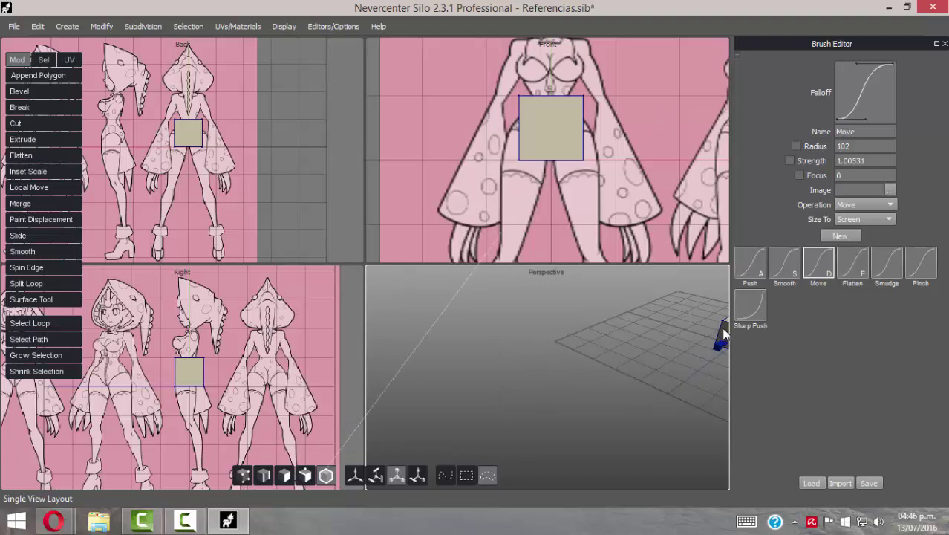
key("f")
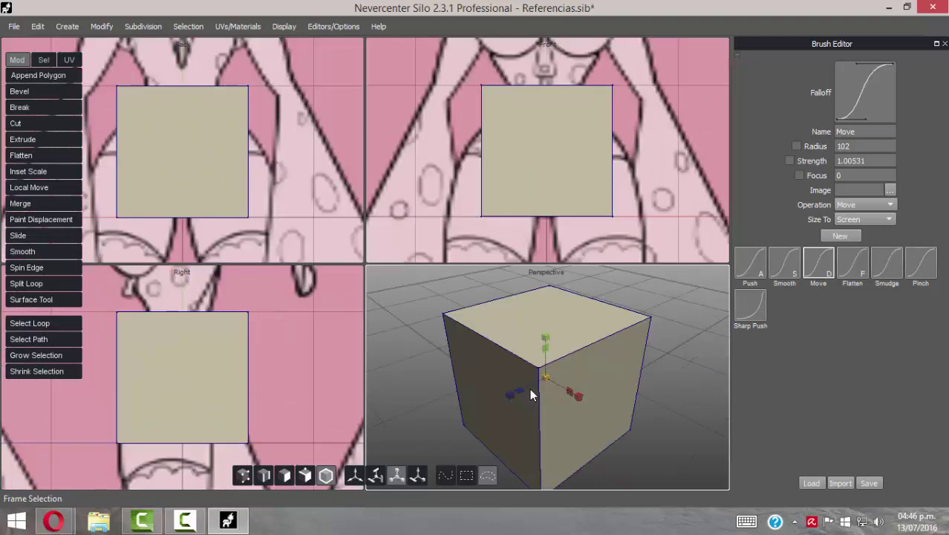
middle_click_drag(628, 373, 537, 325)
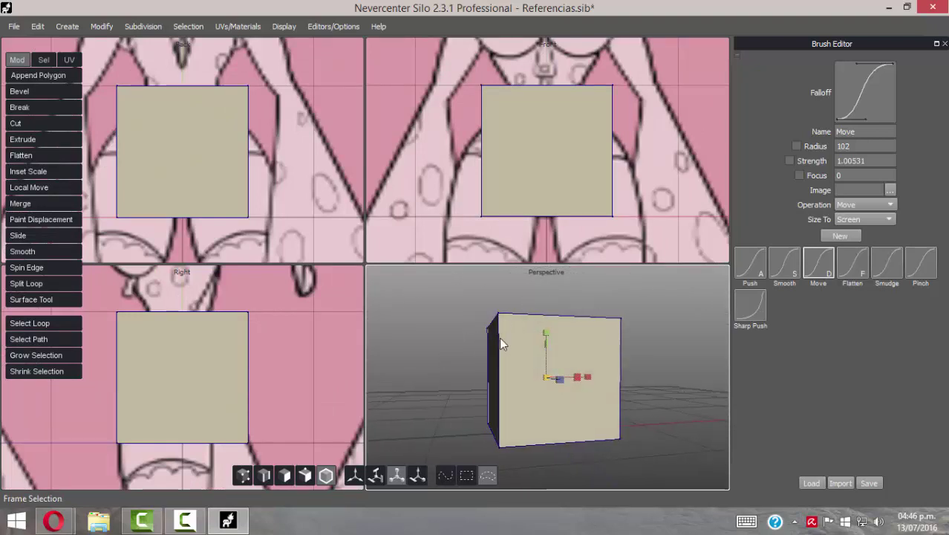
middle_click_drag(647, 330, 519, 148)
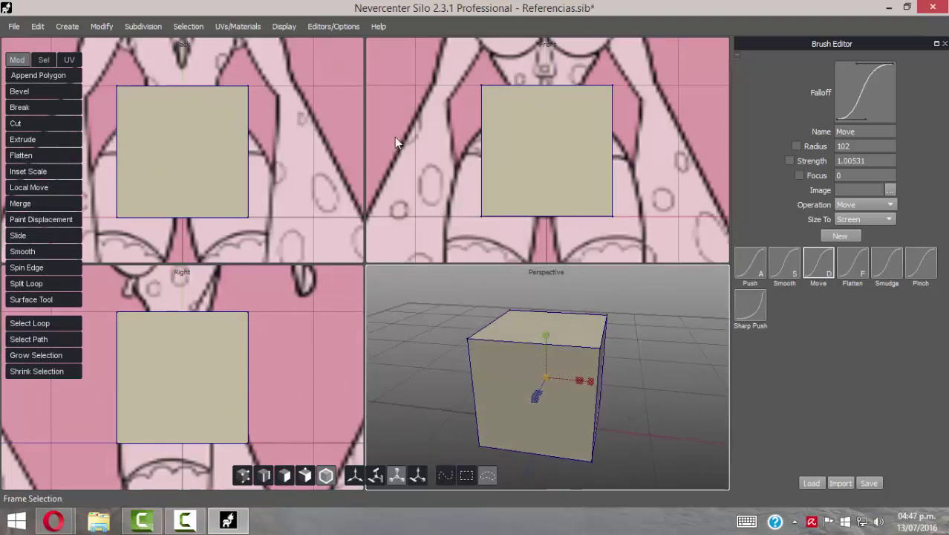
middle_click_drag(615, 338, 641, 356)
left_click(284, 26)
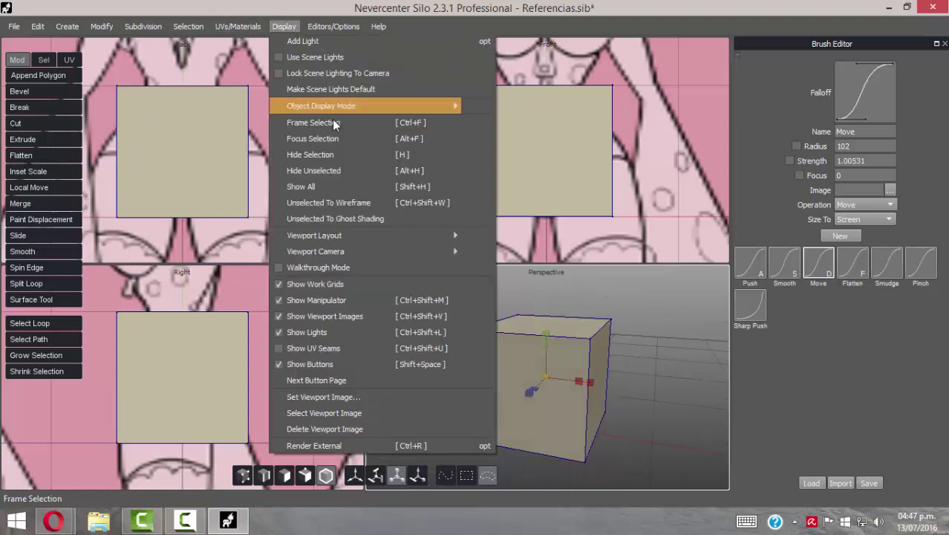
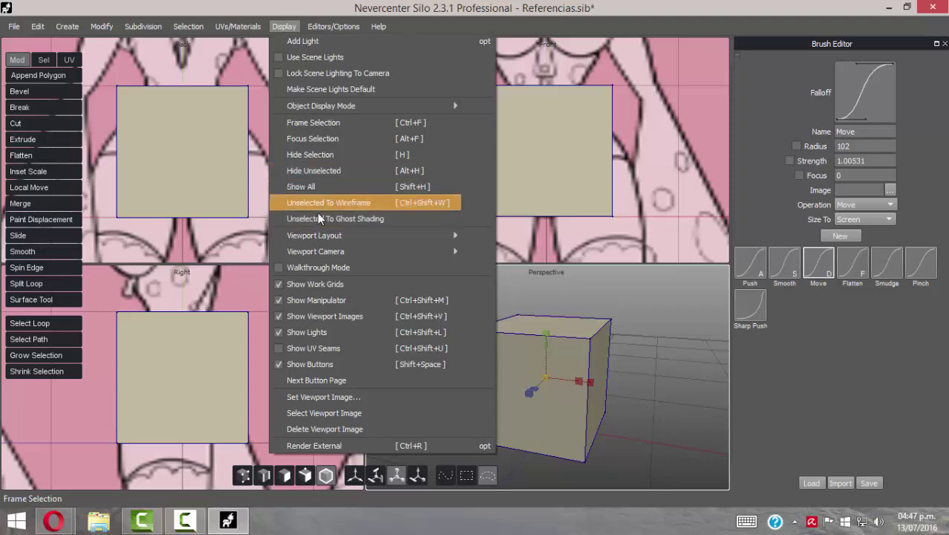
left_click(675, 355)
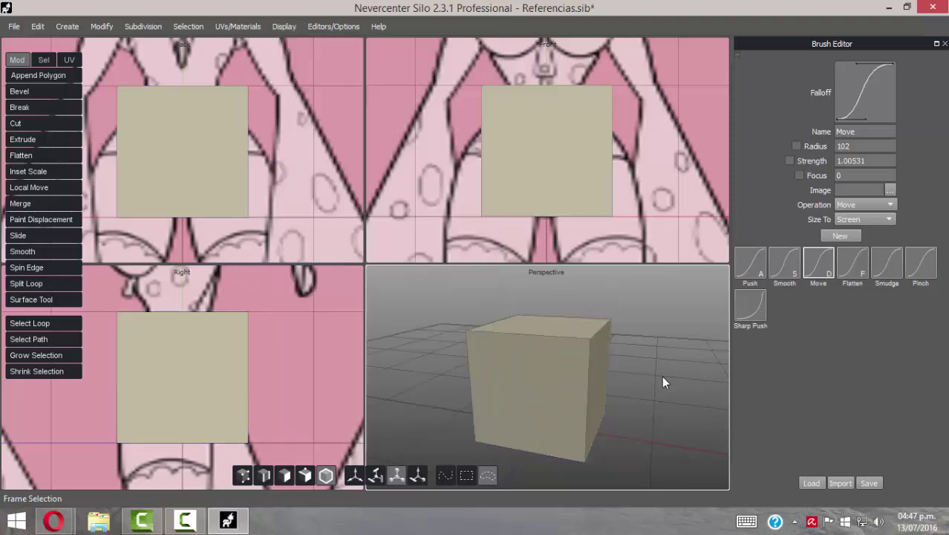
Delete the cube and add a cylinder primitive in its place
left_click(587, 385)
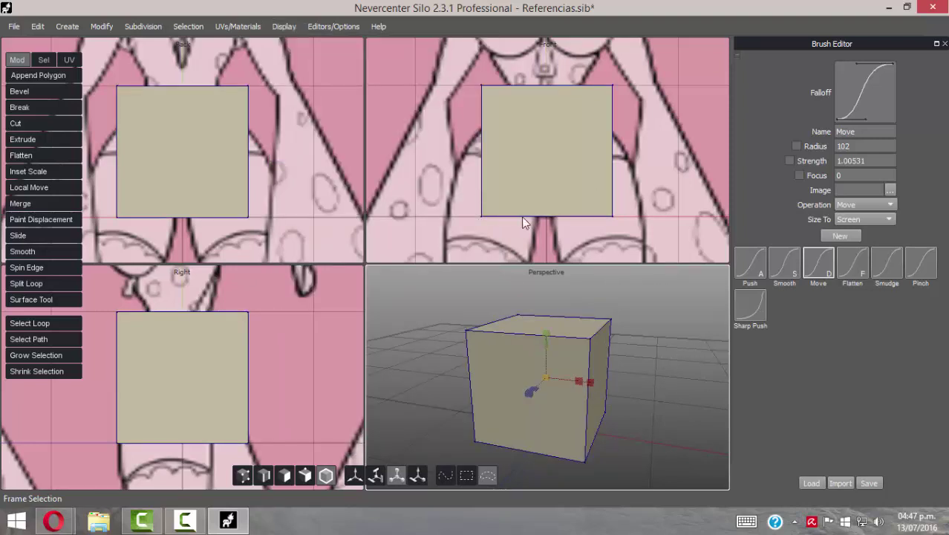
scroll(571, 336, "down", 4)
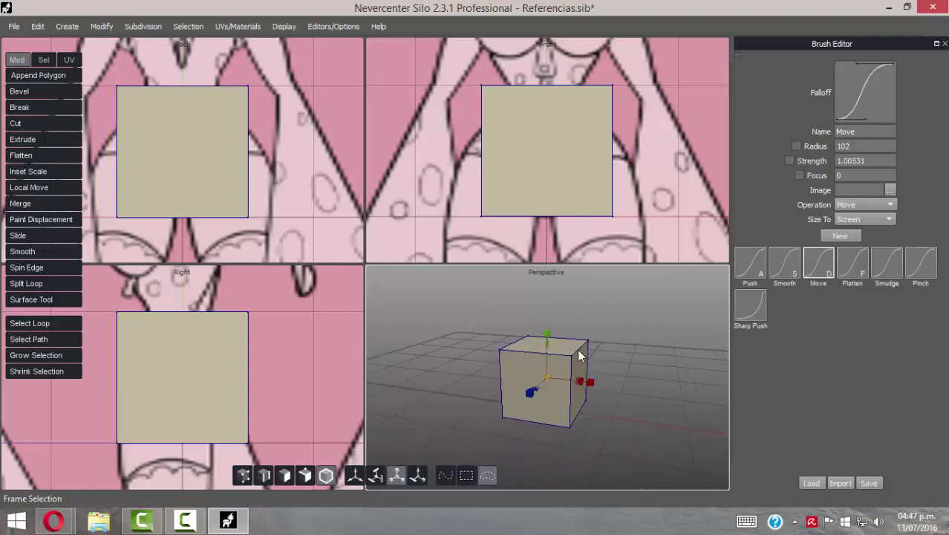
key("Delete")
left_click(100, 27)
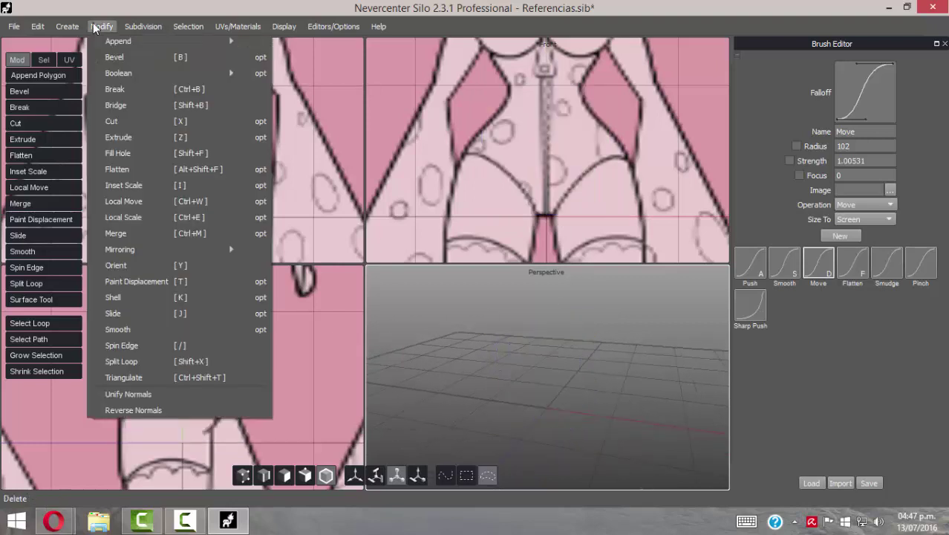
mouse_move(65, 23)
left_click(86, 74)
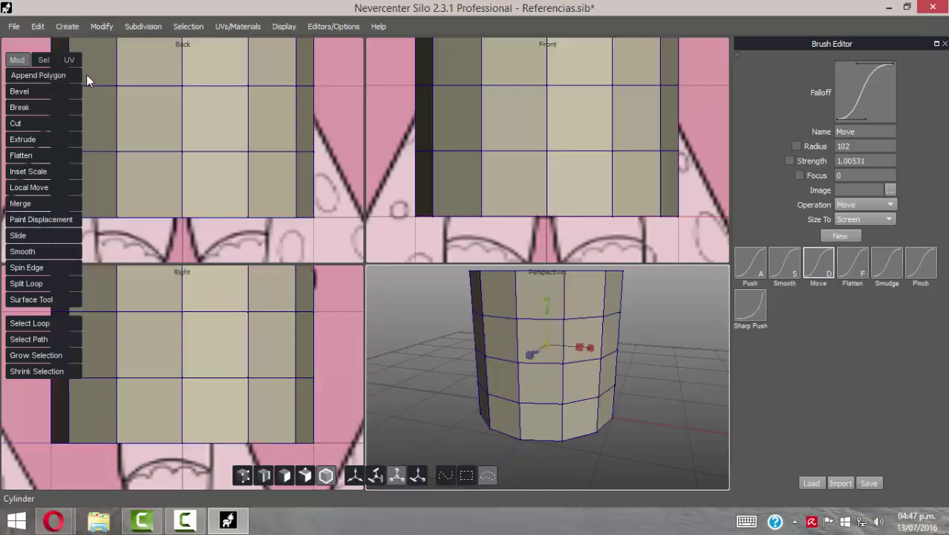
Examine the cylinder from slightly above in the single perspective view layout
scroll(658, 348, "down", 4)
scroll(613, 342, "up", 3)
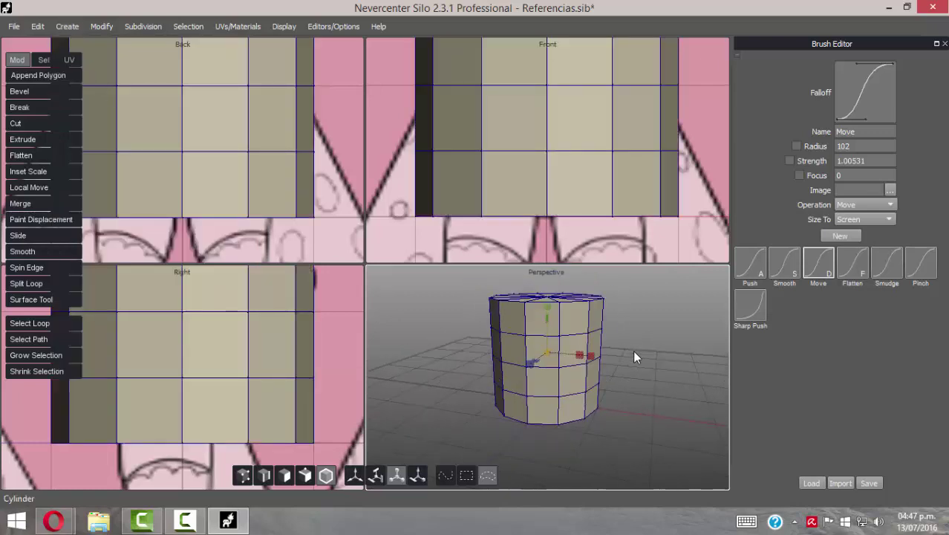
middle_click_drag(635, 355, 602, 334)
key("space")
scroll(495, 264, "down", 4)
scroll(542, 269, "up", 4)
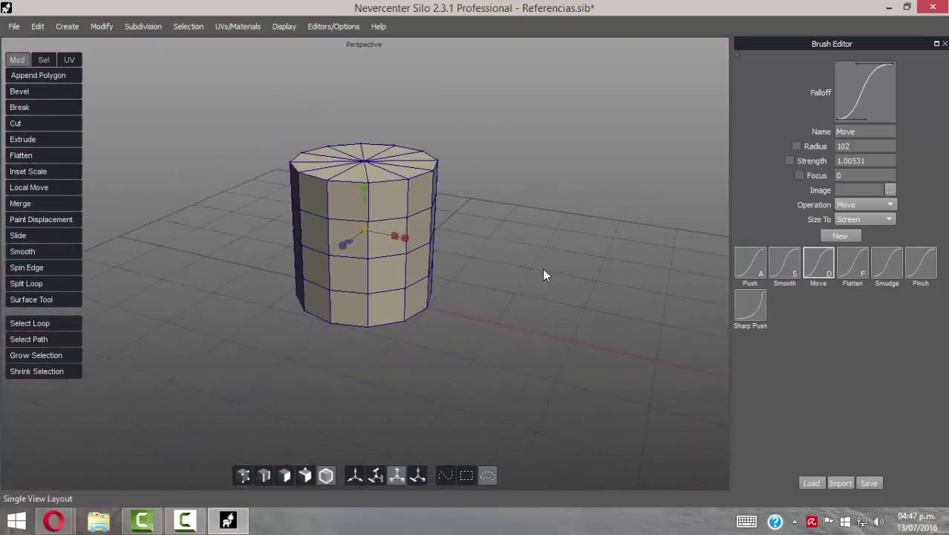
Close the Brush Editor and open the cylinder's Object Properties
mouse_move(559, 263)
middle_mouse_down()
mouse_move(521, 261)
mouse_move(511, 246)
middle_mouse_up()
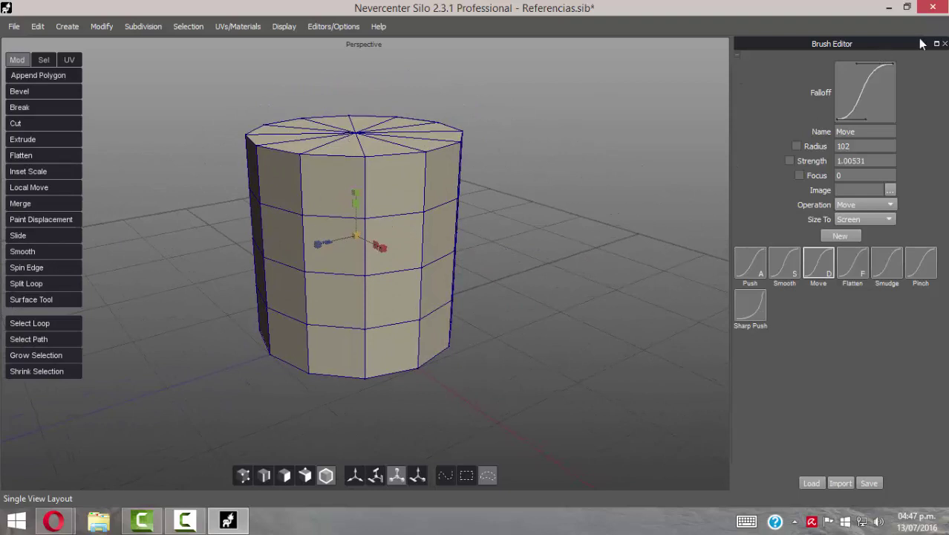
left_click(944, 44)
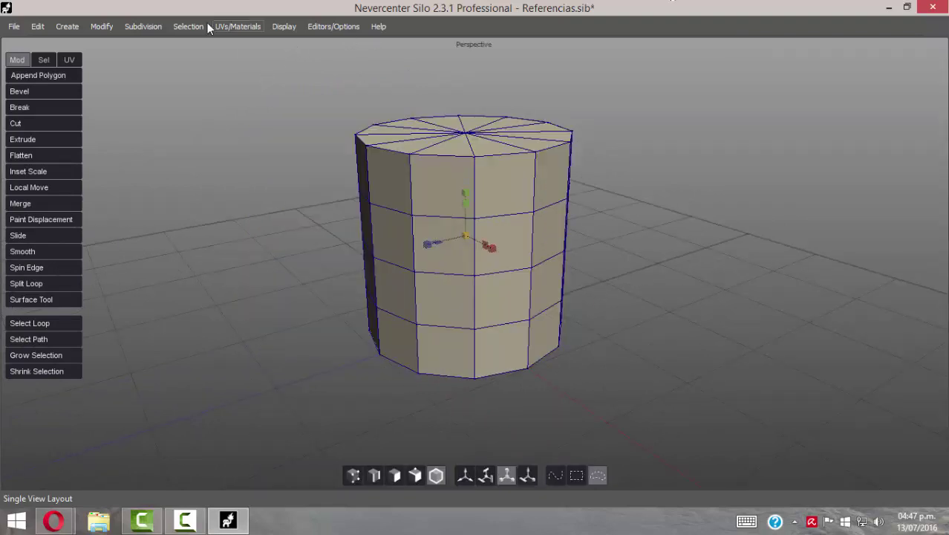
left_click(329, 28)
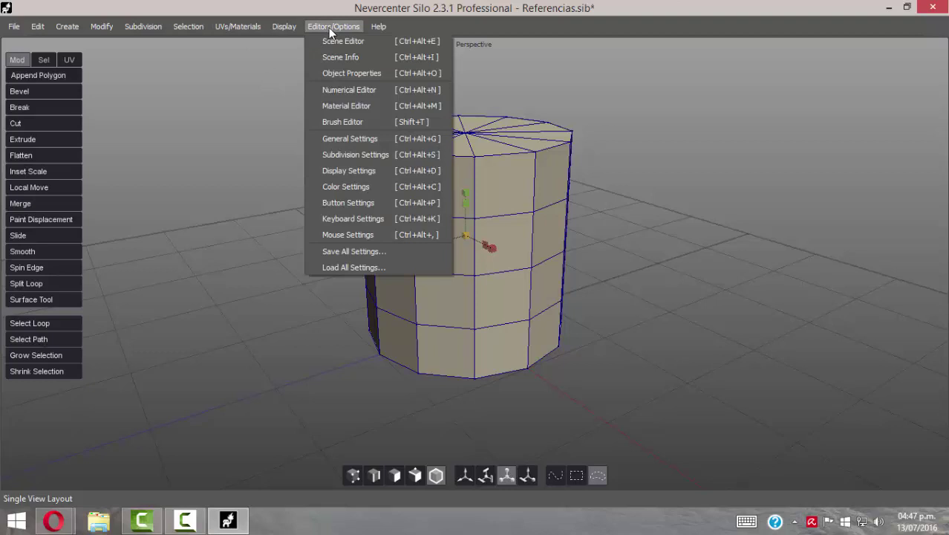
left_click(343, 72)
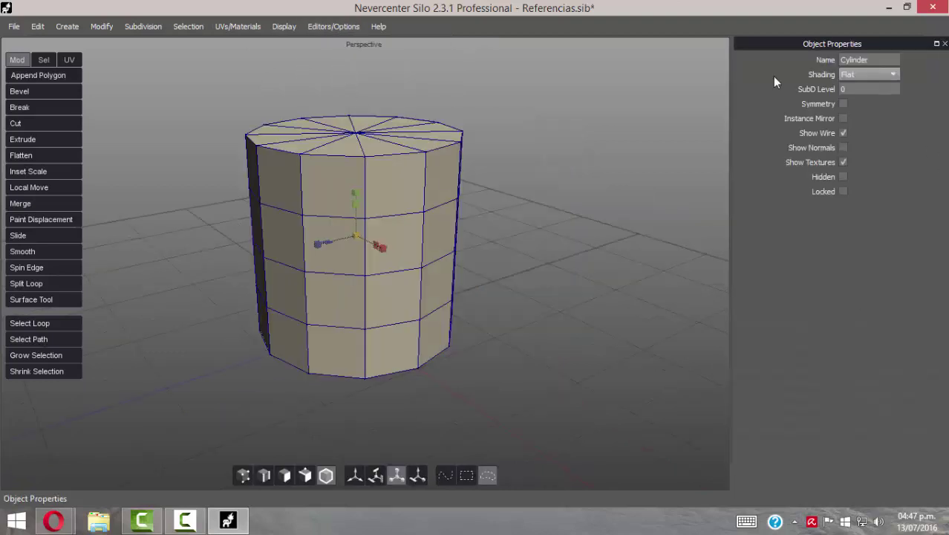
double_click(845, 61)
left_click_drag(427, 190, 396, 229, "alt")
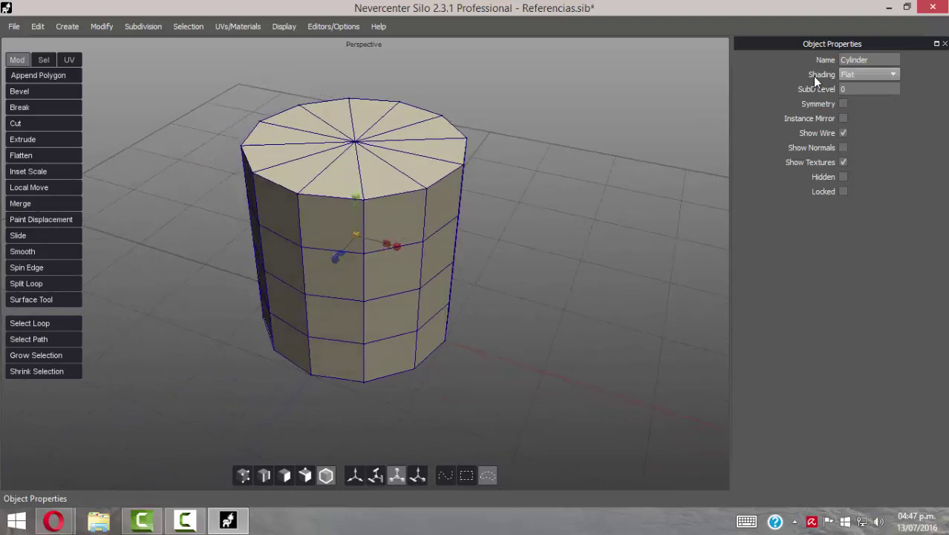
middle_click_drag(377, 189, 358, 146)
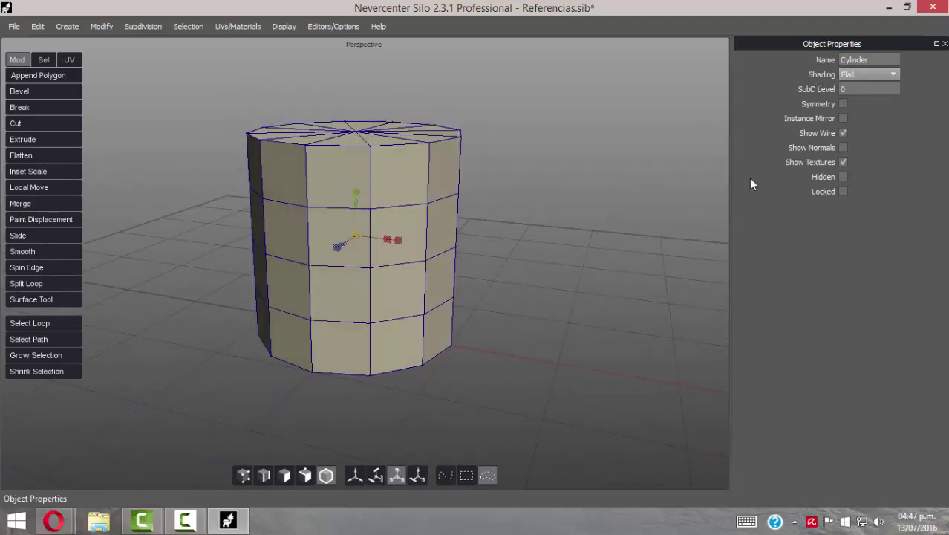
Try the Smooth and Wireframe shading modes on the cylinder
left_click(860, 74)
left_click(866, 90)
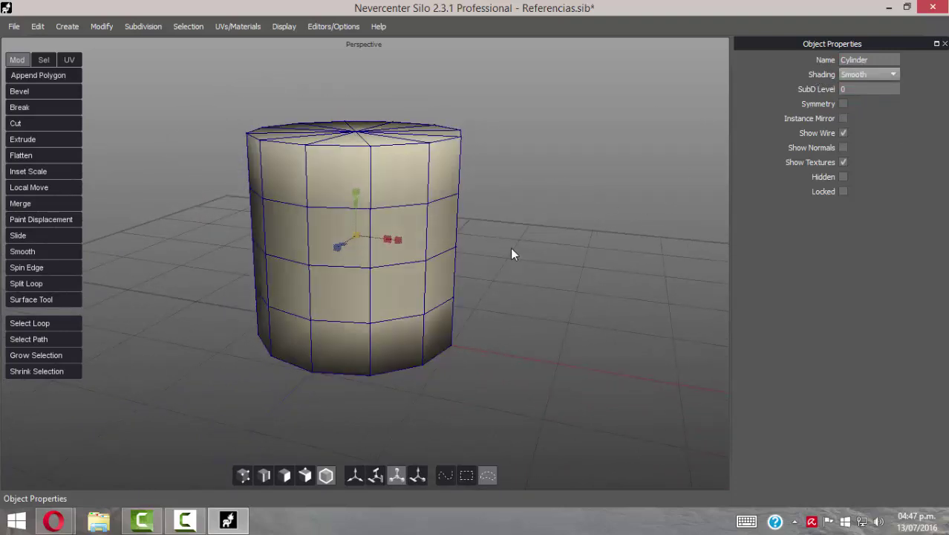
middle_click_drag(511, 254, 571, 214)
left_click(880, 73)
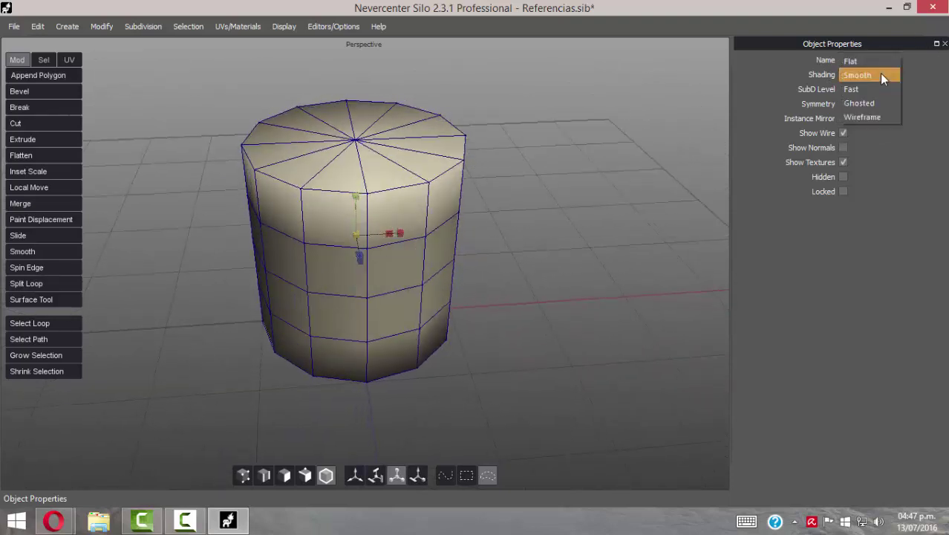
left_click(874, 117)
mouse_move(660, 191)
middle_mouse_down()
mouse_move(557, 236)
mouse_move(854, 89)
middle_mouse_up()
Return the cylinder to Flat shading, inspect it, and close its Object Properties
left_click(865, 74)
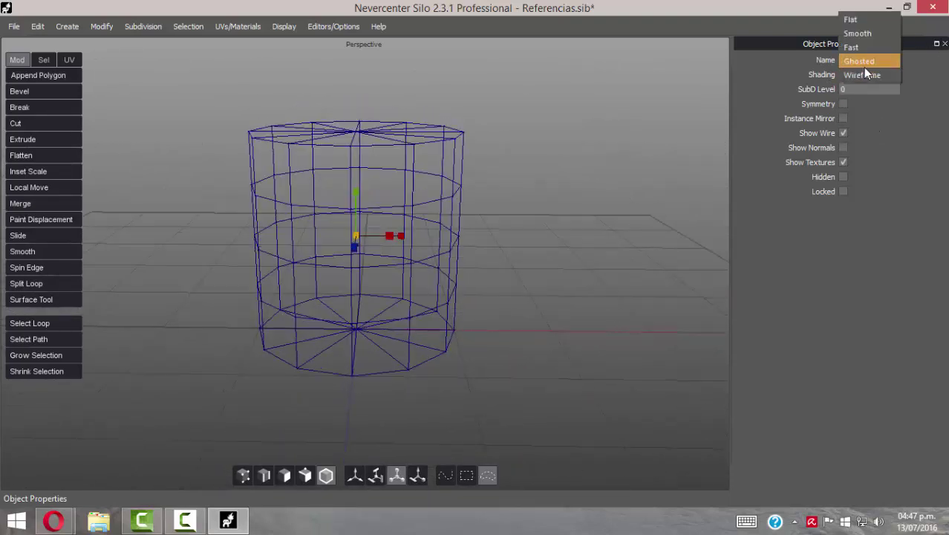
left_click(851, 20)
middle_click_drag(550, 149, 574, 194)
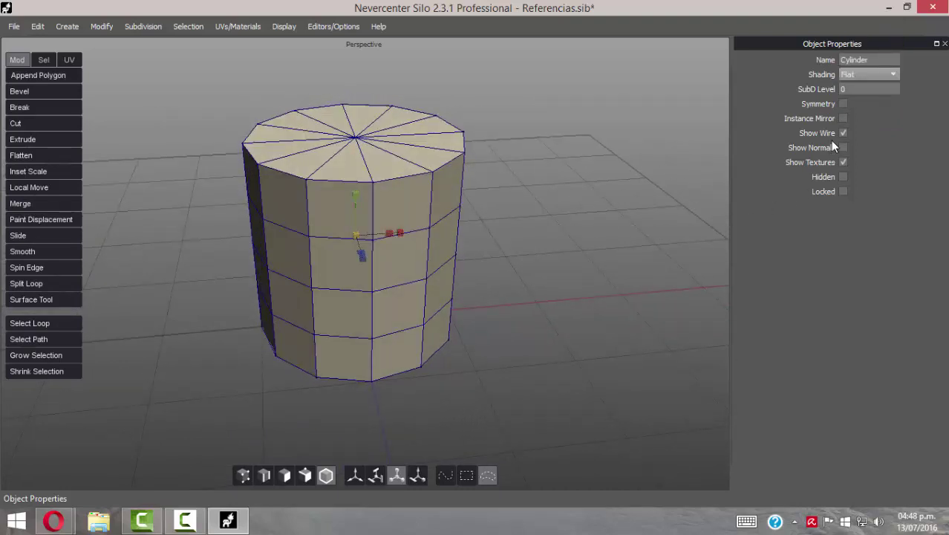
middle_click_drag(554, 216, 568, 211)
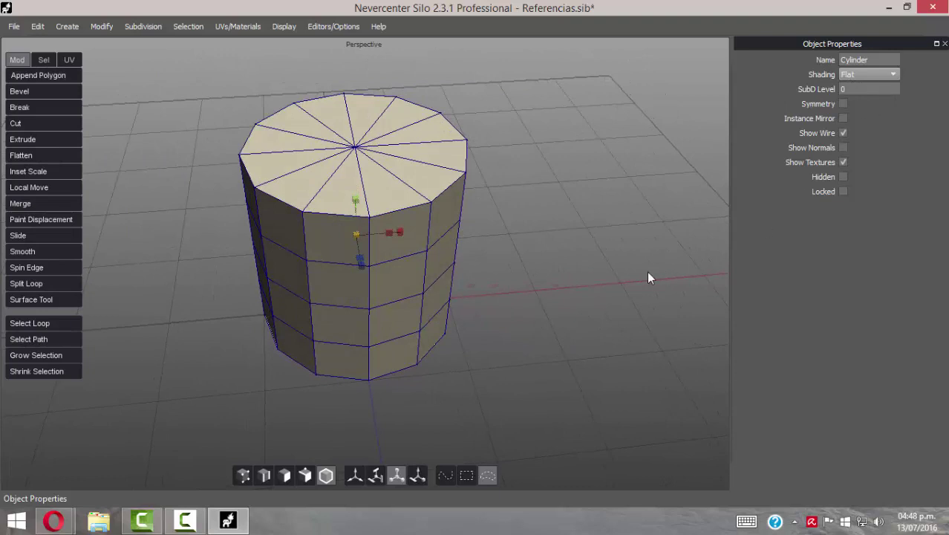
middle_click_drag(555, 295, 508, 262)
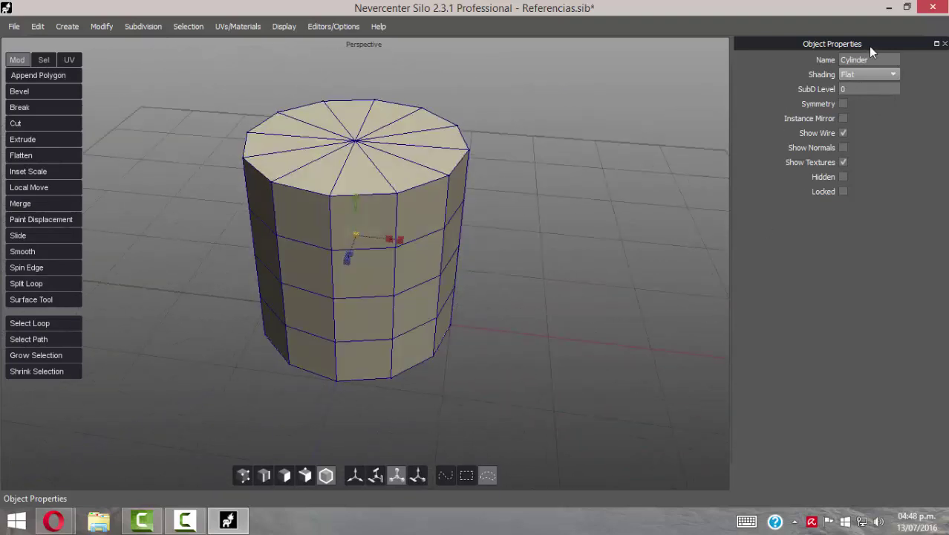
left_click(945, 44)
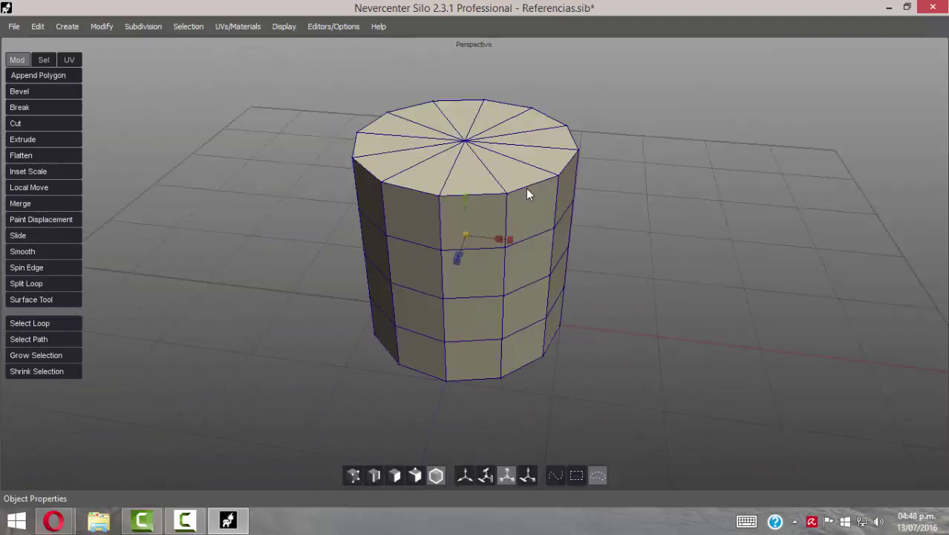
Delete the cylinder and add a default sphere primitive
key("Delete")
left_click(75, 28)
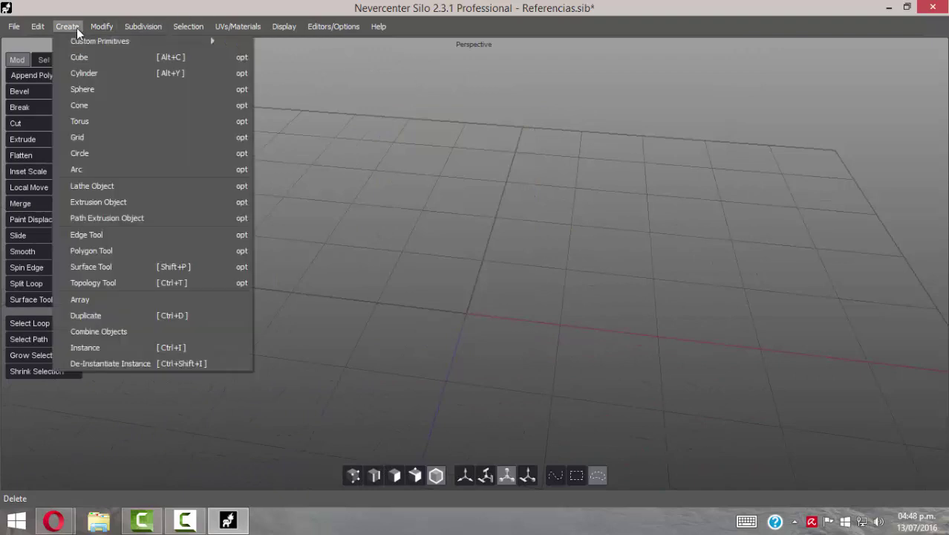
left_click(80, 87)
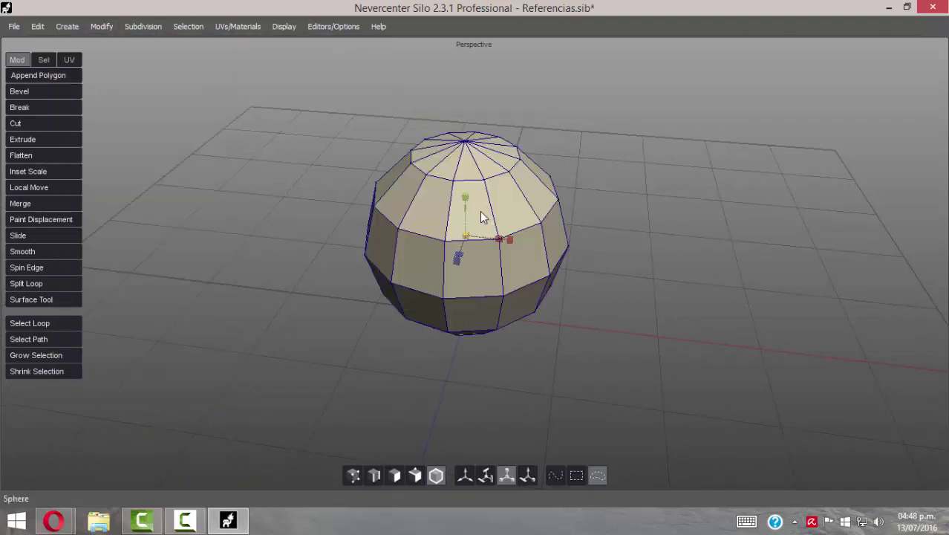
Replace the sphere with one made from the Sphere options, with radius 1 m, 12 sections and 6 height sections
key("Delete")
left_click(68, 27)
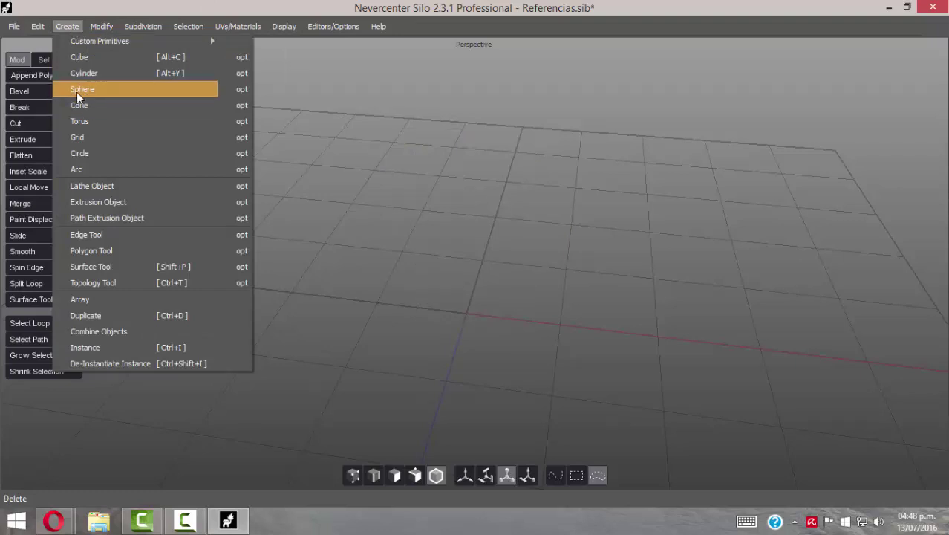
left_click(243, 89)
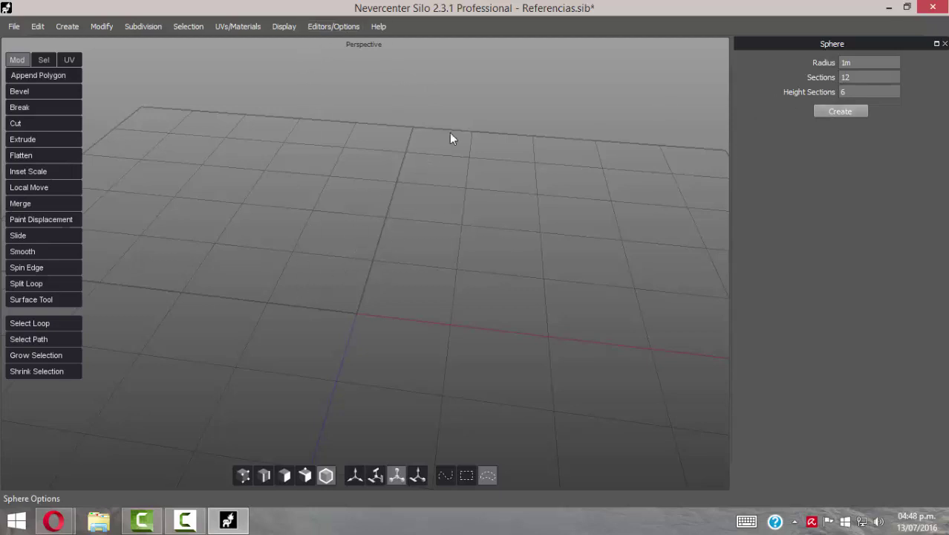
left_click(841, 113)
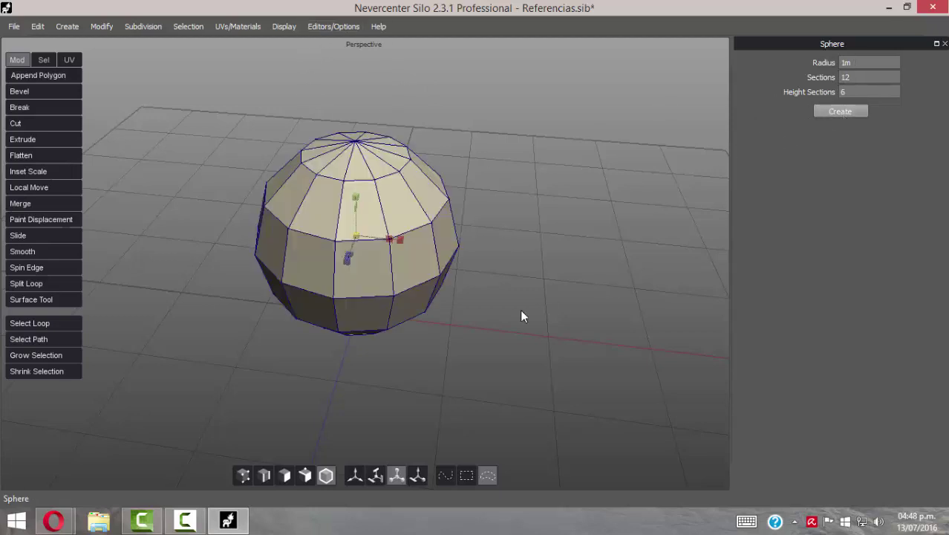
middle_click_drag(447, 289, 703, 204)
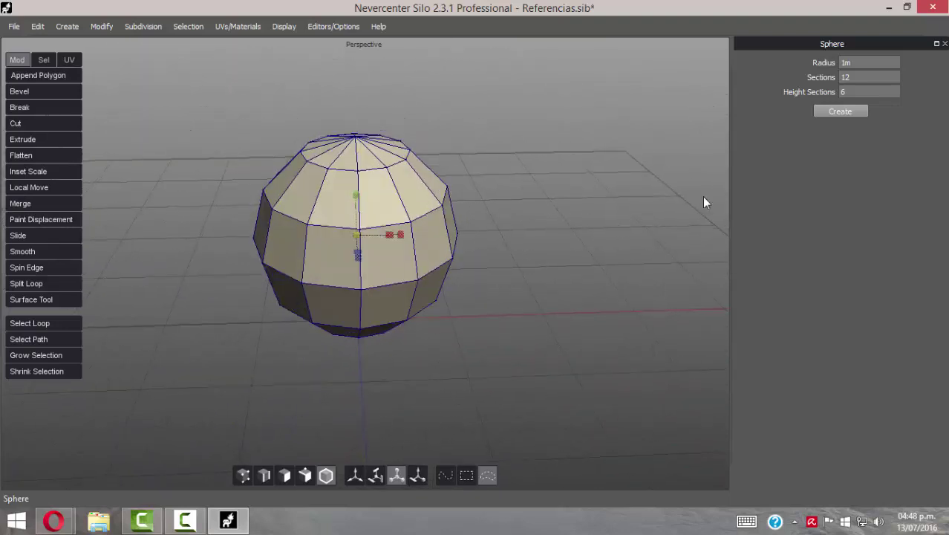
Try a radius of 0.8 m on the sphere, finally setting it to 1.1 m
double_click(850, 64)
type("0.8")
key("Return")
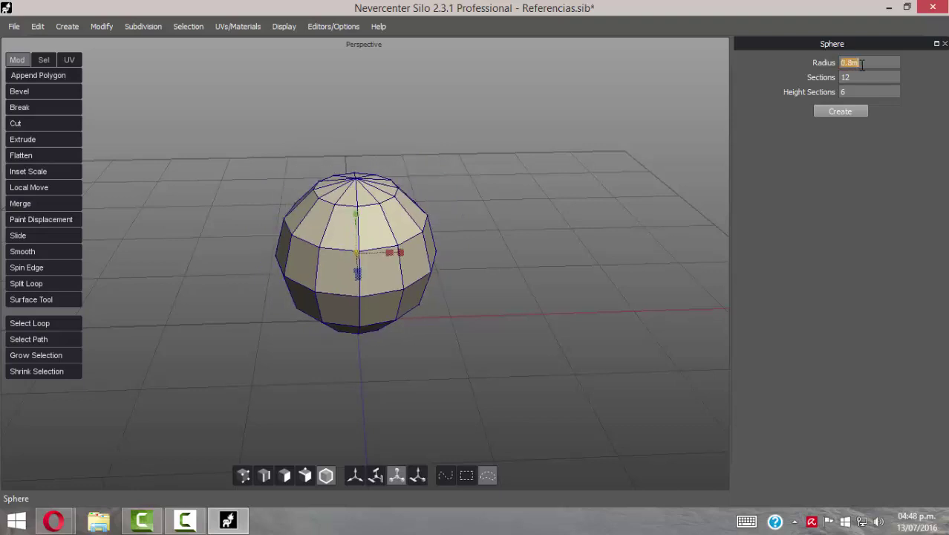
type("1.1")
key("Return")
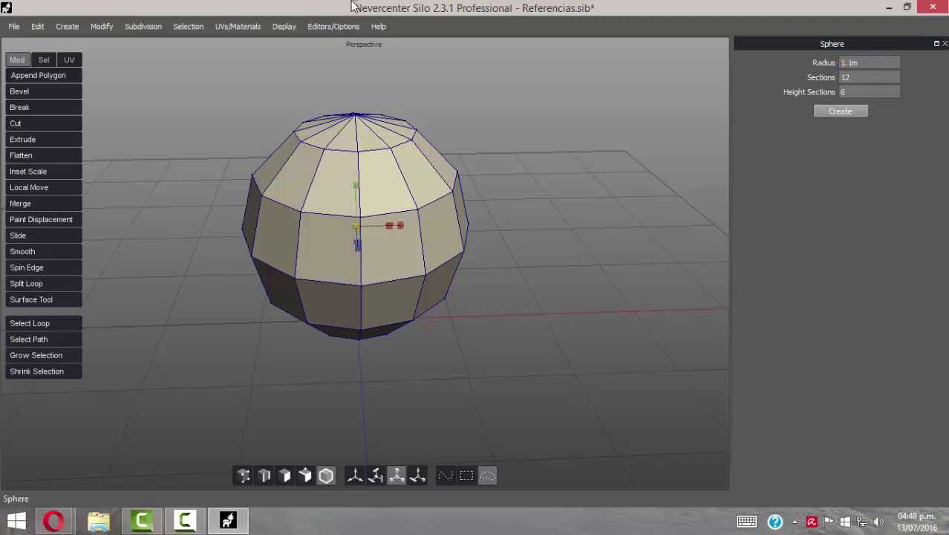
Open the General Settings and switch the units to Generic and back to Metric
left_click(321, 25)
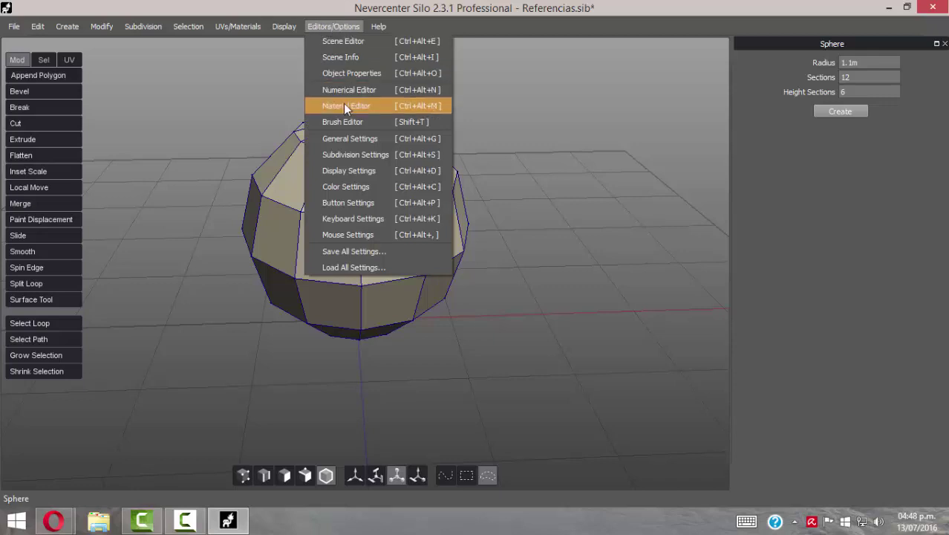
left_click(349, 138)
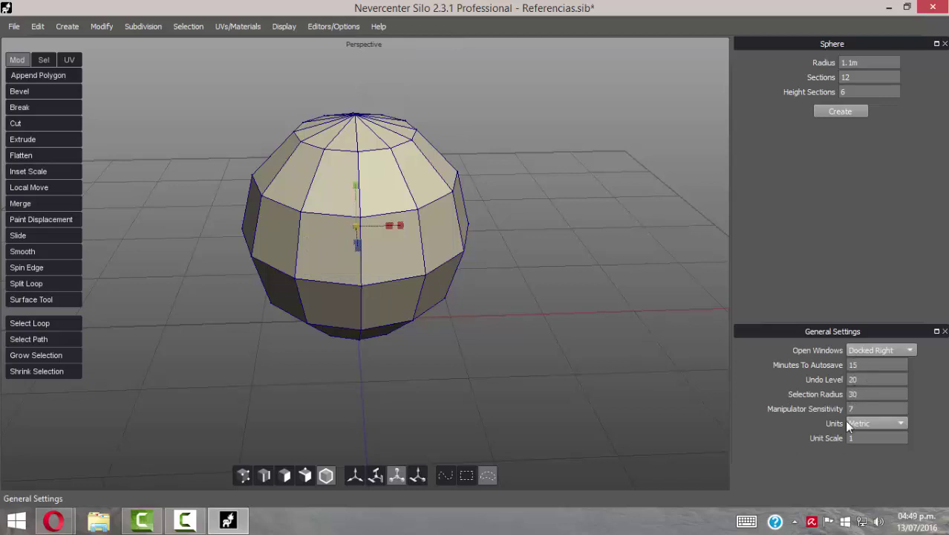
left_click(894, 427)
left_click(887, 410)
left_click(880, 420)
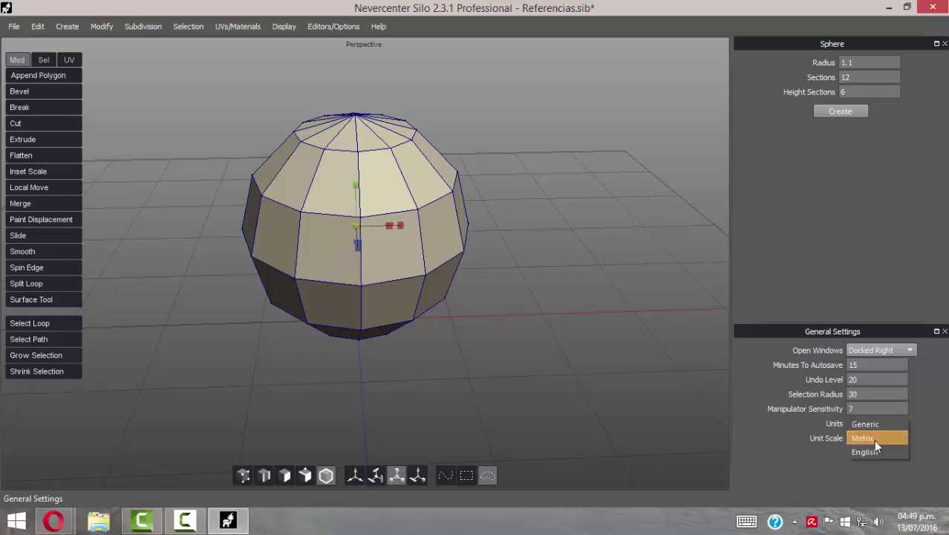
left_click(876, 439)
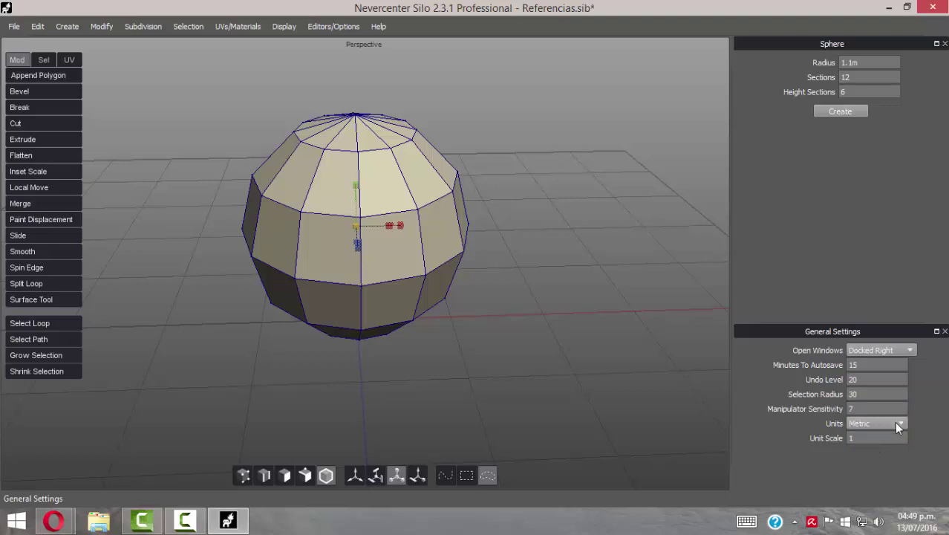
Switch the units to English and restore them to Metric
left_click(895, 421)
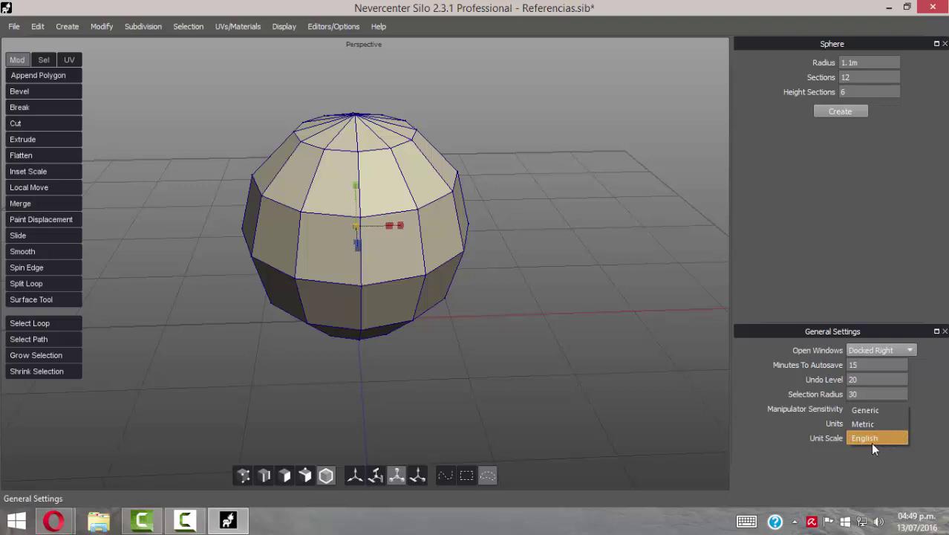
left_click(873, 440)
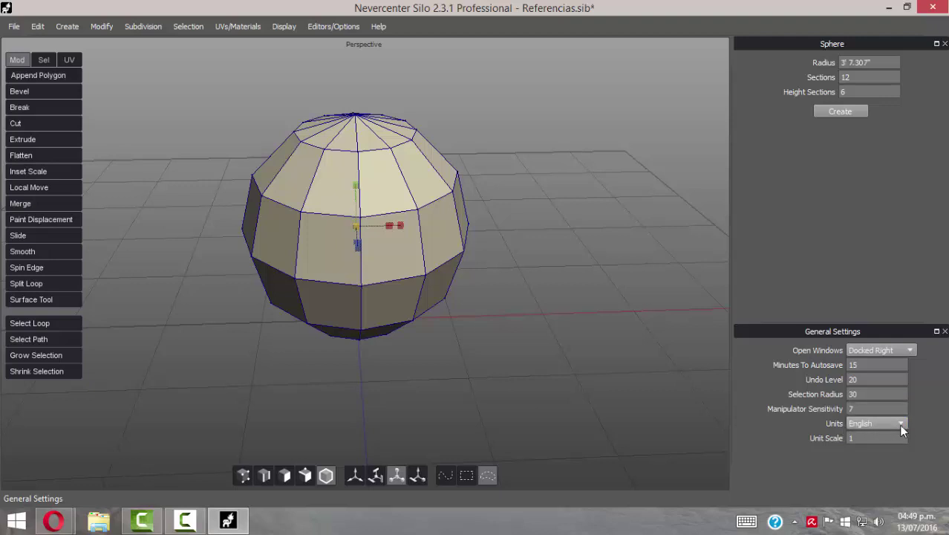
left_click(901, 425)
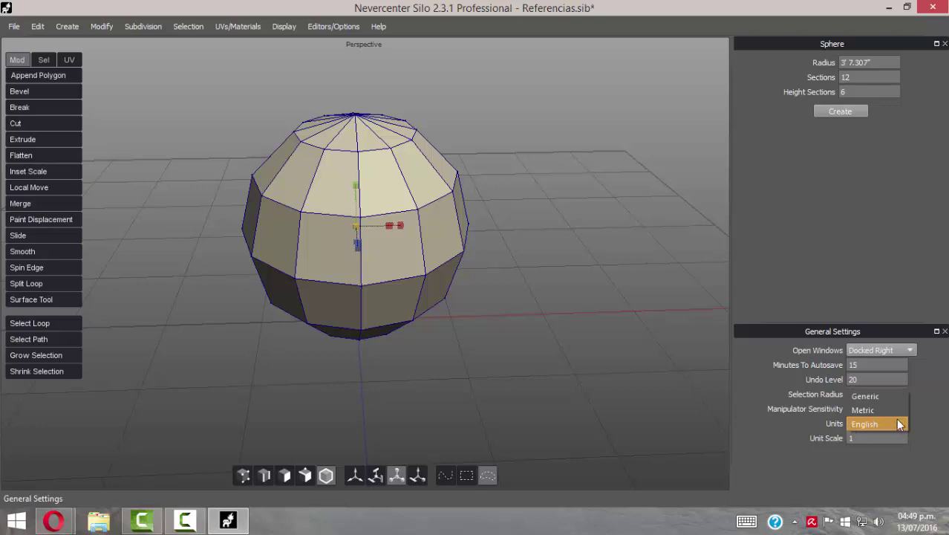
left_click(883, 409)
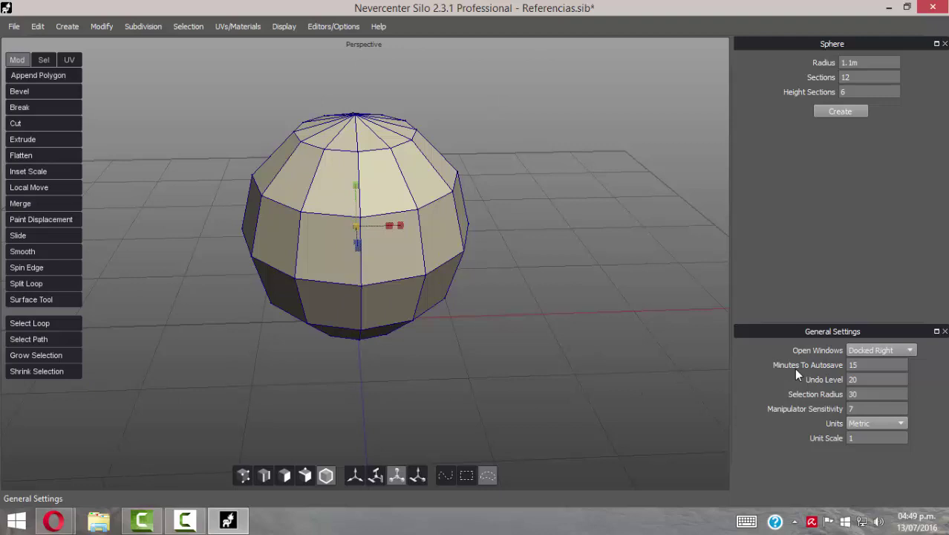
Set the autosave interval to 10 minutes and activate the Move manipulator in vertex selection mode
double_click(862, 364)
type("10")
left_click(360, 477)
left_click(243, 476)
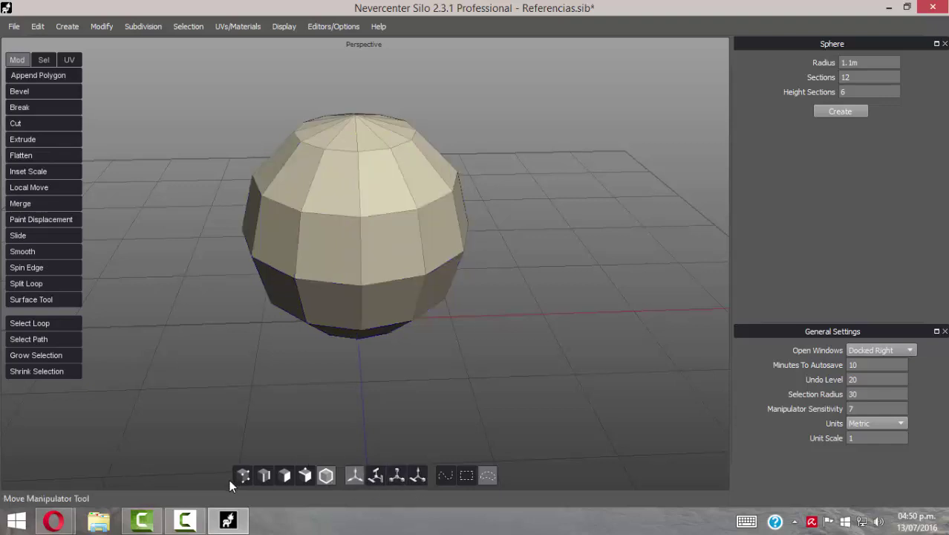
Try moving three of the sphere's upper vertices outward, one at a time
left_click(450, 193)
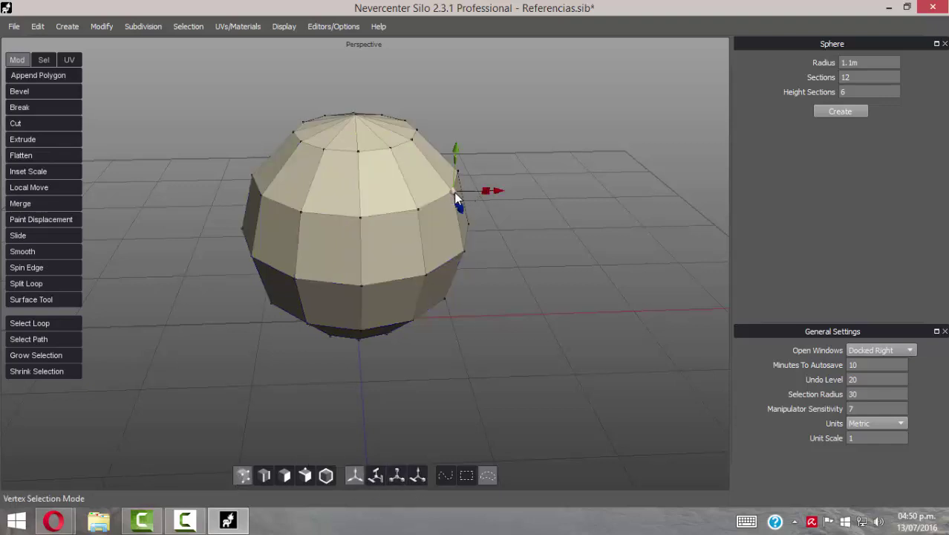
left_click_drag(454, 195, 566, 143)
left_click(260, 196)
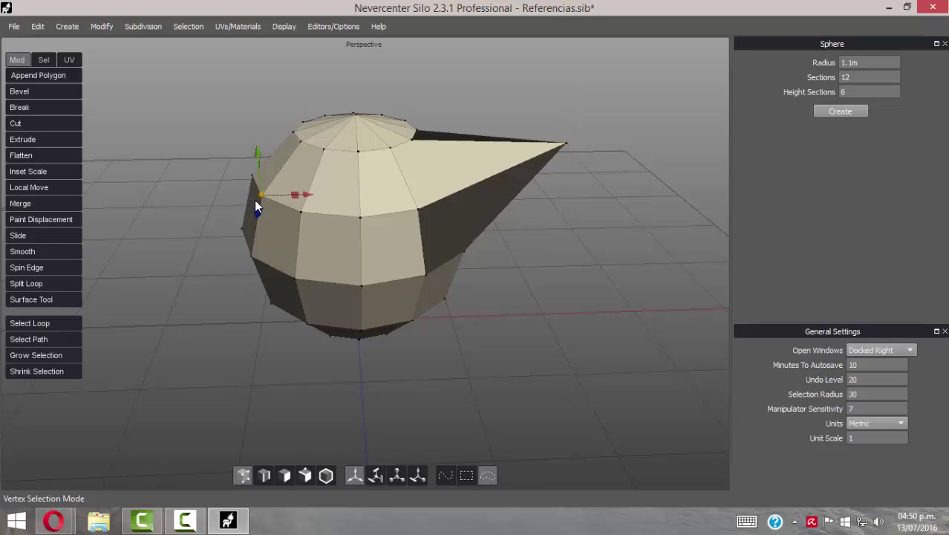
left_click_drag(255, 206, 111, 315)
left_click(300, 142)
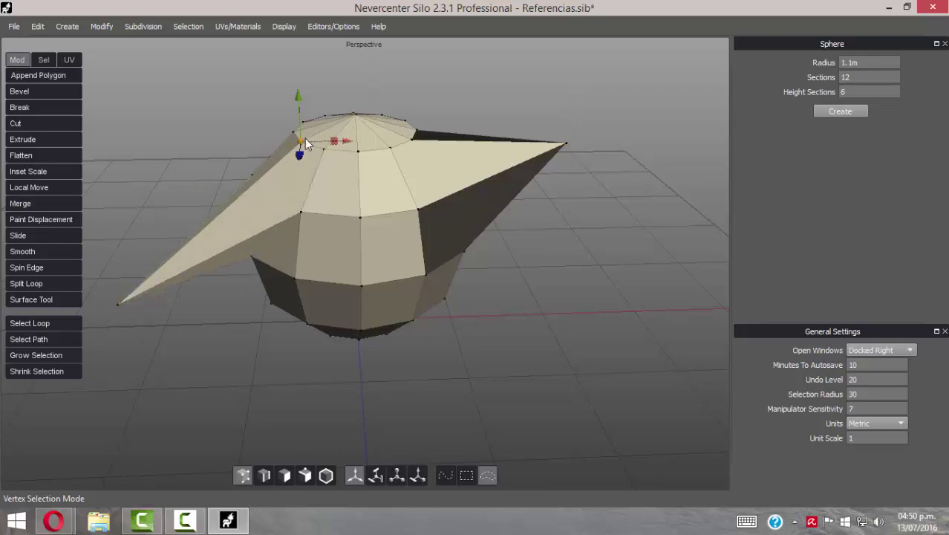
left_click_drag(296, 134, 225, 75)
Undo the three vertex moves on the sphere
key("ctrl+z")
key("ctrl+z")
key("ctrl+z")
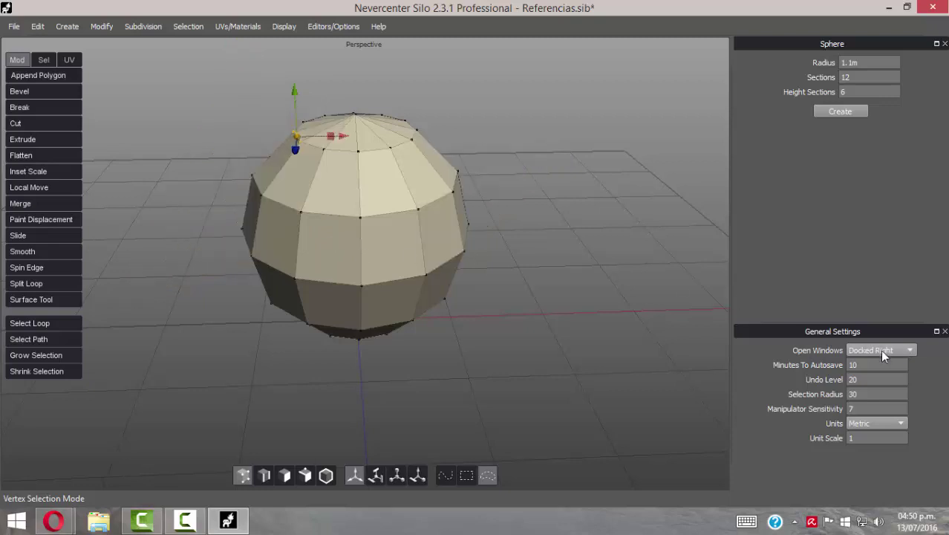
double_click(854, 380)
left_click(572, 247)
mouse_move(409, 216)
middle_mouse_down()
mouse_move(370, 263)
mouse_move(433, 237)
mouse_move(397, 212)
middle_mouse_up()
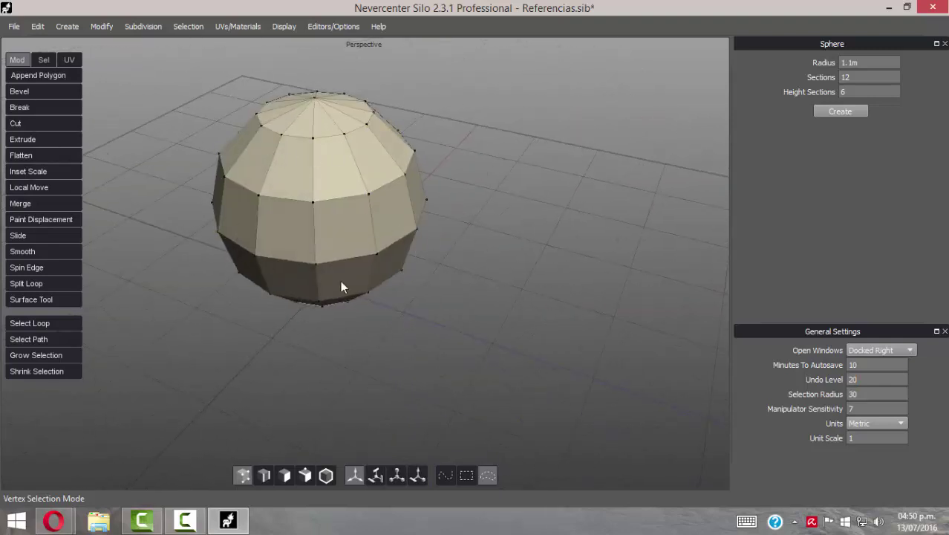
Close the General Settings window and delete the whole sphere in object selection mode
middle_click_drag(557, 297, 428, 311)
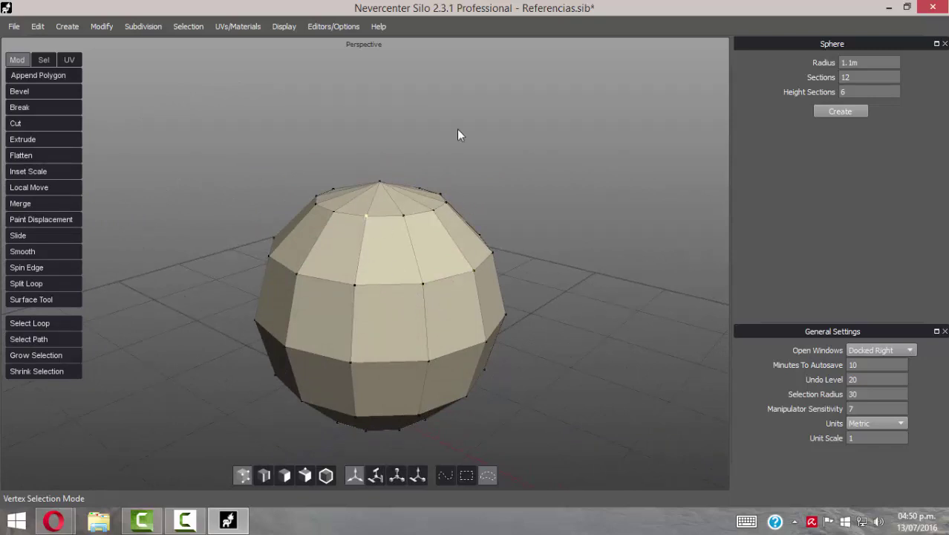
middle_click_drag(486, 302, 497, 274)
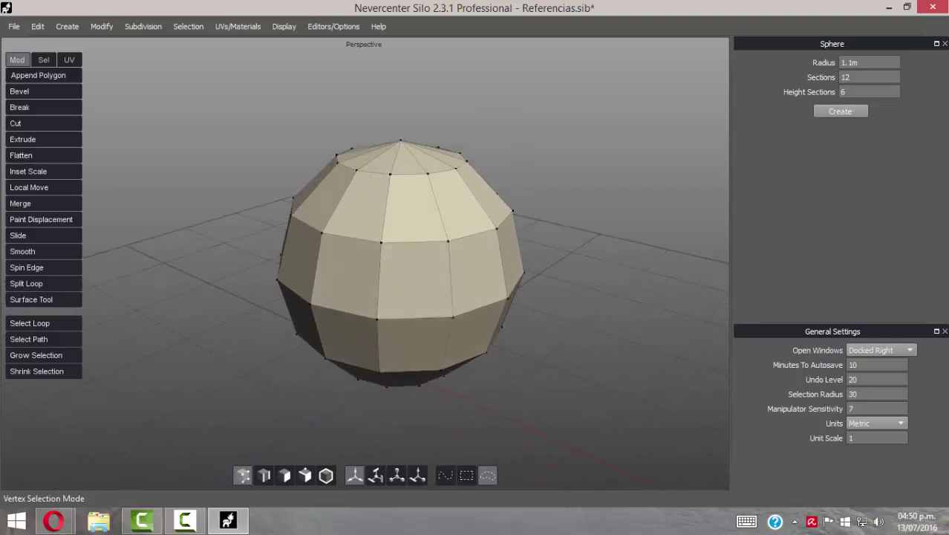
left_click(944, 331)
left_click(381, 243)
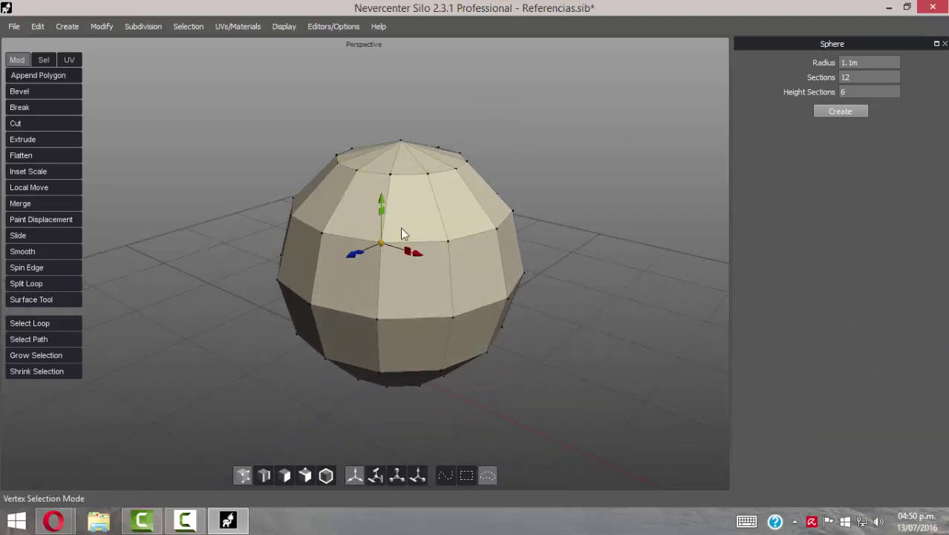
right_click(405, 189)
left_click(426, 5)
left_click(325, 476)
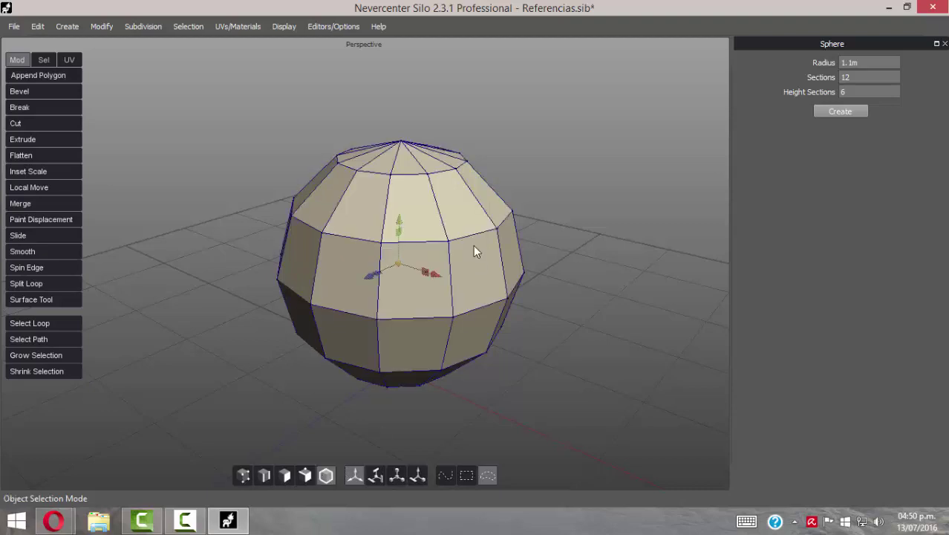
key("Delete")
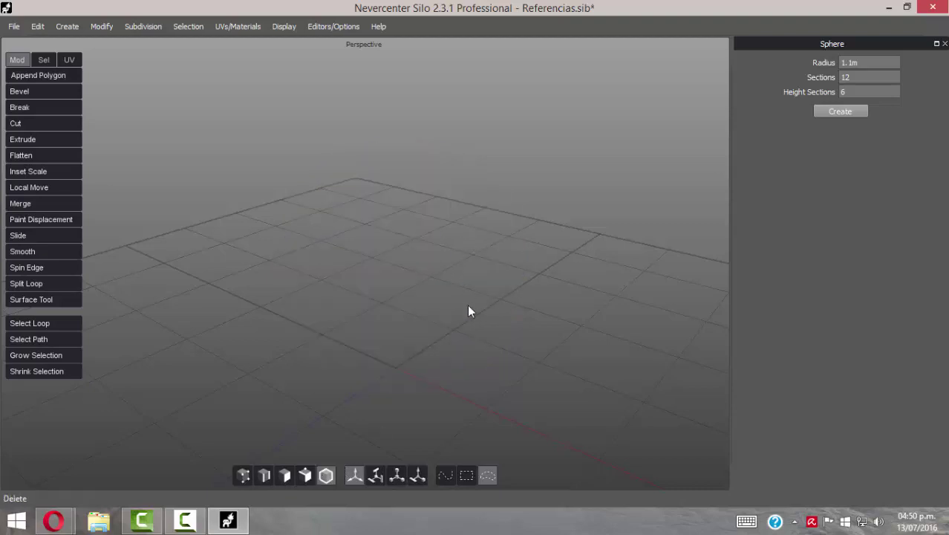
Create a cone with top radius 0 m, bottom radius 1 m, height 2 m and 12 sections, inspect it, and delete it
left_click(65, 26)
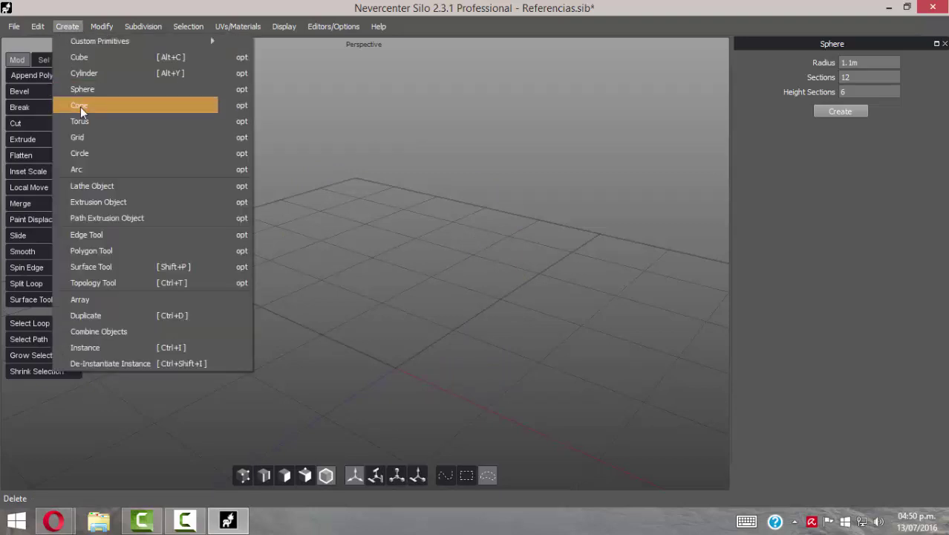
left_click(240, 106)
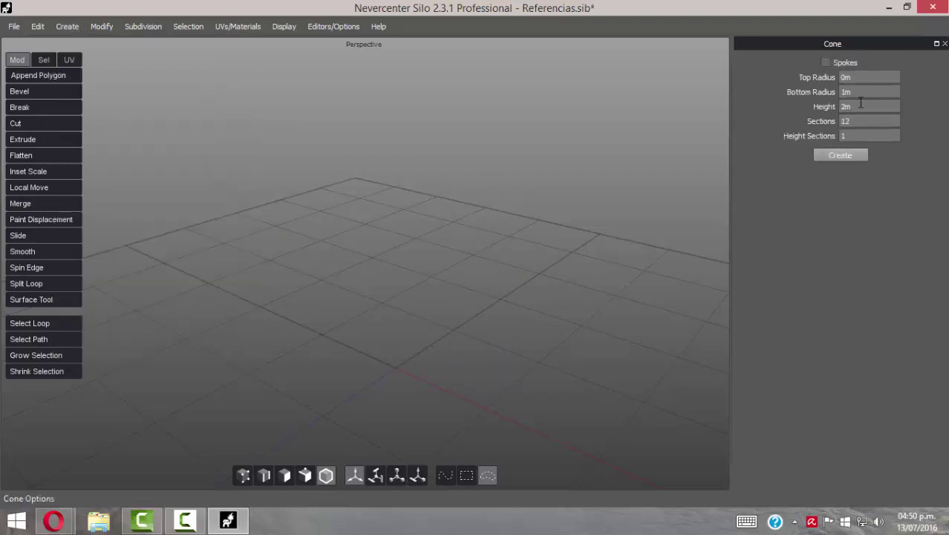
left_click(847, 156)
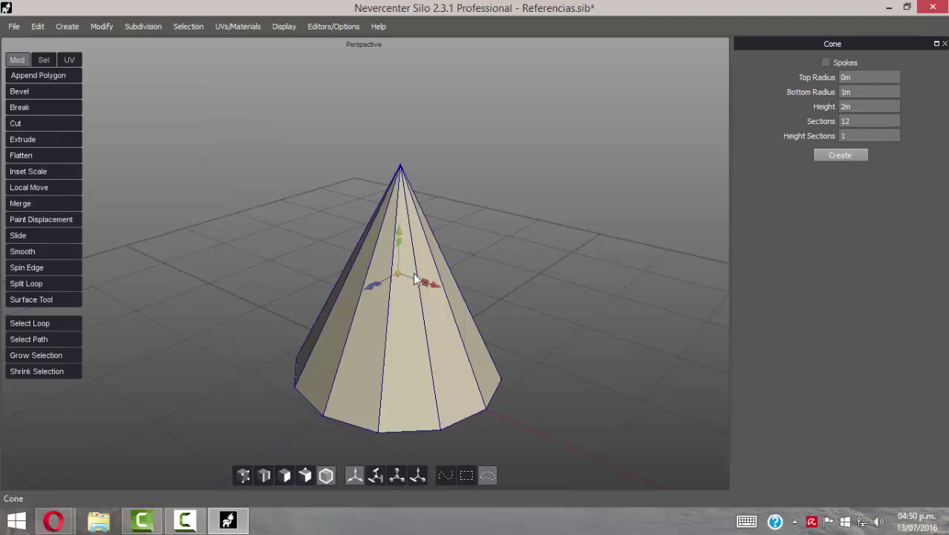
middle_click_drag(483, 361, 474, 329)
key("Delete")
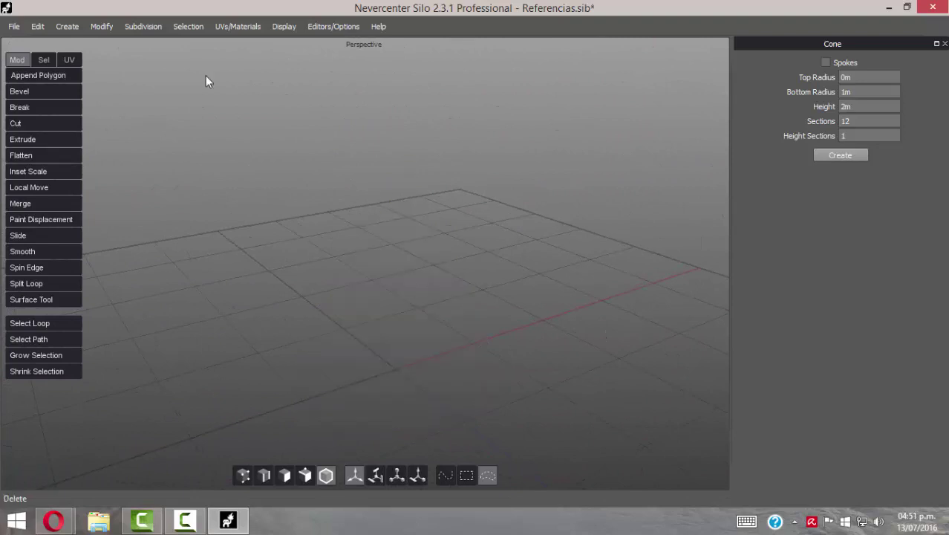
Create a torus with the default settings and frame it in the view
left_click(70, 29)
left_click(85, 123)
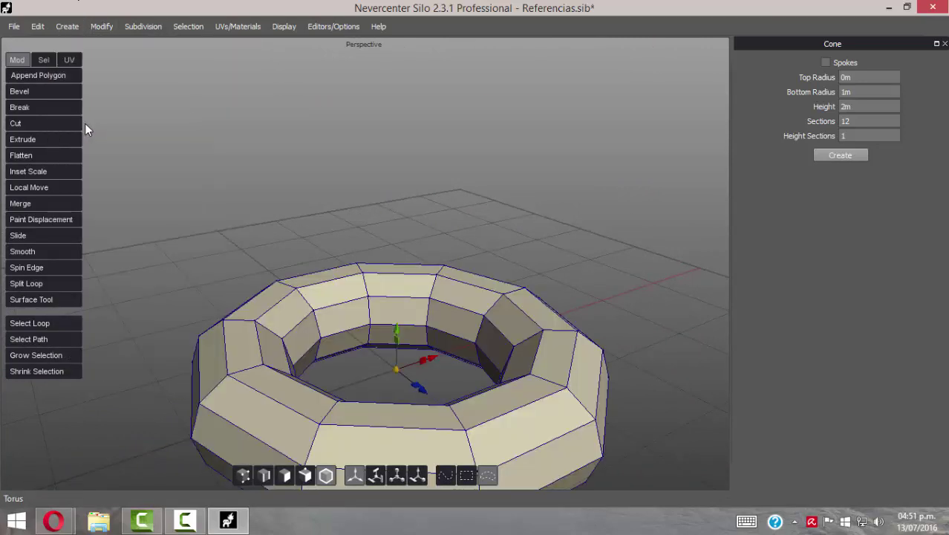
key("f")
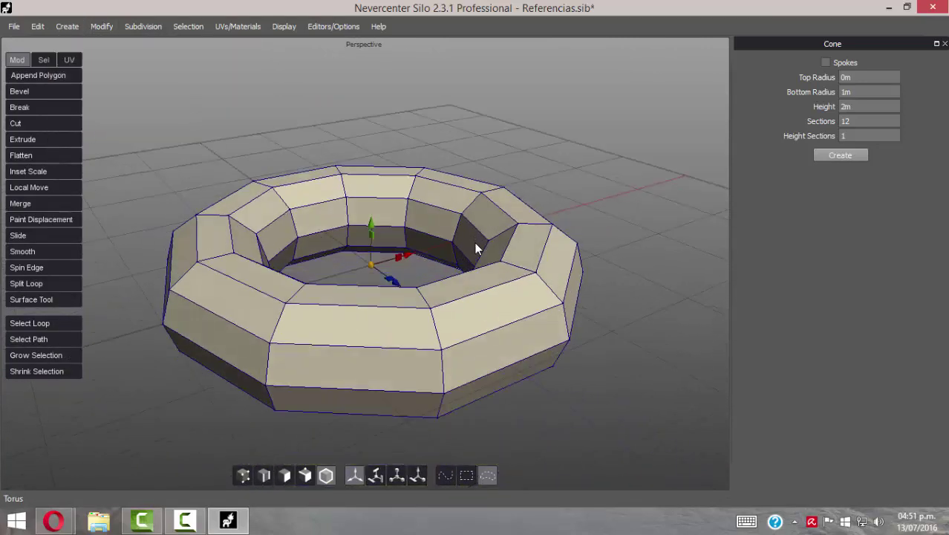
middle_click_drag(474, 242, 487, 163)
middle_click_drag(412, 265, 436, 448)
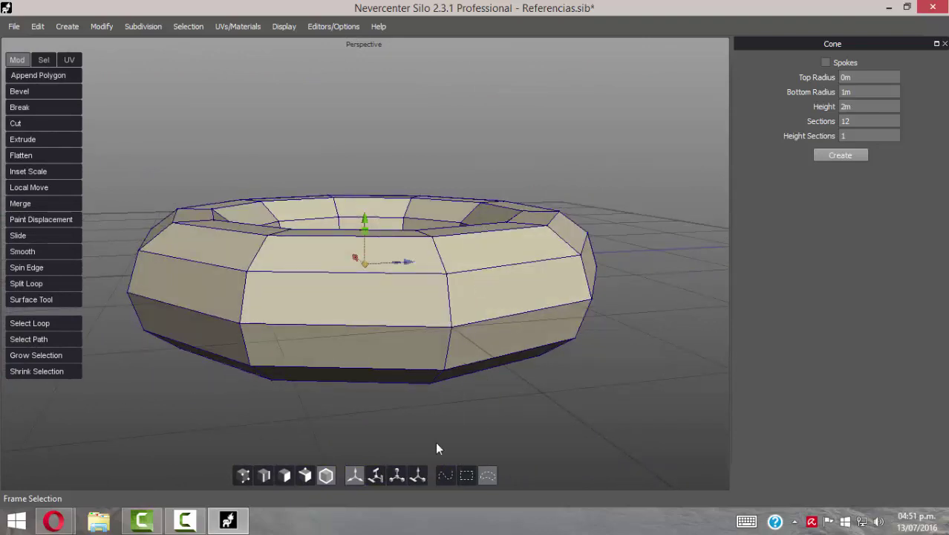
Select a single vertex on the torus's outer side in vertex selection mode
left_click(241, 478)
left_click(451, 326)
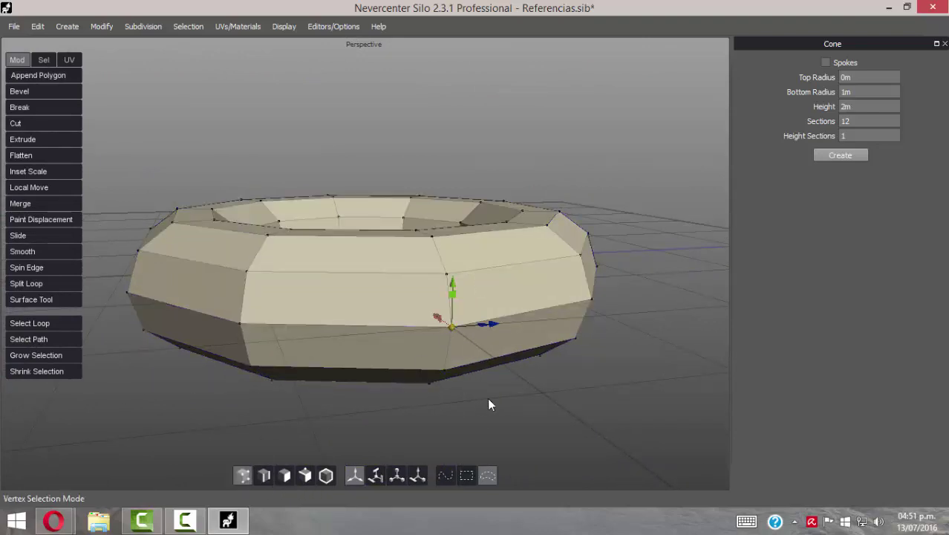
middle_click_drag(313, 366, 464, 336)
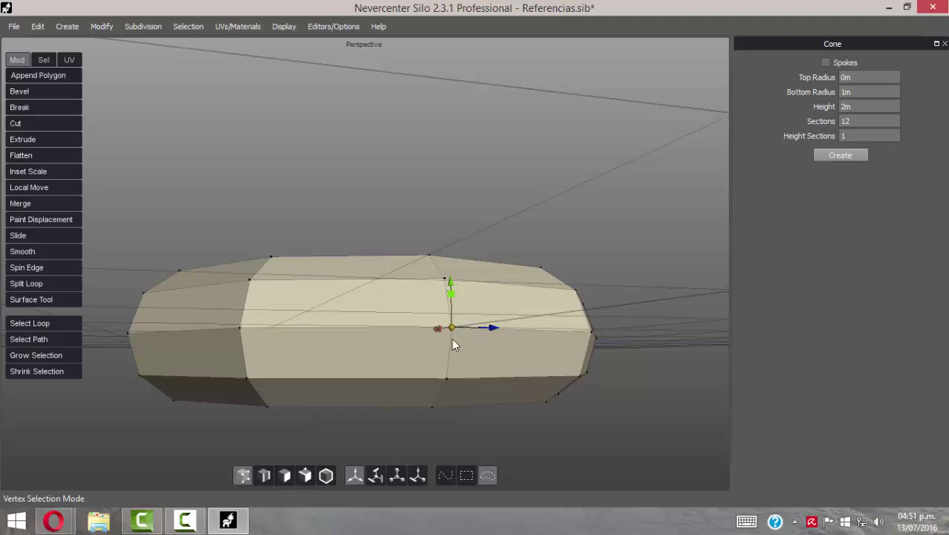
middle_click_drag(363, 355, 643, 293)
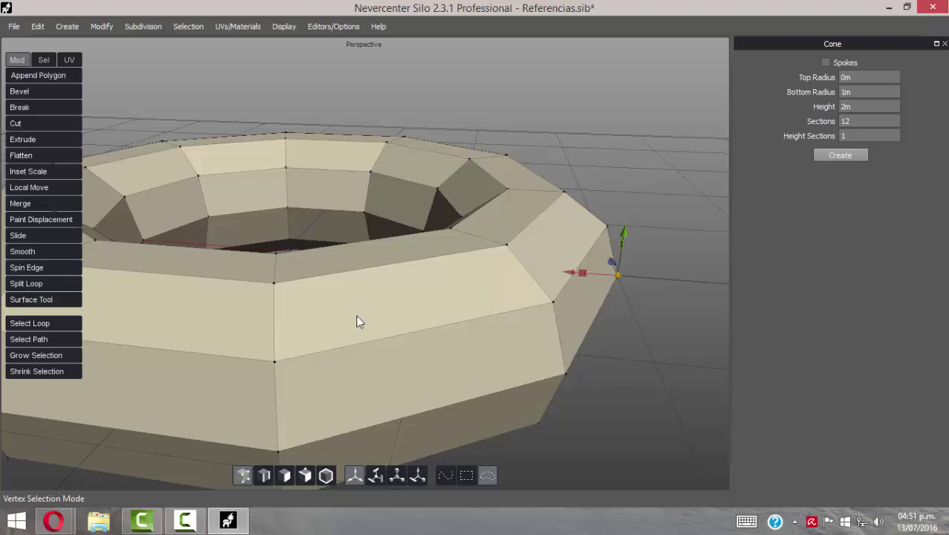
Focus the view on the selected torus vertex and examine the torus around it from several angles
left_click(286, 28)
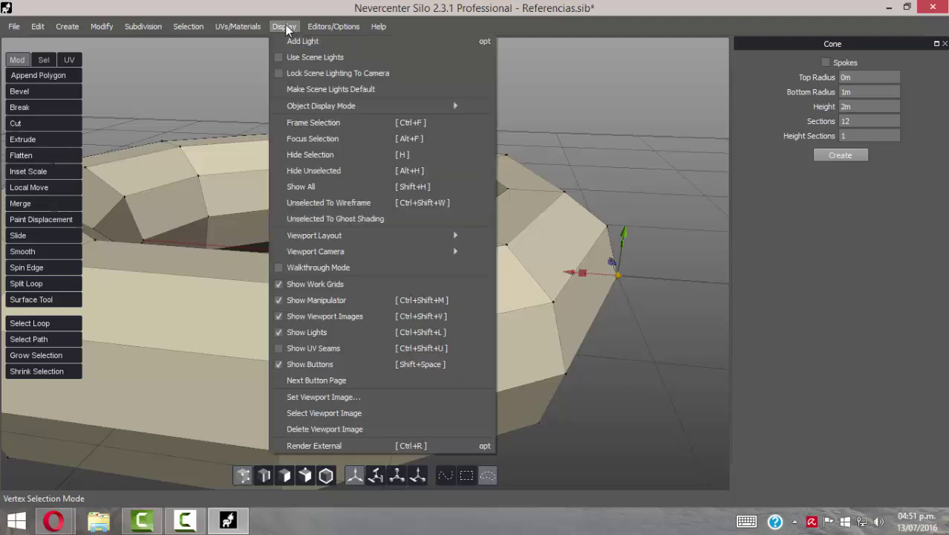
left_click(413, 140)
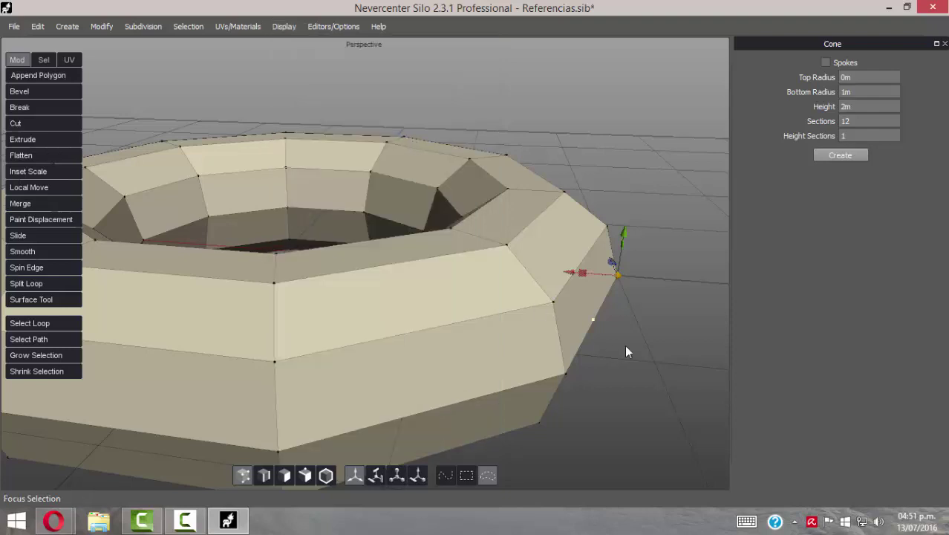
middle_click_drag(664, 344, 623, 299)
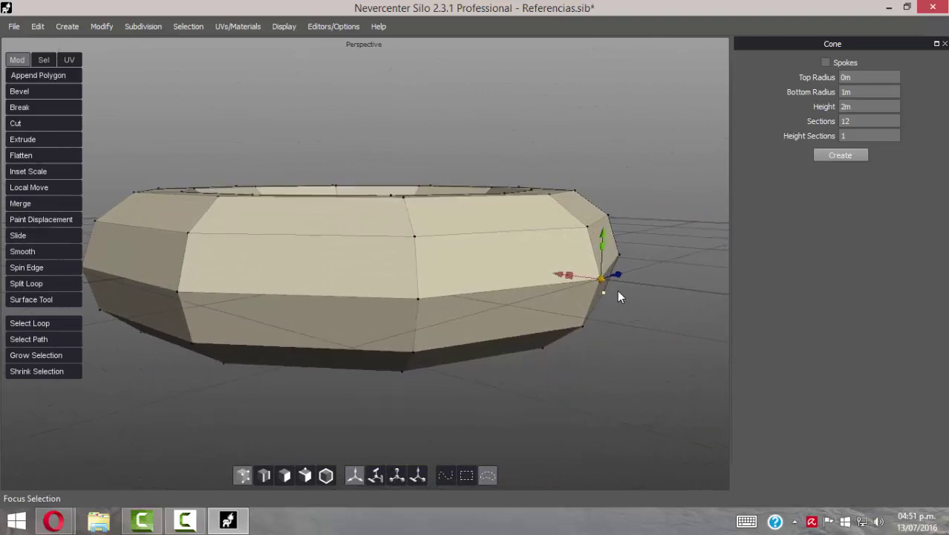
key("f")
key("shift+f")
middle_click_drag(609, 297, 438, 275)
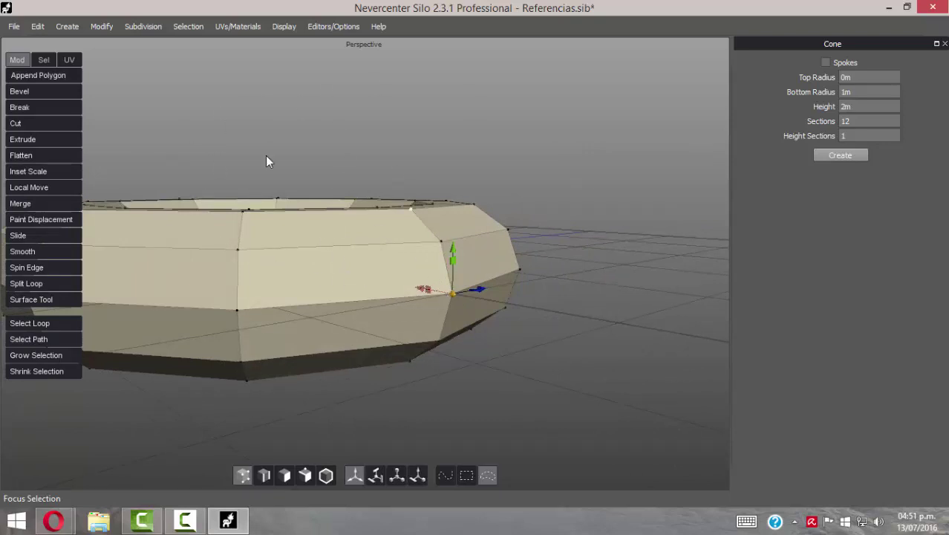
middle_click_drag(520, 302, 275, 52)
left_click(284, 26)
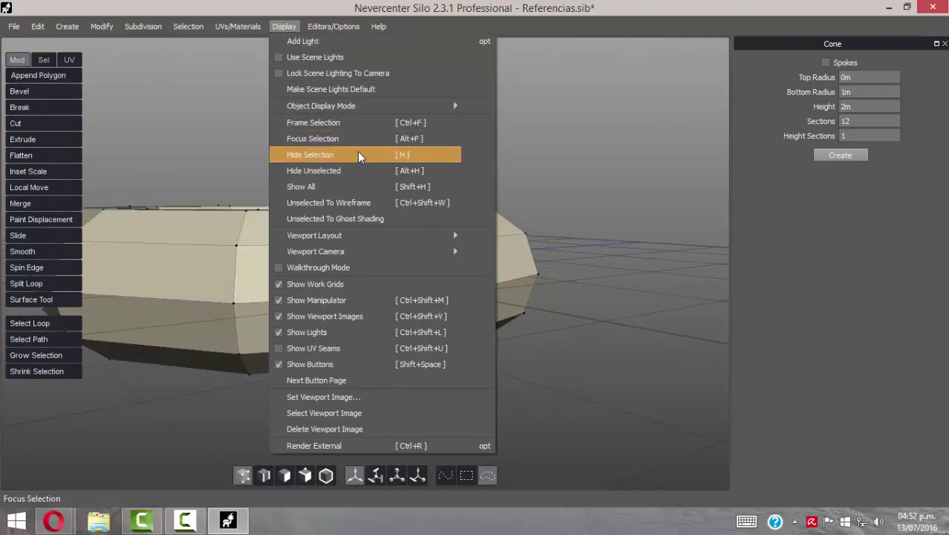
left_click(616, 251)
Switch to area-style selection and select the three vertices along the torus's outer edge
left_click_drag(581, 390, 535, 275)
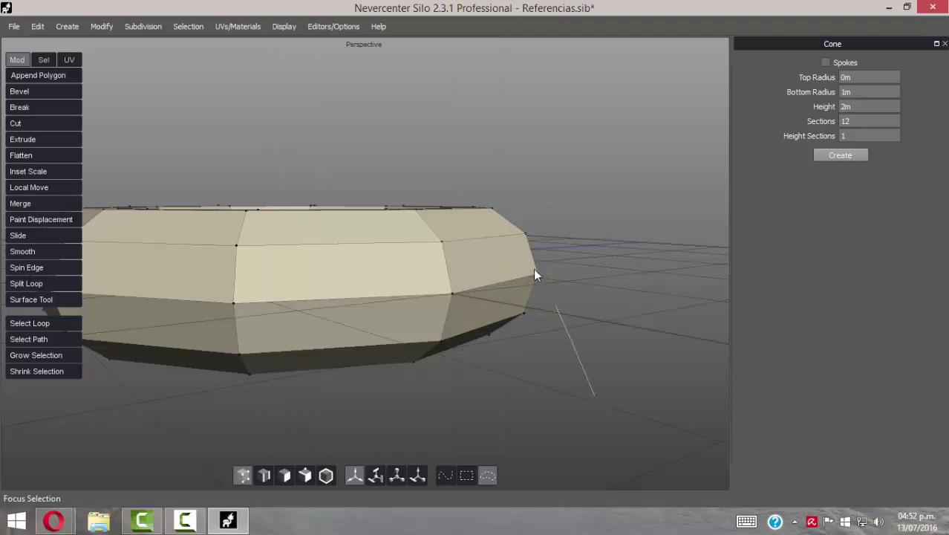
left_click_drag(528, 242, 529, 245)
left_click(467, 476)
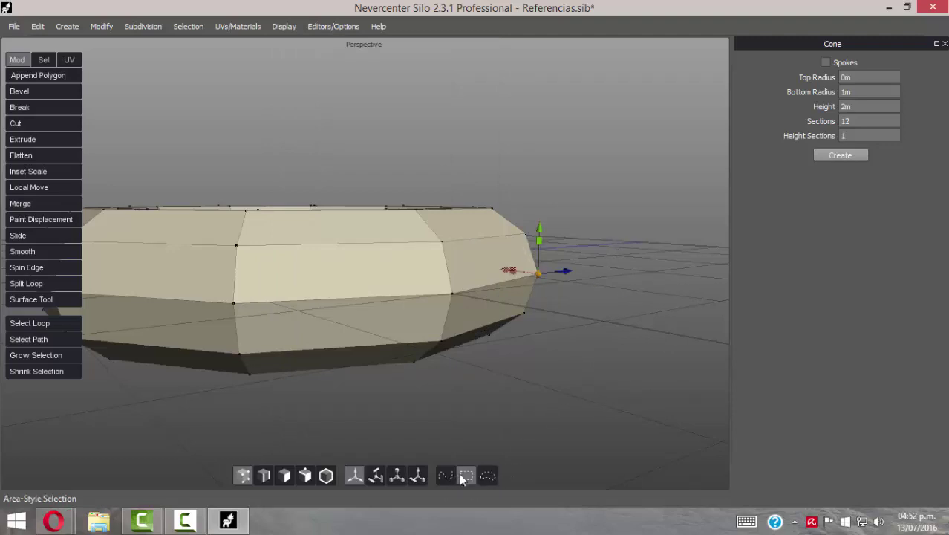
left_click_drag(653, 405, 520, 220)
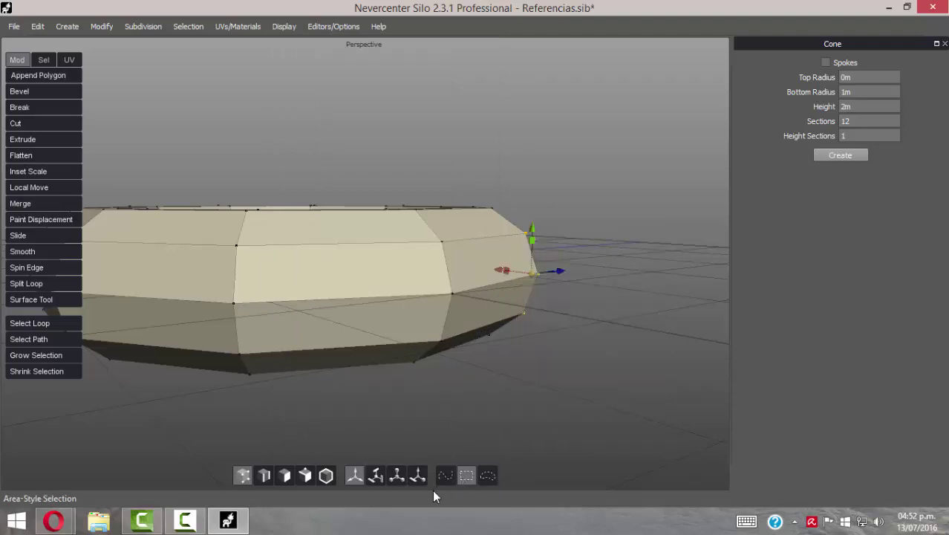
Frame the three selected vertices and focus the view on them to examine that part of the torus
key("f")
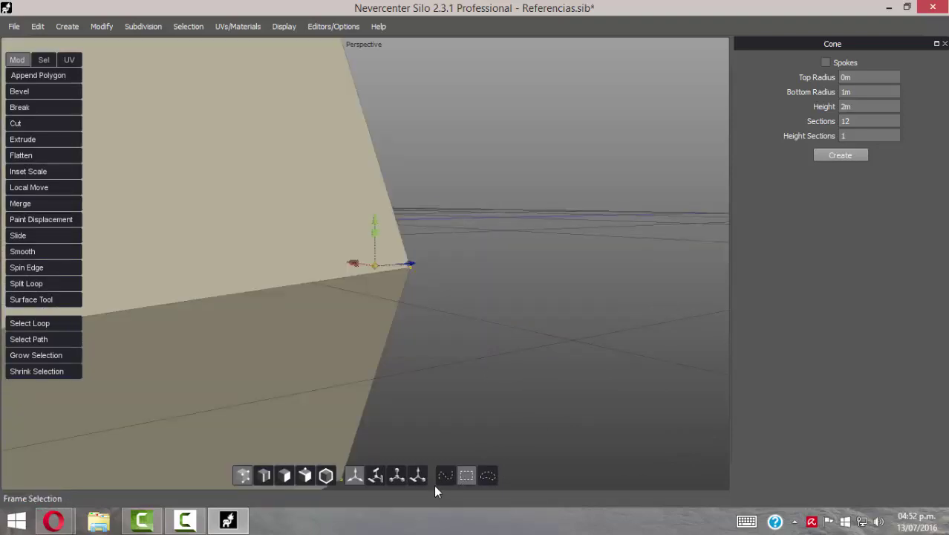
middle_click_drag(552, 348, 406, 180)
middle_click_drag(292, 343, 429, 359)
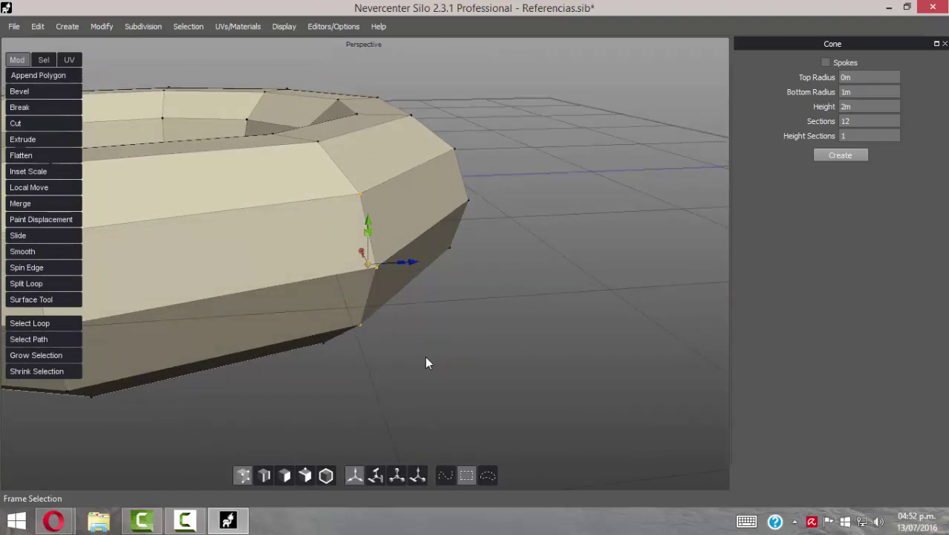
key("shift+f")
middle_click_drag(485, 291, 618, 316)
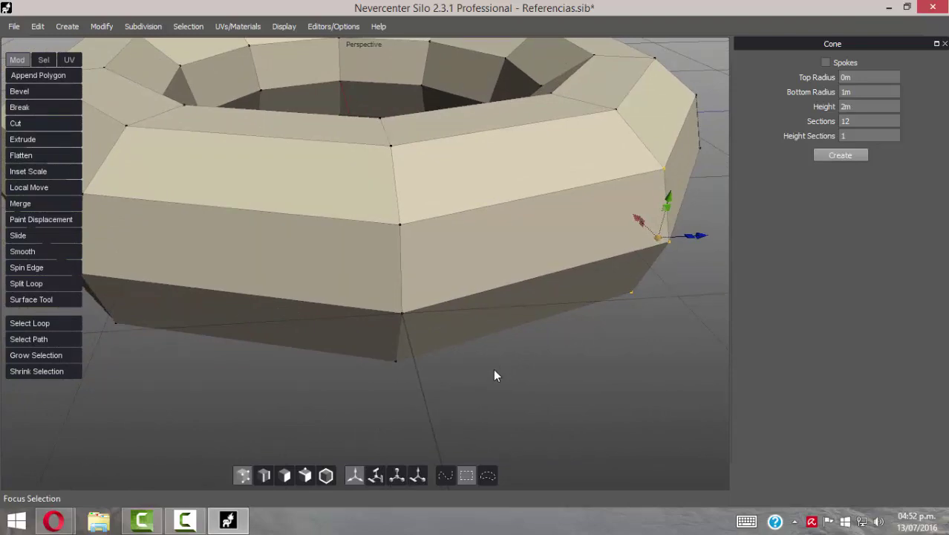
key("f")
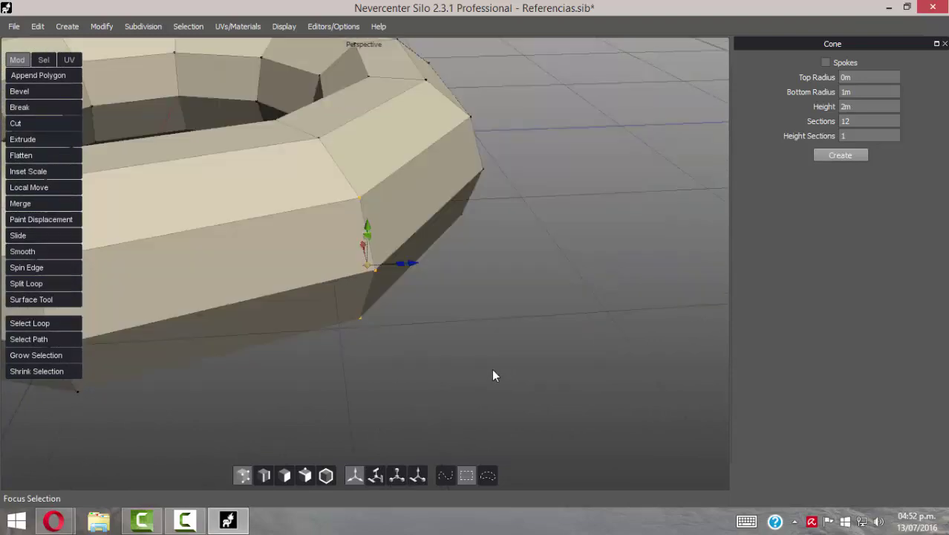
middle_click_drag(492, 376, 466, 250)
Area-select two neighbouring vertices on the torus's outer edge and focus the view on them
left_click(445, 191)
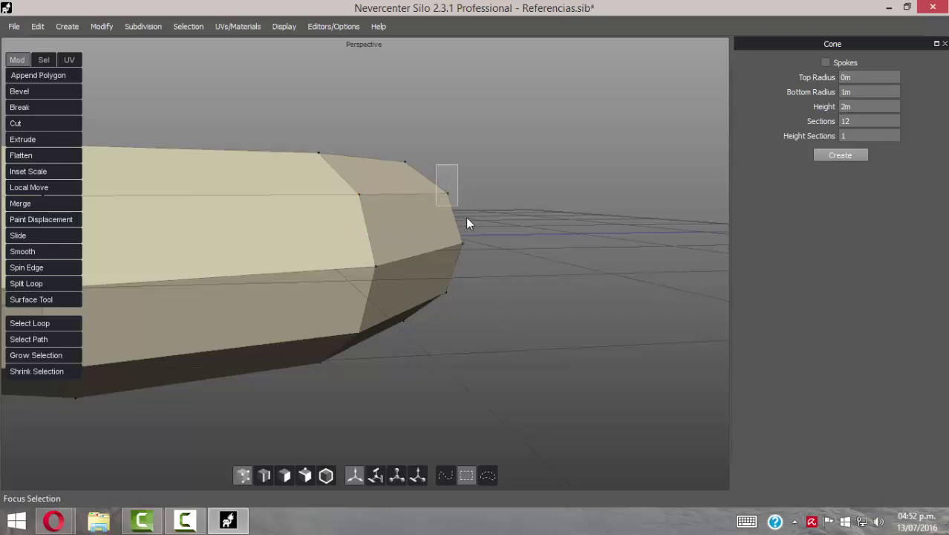
left_click_drag(429, 160, 493, 255)
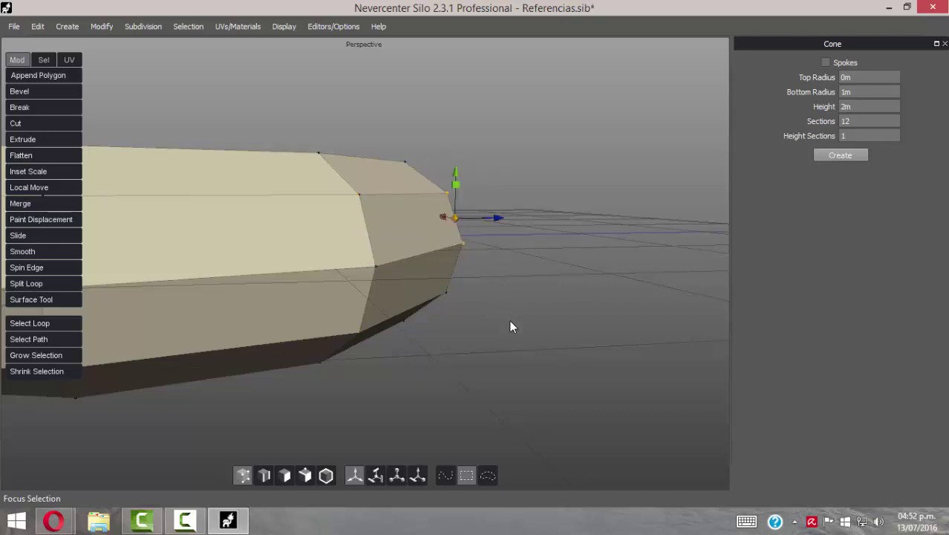
key("f")
middle_click_drag(406, 272, 431, 252)
scroll(429, 254, "down", 5)
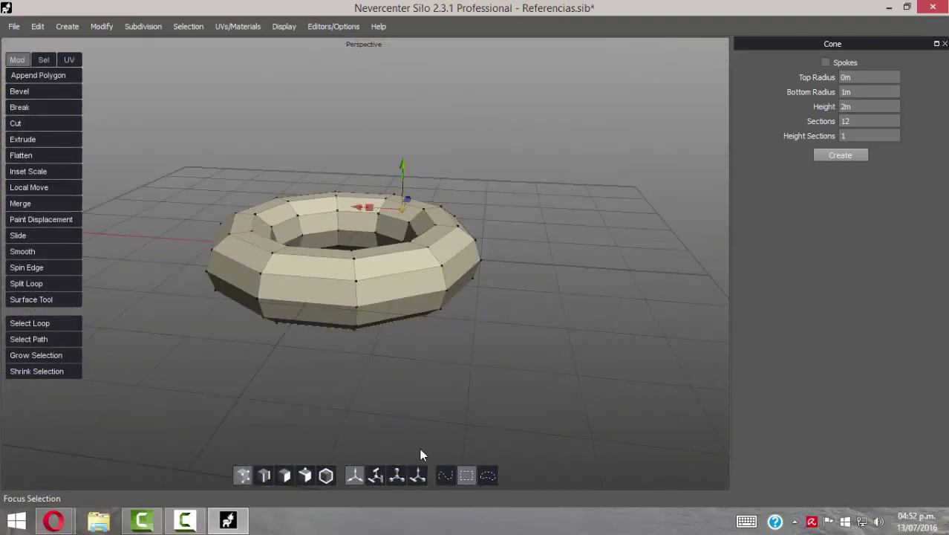
Delete the torus in object selection mode and create a default grid primitive in its place
left_click(326, 475)
key("Delete")
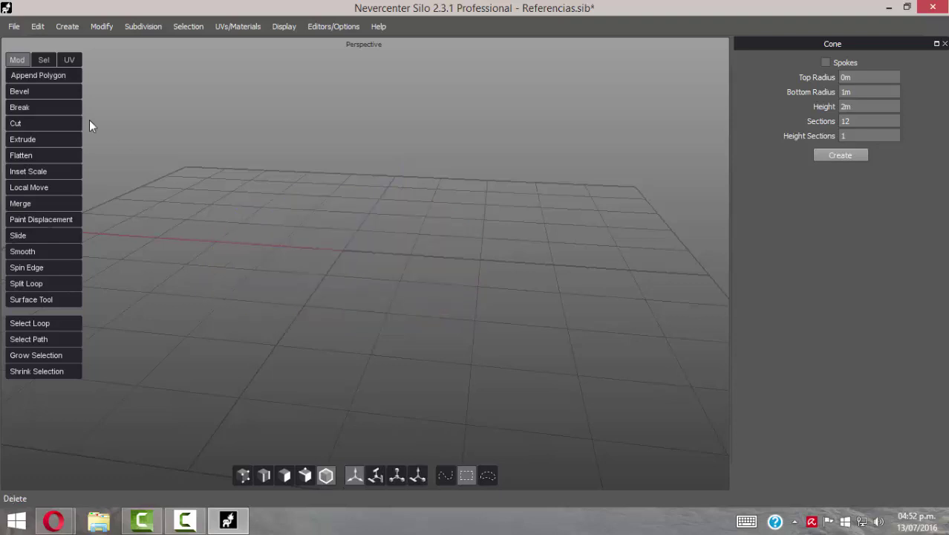
left_click(66, 26)
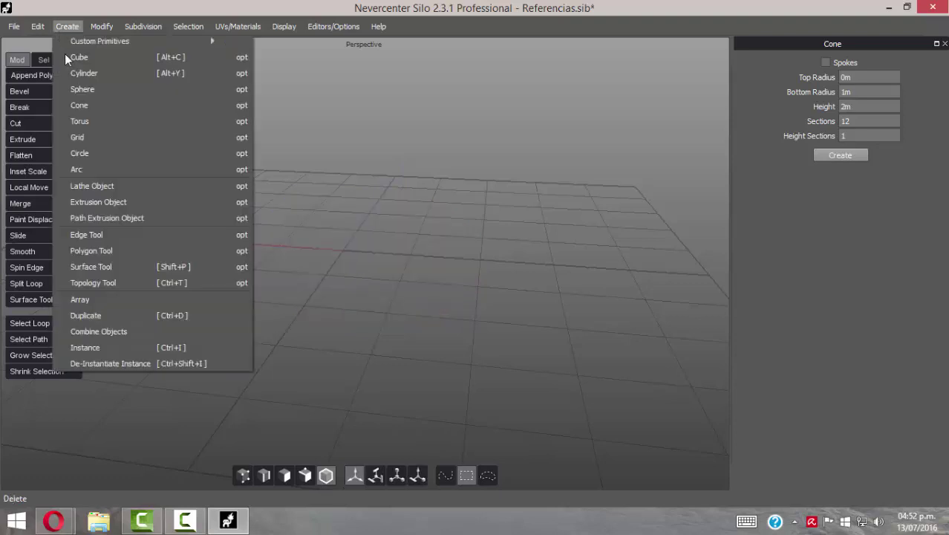
left_click(87, 139)
middle_click_drag(373, 259, 438, 286)
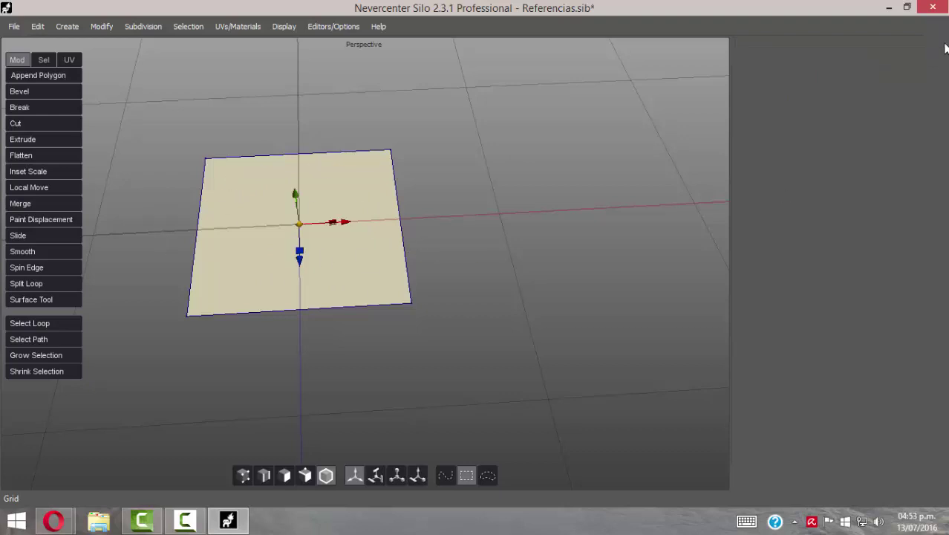
Close the Cone options and delete the grid primitive
left_click(945, 44)
middle_click_drag(535, 318, 469, 249)
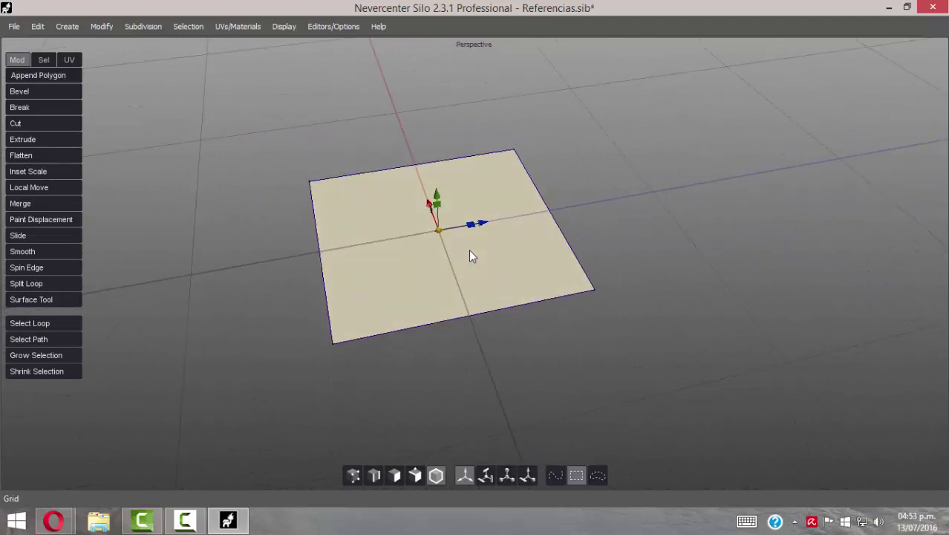
key("Delete")
Create a default circle primitive, examine it from different angles and delete it
left_click(69, 26)
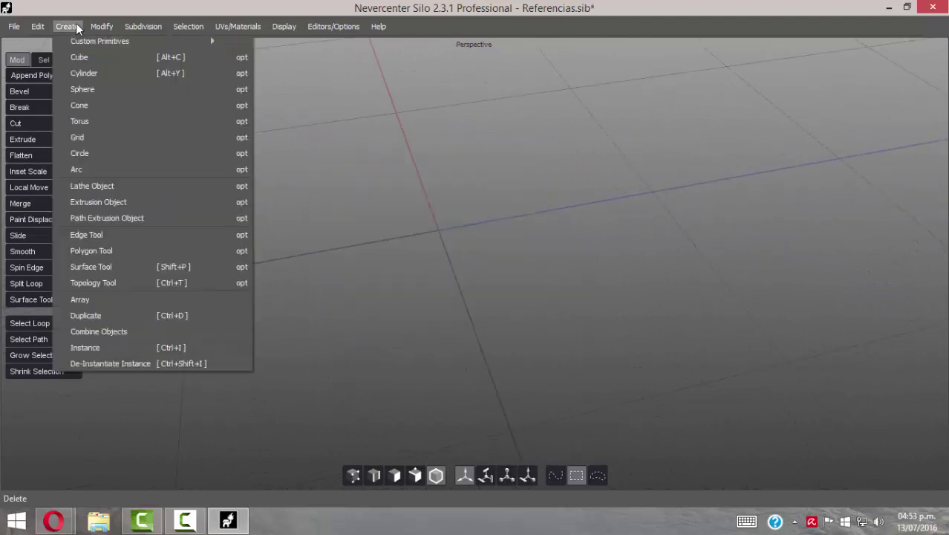
left_click(86, 153)
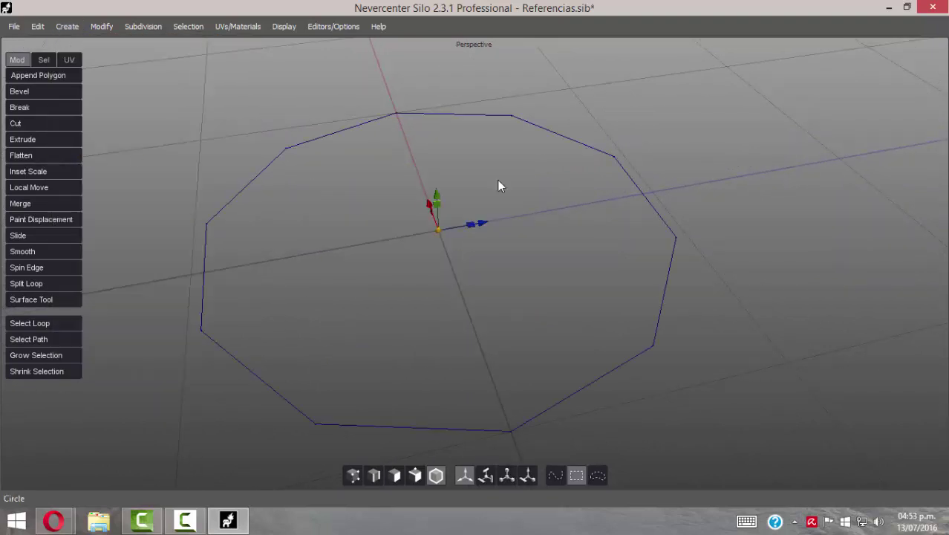
middle_click_drag(618, 283, 462, 179)
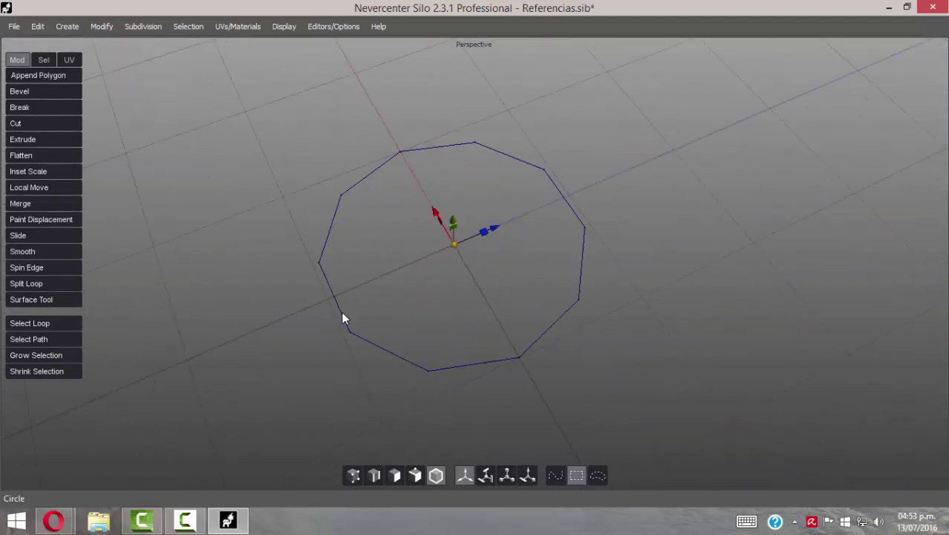
middle_click_drag(396, 177, 668, 329)
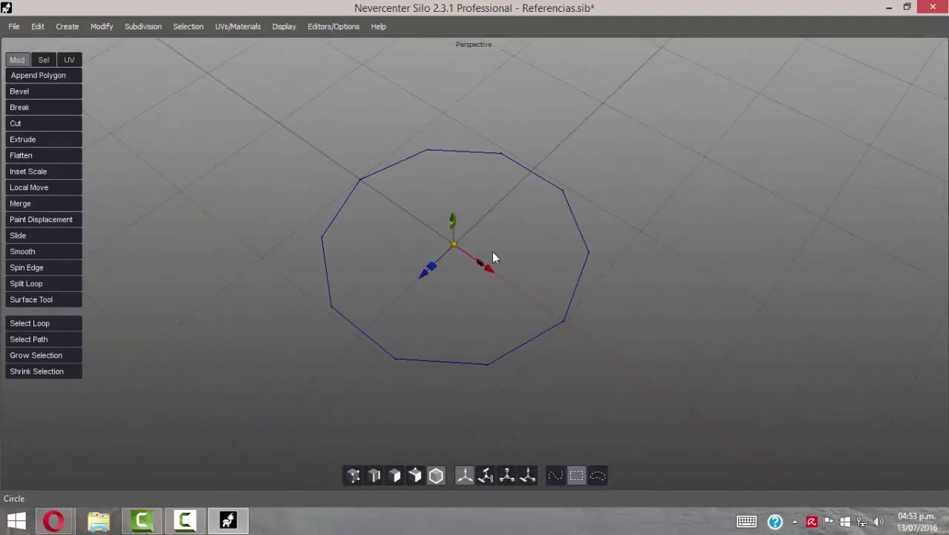
key("Delete")
Create a default arc primitive, examine its open curve from several angles and delete it
left_click(99, 26)
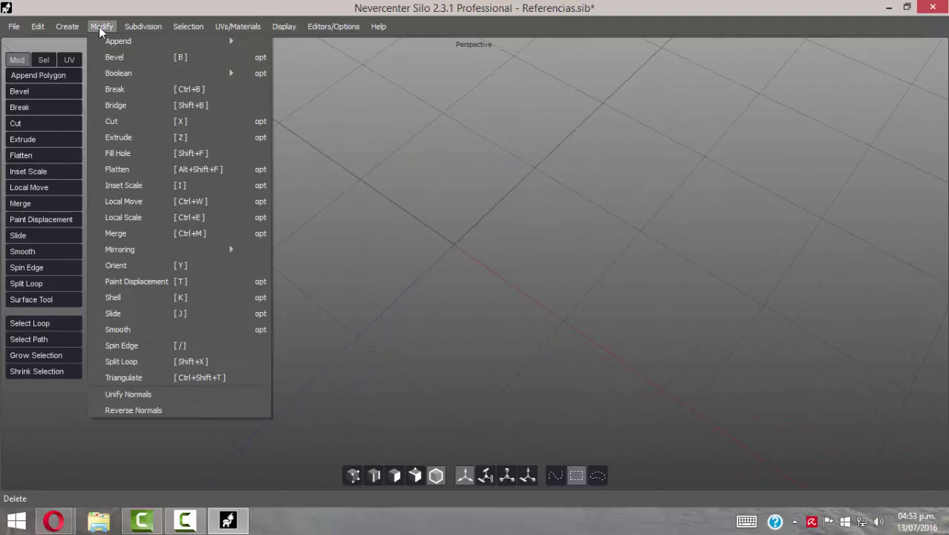
mouse_move(67, 27)
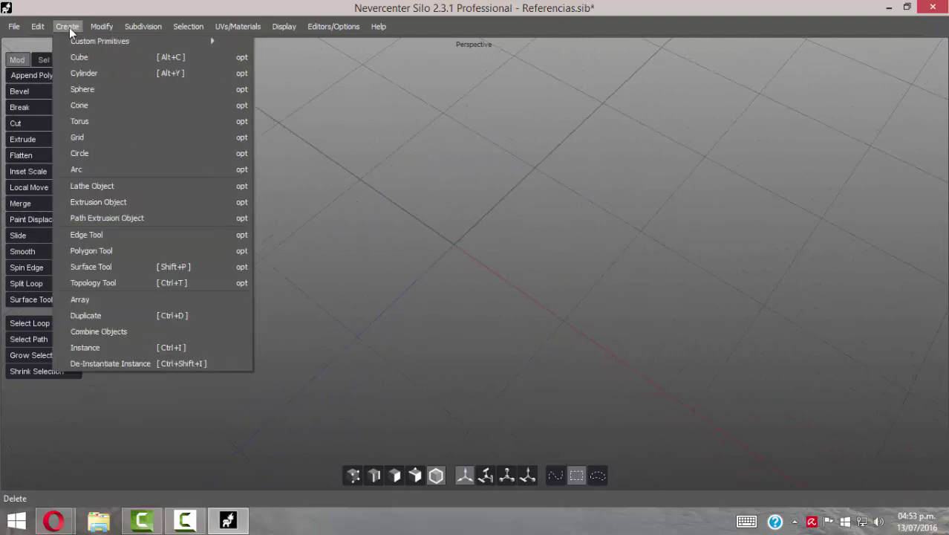
left_click(83, 169)
middle_click_drag(632, 249, 584, 135)
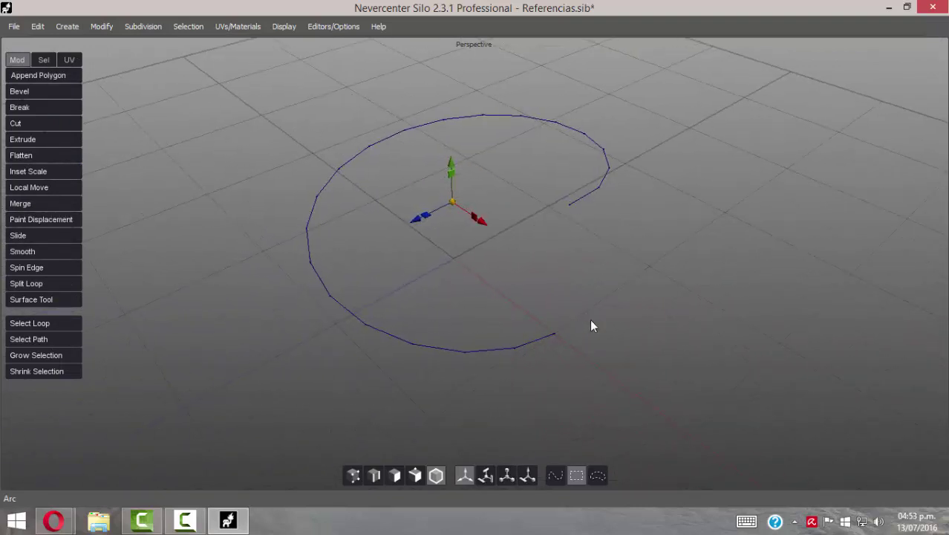
middle_click_drag(581, 267, 600, 257)
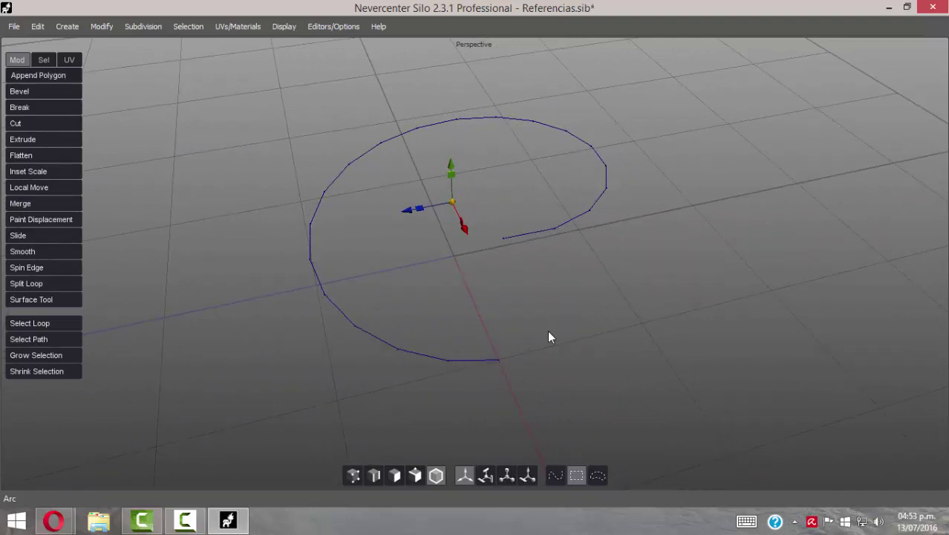
key("Delete")
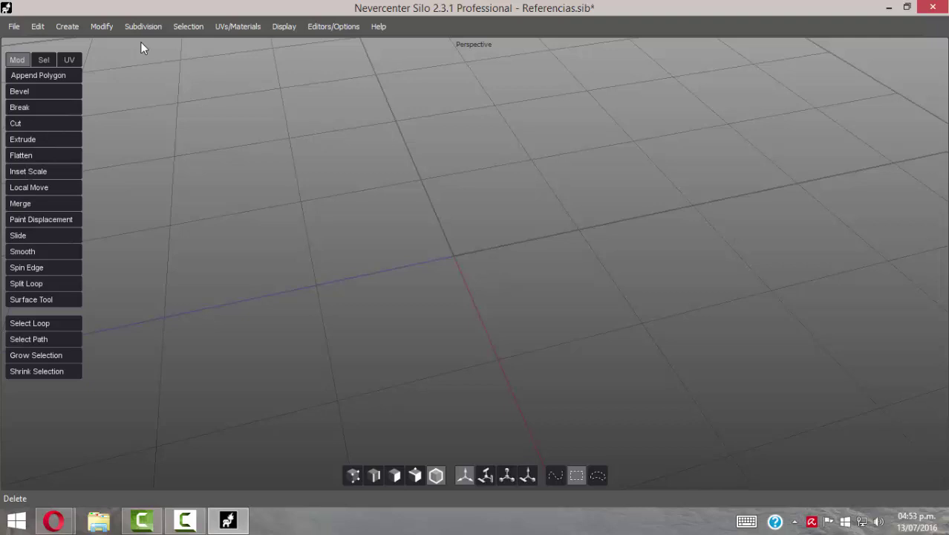
left_click(69, 26)
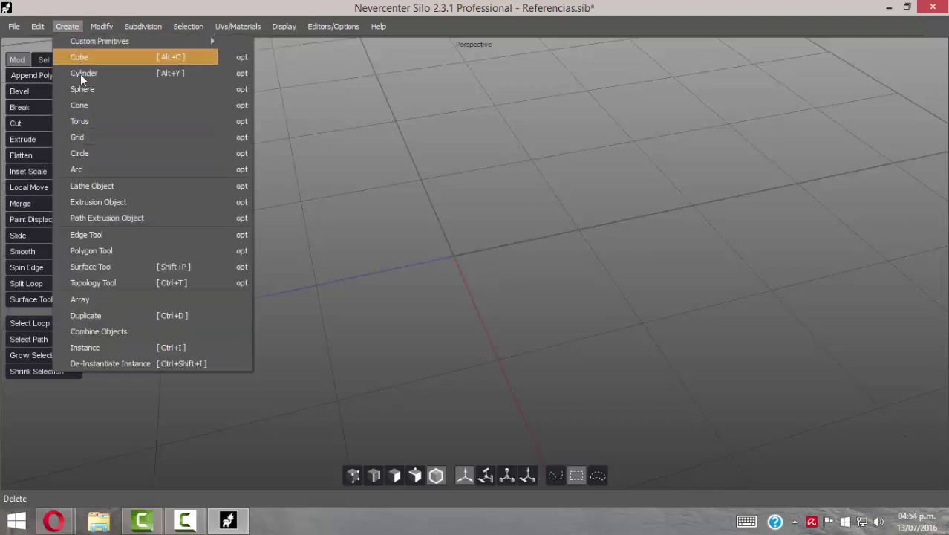
mouse_move(86, 47)
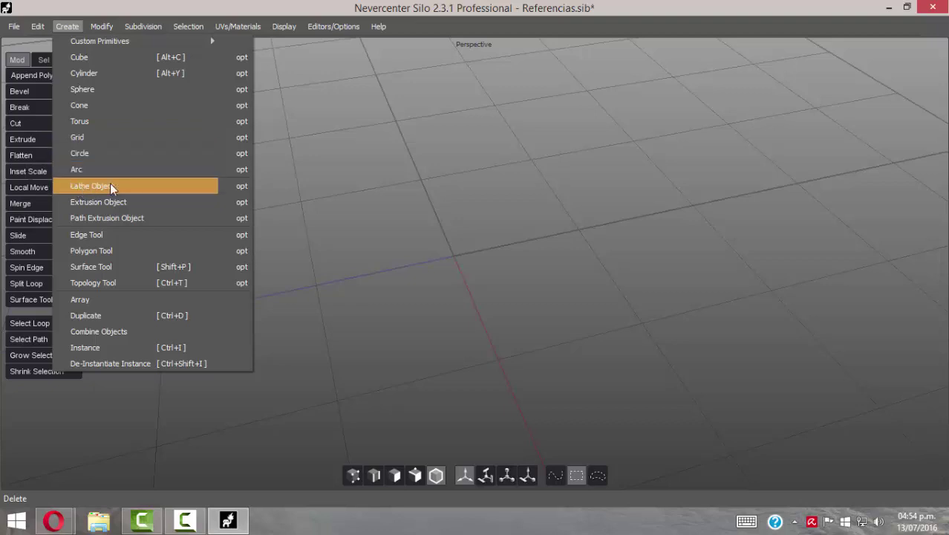
left_click(527, 188)
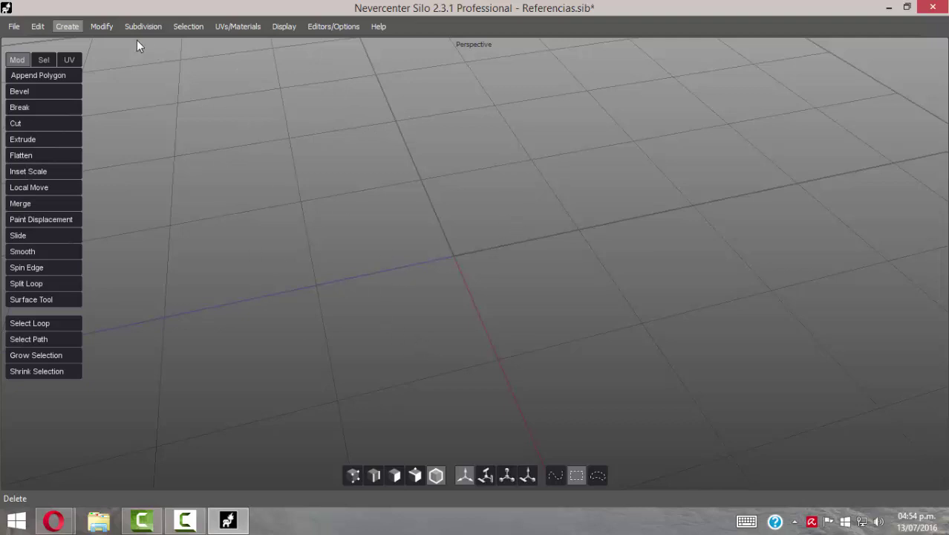
left_click(69, 26)
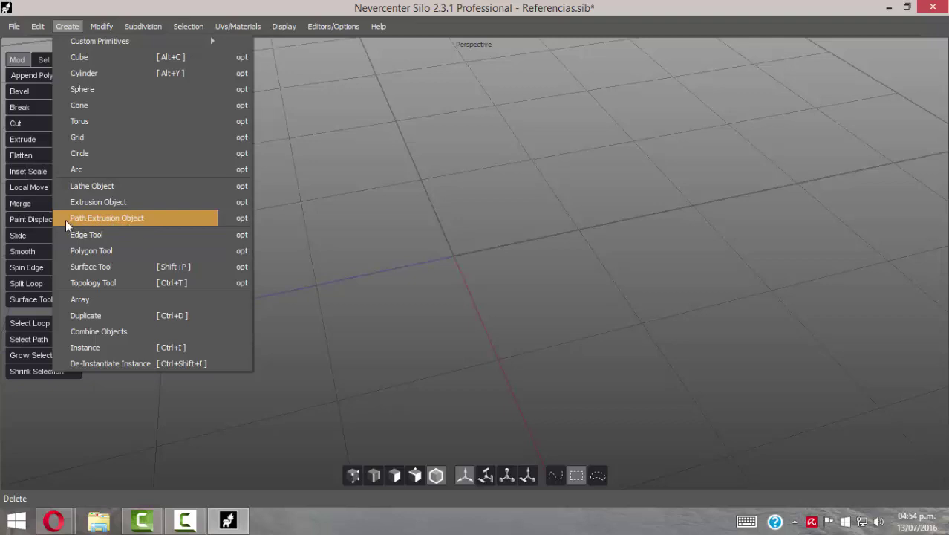
right_click(529, 188)
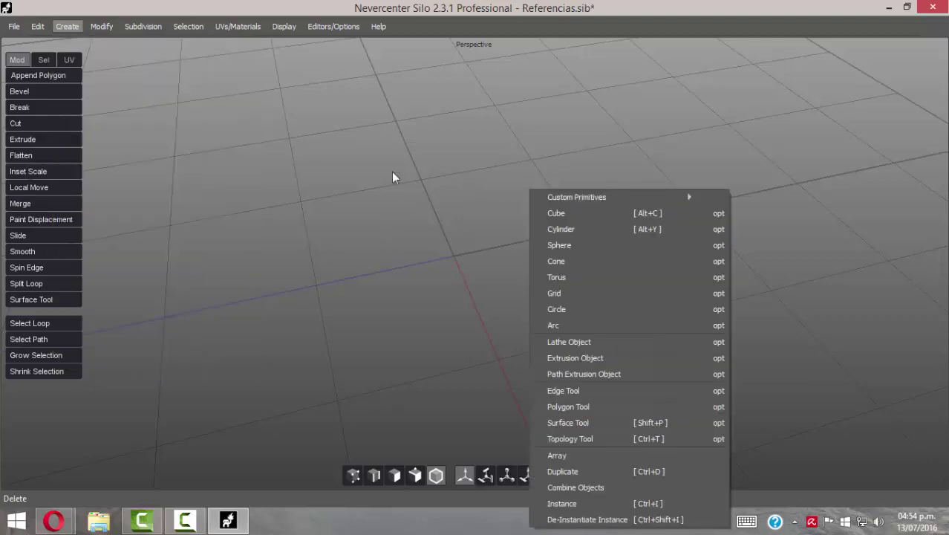
left_click(383, 289)
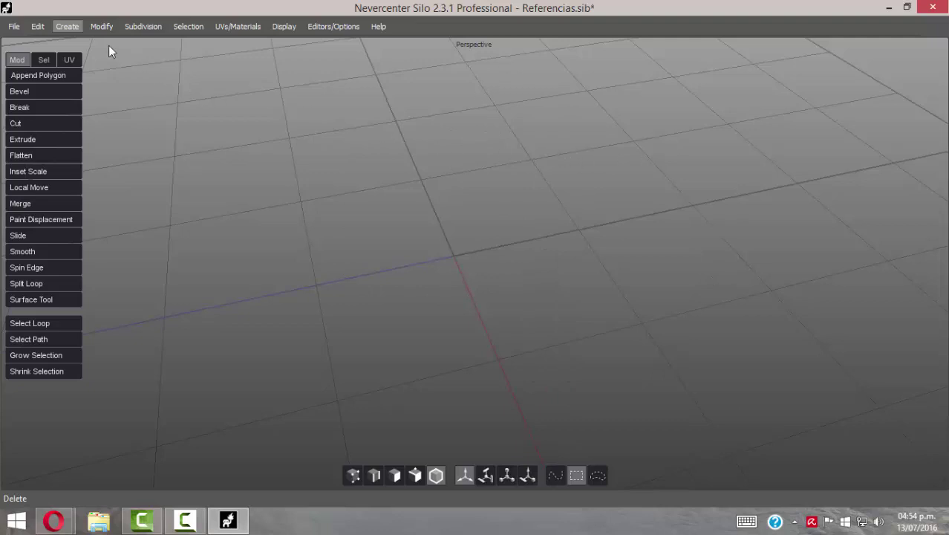
left_click(68, 26)
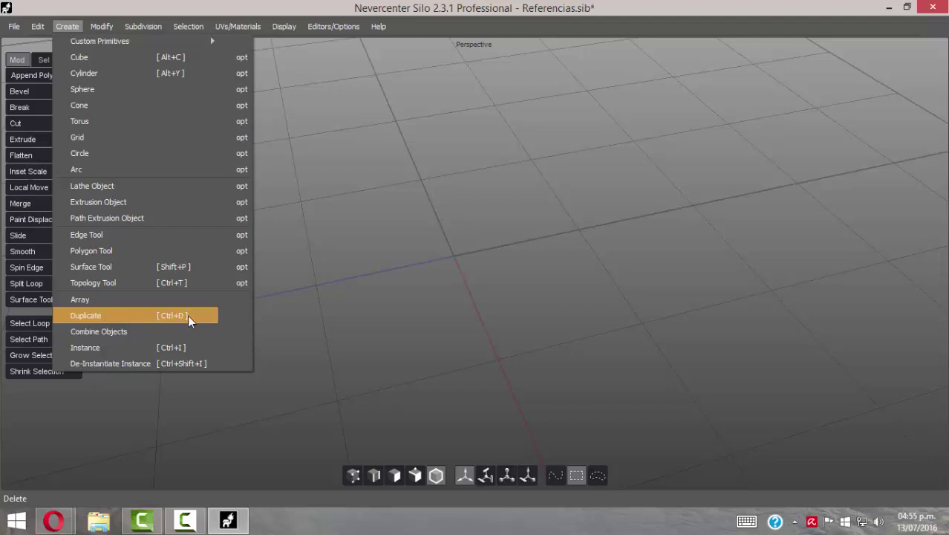
left_click(113, 363)
Switch to the four-view layout and zoom out the Front, Back and Right views to show more of the character references
key("space")
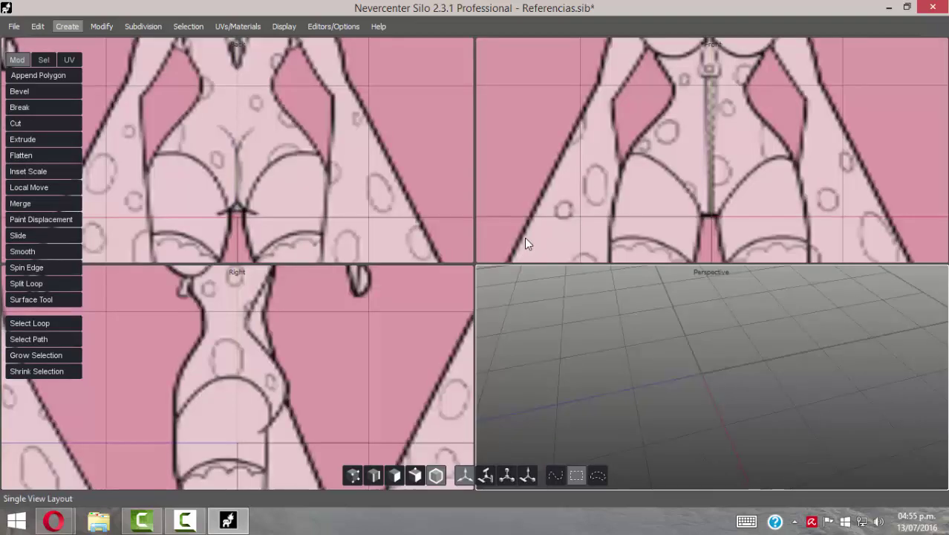
scroll(696, 138, "down", 2)
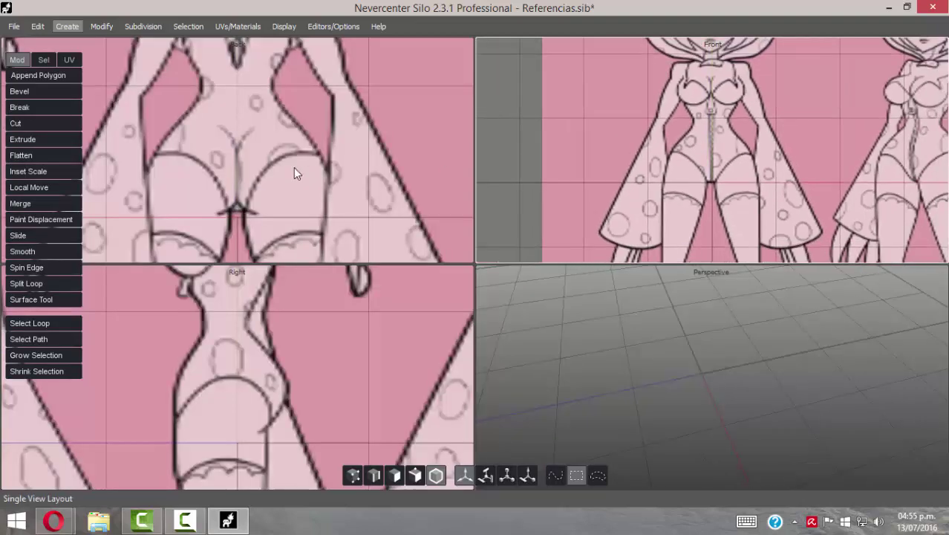
scroll(294, 167, "down", 6)
scroll(264, 156, "down", 4)
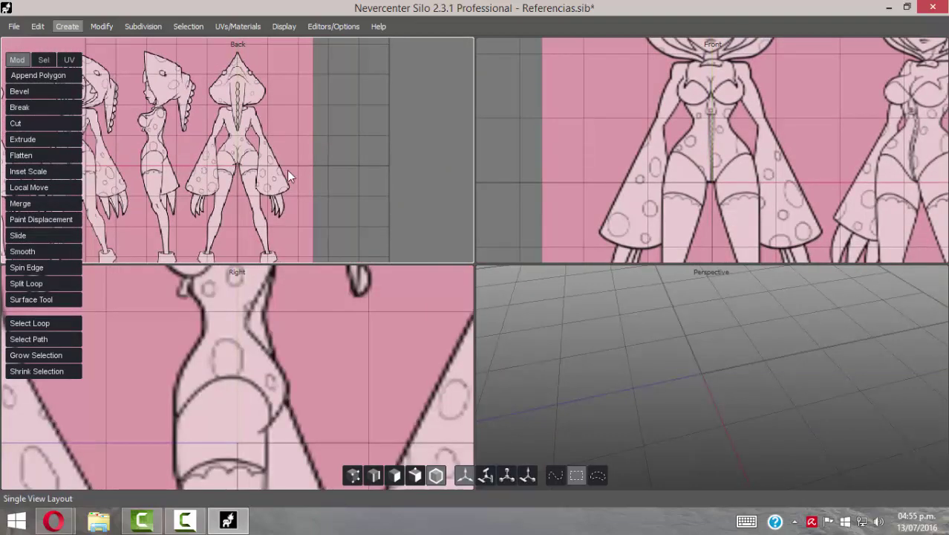
scroll(343, 358, "down", 5)
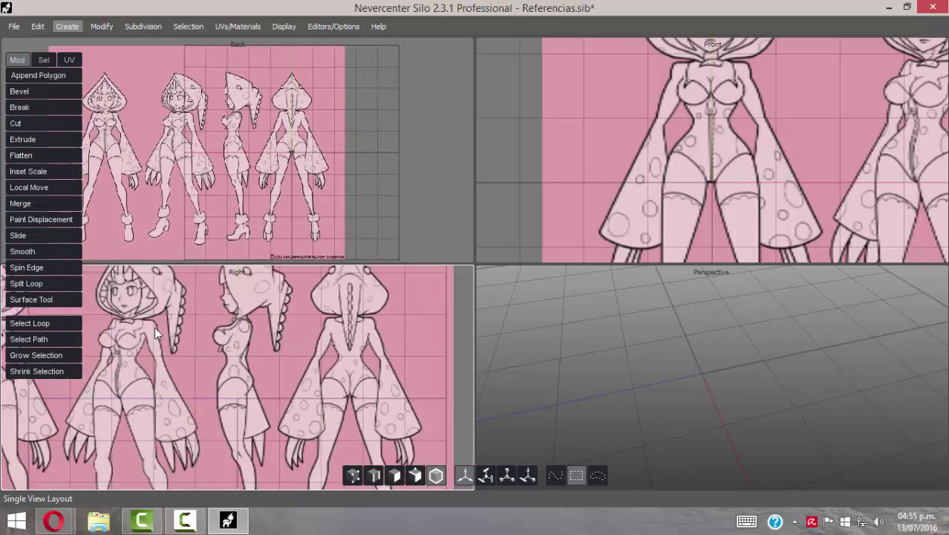
left_click(102, 26)
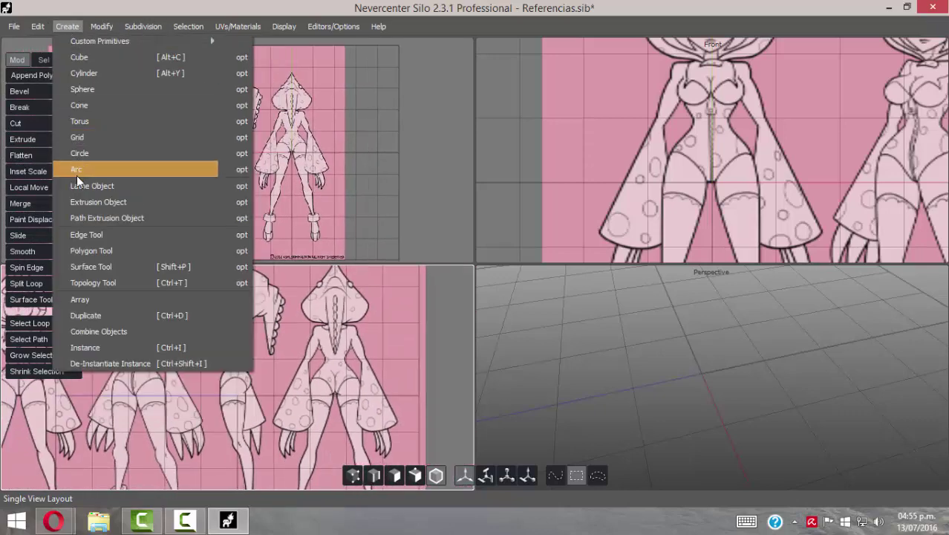
mouse_move(79, 41)
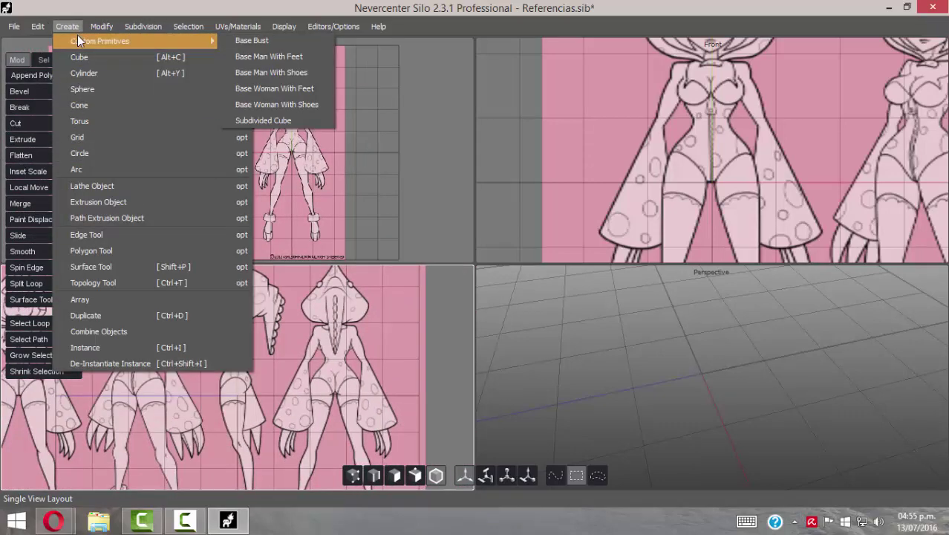
mouse_move(102, 26)
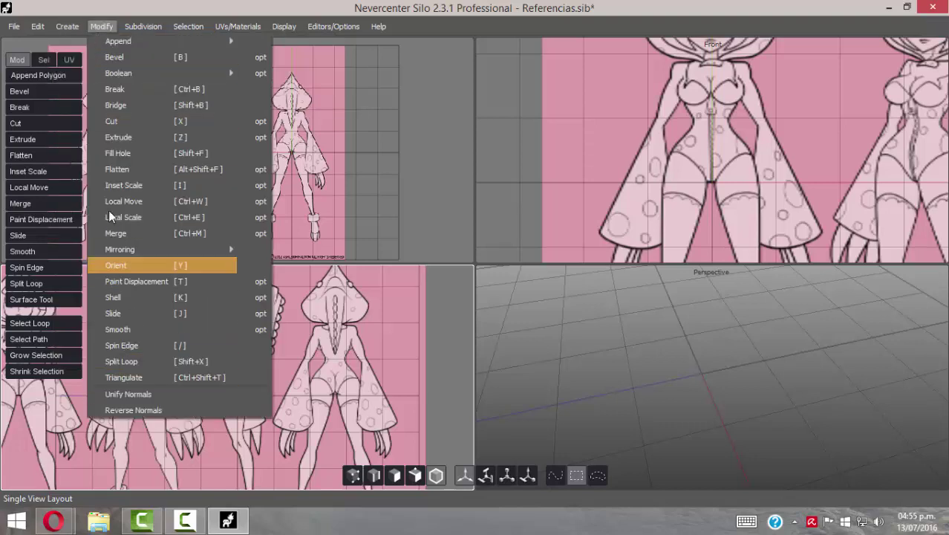
mouse_move(113, 42)
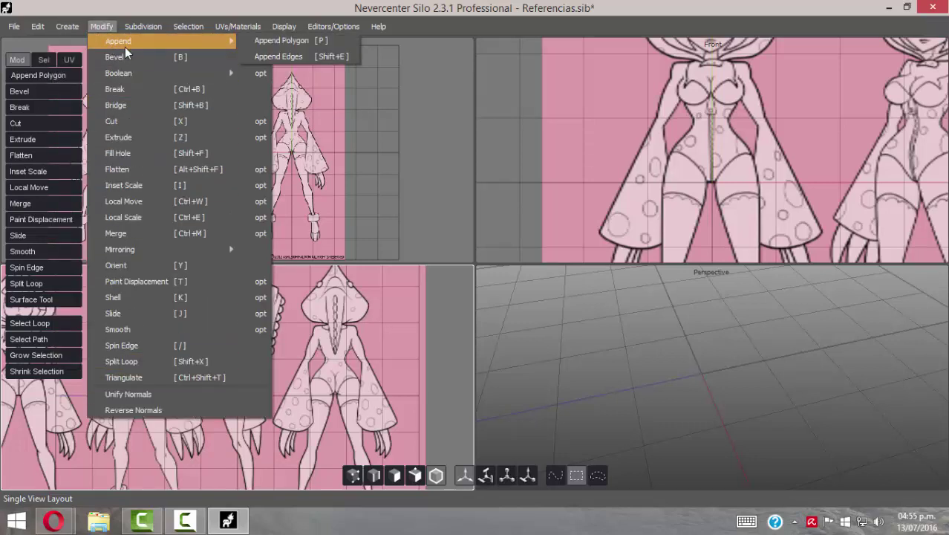
left_click(132, 26)
left_click(238, 26)
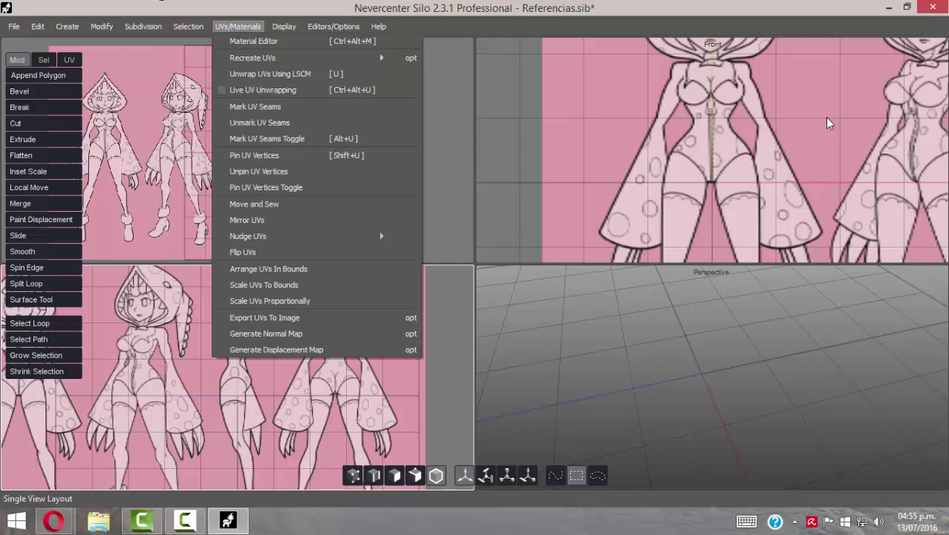
left_click(492, 100)
Frame the character reference sheets in the Right, Back and Front views to examine the figures
scroll(298, 340, "down", 2)
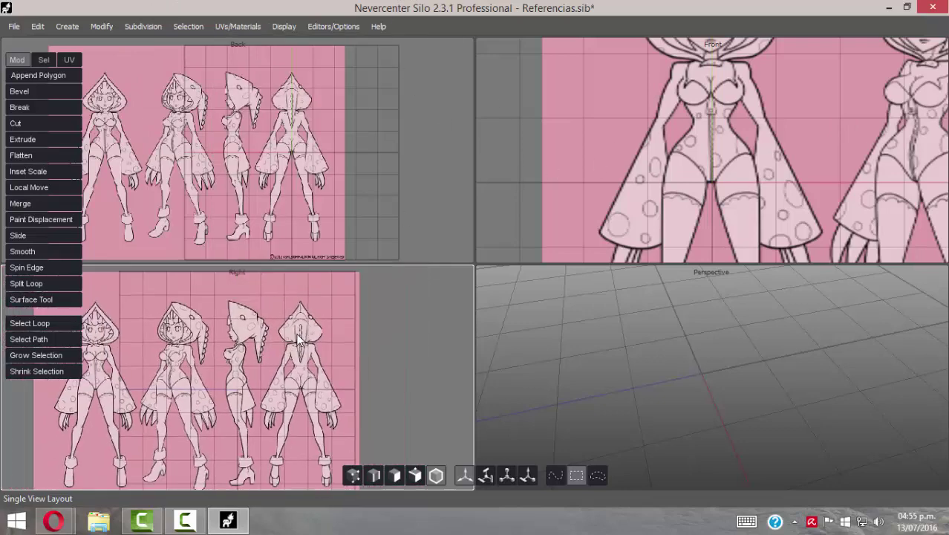
scroll(298, 339, "down", 1)
middle_click_drag(229, 335, 238, 332, "alt")
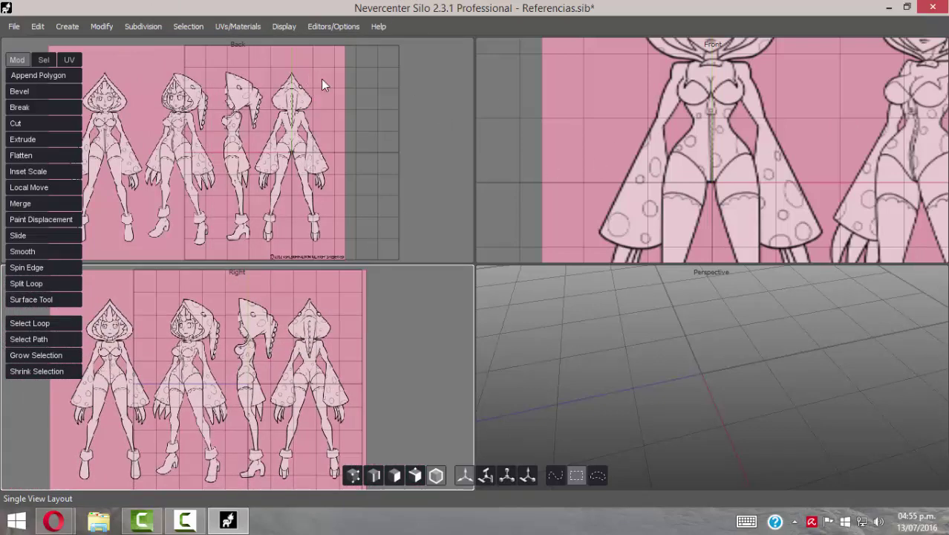
middle_click_drag(256, 146, 272, 140)
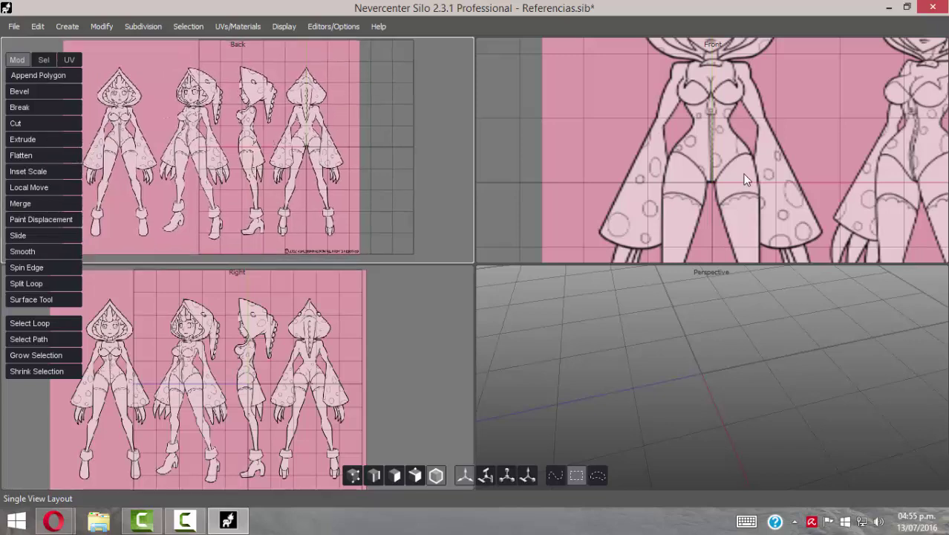
scroll(695, 162, "down", 2)
right_click_drag(779, 157, 735, 160, "alt")
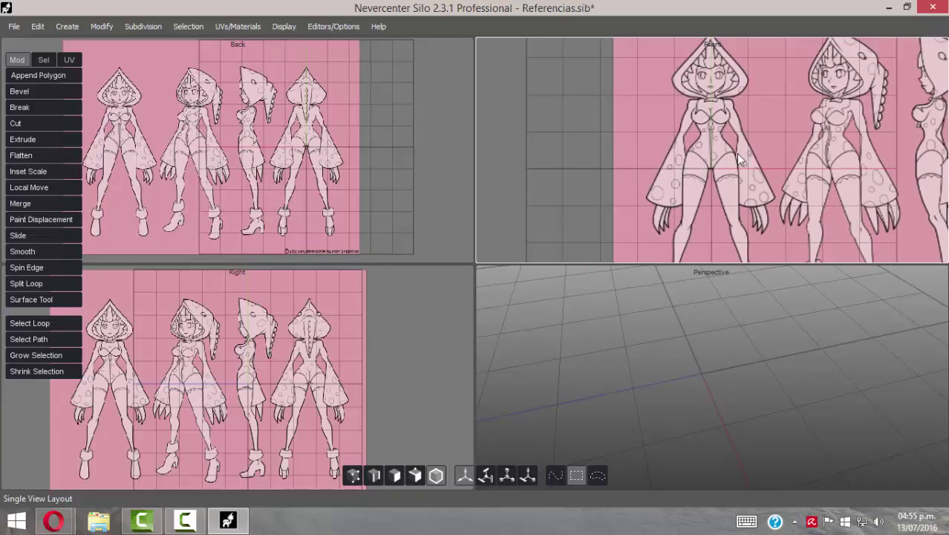
middle_click_drag(798, 149, 770, 151, "alt")
scroll(728, 154, "down", 1)
scroll(738, 159, "down", 2)
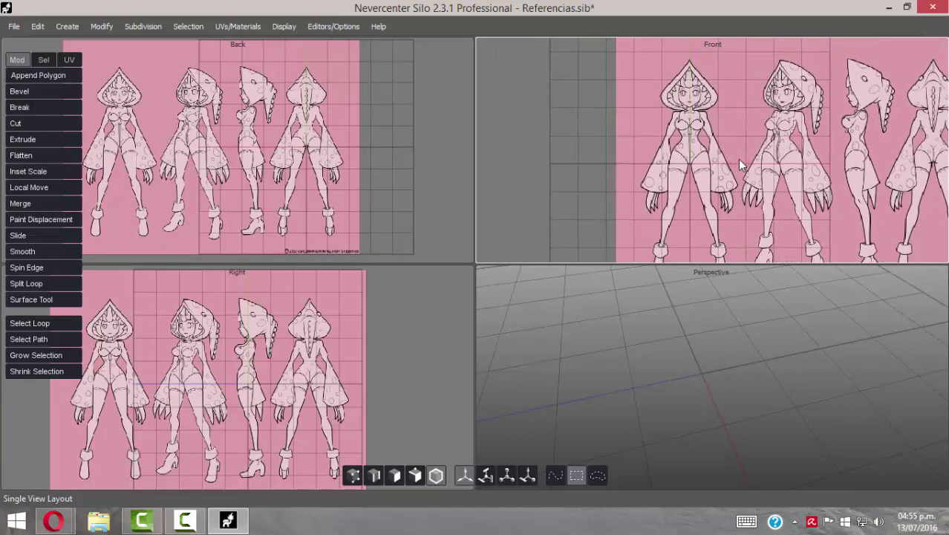
left_click(101, 27)
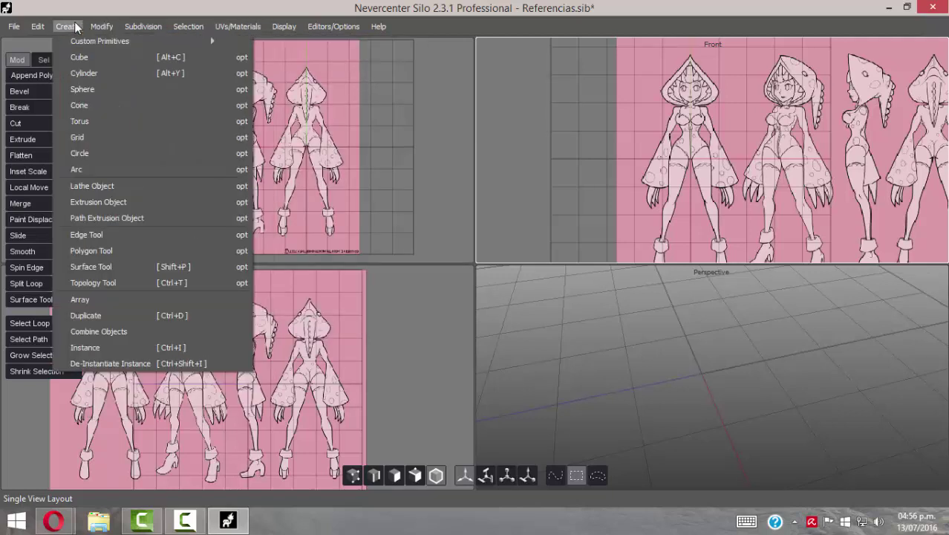
left_click(460, 241)
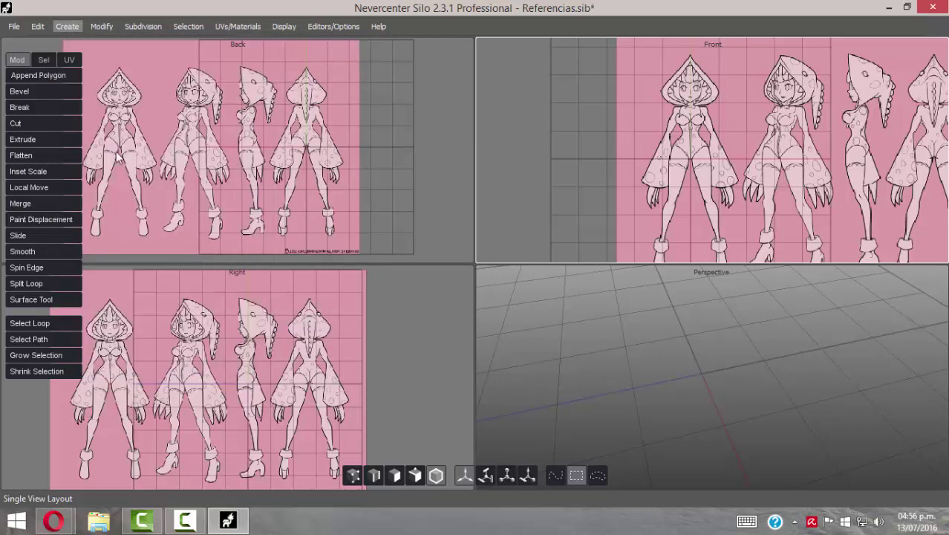